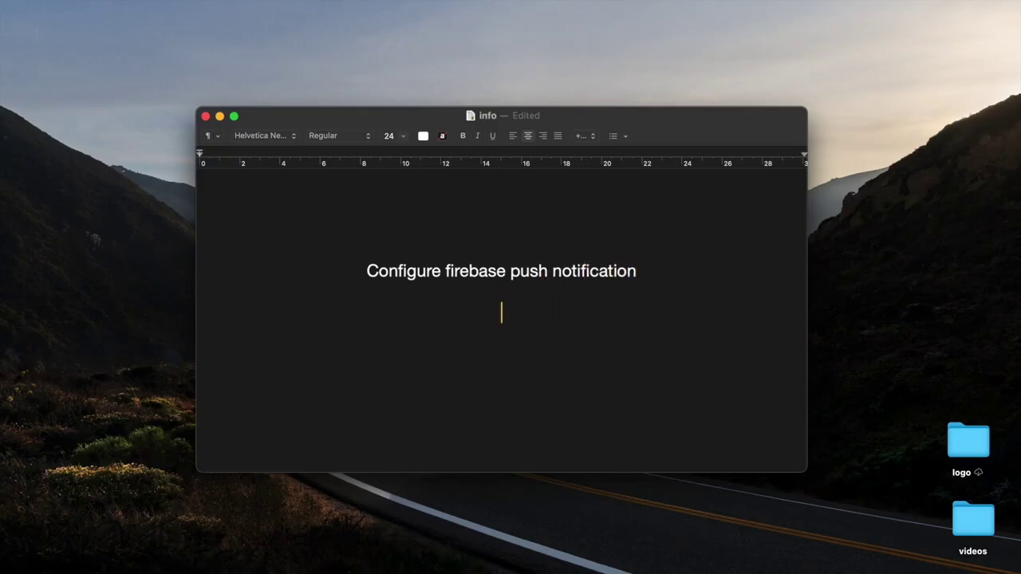
# Add the line "For that , first you have to change package name in your app" to the info note and hide the note.
pyautogui.write('For that ')
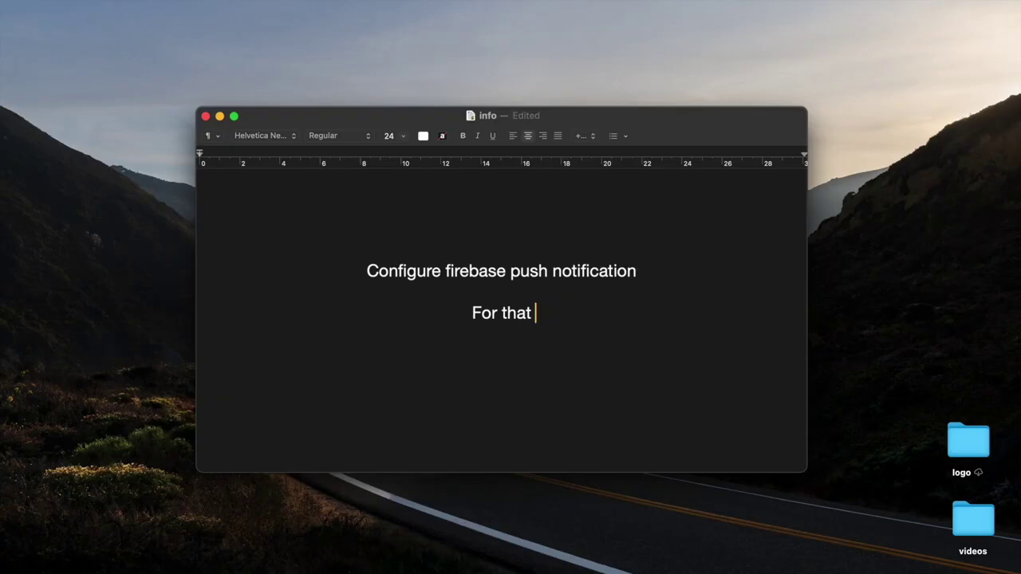
pyautogui.write(', first')
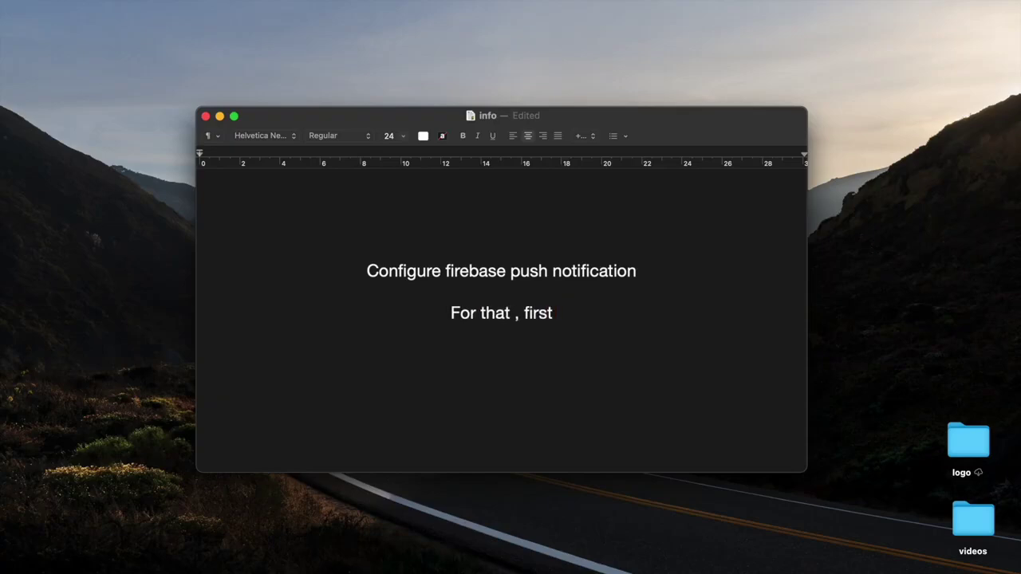
pyautogui.write(' you have ')
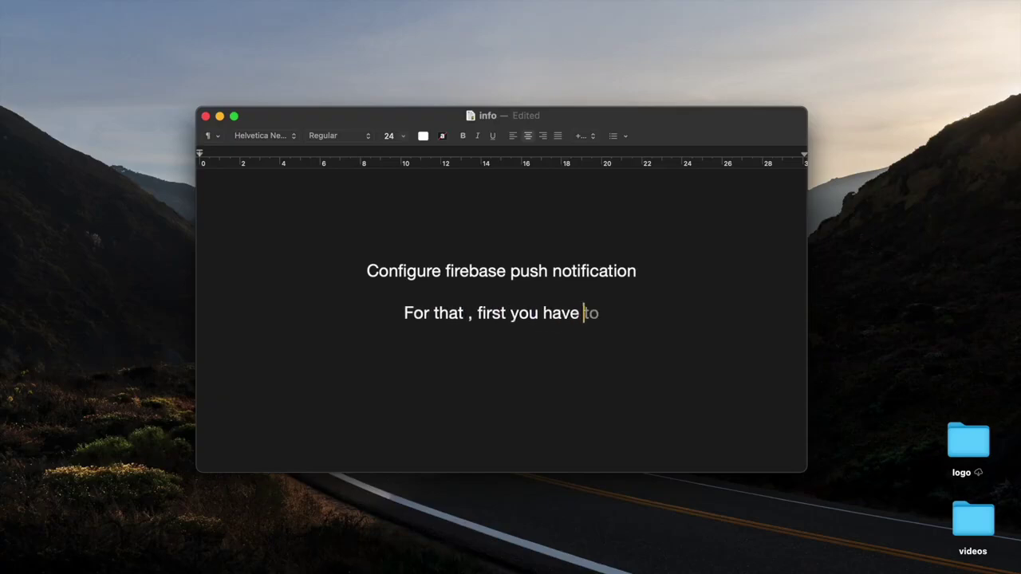
pyautogui.write('to change package name ')
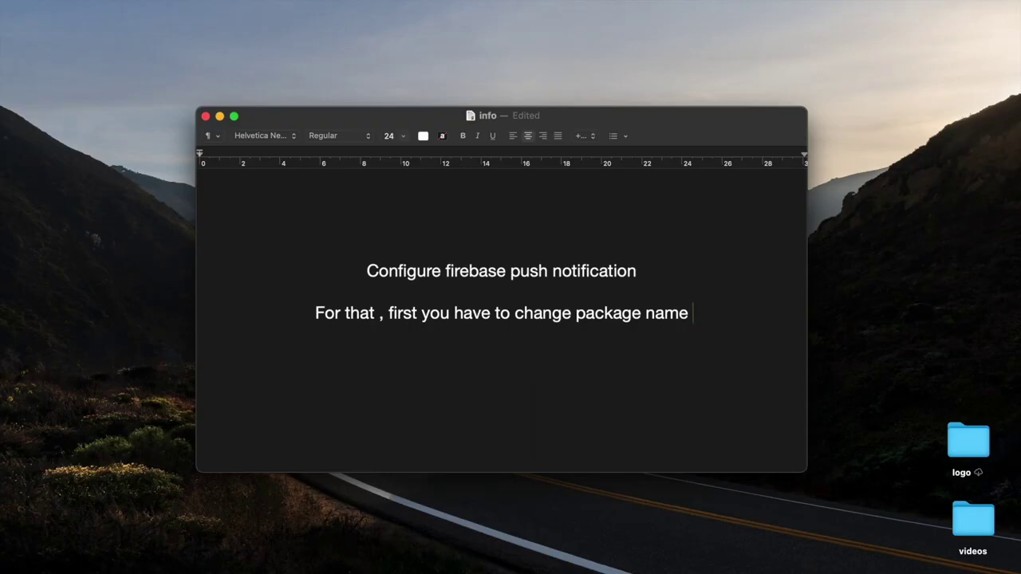
pyautogui.write('in your app')
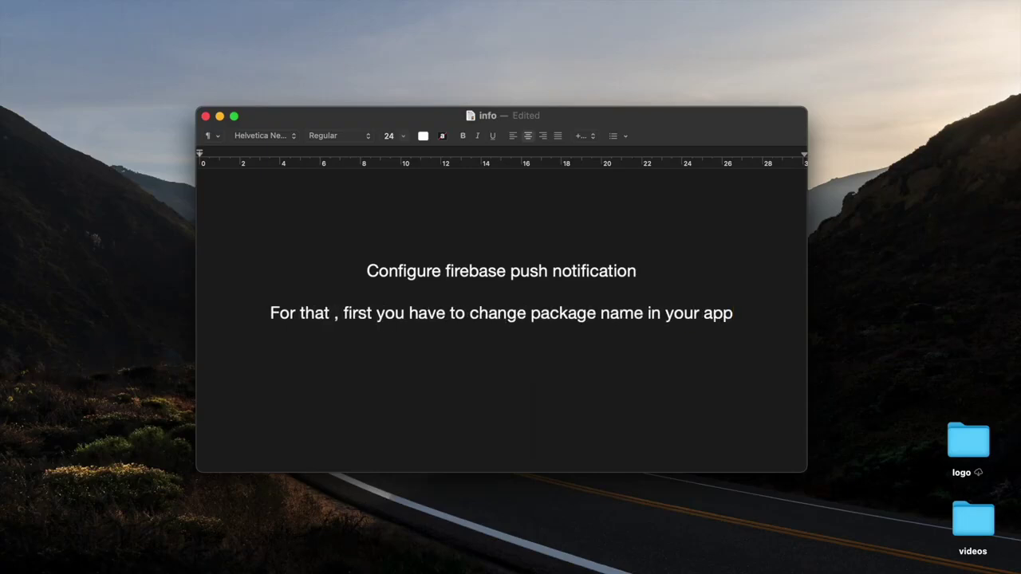
pyautogui.press('super+h')
# Switch to the 6amMart-User-App project in Android Studio and open AndroidManifest.xml from android/app/src/main.
pyautogui.moveTo(511, 570)
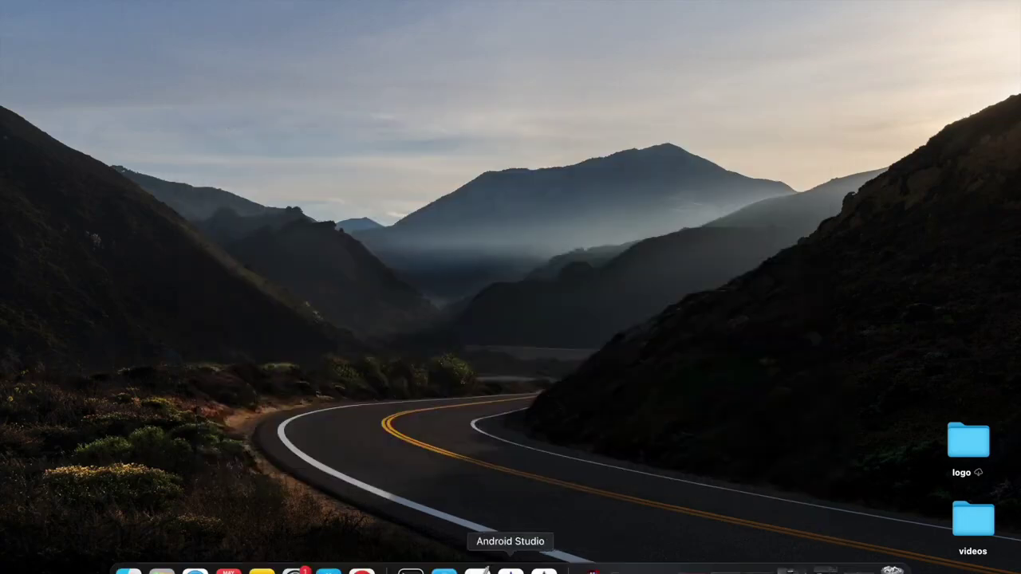
pyautogui.click(709, 568)
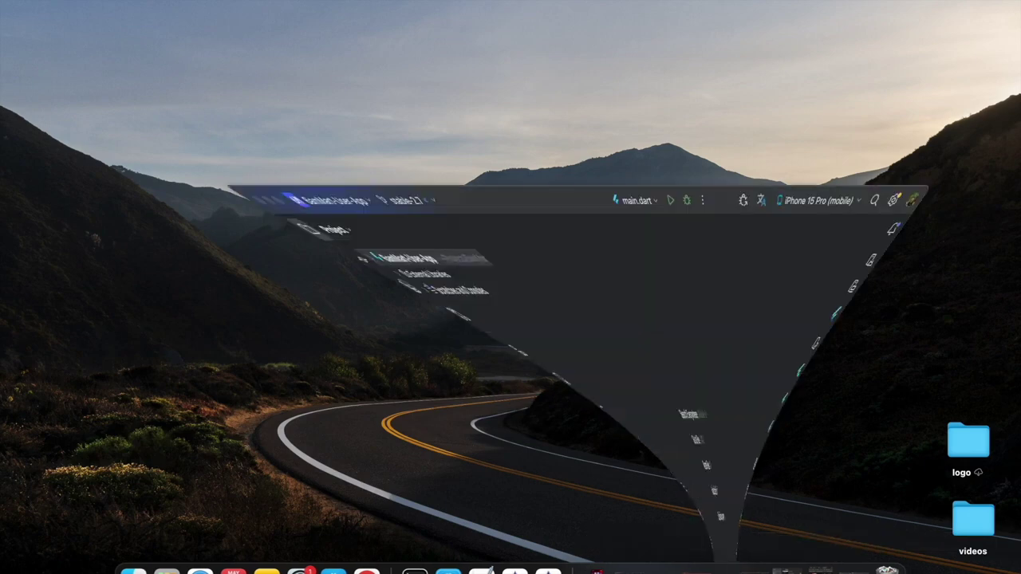
pyautogui.click(35, 56)
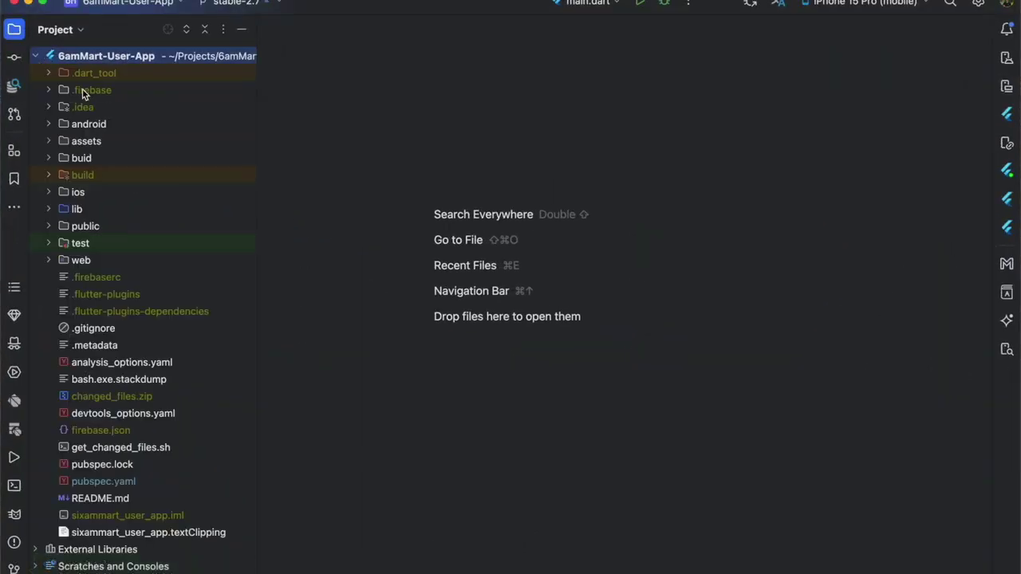
pyautogui.click(49, 124)
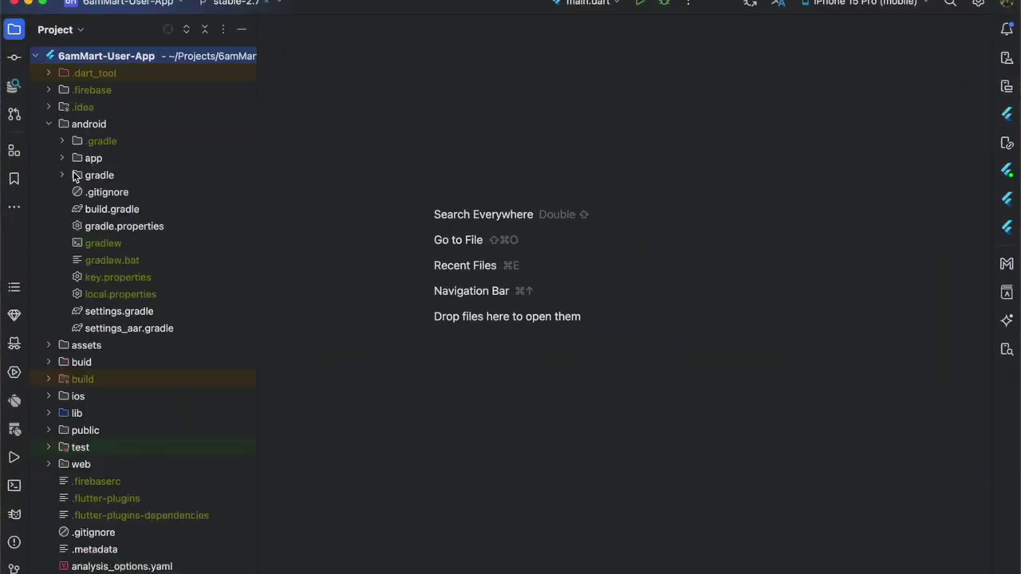
pyautogui.click(62, 160)
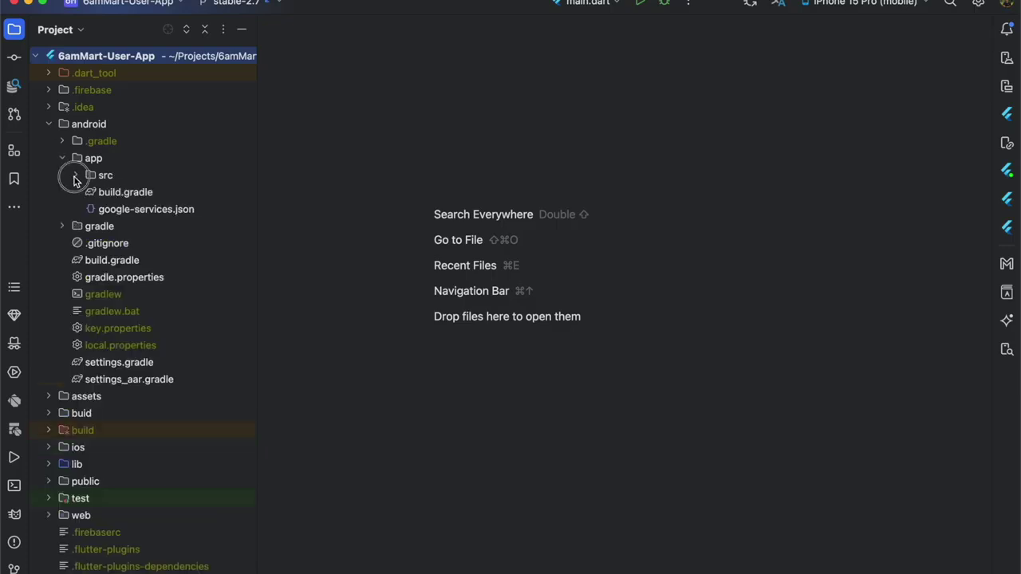
pyautogui.click(75, 176)
pyautogui.click(89, 210)
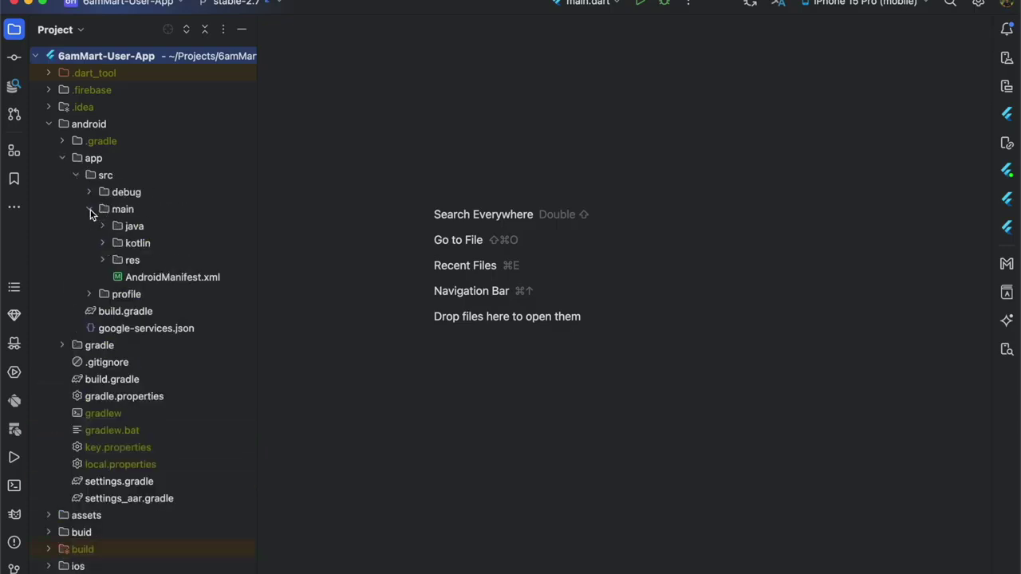
pyautogui.doubleClick(162, 277)
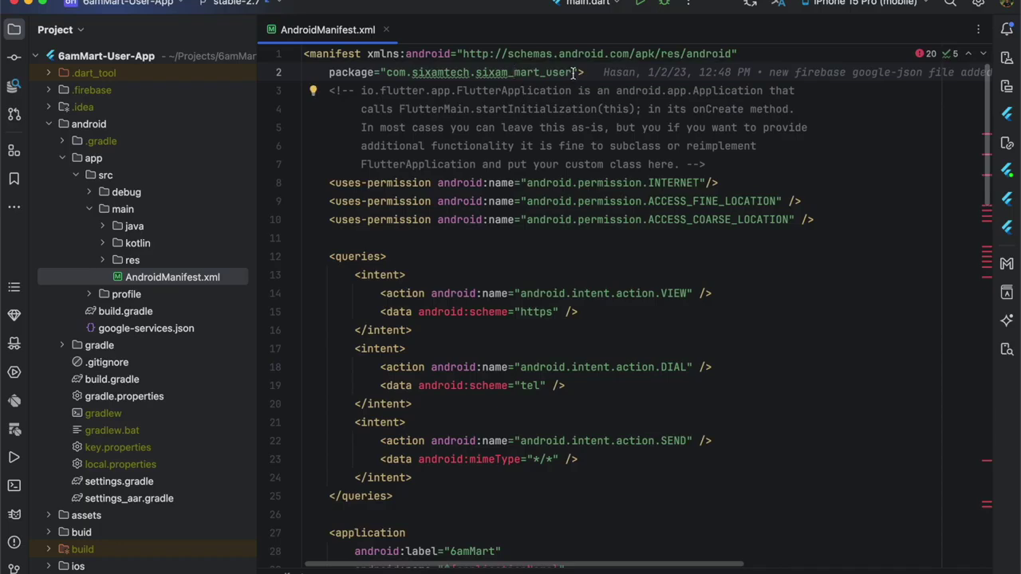
# Copy the package name com.sixamtech.sixam_mart_user from the manifest and minimize the project window.
pyautogui.moveTo(574, 72); pyautogui.dragTo(391, 76)
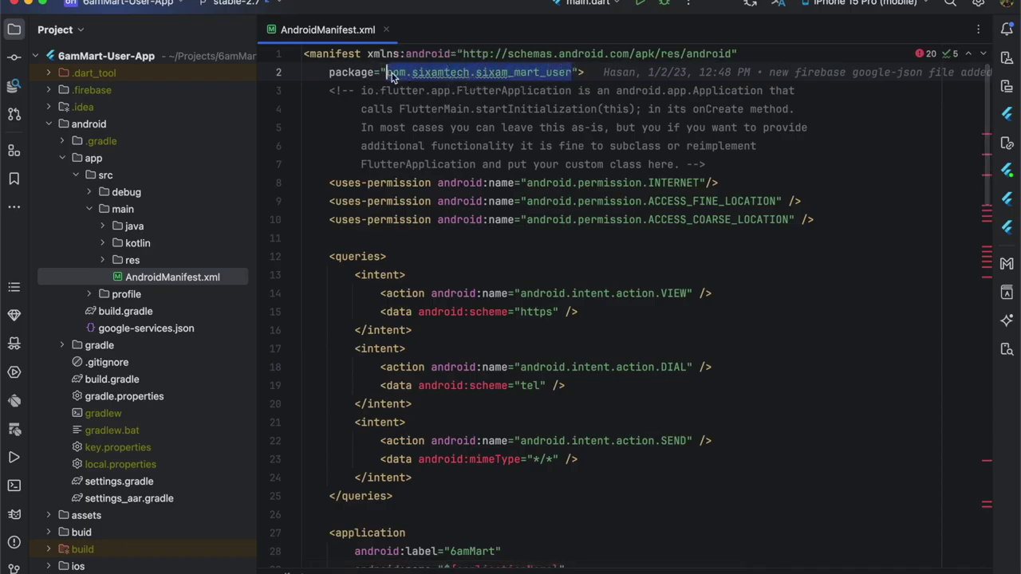
pyautogui.rightClick(416, 76)
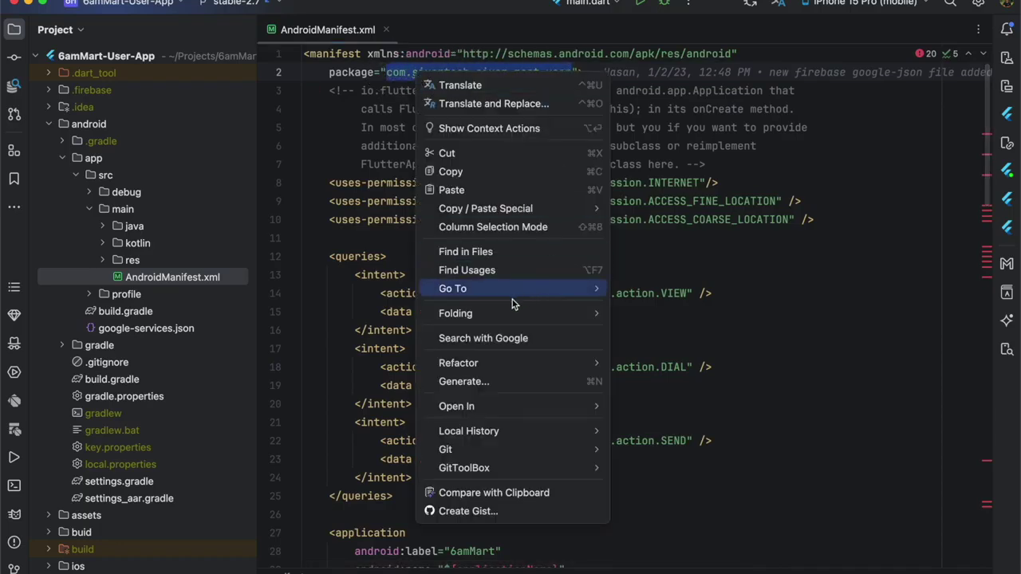
pyautogui.click(478, 171)
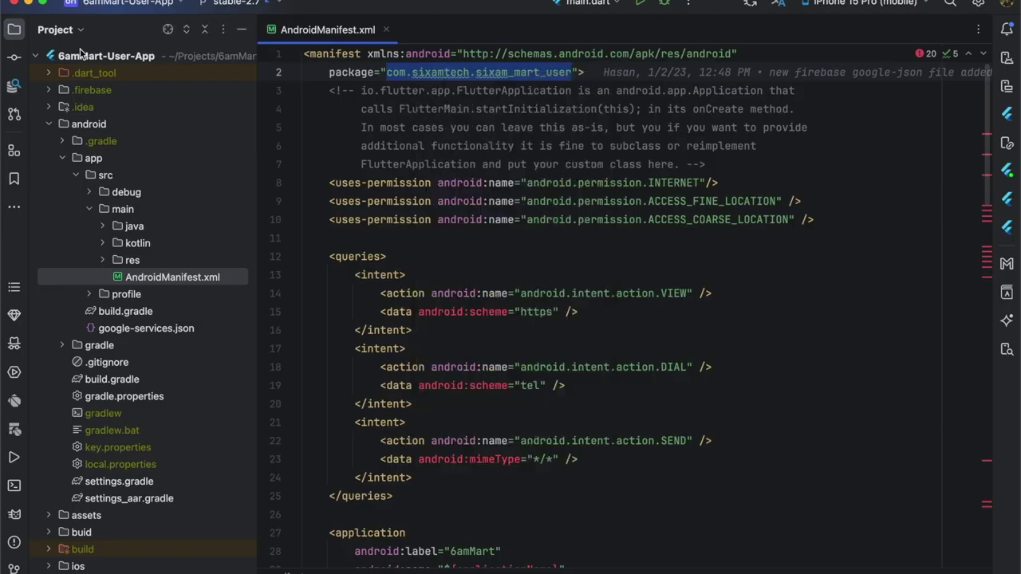
pyautogui.click(30, 4)
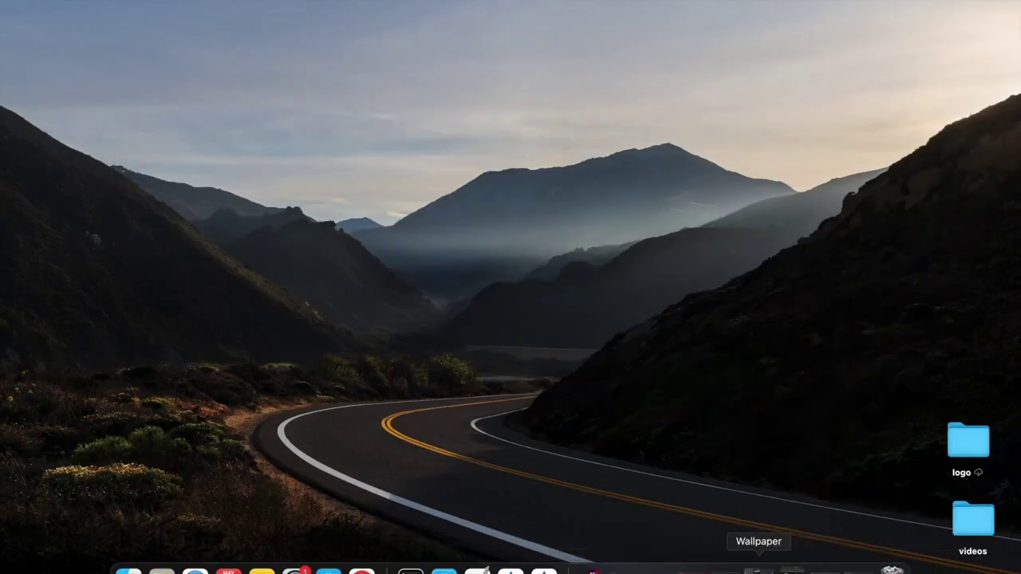
# Switch to Chrome and open the Firebase console.
pyautogui.click(690, 569)
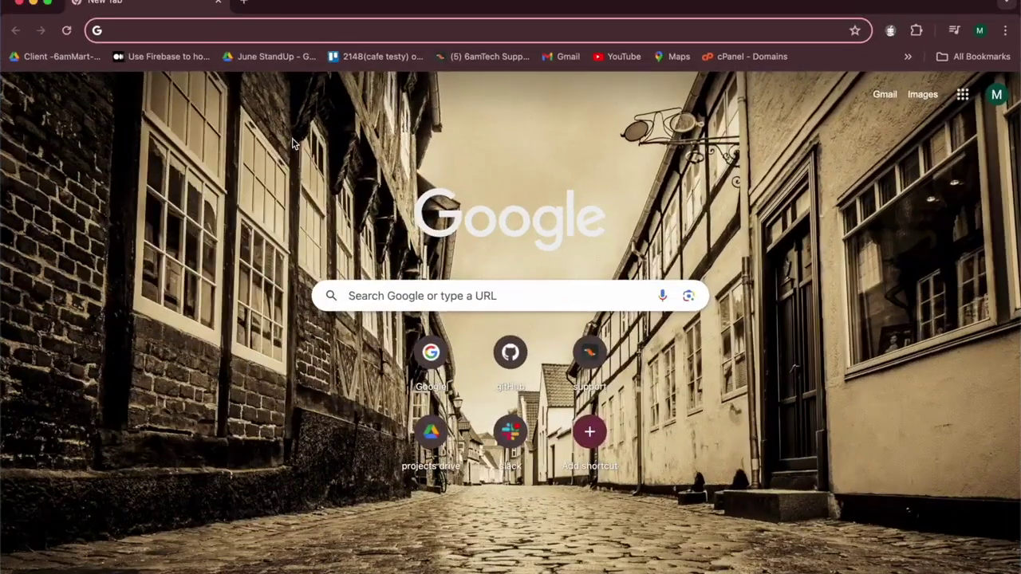
pyautogui.click(259, 33)
pyautogui.write('fireba')
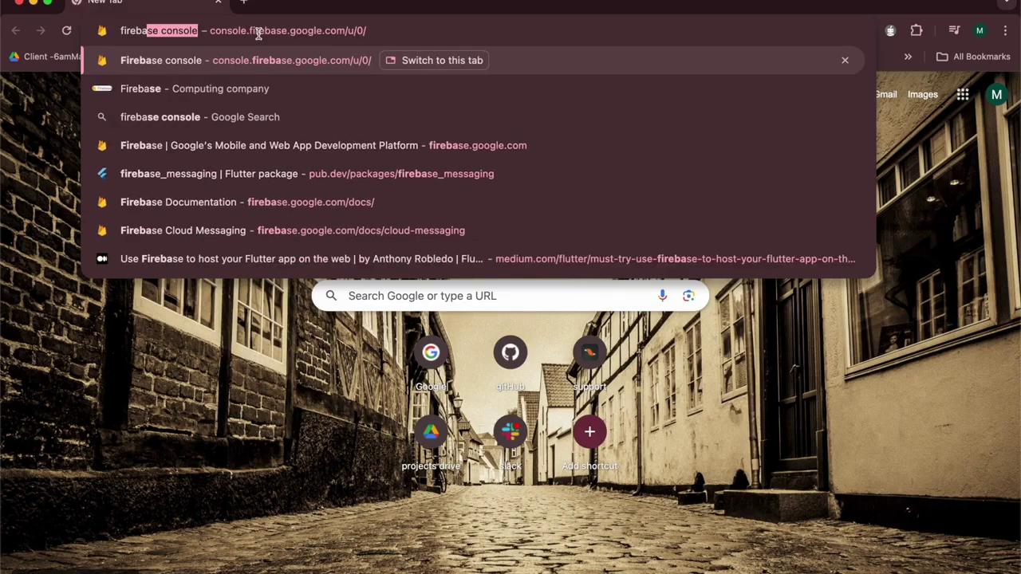
pyautogui.press('Return')
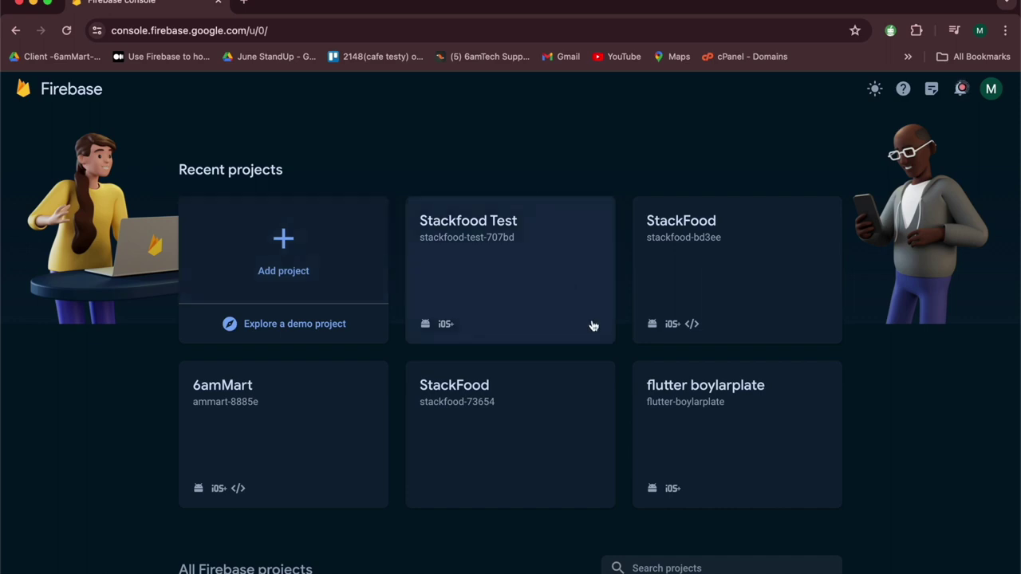
# Start a new Firebase project named "6amMart Test" and continue to the Google Analytics settings.
pyautogui.click(312, 207)
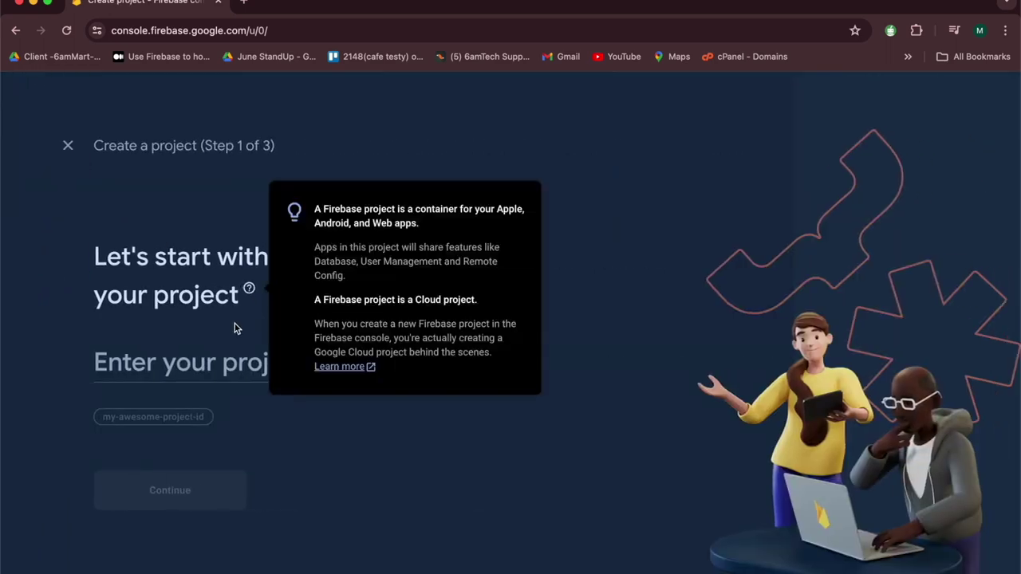
pyautogui.click(215, 363)
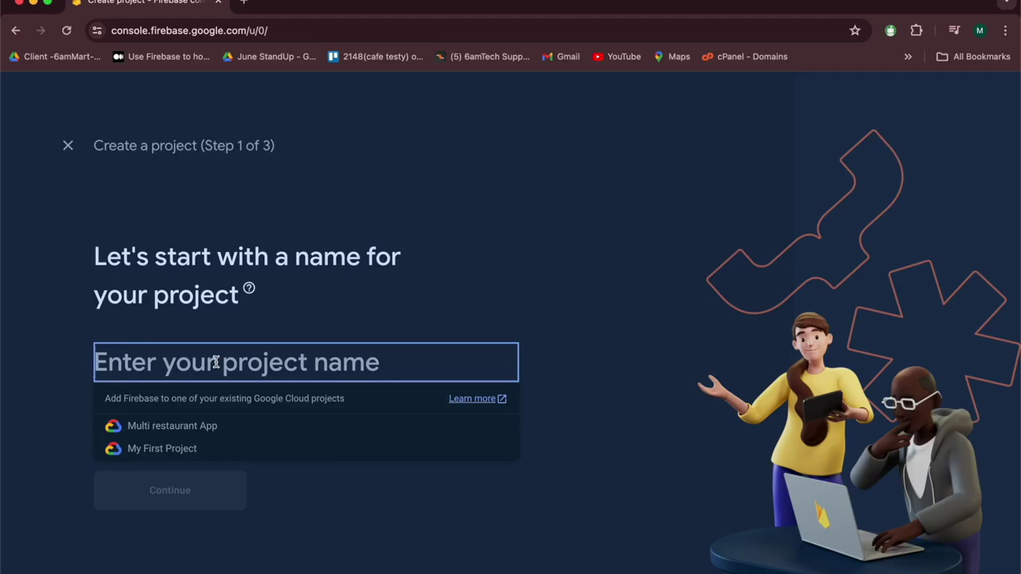
pyautogui.write('6amMa')
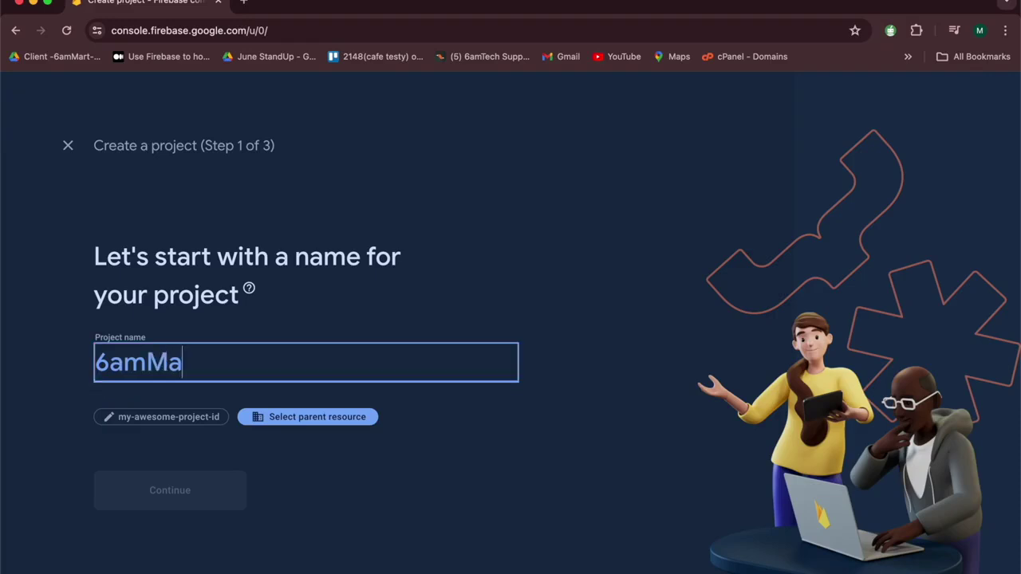
pyautogui.write('rt Te')
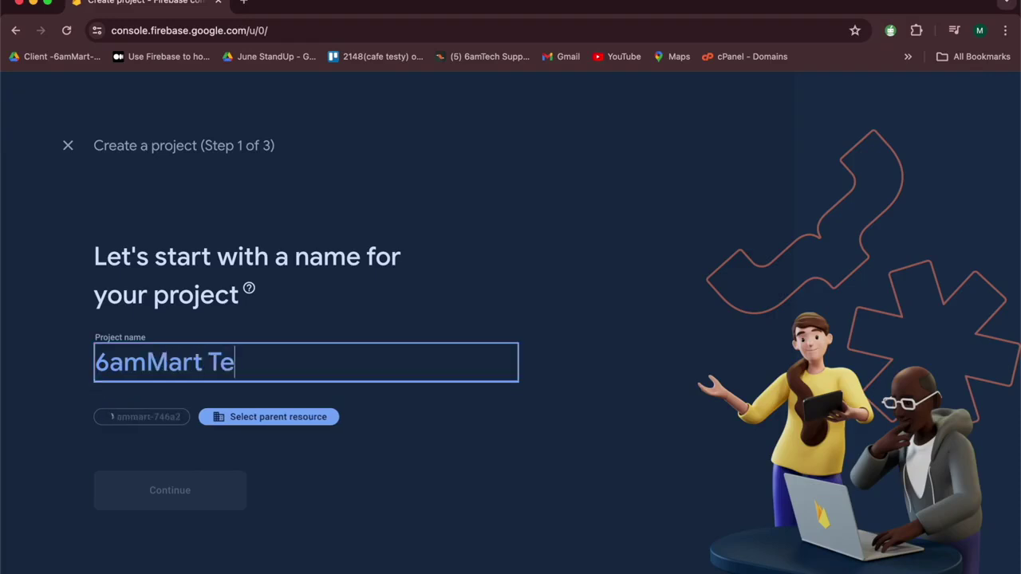
pyautogui.write('st')
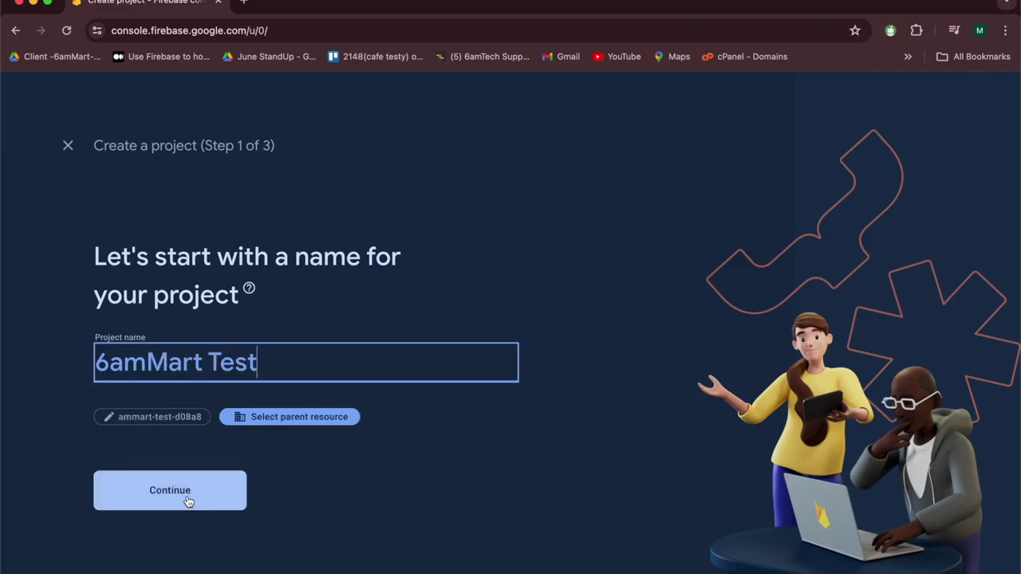
pyautogui.click(189, 501)
# Disable Google Analytics for the project, create it, and continue to its overview page.
pyautogui.moveTo(209, 452)
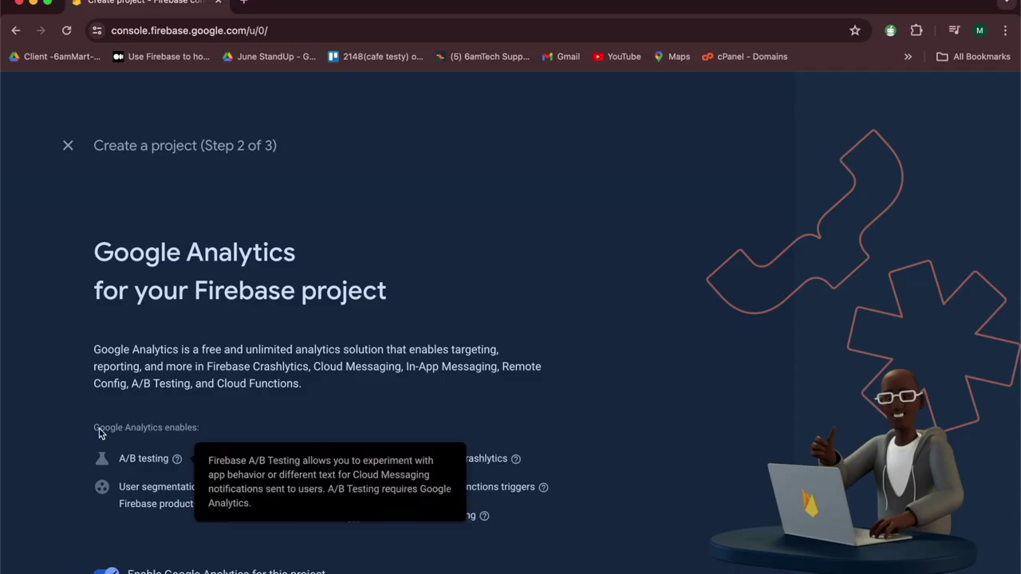
pyautogui.scroll(-3, 98, 428)
pyautogui.click(100, 456)
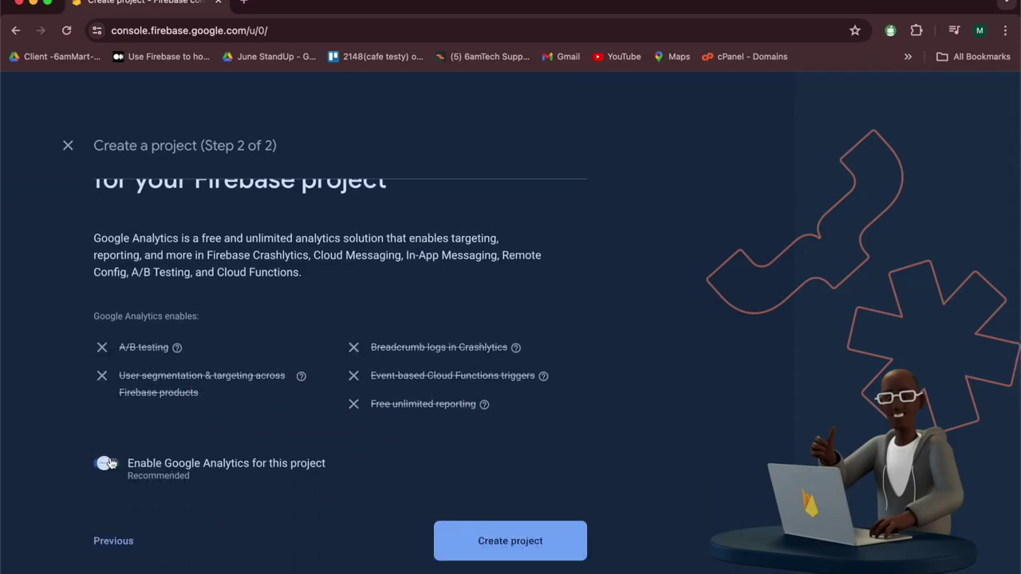
pyautogui.click(485, 542)
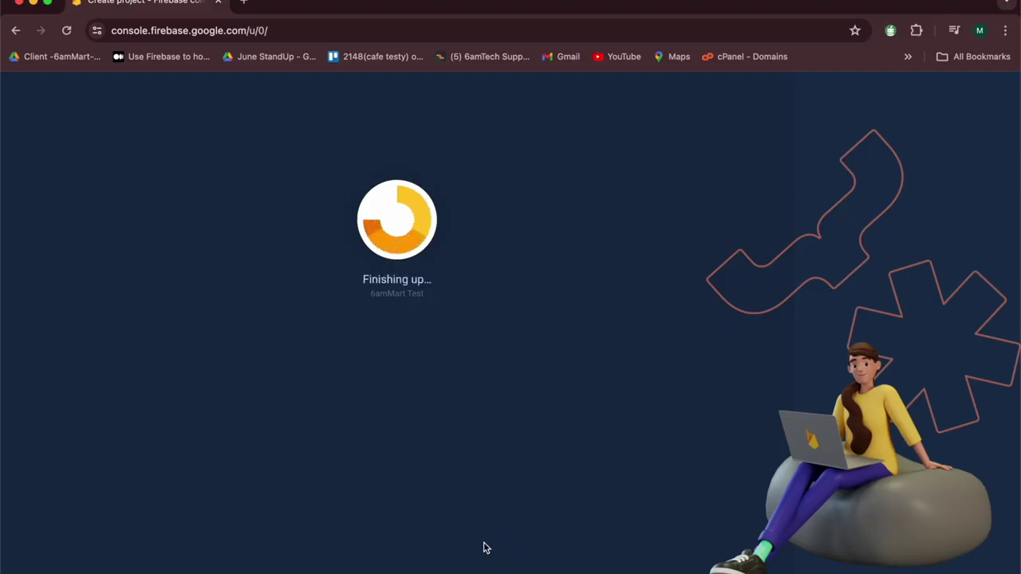
pyautogui.click(398, 373)
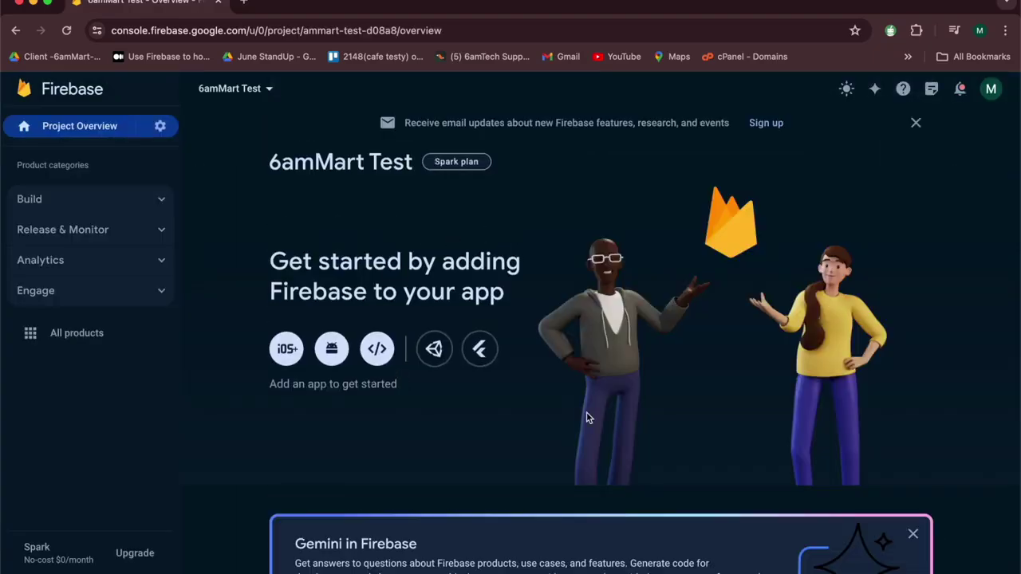
pyautogui.scroll(-5, 461, 394)
pyautogui.scroll(5, 461, 394)
# Switch to the info note, add the line "Android configaration" below the existing text, and minimize the note.
pyautogui.moveTo(503, 572)
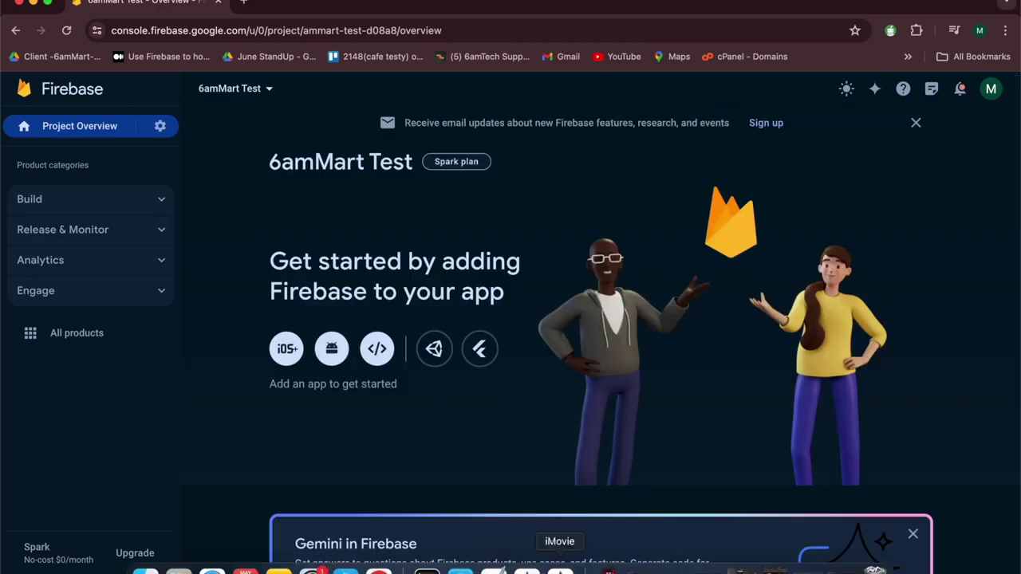
pyautogui.click(495, 570)
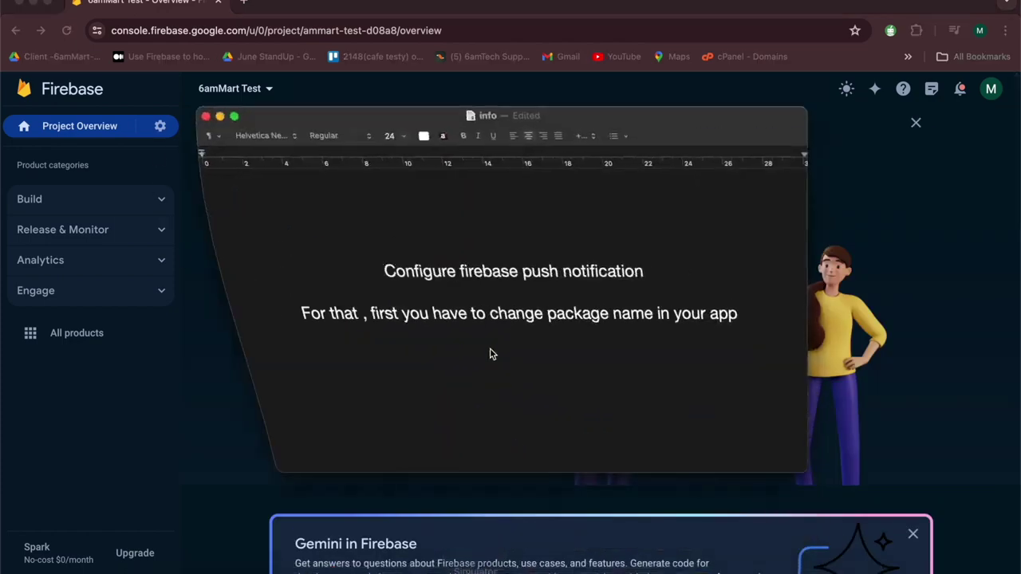
pyautogui.write('A')
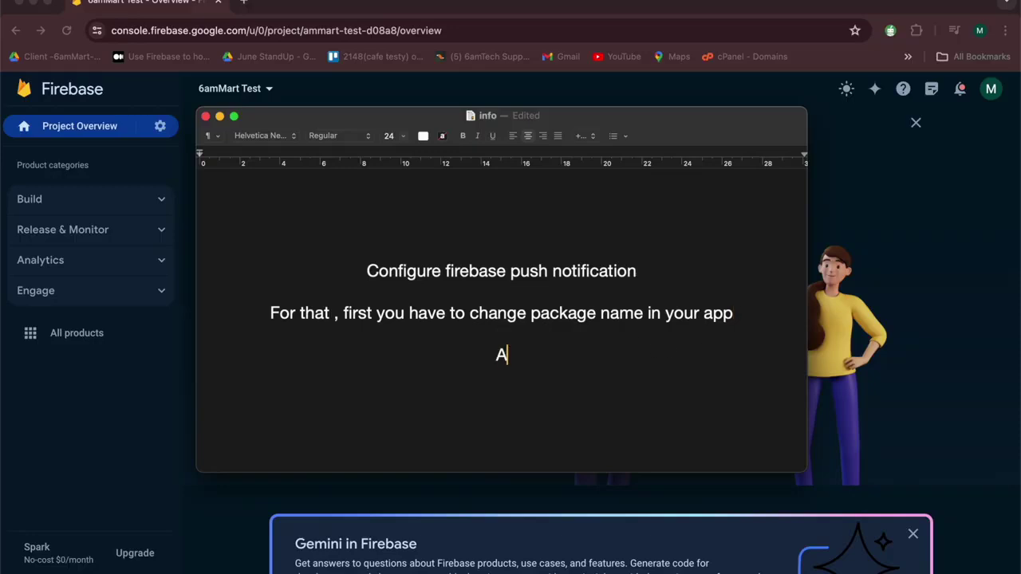
pyautogui.write('ndroid')
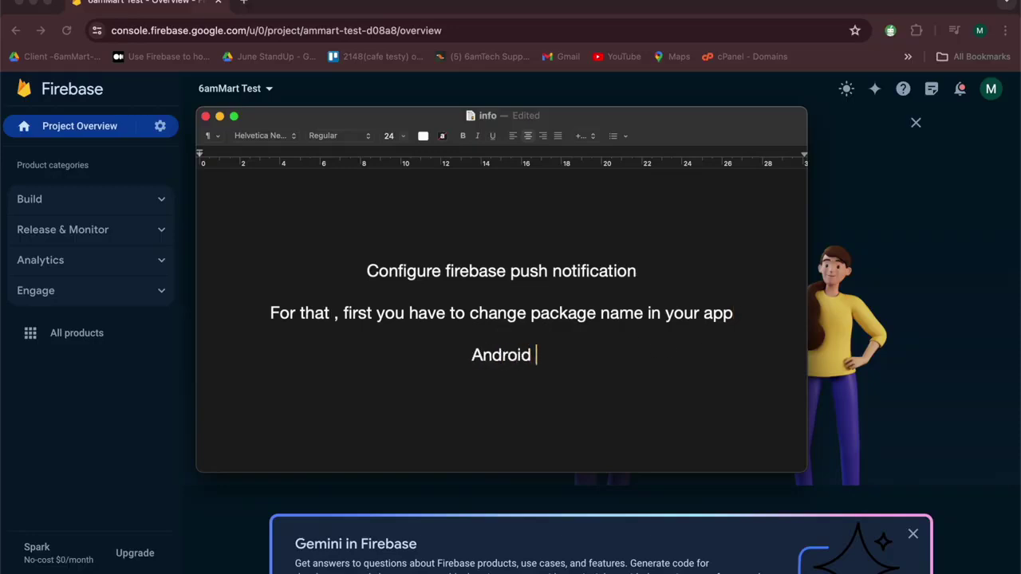
pyautogui.write(' configat')
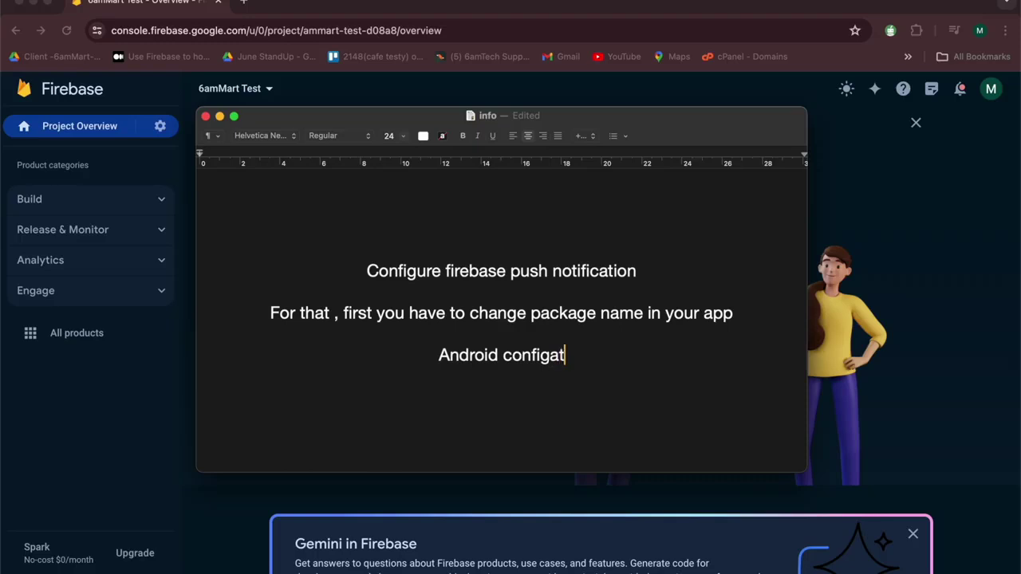
pyautogui.press('BackSpace')
pyautogui.write('ration')
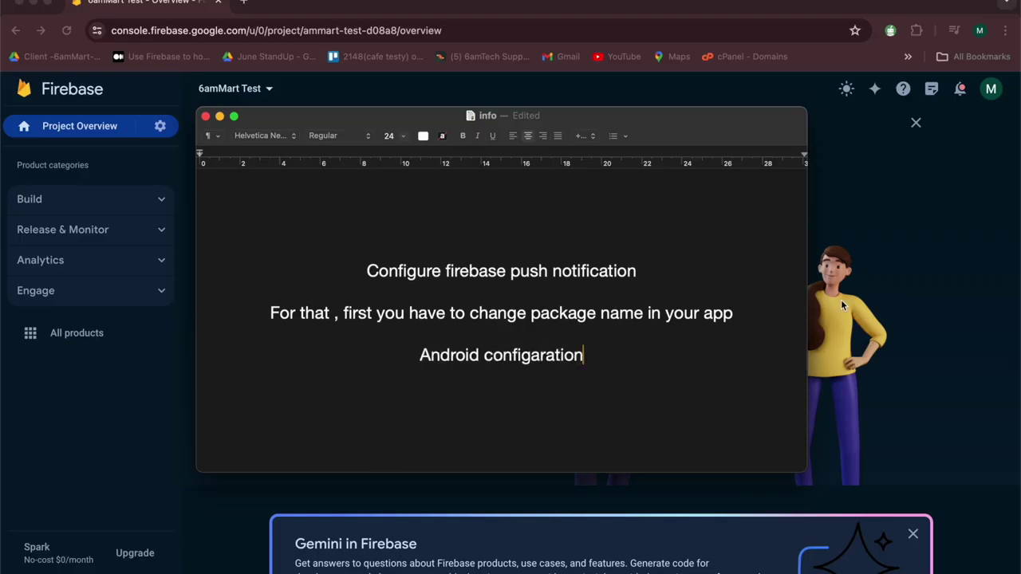
pyautogui.click(220, 117)
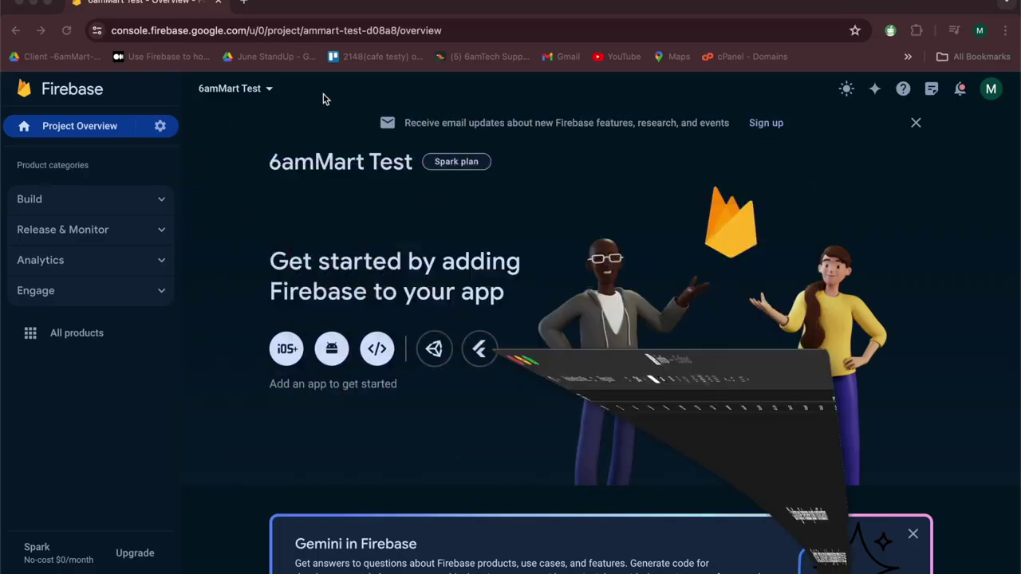
# Start adding an Android app to the project, then copy the package name com.sixamtech.sixam_mart_user from AndroidManifest.xml in Android Studio.
pyautogui.click(333, 351)
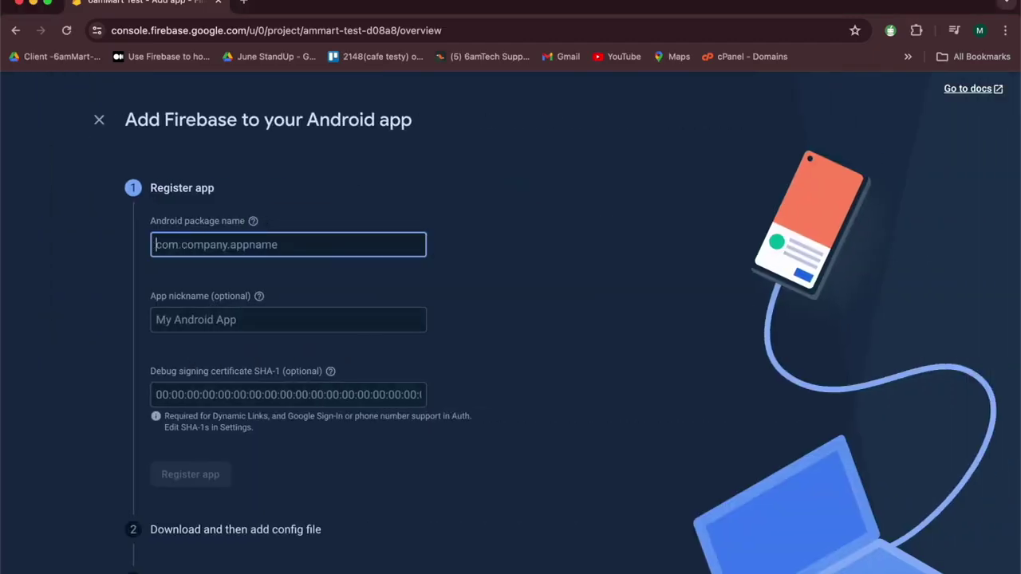
pyautogui.moveTo(561, 570)
pyautogui.click(528, 569)
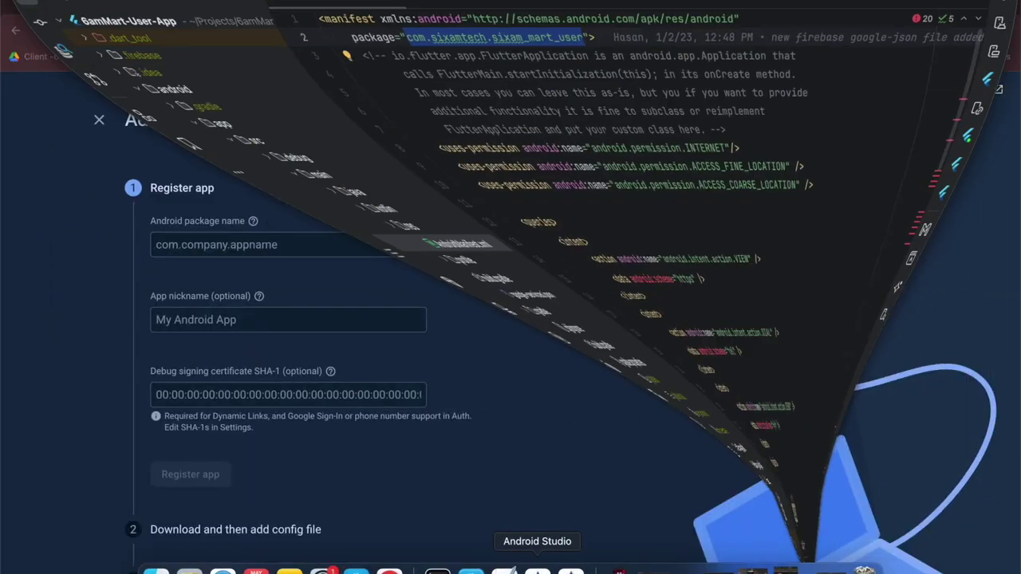
pyautogui.rightClick(451, 73)
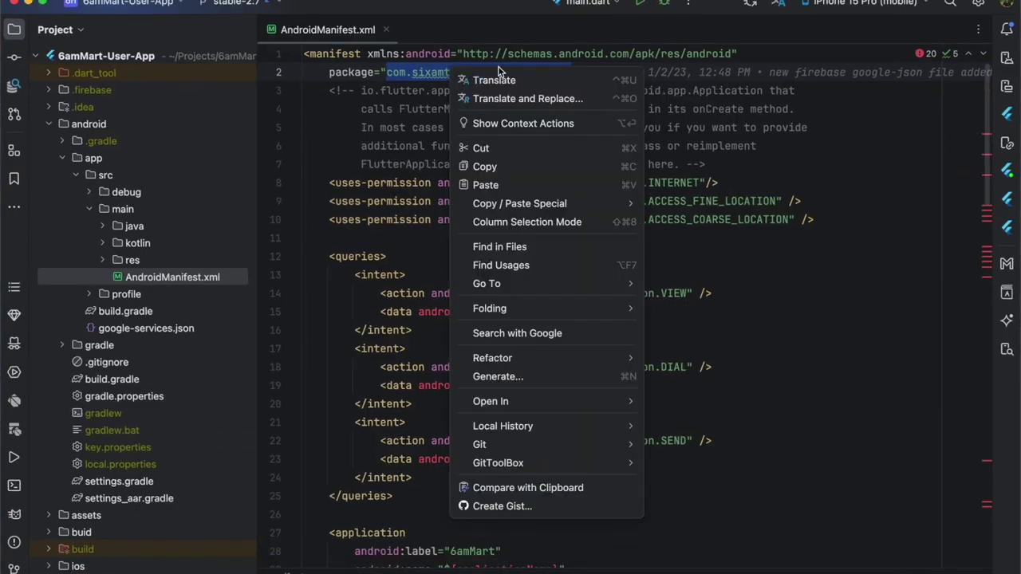
pyautogui.click(503, 166)
# Return to the Firebase registration form and set the Android package name to com.sixamtech.sixam_mart_user.
pyautogui.click(32, 4)
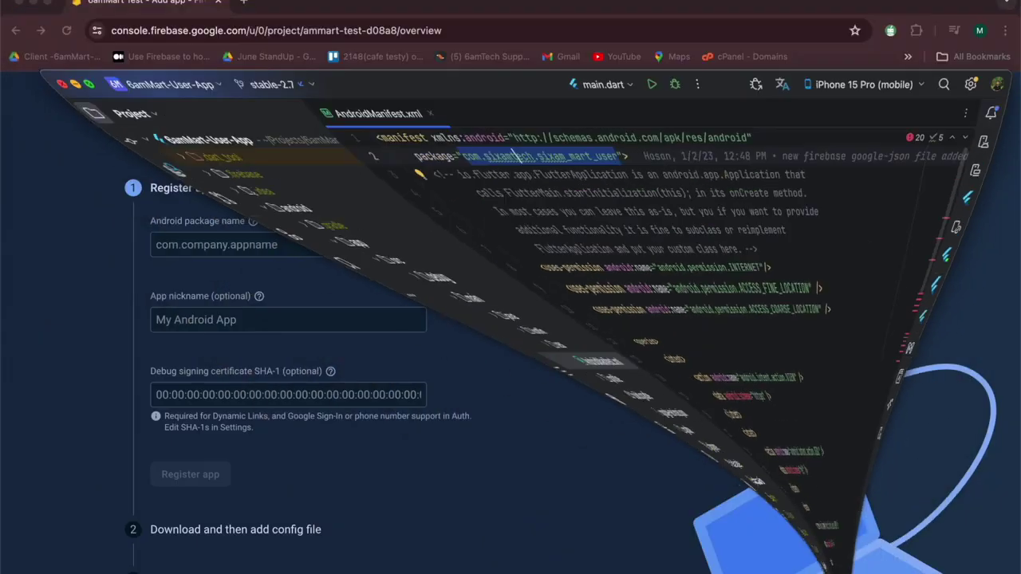
pyautogui.click(279, 252)
pyautogui.press('super+v')
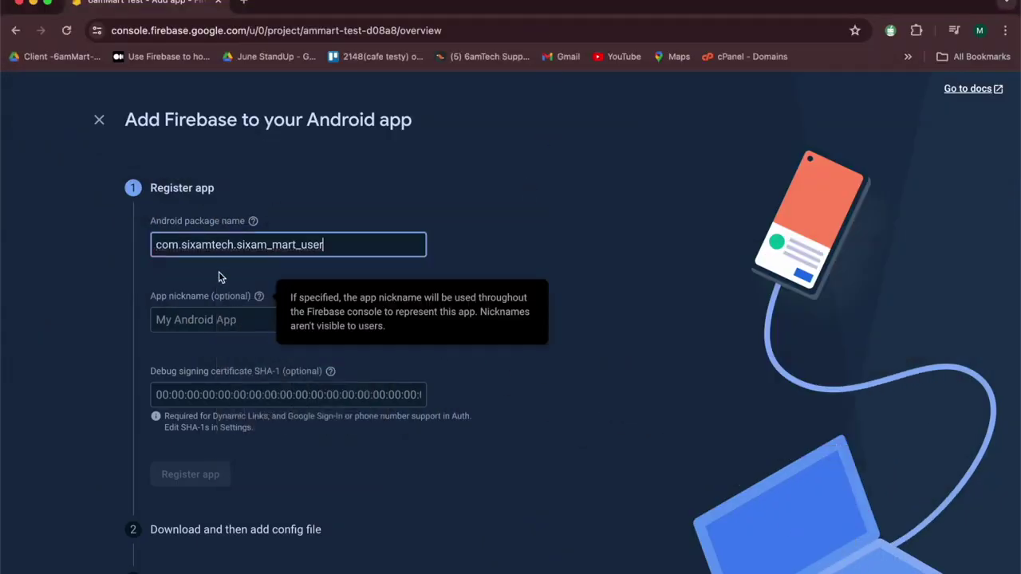
# Switch to Android Studio and copy the application label 6amMart from AndroidManifest.xml for the app nickname.
pyautogui.click(256, 323)
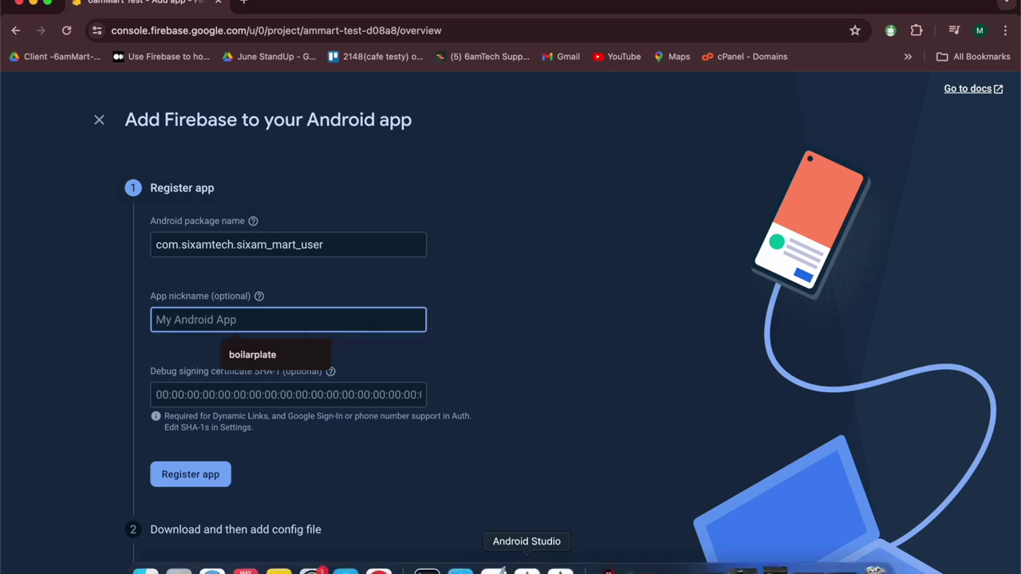
pyautogui.click(526, 570)
pyautogui.scroll(-5, 494, 408)
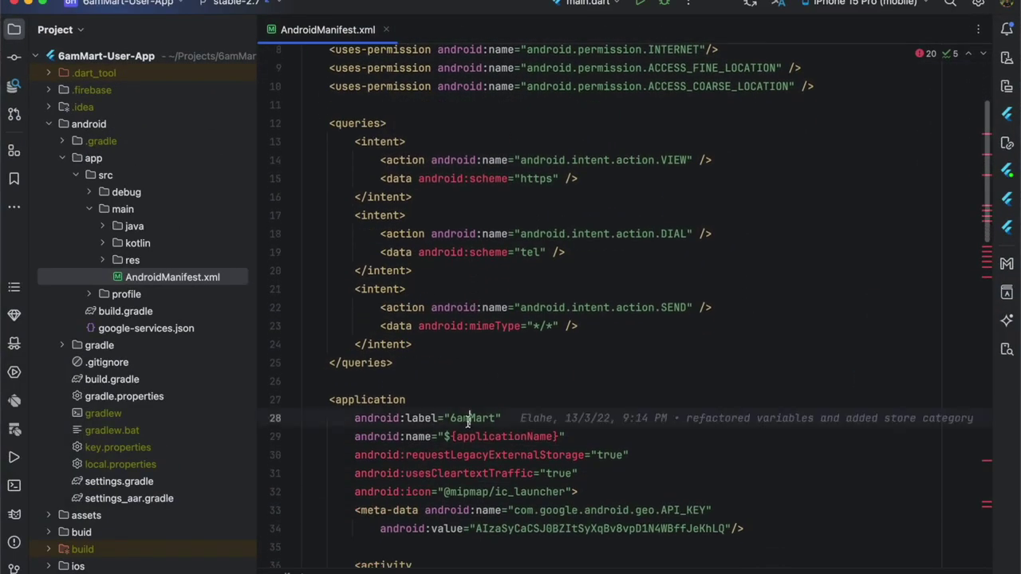
pyautogui.doubleClick(468, 424)
pyautogui.rightClick(468, 424)
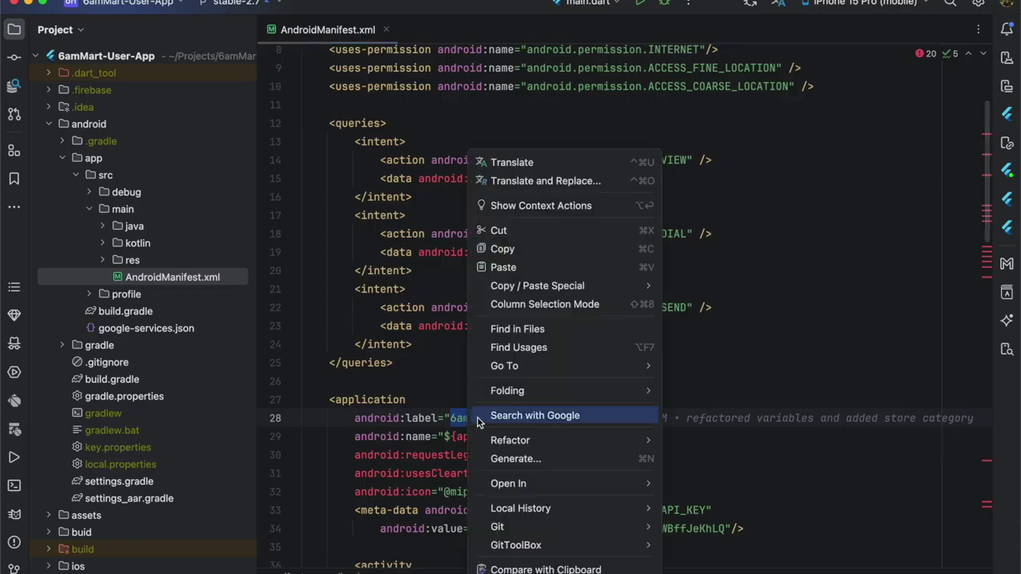
pyautogui.click(520, 249)
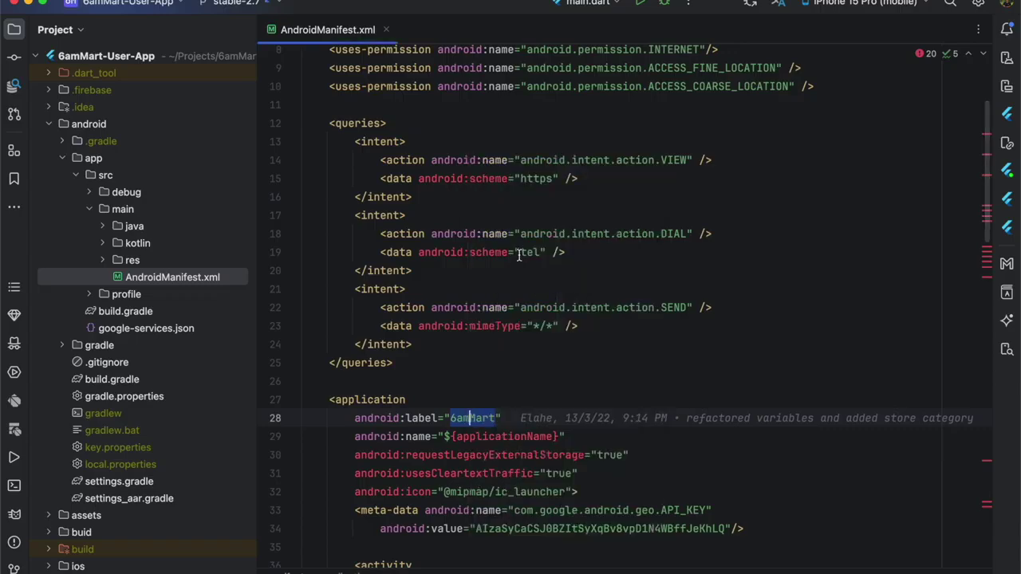
# Return to the Firebase form, paste 6amMart as the app nickname, and register the app.
pyautogui.click(28, 4)
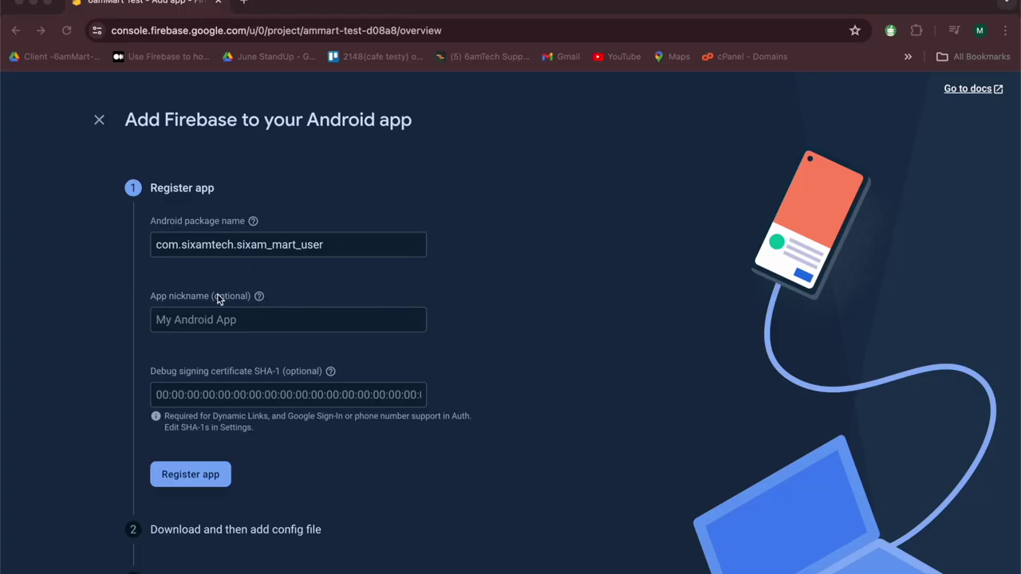
pyautogui.click(206, 321)
pyautogui.rightClick(206, 321)
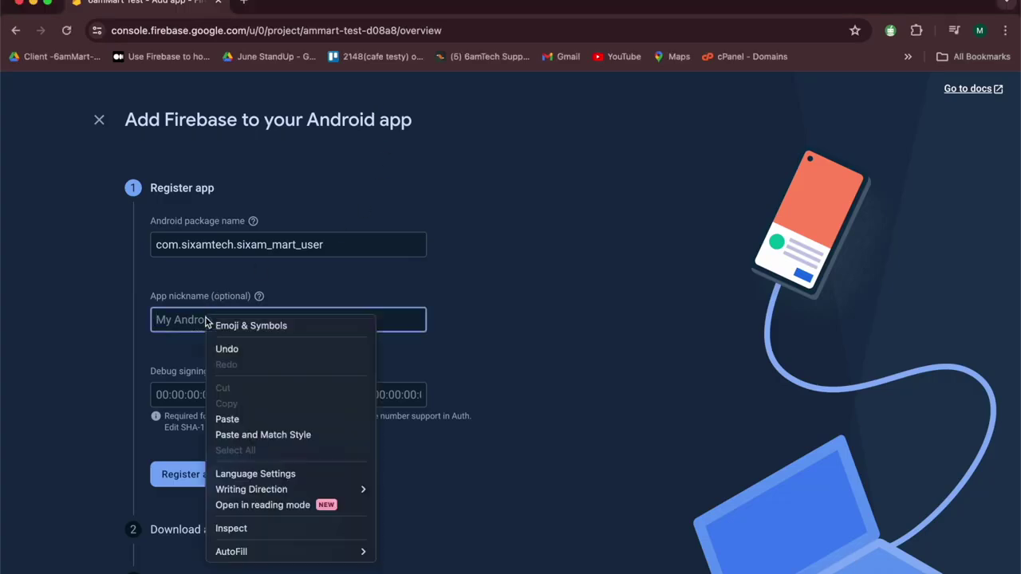
pyautogui.click(228, 419)
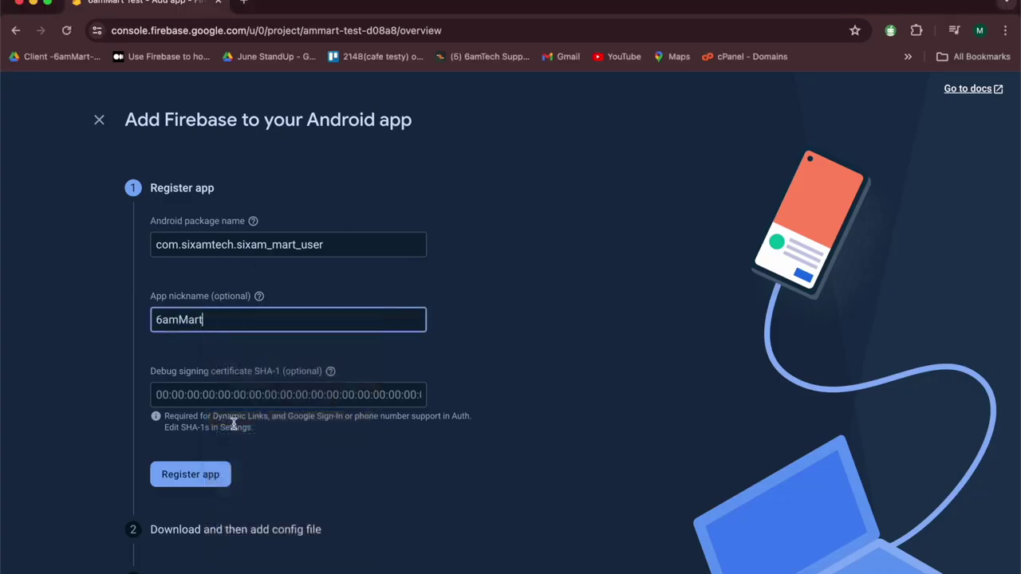
pyautogui.click(205, 477)
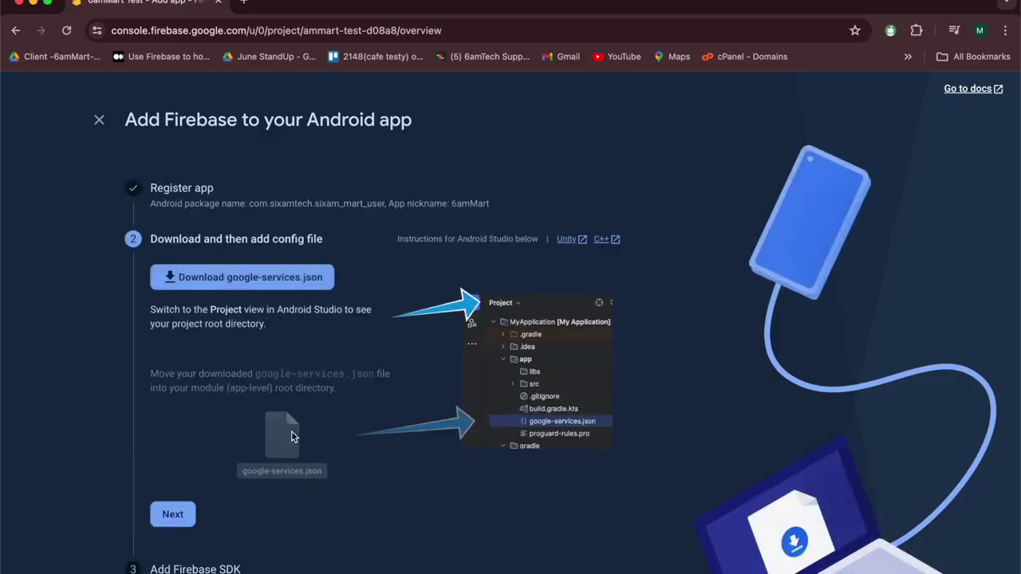
# Download google-services.json and copy the file from the Downloads folder in Finder.
pyautogui.click(248, 279)
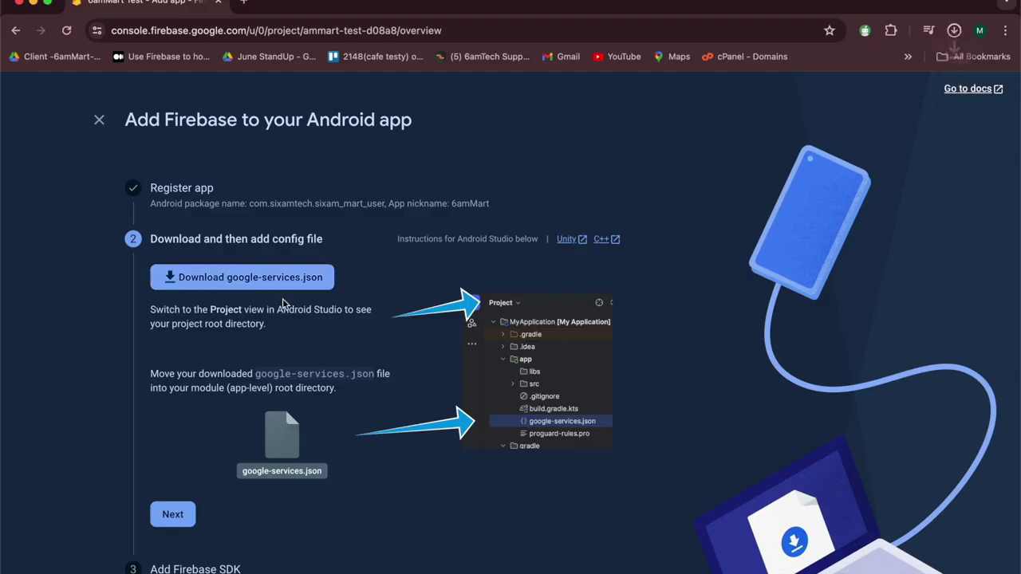
pyautogui.moveTo(493, 568)
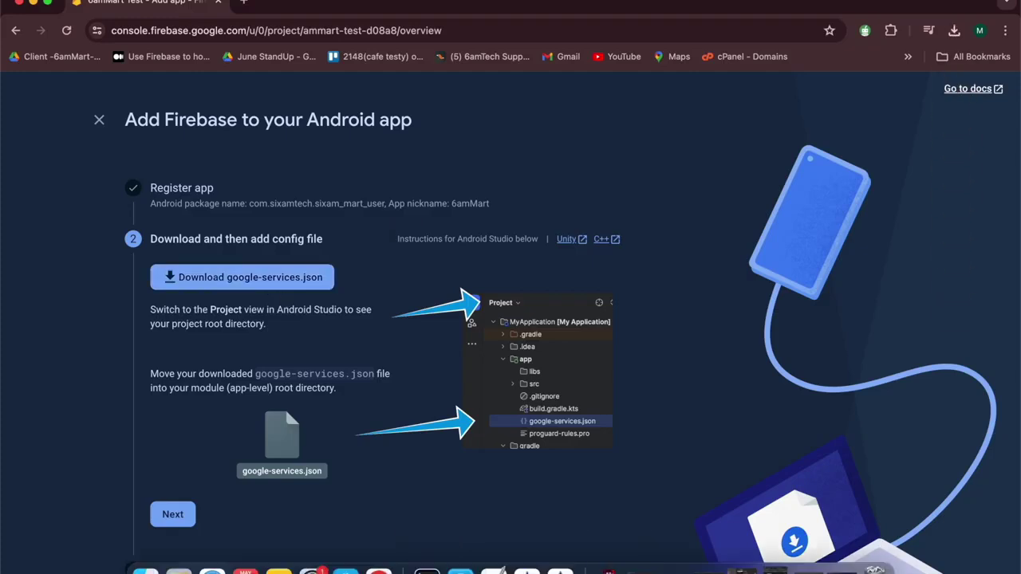
pyautogui.click(145, 568)
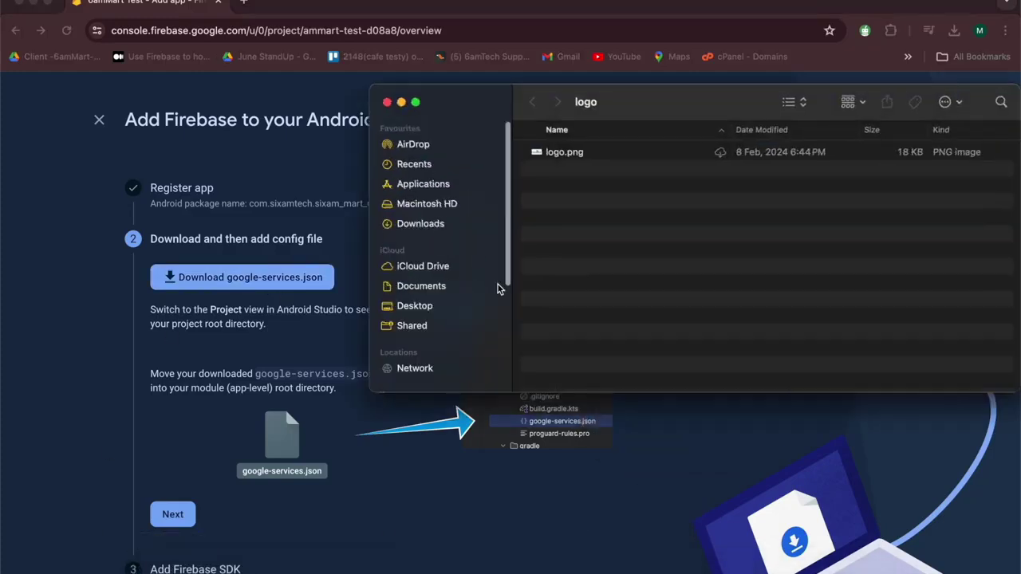
pyautogui.click(420, 225)
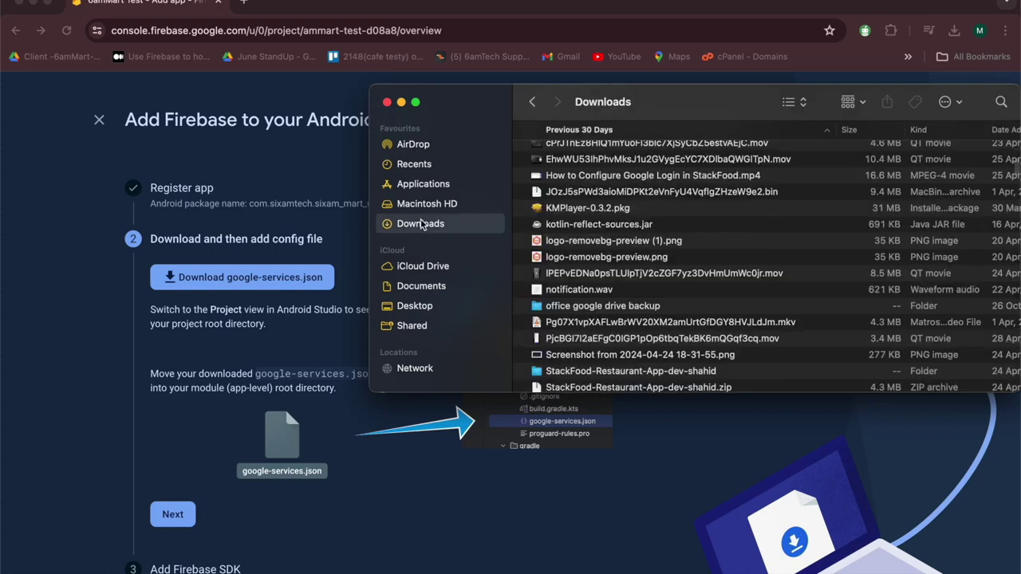
pyautogui.scroll(10, 726, 185)
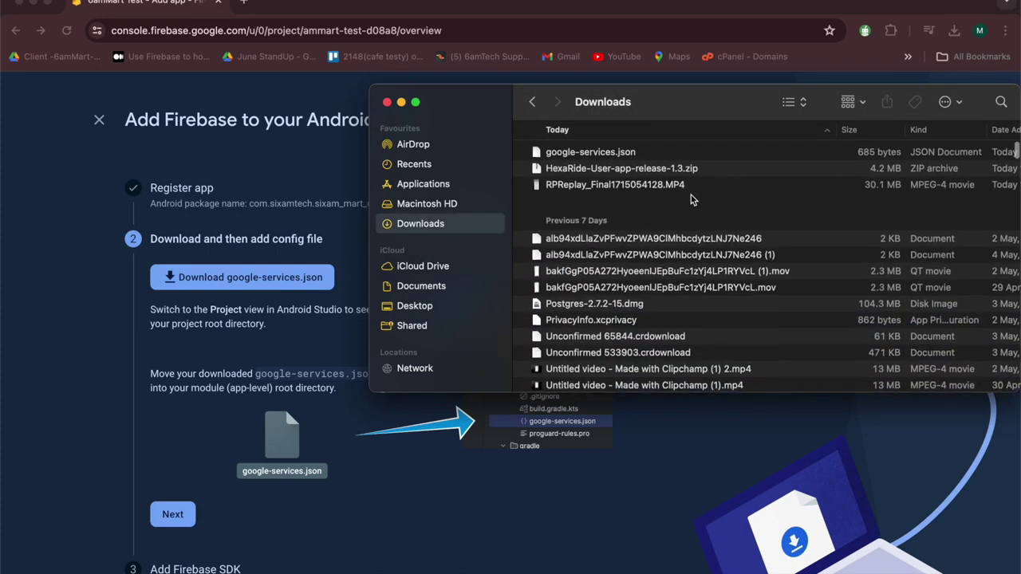
pyautogui.click(596, 154)
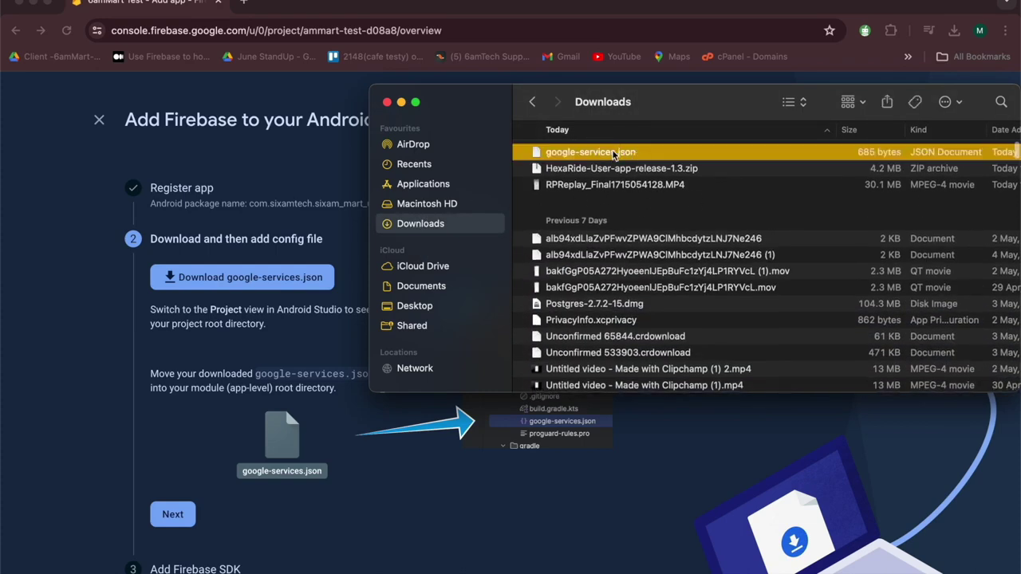
pyautogui.rightClick(611, 156)
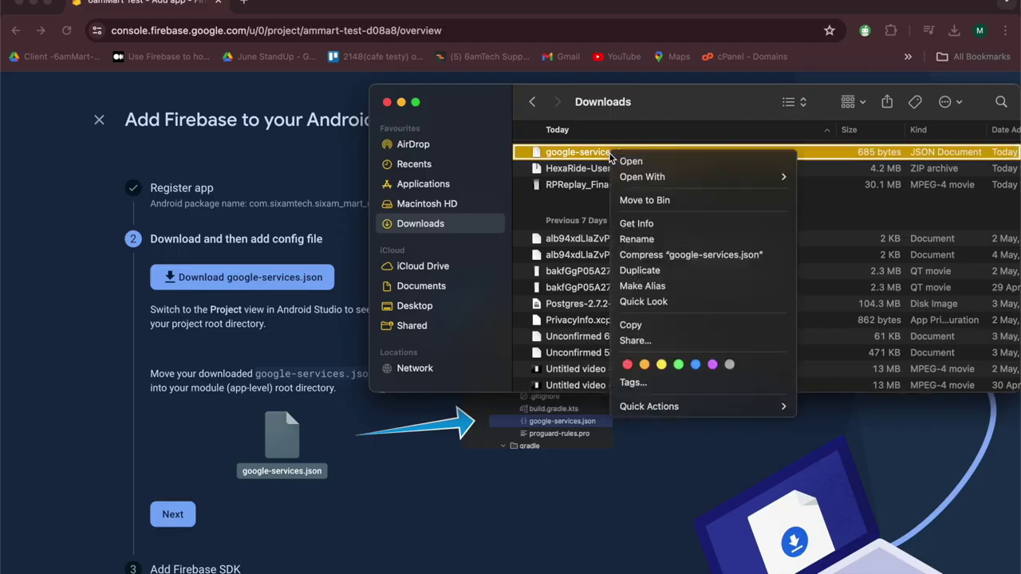
pyautogui.click(673, 327)
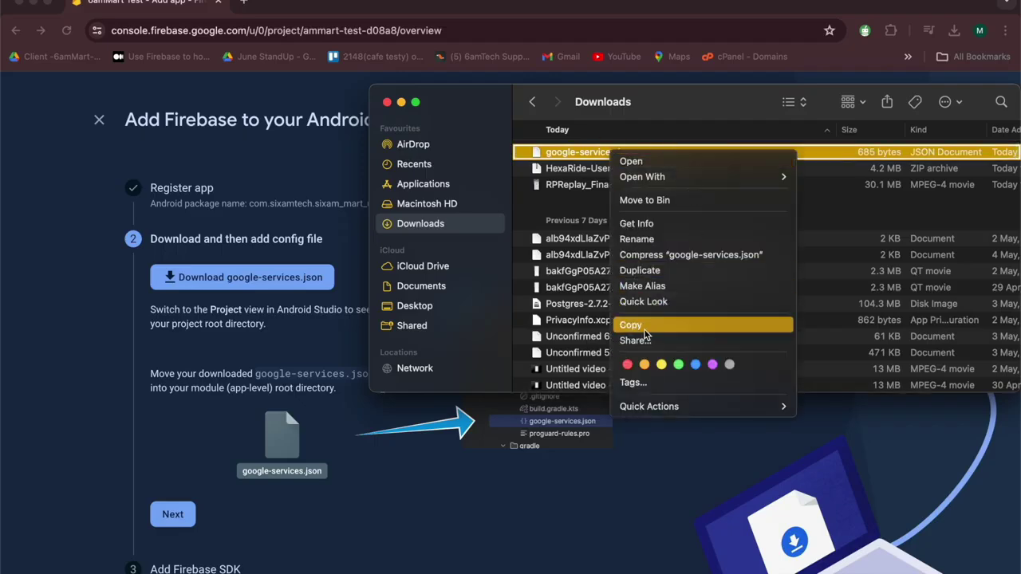
pyautogui.click(402, 102)
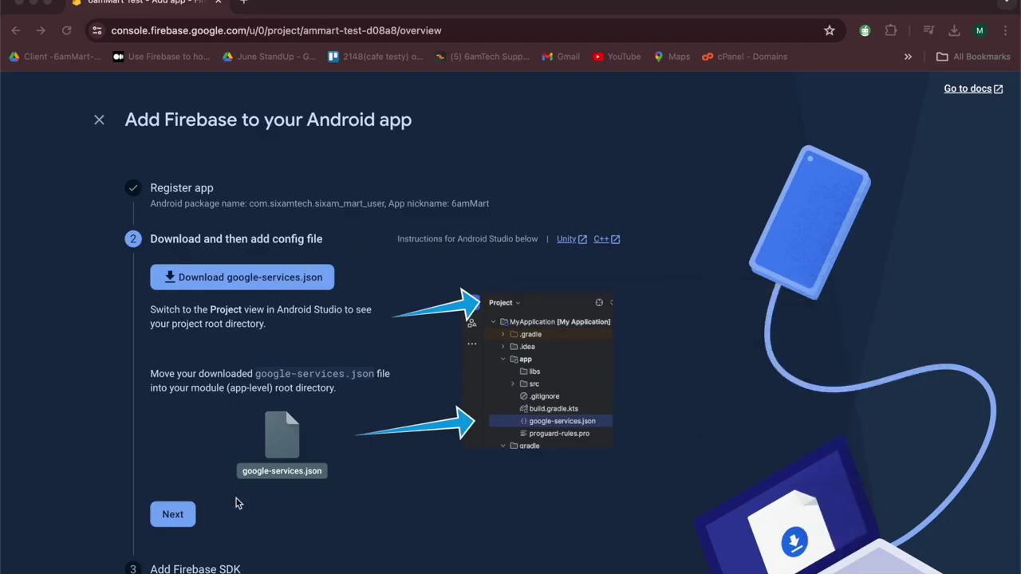
# Proceed through the config file and Firebase SDK stages without changes and continue to the console.
pyautogui.click(172, 514)
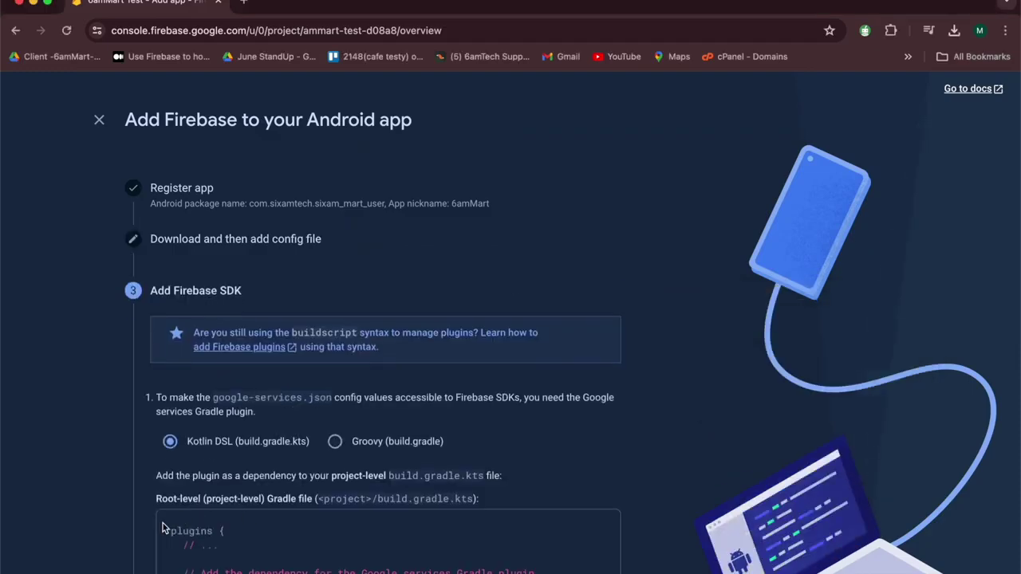
pyautogui.scroll(-5, 259, 491)
pyautogui.click(238, 515)
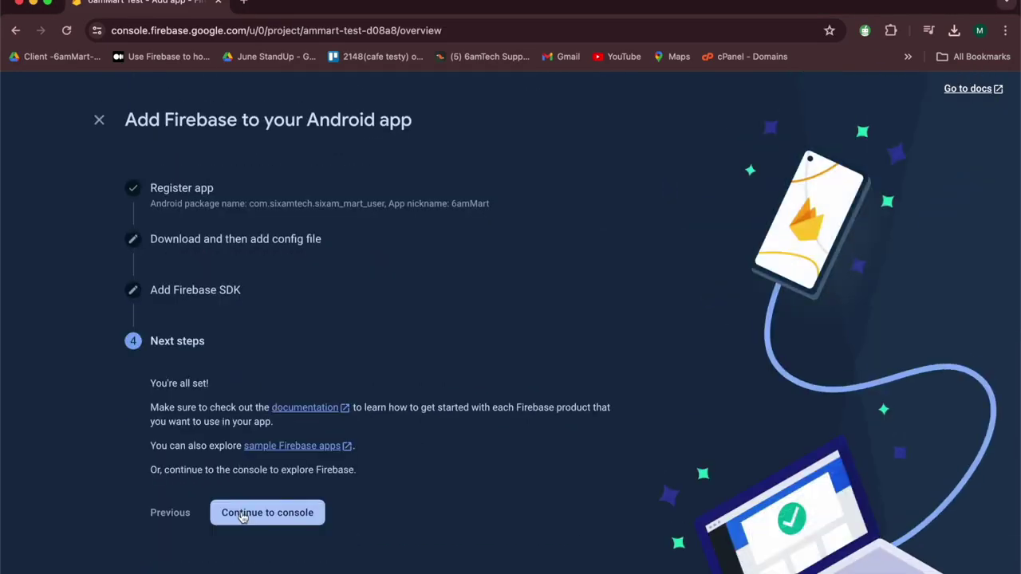
pyautogui.click(272, 513)
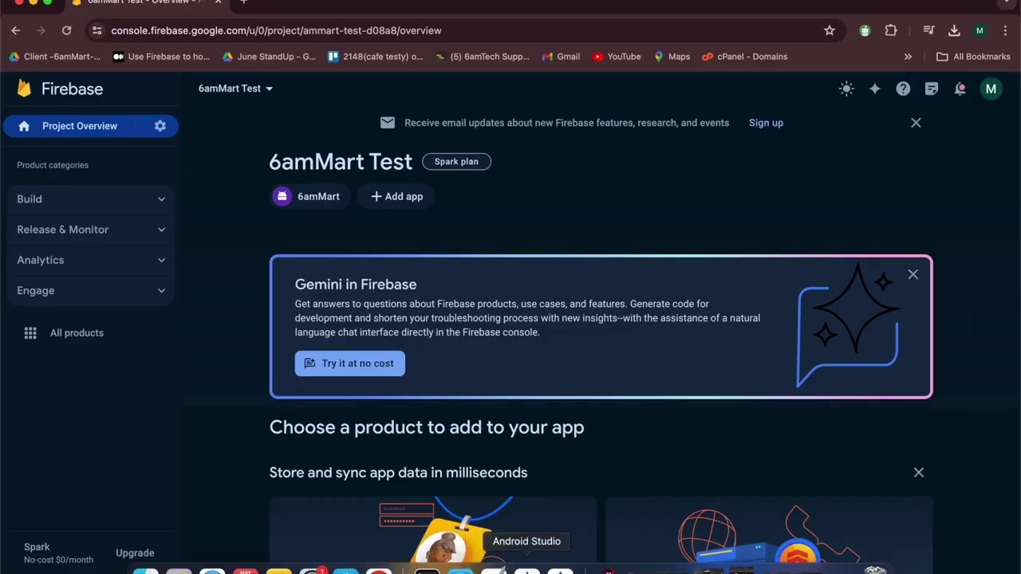
# Switch to Android Studio and delete the existing google-services.json from the android/app folder.
pyautogui.click(527, 570)
pyautogui.click(538, 178)
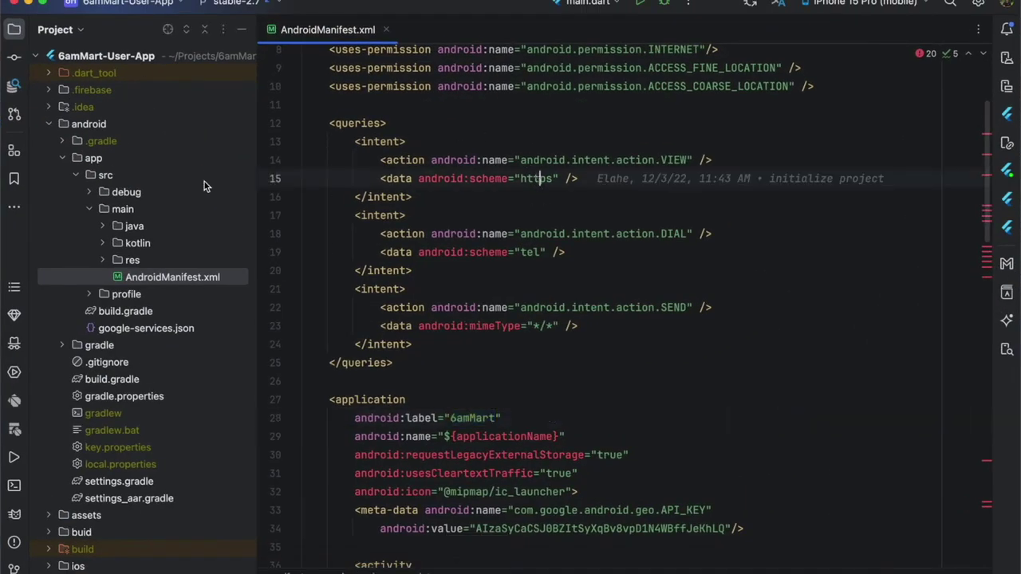
pyautogui.click(63, 159)
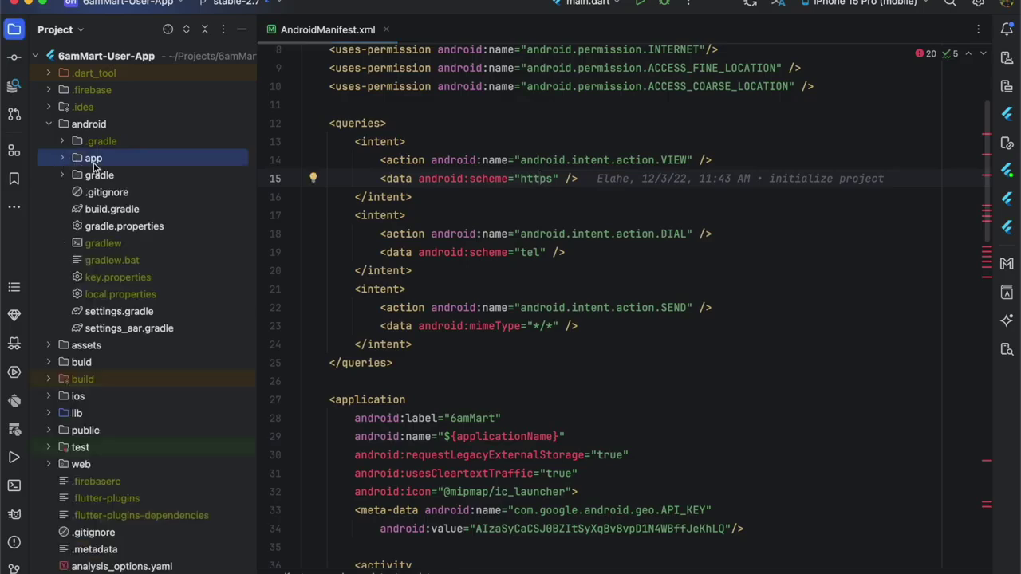
pyautogui.click(62, 160)
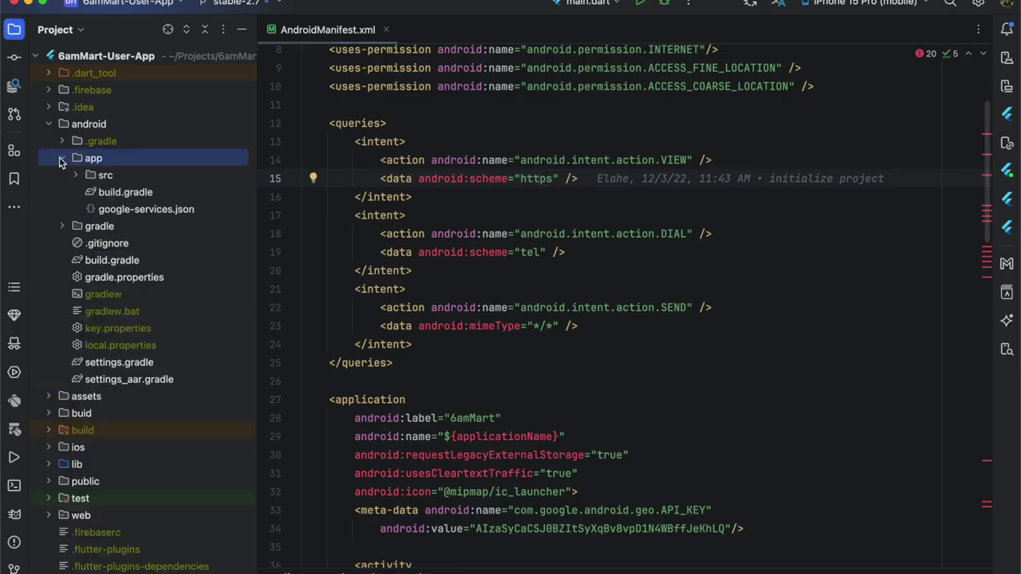
pyautogui.click(115, 211)
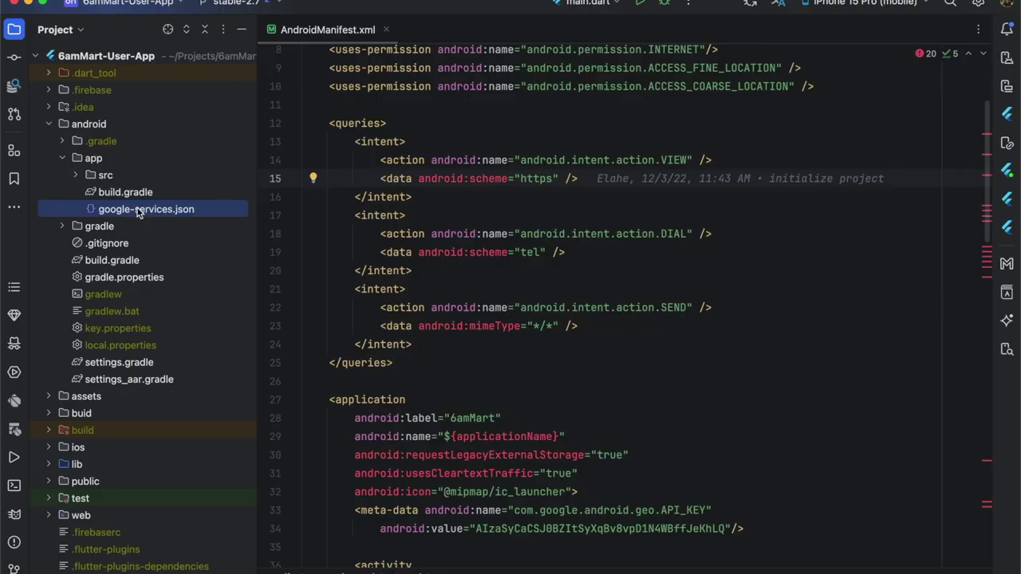
pyautogui.rightClick(139, 213)
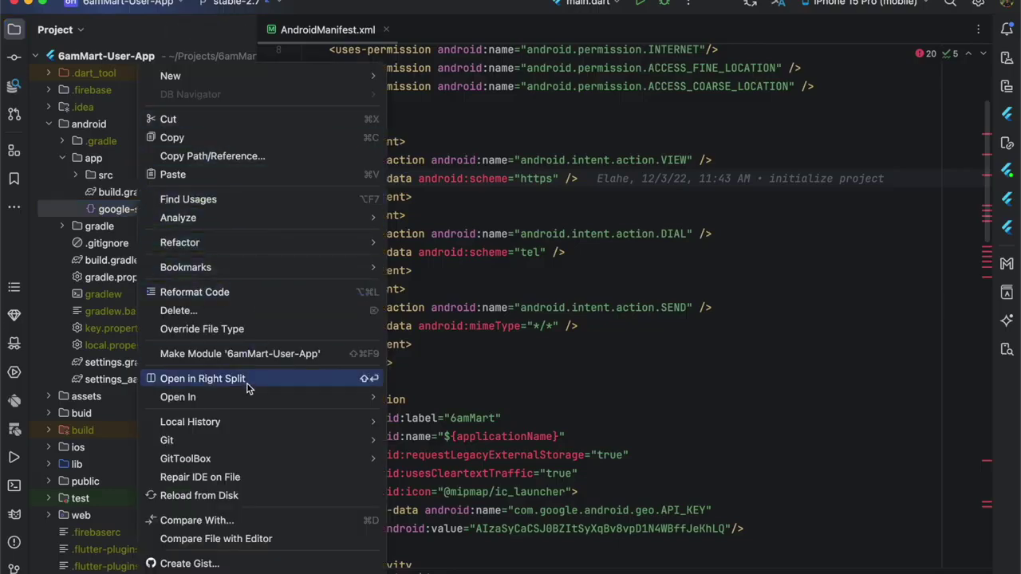
pyautogui.click(249, 314)
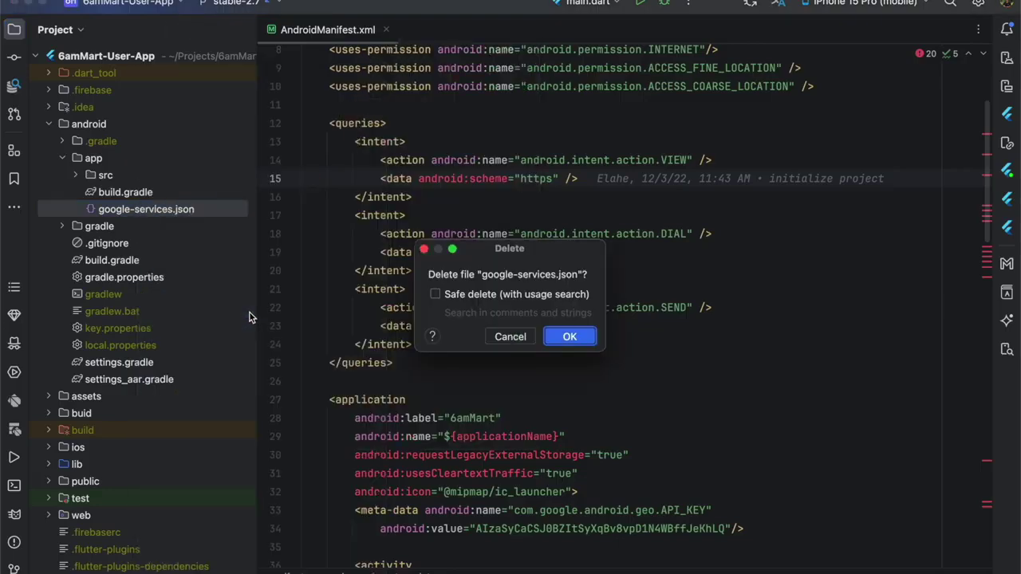
pyautogui.click(571, 338)
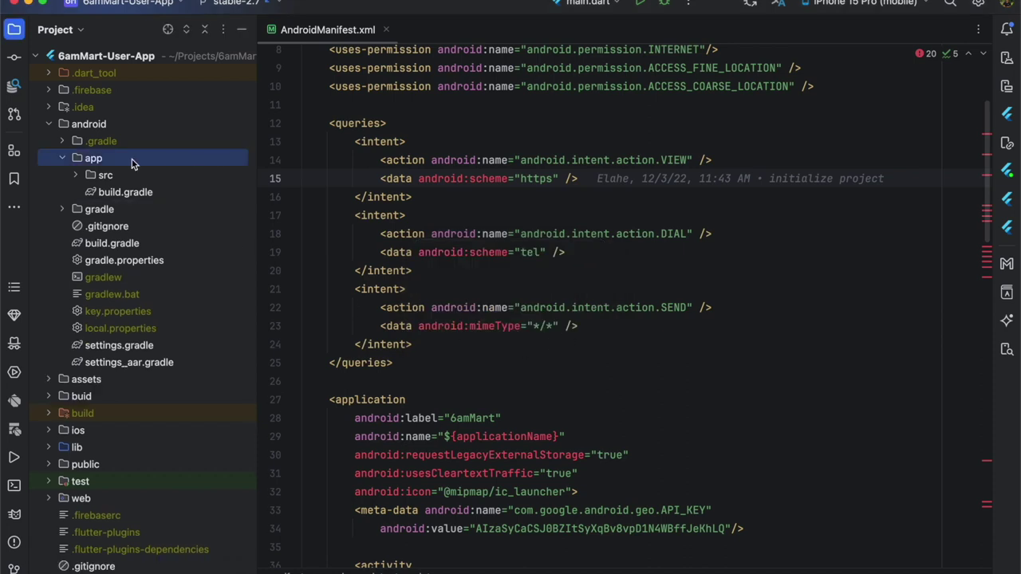
# Paste the copied google-services.json into the android/app folder, keeping its name, and open it in the editor.
pyautogui.rightClick(92, 164)
pyautogui.moveTo(180, 94)
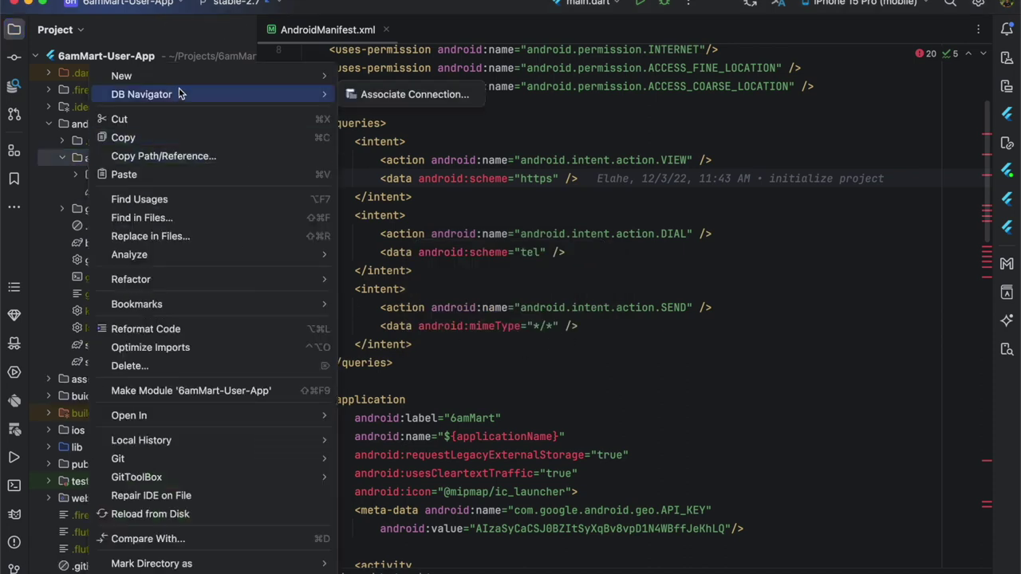
pyautogui.press('Escape')
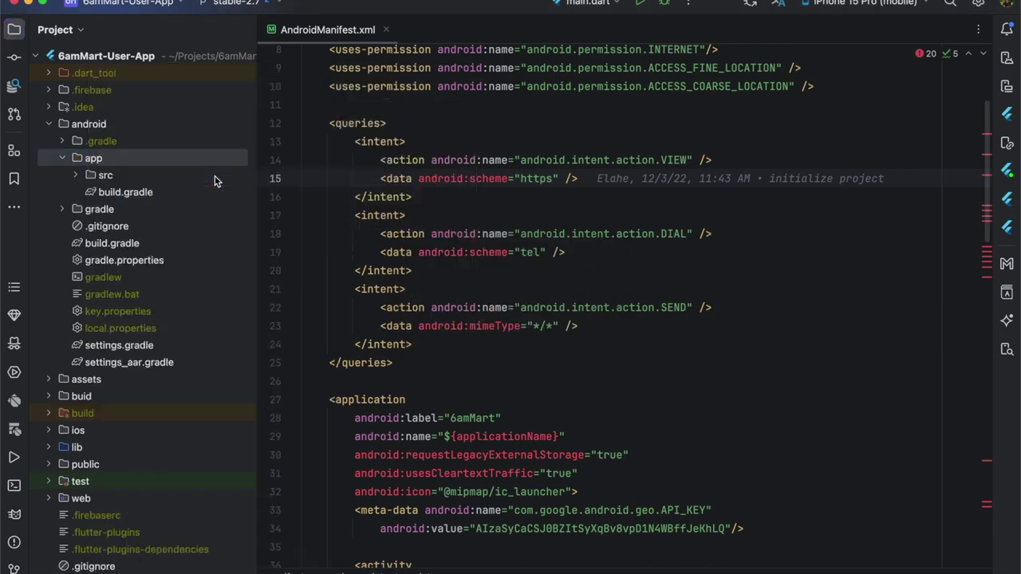
pyautogui.press('super+v')
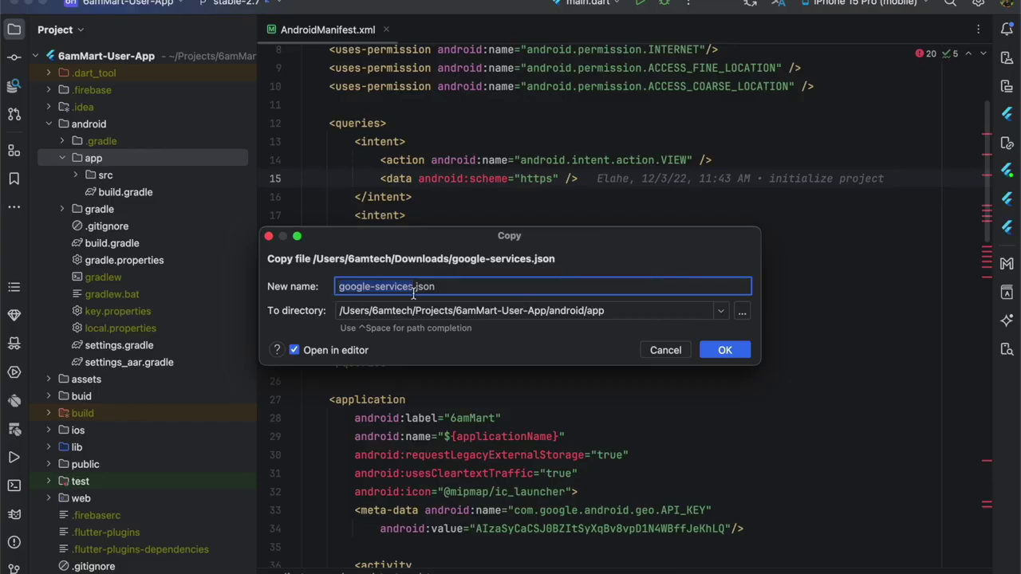
pyautogui.click(724, 350)
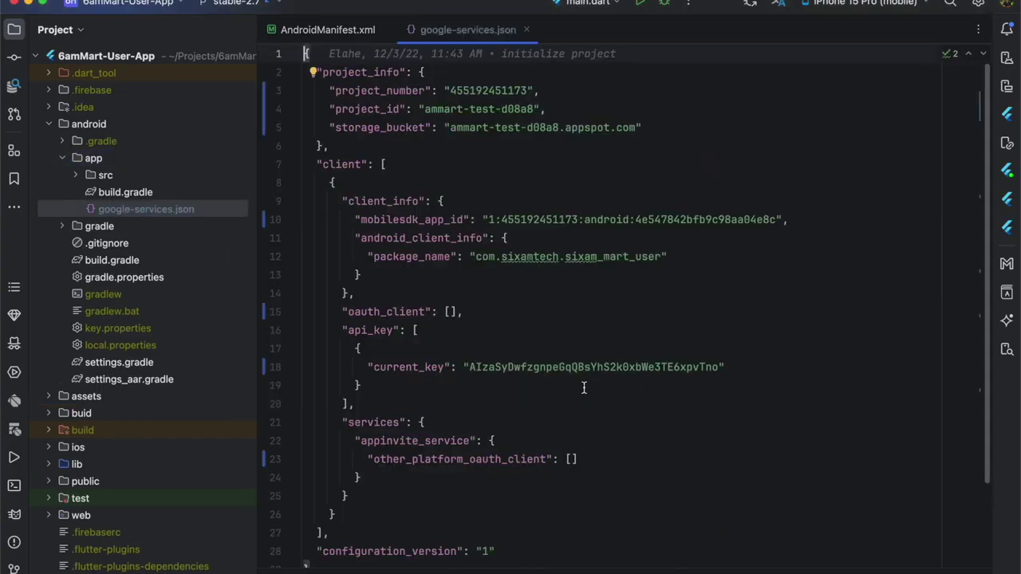
pyautogui.press('Up')
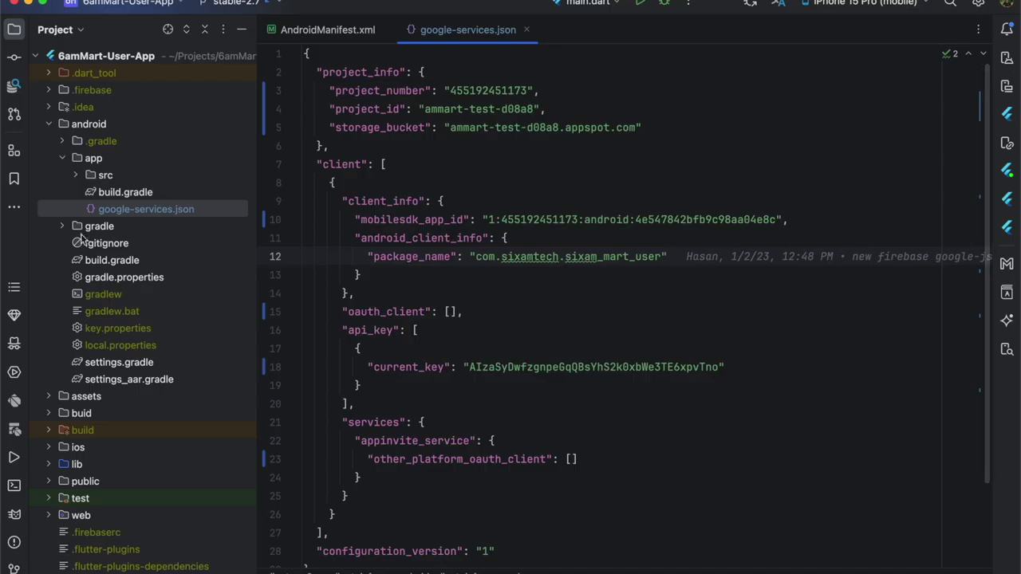
# Open main.dart from the lib folder and locate the FirebaseOptions block under the GetPlatform.isAndroid condition.
pyautogui.scroll(-5, 95, 272)
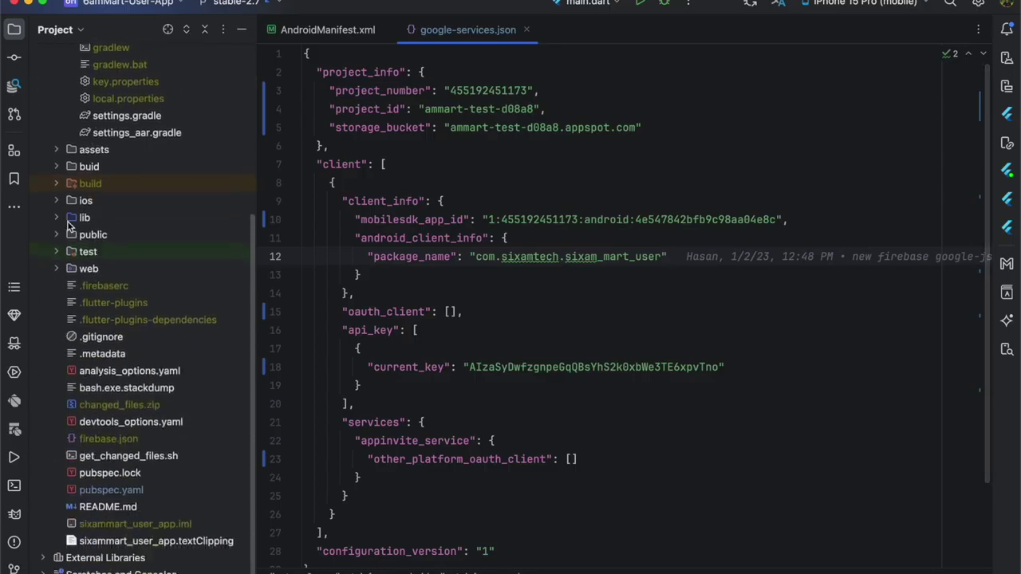
pyautogui.click(56, 219)
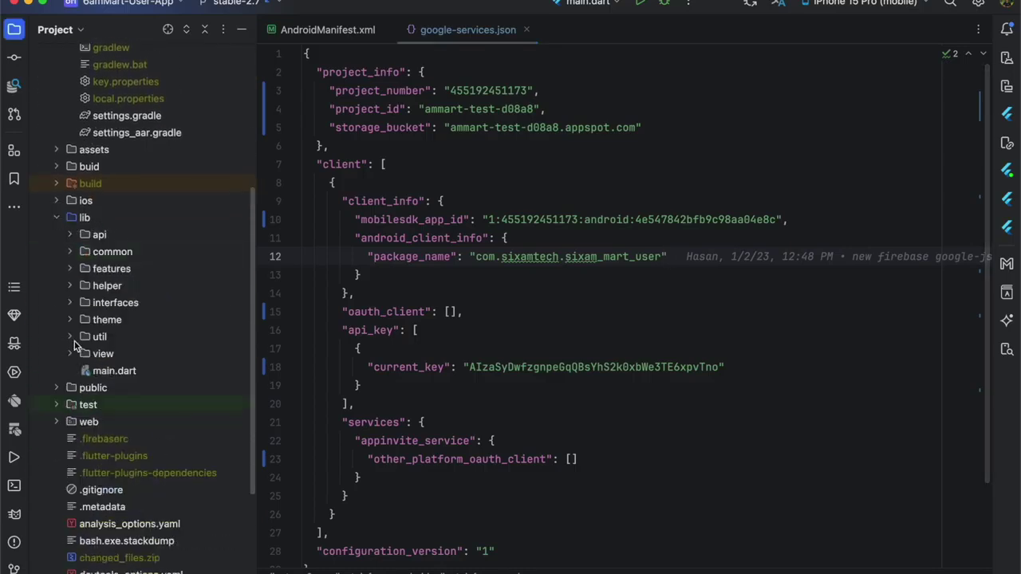
pyautogui.click(114, 372)
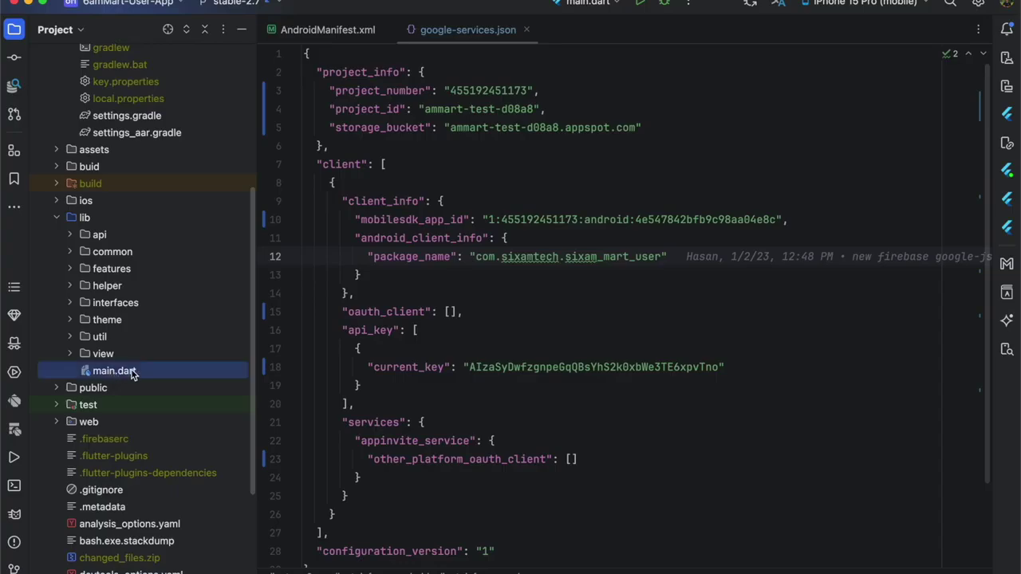
pyautogui.doubleClick(119, 373)
pyautogui.scroll(10, 424, 350)
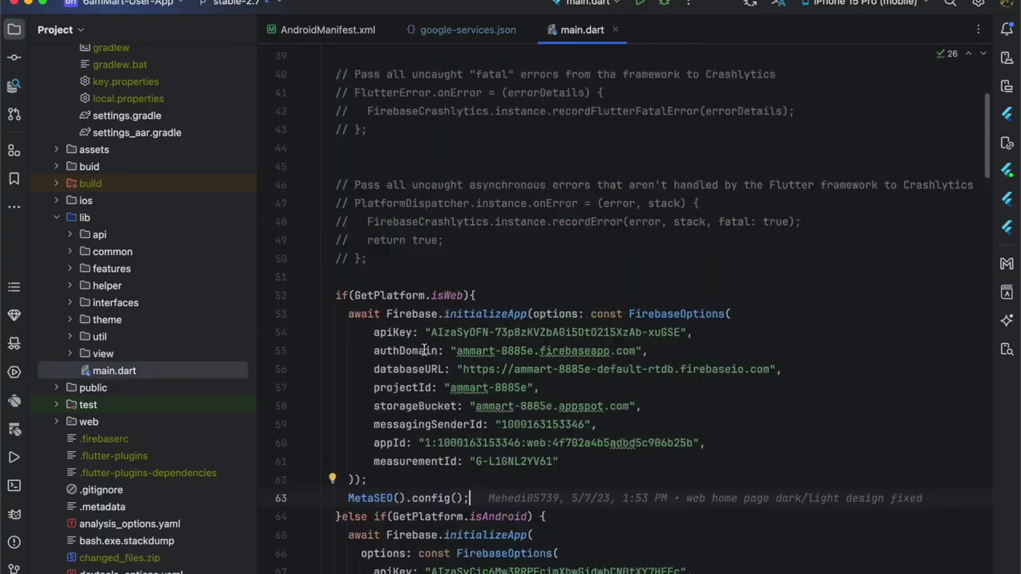
pyautogui.scroll(-7, 424, 350)
pyautogui.scroll(-7, 423, 350)
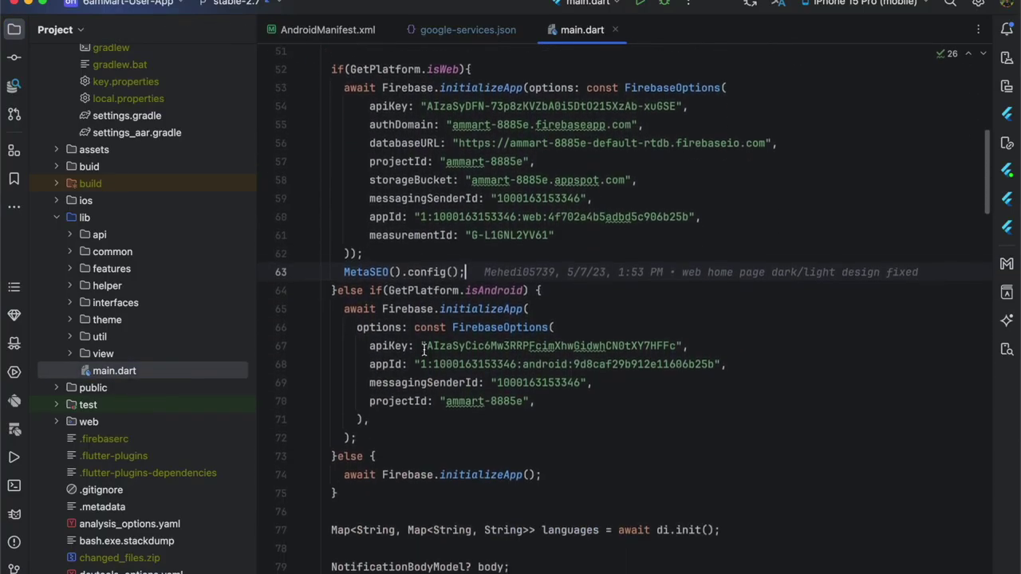
pyautogui.moveTo(541, 251); pyautogui.dragTo(338, 251)
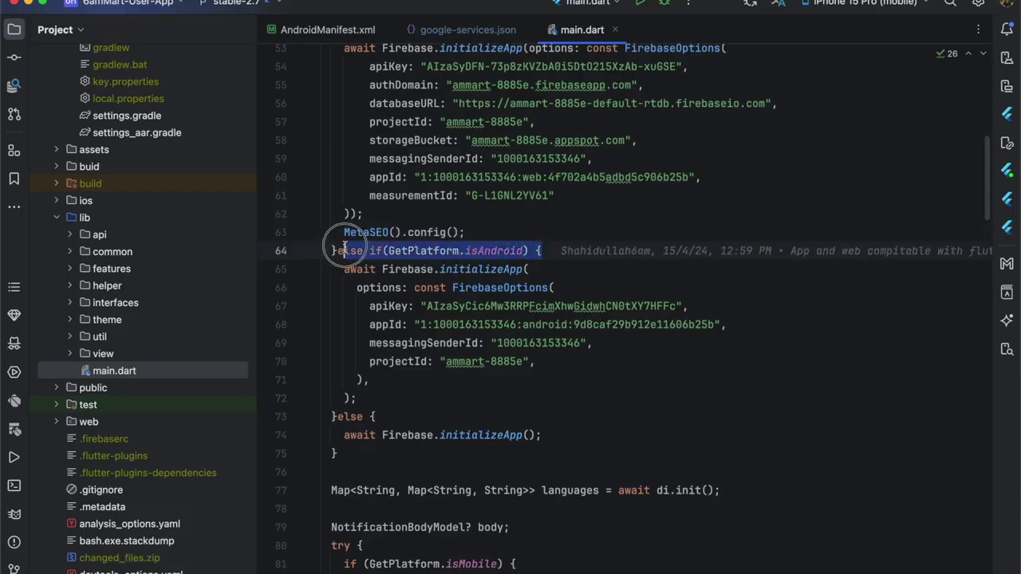
pyautogui.moveTo(541, 364); pyautogui.dragTo(357, 287)
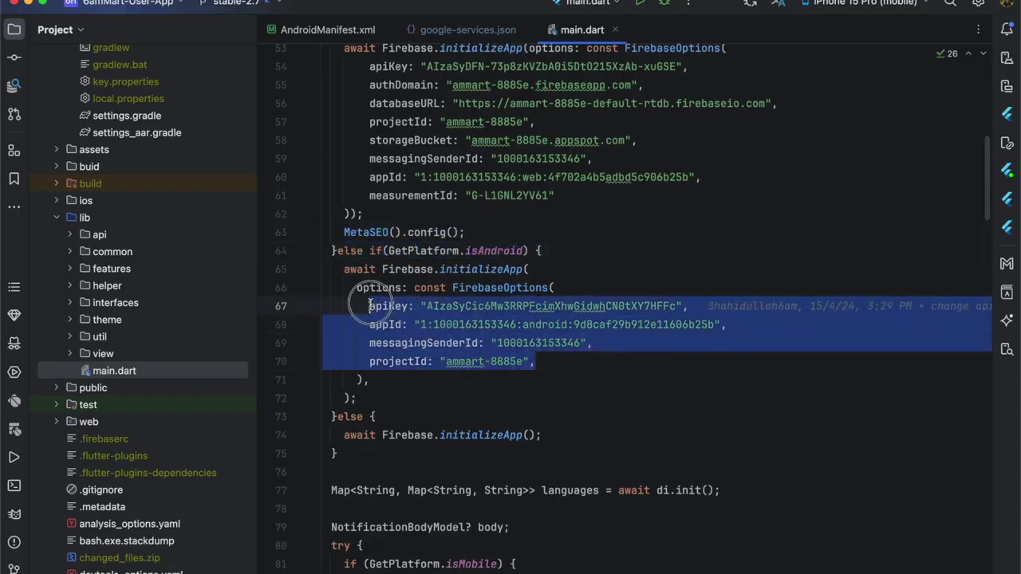
pyautogui.click(537, 251)
pyautogui.click(484, 303)
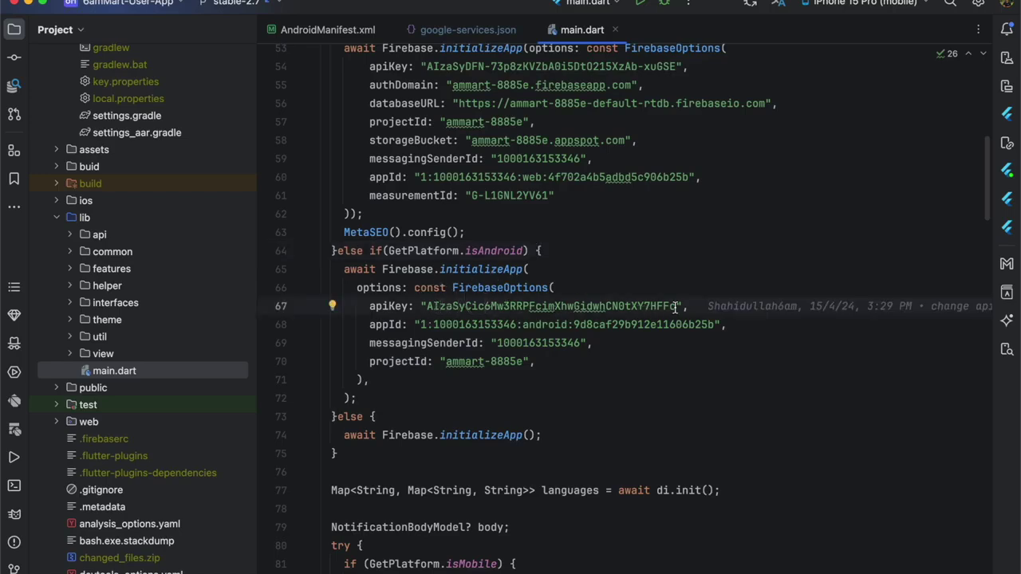
# Replace the apiKey value in the Android FirebaseOptions of main.dart with the current_key API key copied from google-services.json.
pyautogui.moveTo(677, 307); pyautogui.dragTo(427, 307)
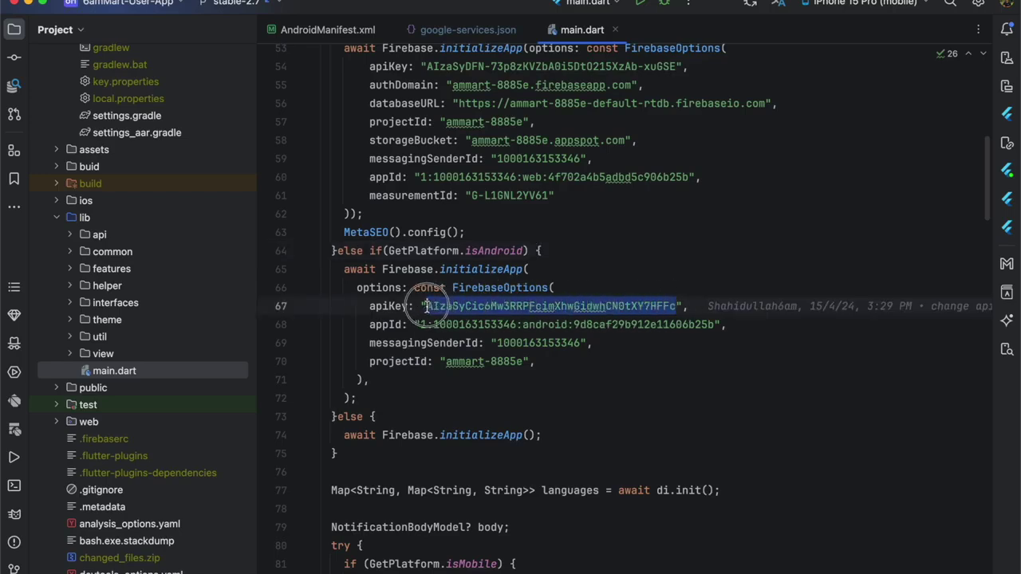
pyautogui.press('BackSpace')
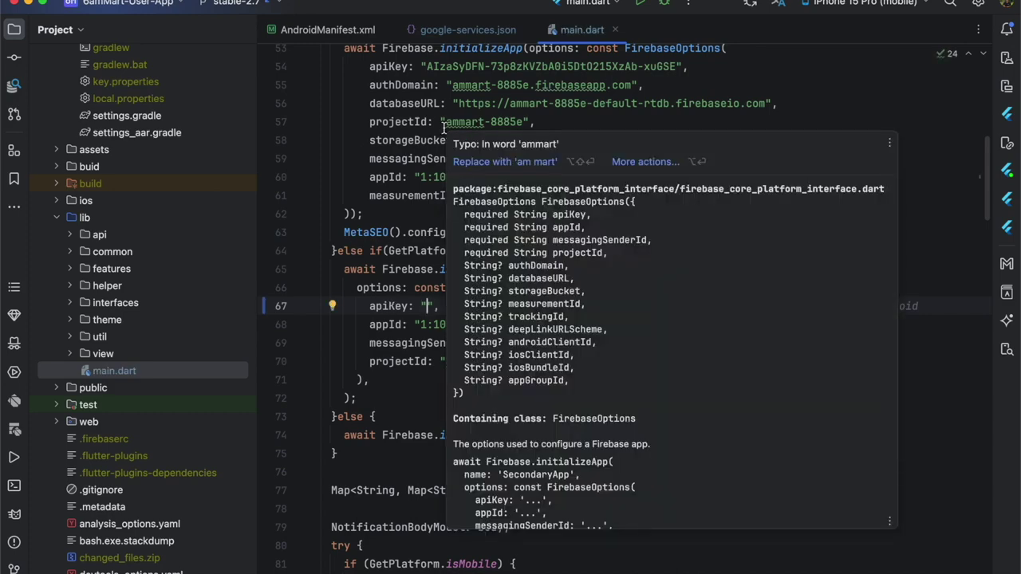
pyautogui.click(469, 31)
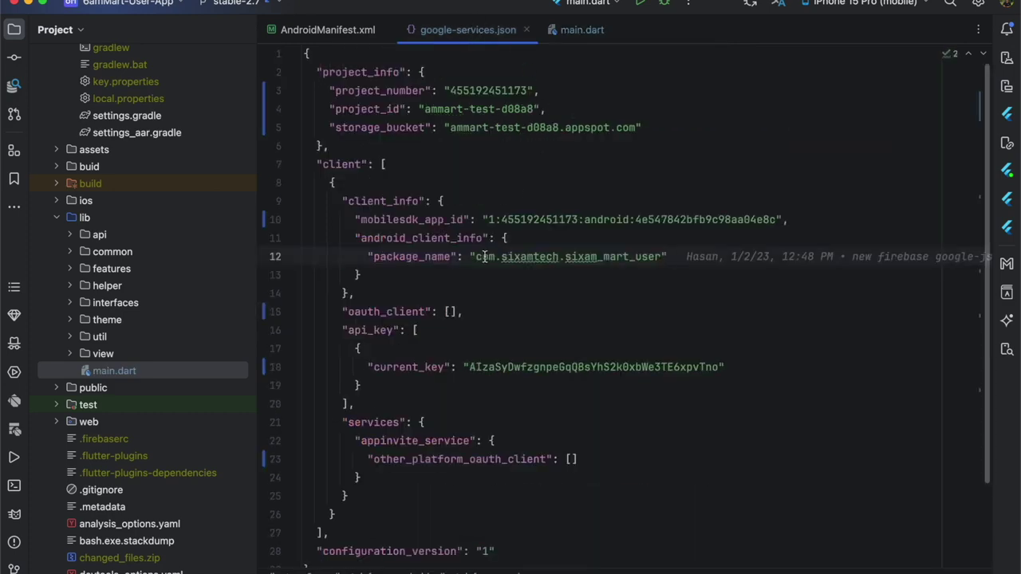
pyautogui.scroll(-4, 484, 256)
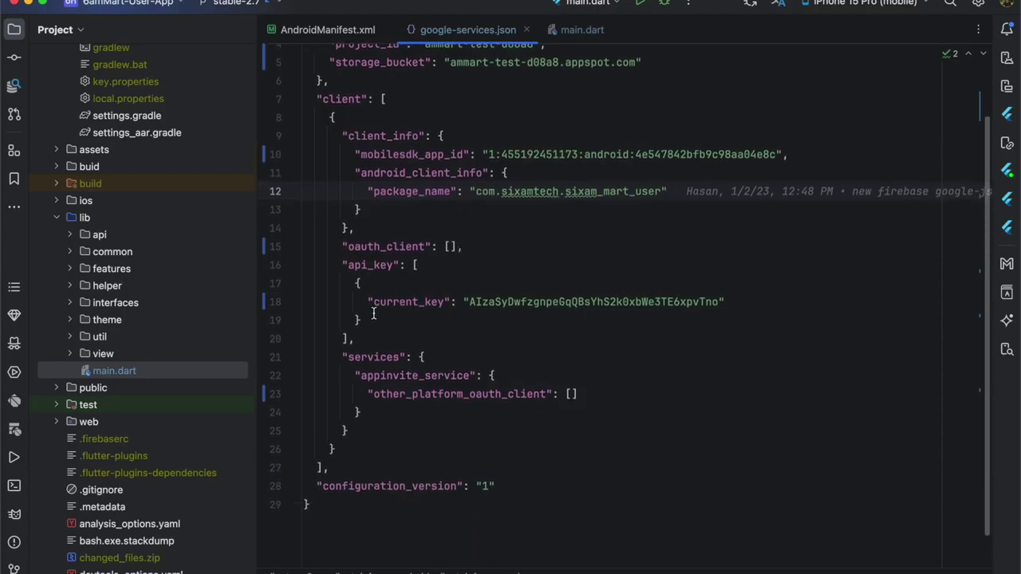
pyautogui.moveTo(368, 301); pyautogui.dragTo(451, 300)
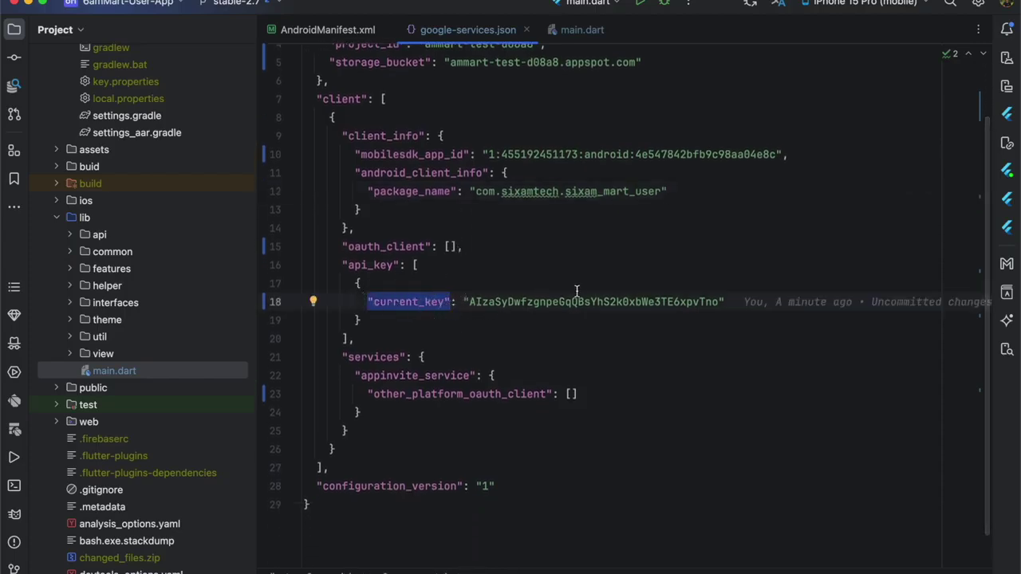
pyautogui.moveTo(720, 302); pyautogui.dragTo(470, 303)
pyautogui.rightClick(500, 307)
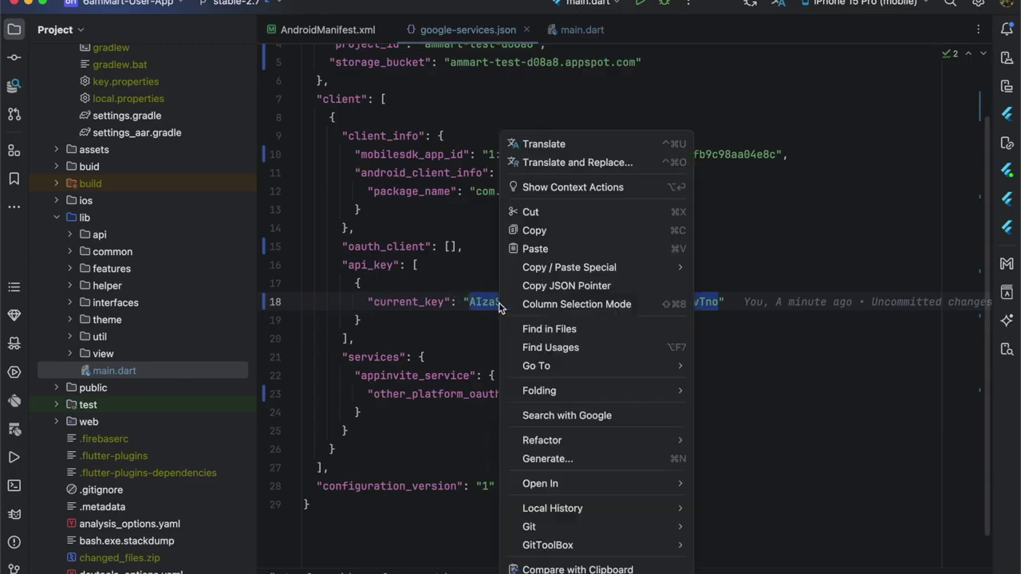
pyautogui.click(558, 233)
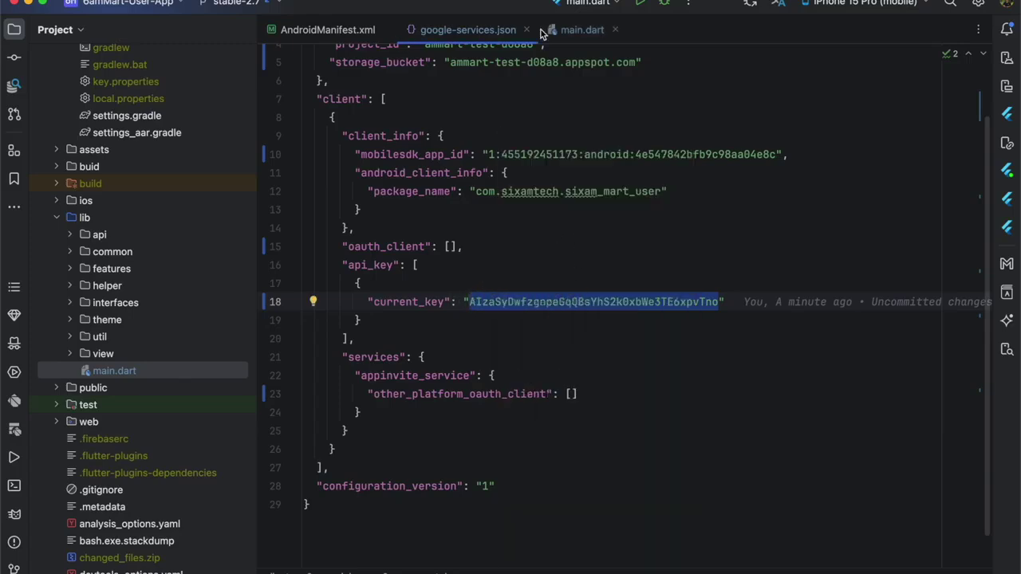
pyautogui.click(568, 31)
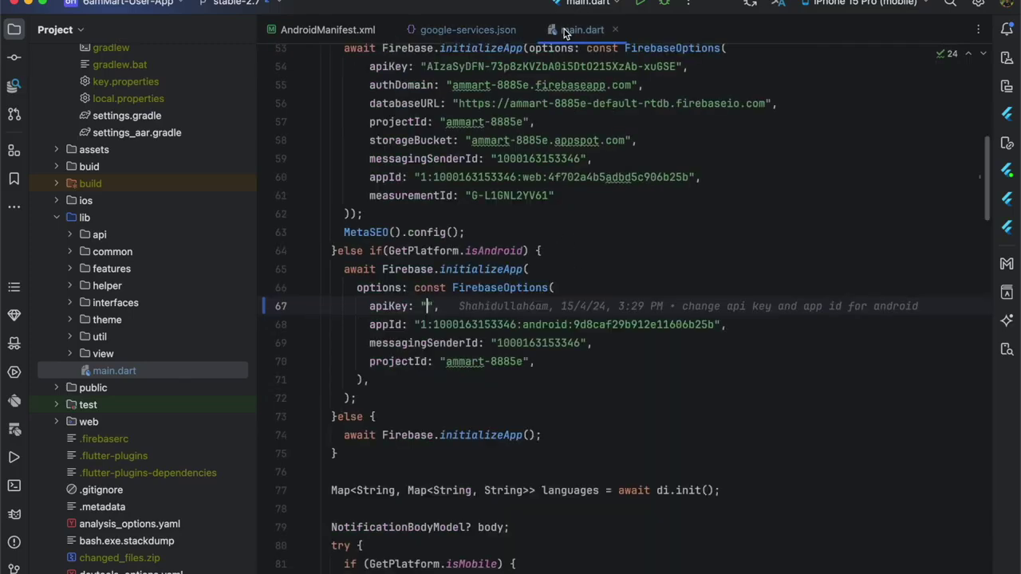
pyautogui.rightClick(427, 306)
pyautogui.click(496, 196)
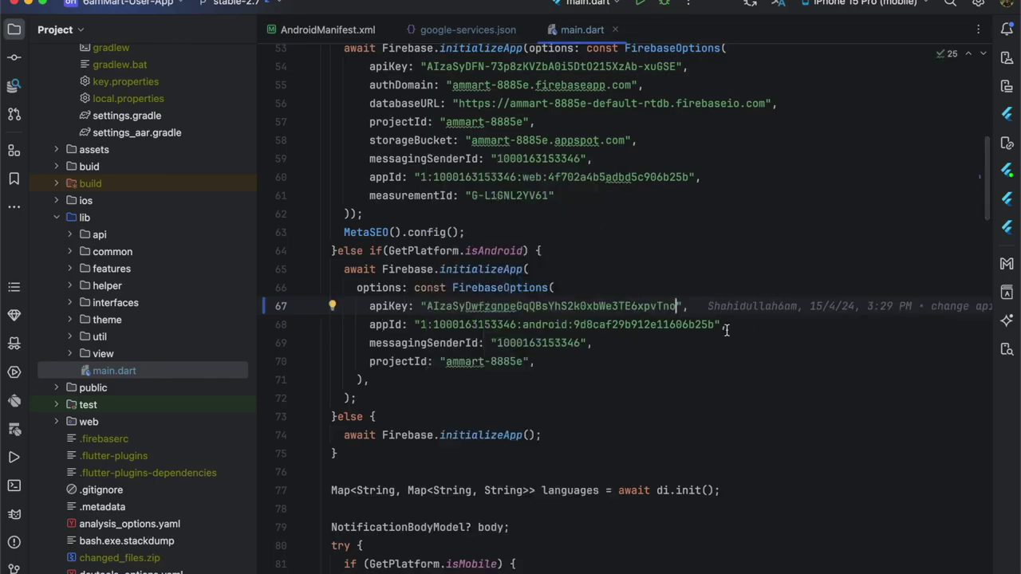
# Replace the appId value in the Android FirebaseOptions of main.dart with the mobilesdk_app_id copied from google-services.json.
pyautogui.moveTo(715, 324); pyautogui.dragTo(370, 325)
pyautogui.press('BackSpace')
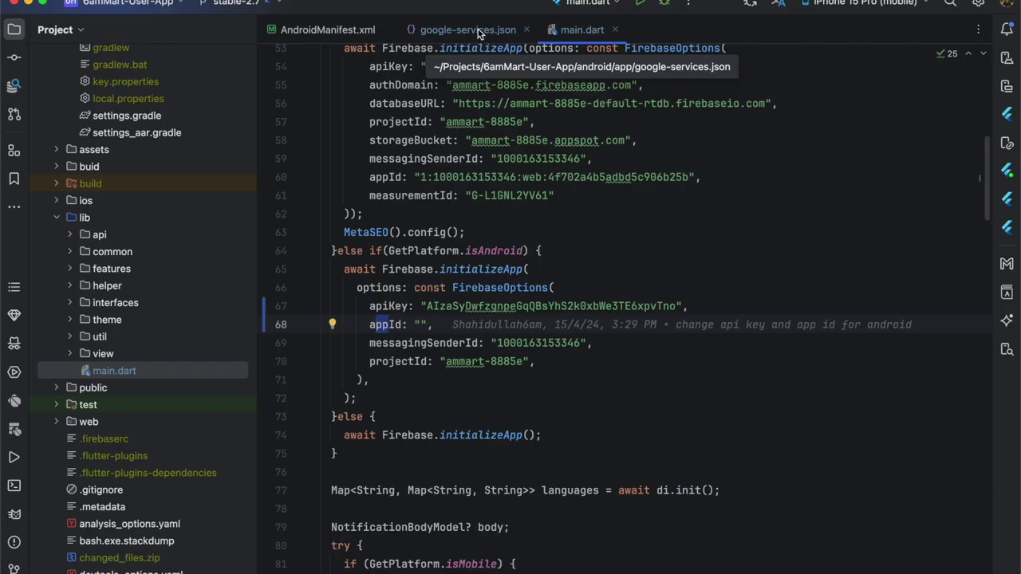
pyautogui.click(478, 30)
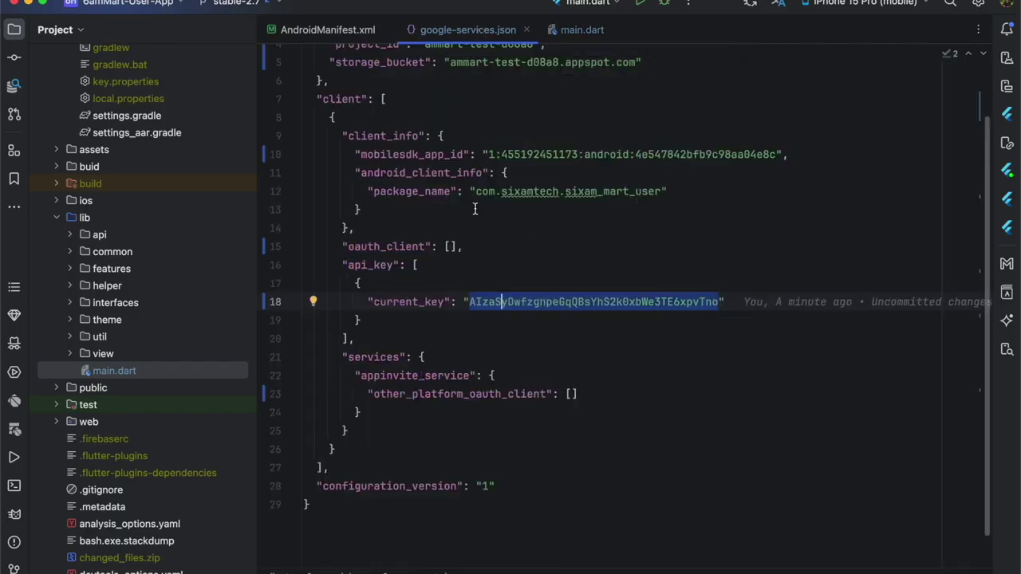
pyautogui.scroll(1, 473, 208)
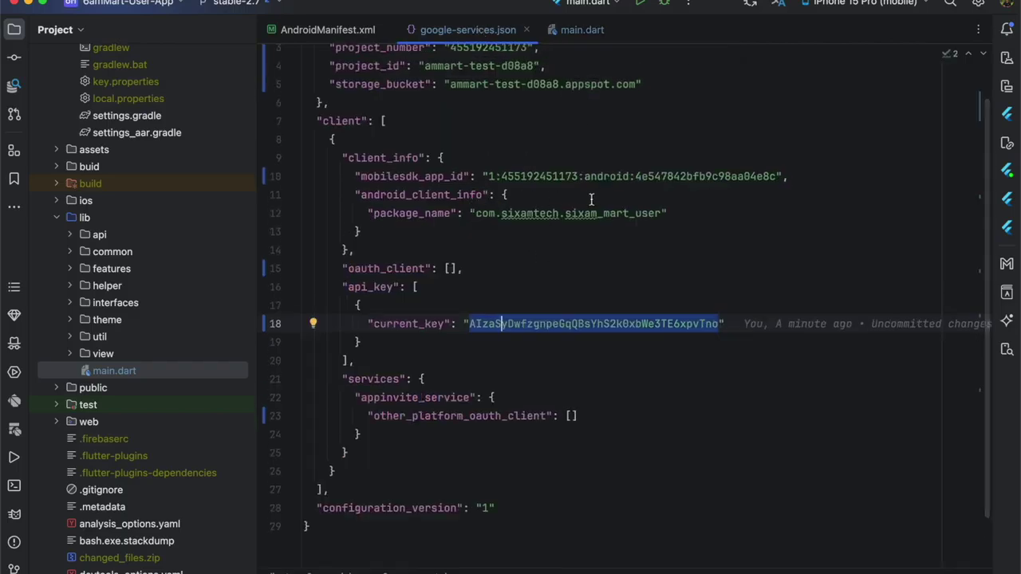
pyautogui.click(445, 176)
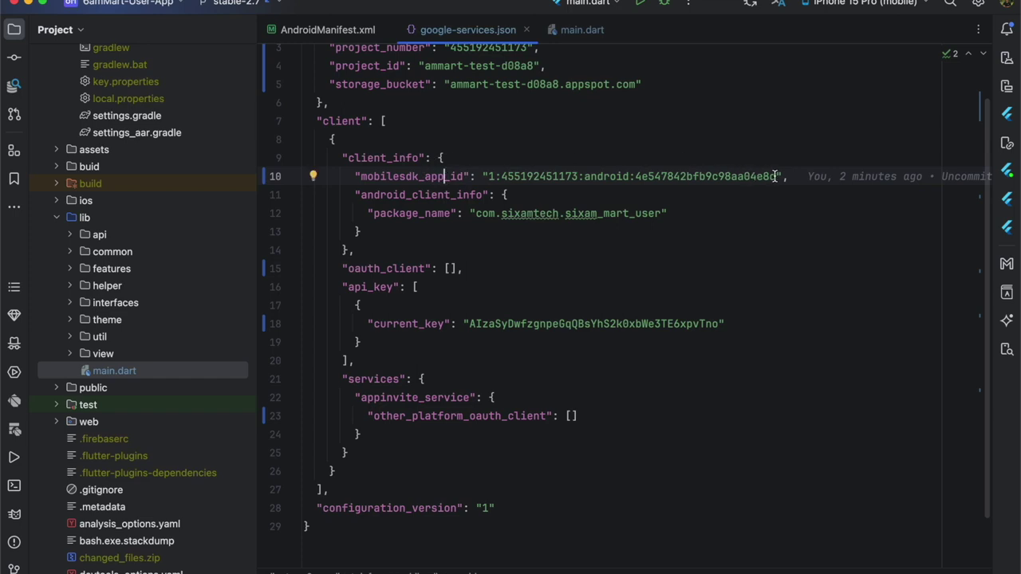
pyautogui.moveTo(775, 176); pyautogui.dragTo(488, 177)
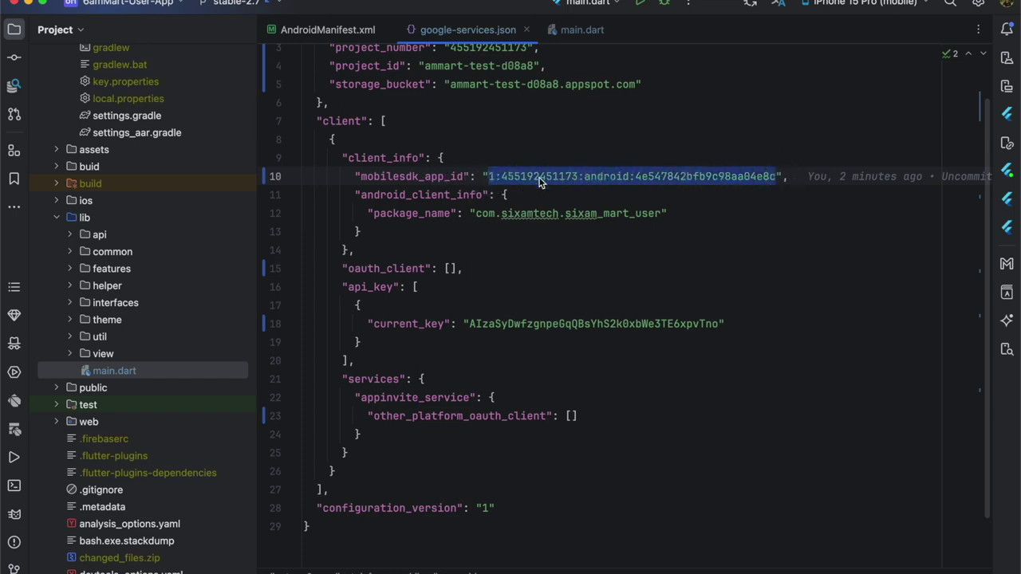
pyautogui.rightClick(538, 177)
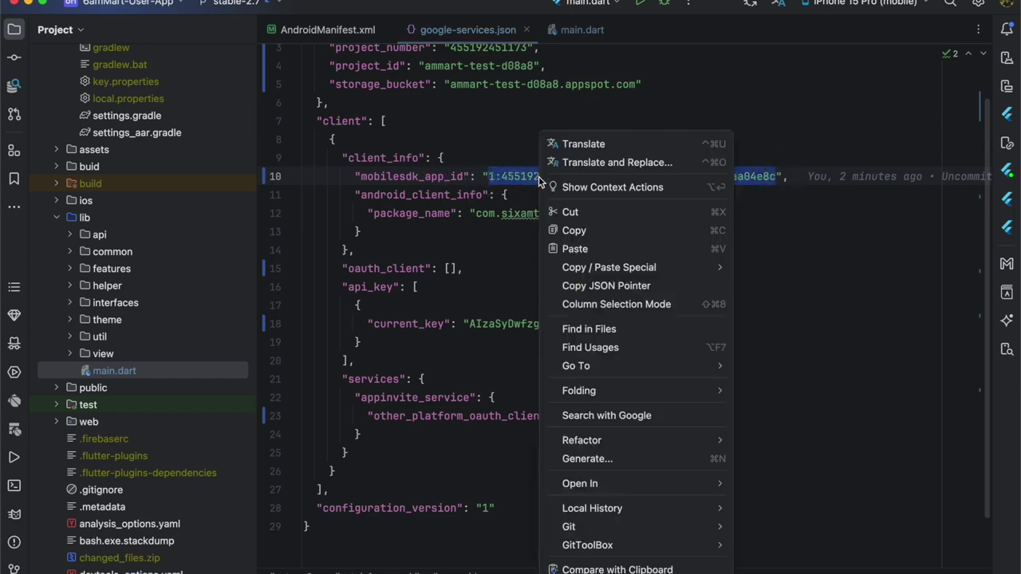
pyautogui.click(606, 232)
pyautogui.click(556, 32)
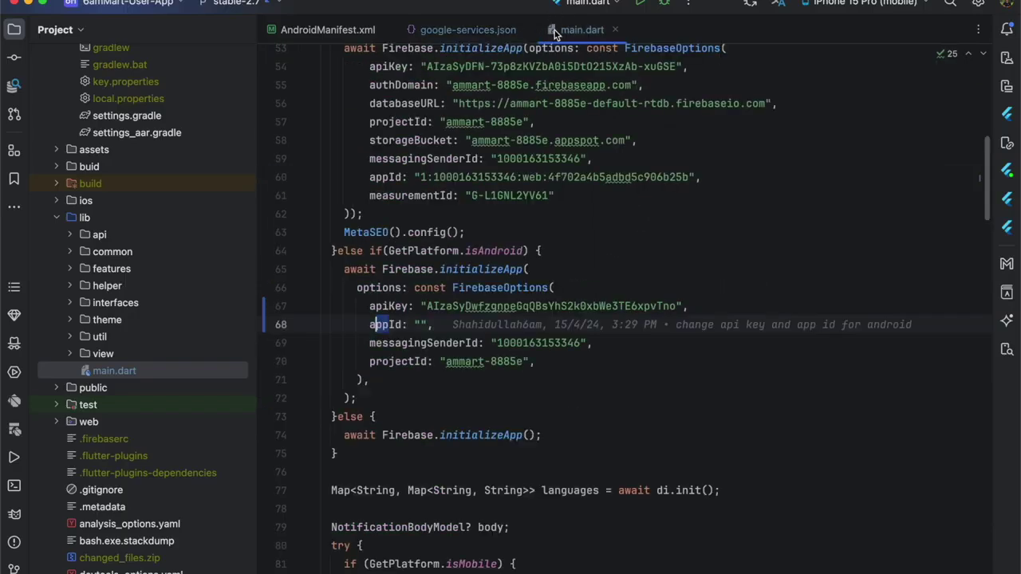
pyautogui.click(420, 325)
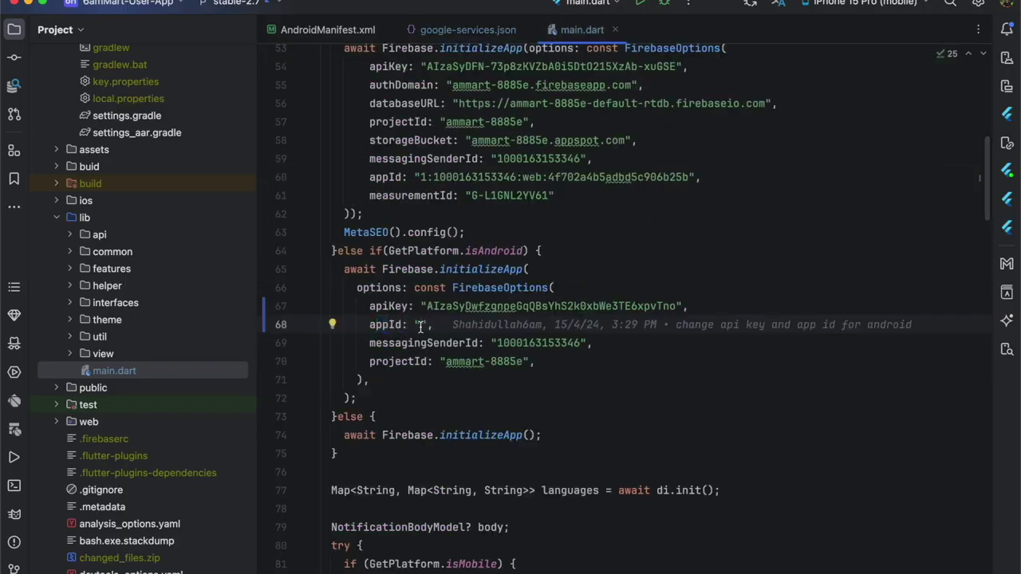
pyautogui.rightClick(420, 325)
pyautogui.click(498, 199)
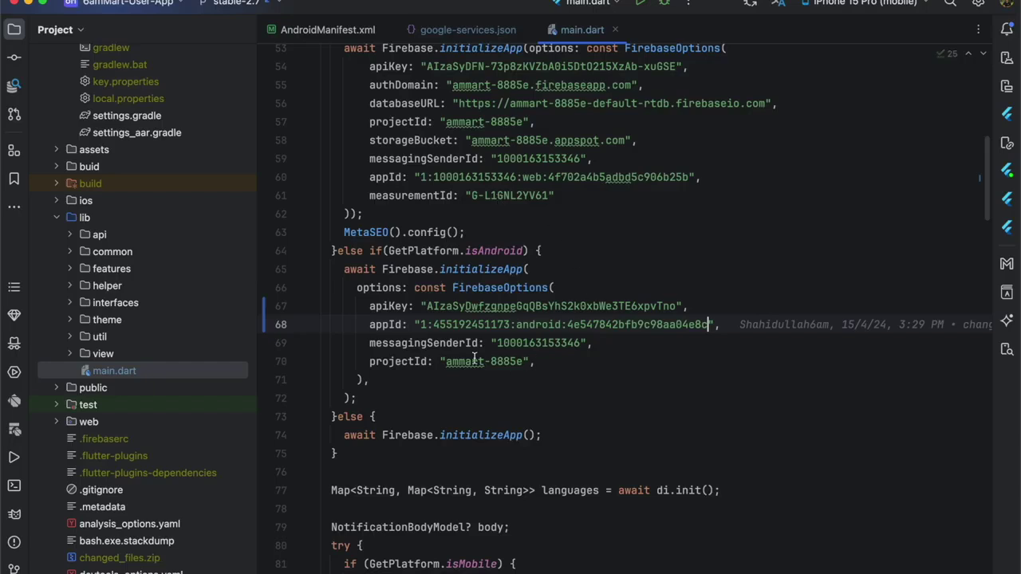
# Replace the messagingSenderId value in the Android FirebaseOptions of main.dart with the project_number copied from google-services.json.
pyautogui.moveTo(369, 343); pyautogui.dragTo(476, 343)
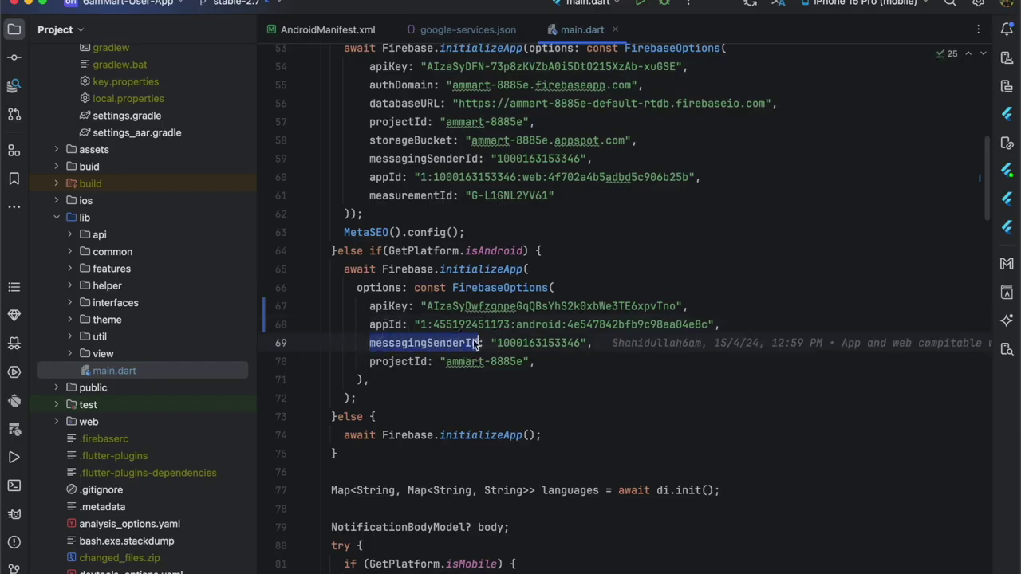
pyautogui.moveTo(585, 341); pyautogui.dragTo(497, 342)
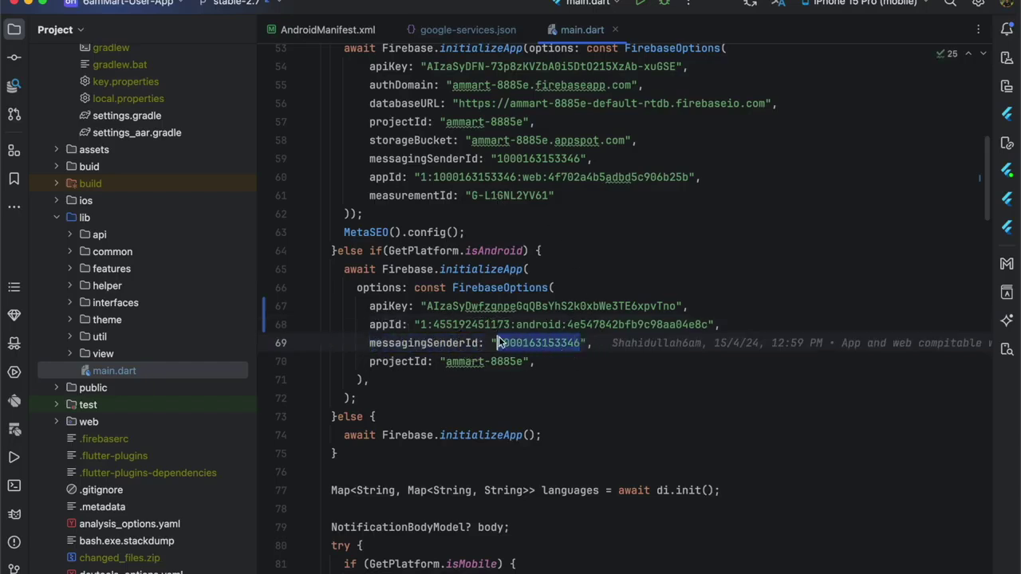
pyautogui.press('BackSpace')
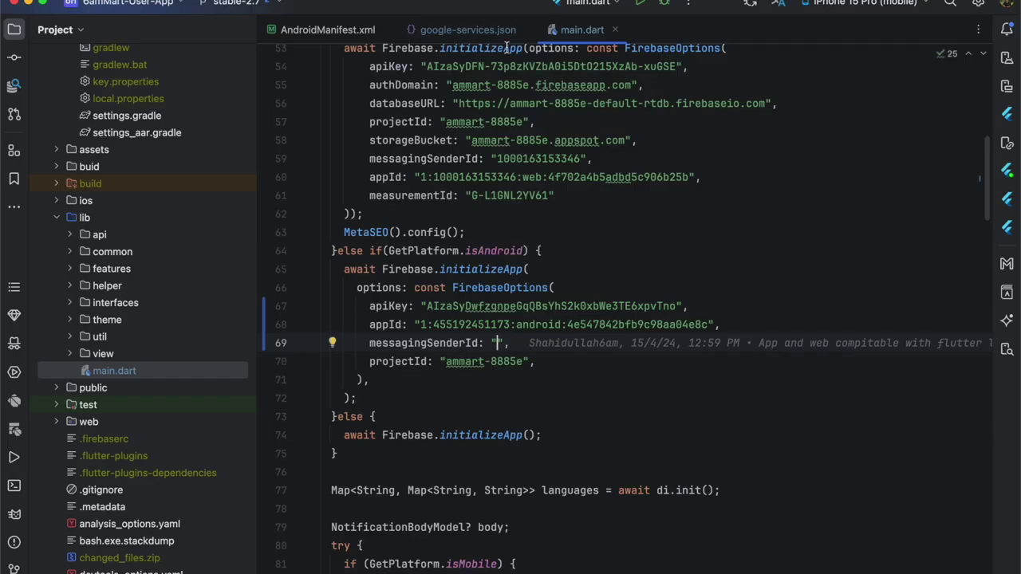
pyautogui.click(482, 32)
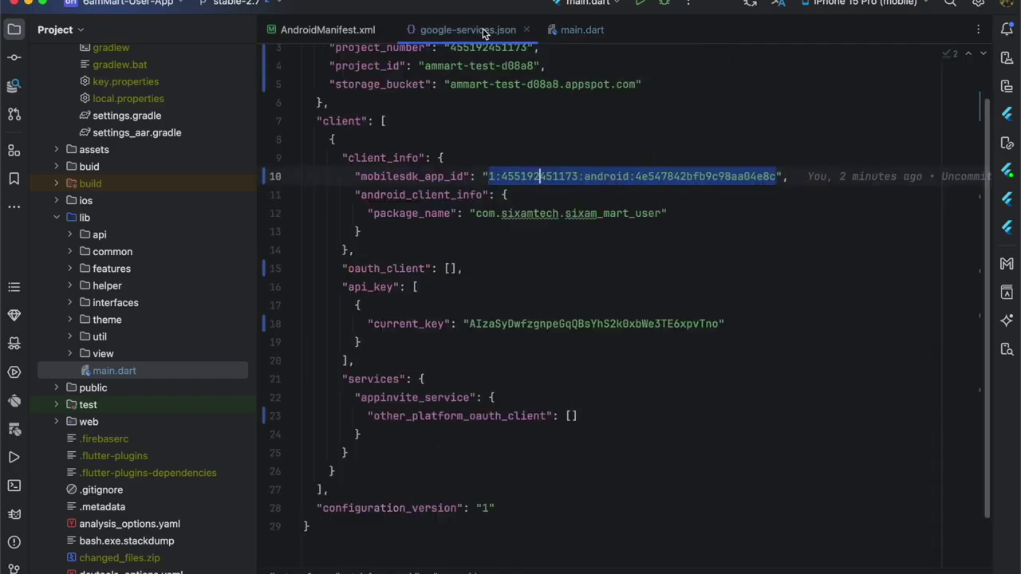
pyautogui.scroll(2, 502, 195)
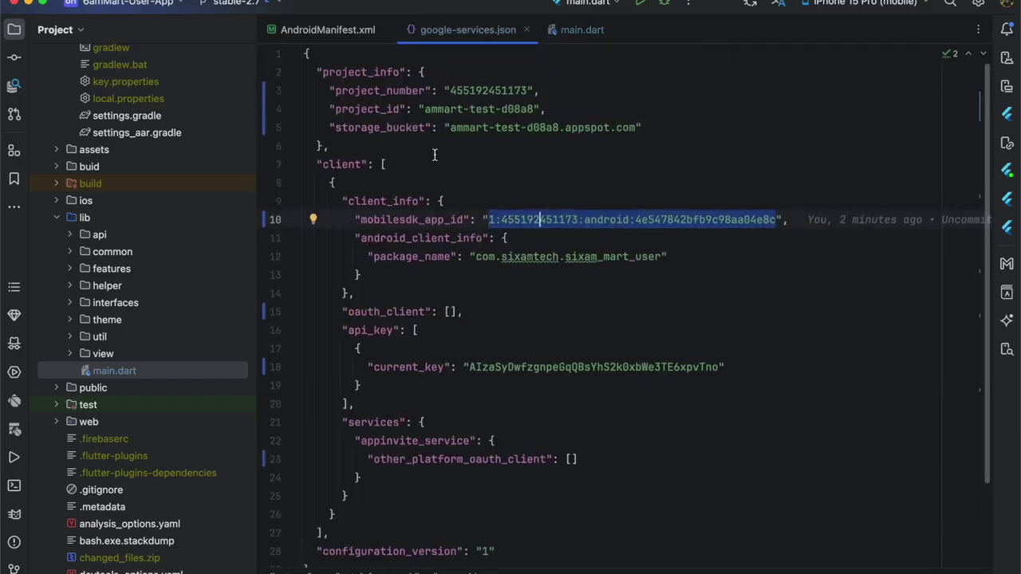
pyautogui.click(372, 92)
pyautogui.moveTo(431, 90); pyautogui.dragTo(336, 90)
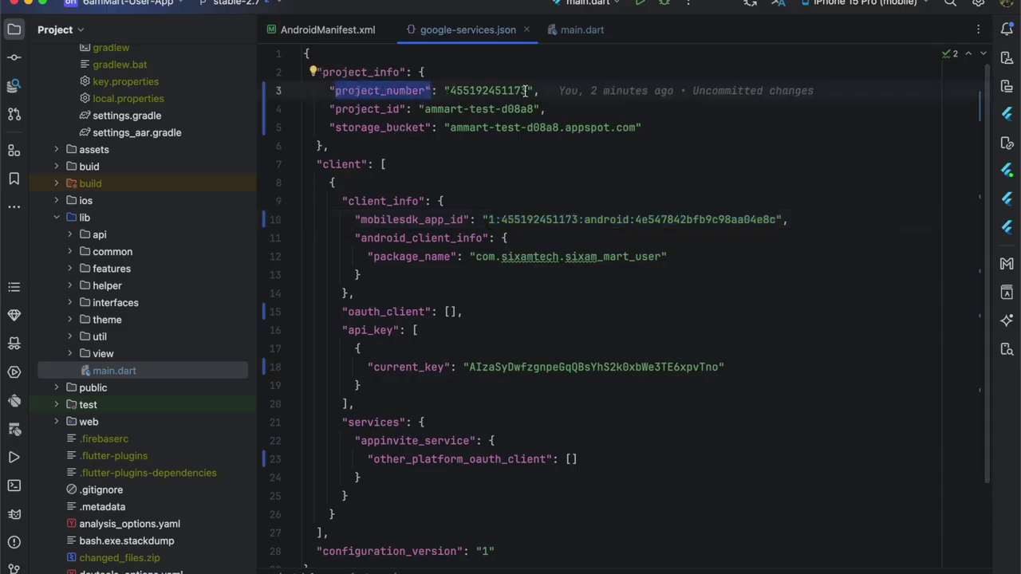
pyautogui.moveTo(527, 91); pyautogui.dragTo(450, 90)
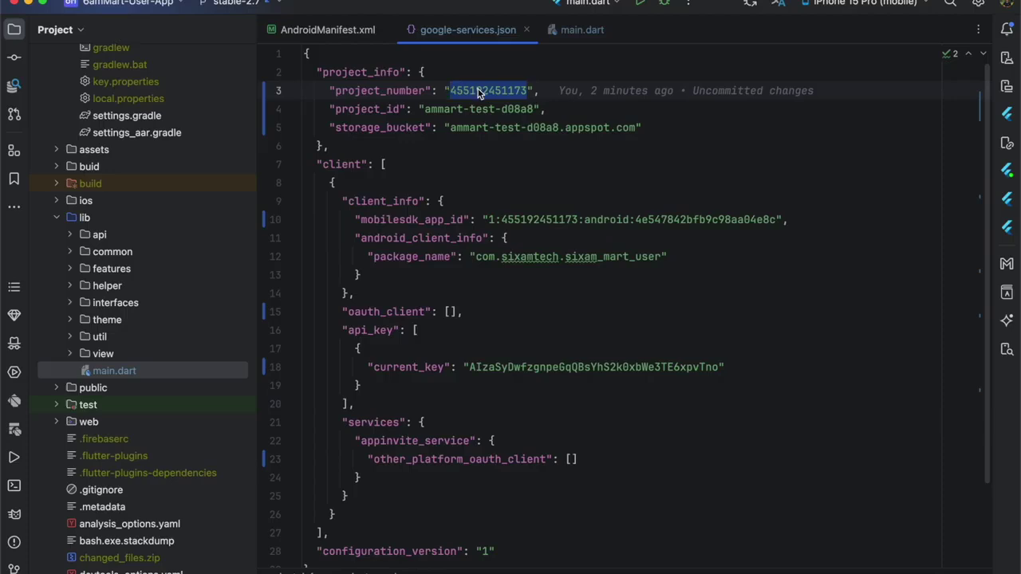
pyautogui.rightClick(477, 89)
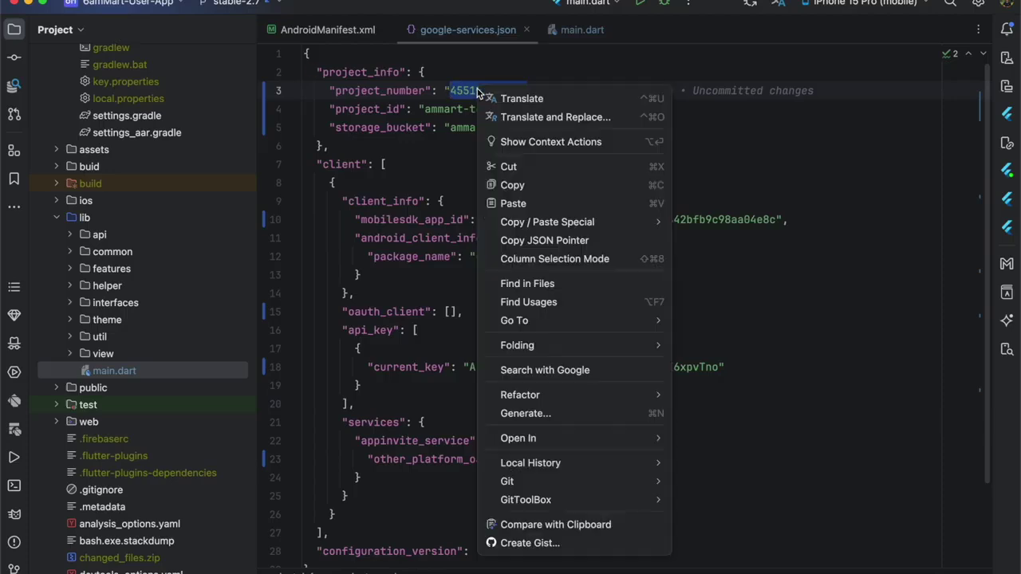
pyautogui.click(541, 194)
pyautogui.click(568, 30)
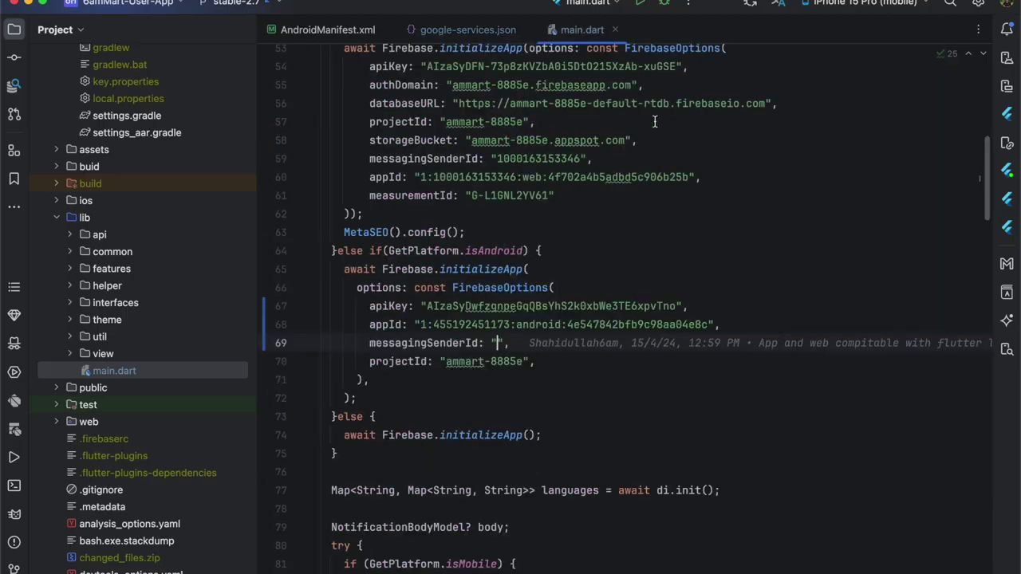
pyautogui.click(498, 343)
pyautogui.rightClick(498, 344)
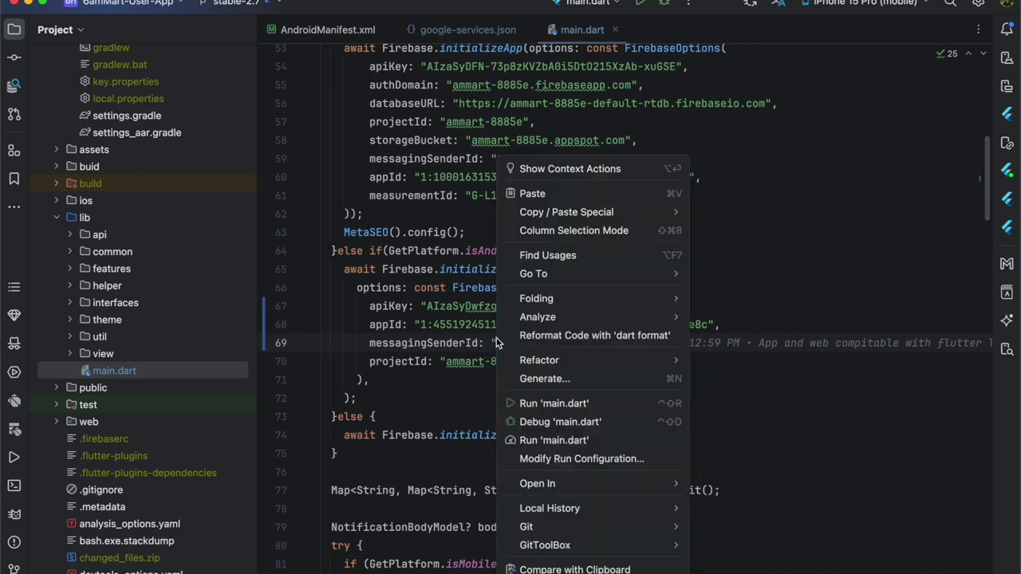
pyautogui.click(533, 194)
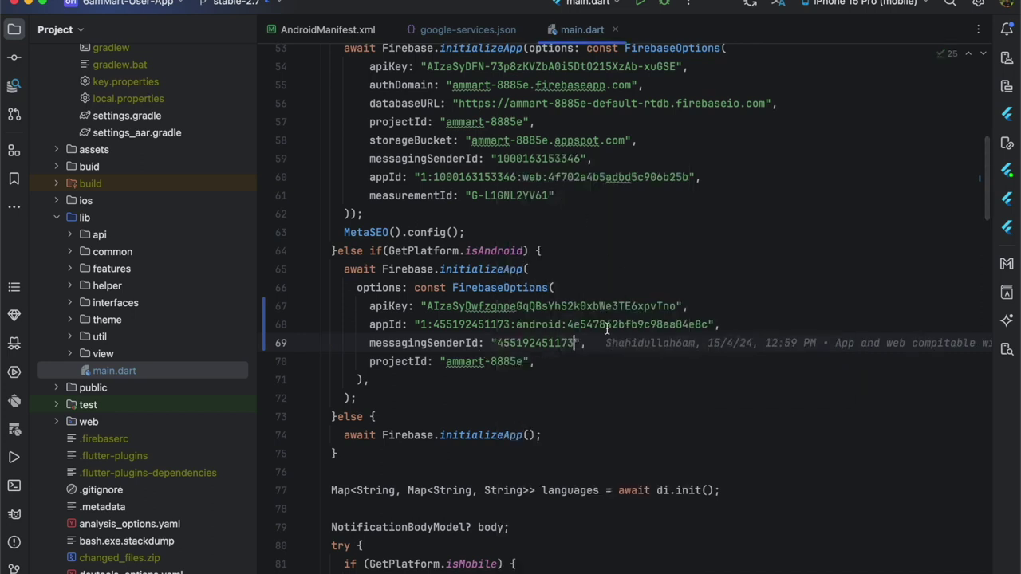
# Replace the projectId value in the Android FirebaseOptions of main.dart with the project_id ammart-test-d08a8 copied from google-services.json.
pyautogui.click(367, 361)
pyautogui.moveTo(367, 361); pyautogui.dragTo(431, 361)
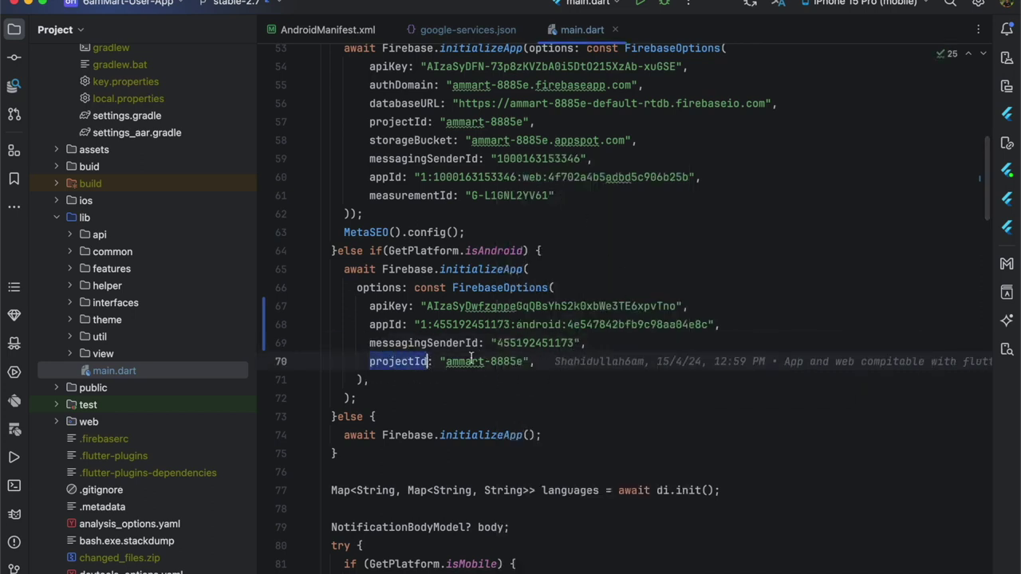
pyautogui.moveTo(521, 361); pyautogui.dragTo(447, 361)
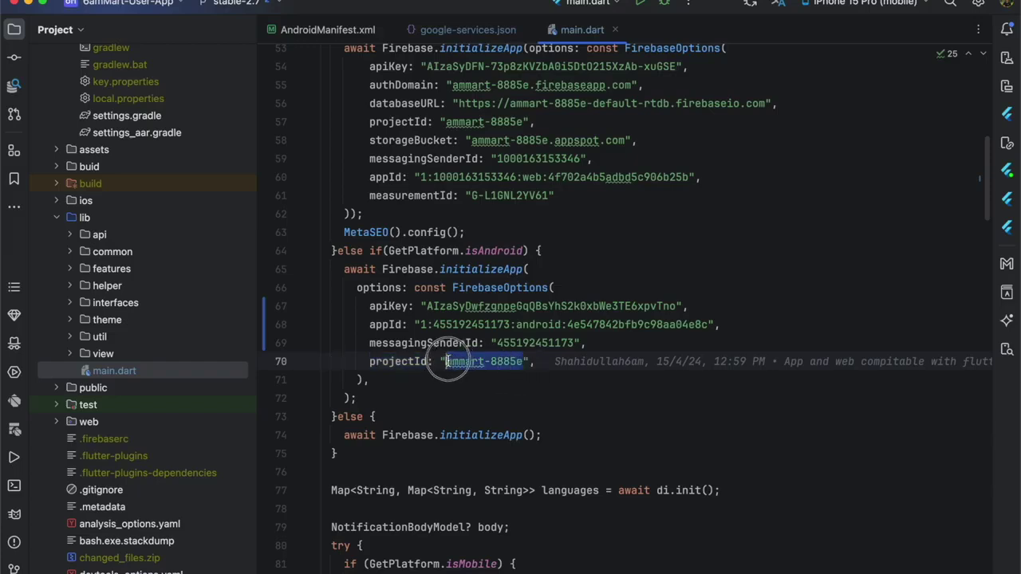
pyautogui.press('BackSpace')
pyautogui.click(472, 32)
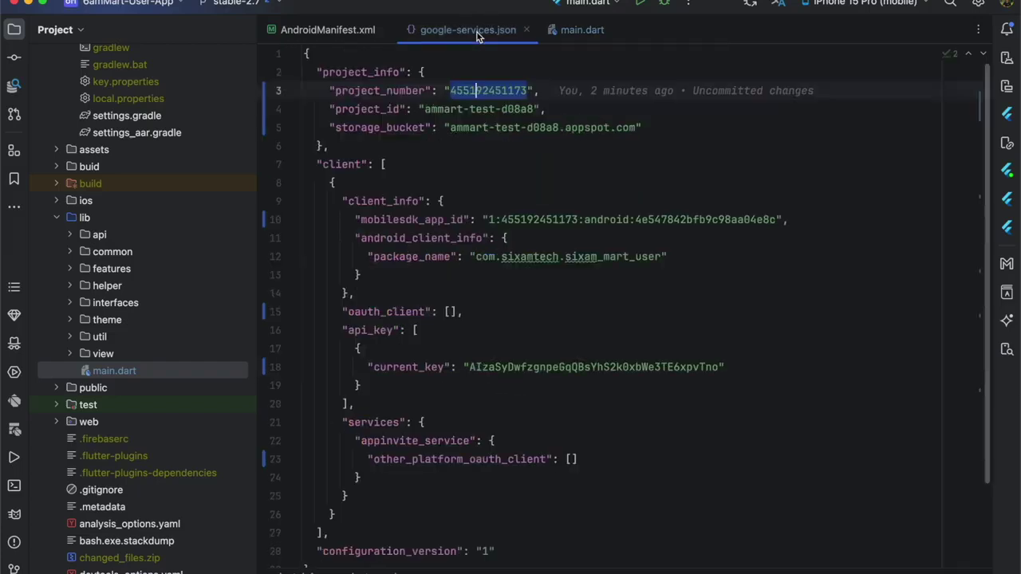
pyautogui.click(365, 109)
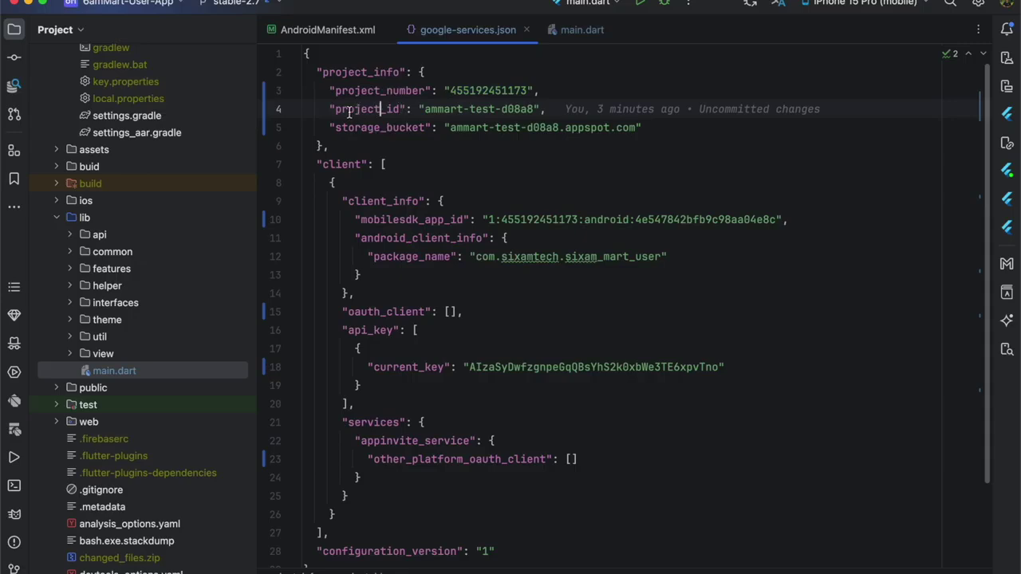
pyautogui.moveTo(331, 109); pyautogui.dragTo(417, 110)
pyautogui.moveTo(533, 109); pyautogui.dragTo(424, 109)
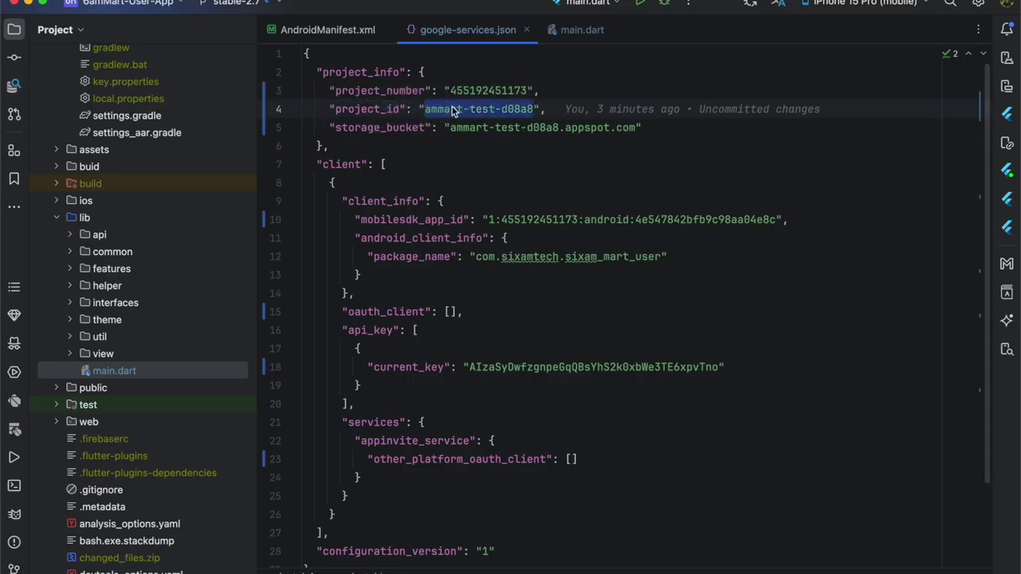
pyautogui.rightClick(452, 110)
pyautogui.click(537, 205)
pyautogui.click(574, 30)
pyautogui.click(444, 361)
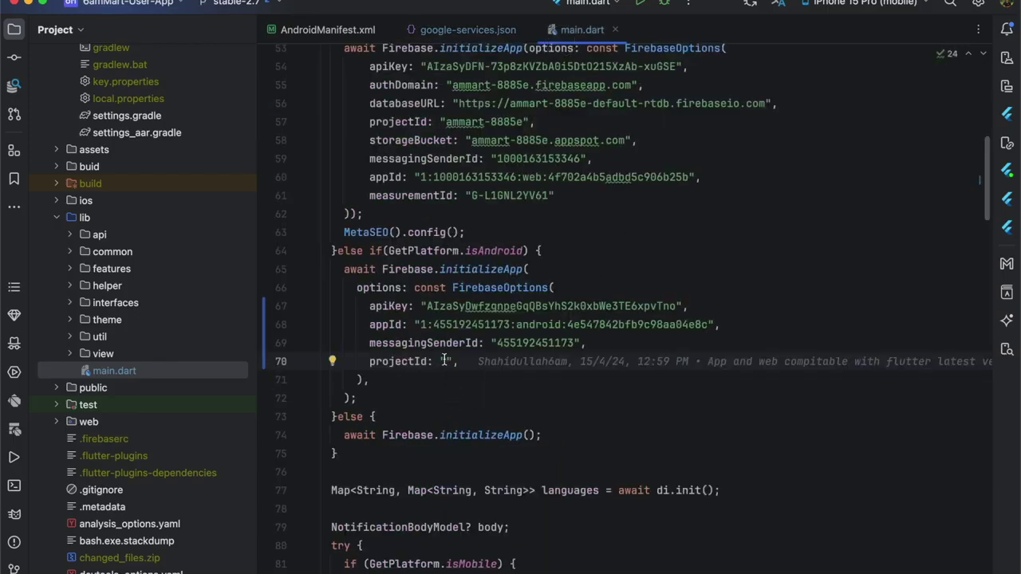
pyautogui.rightClick(445, 360)
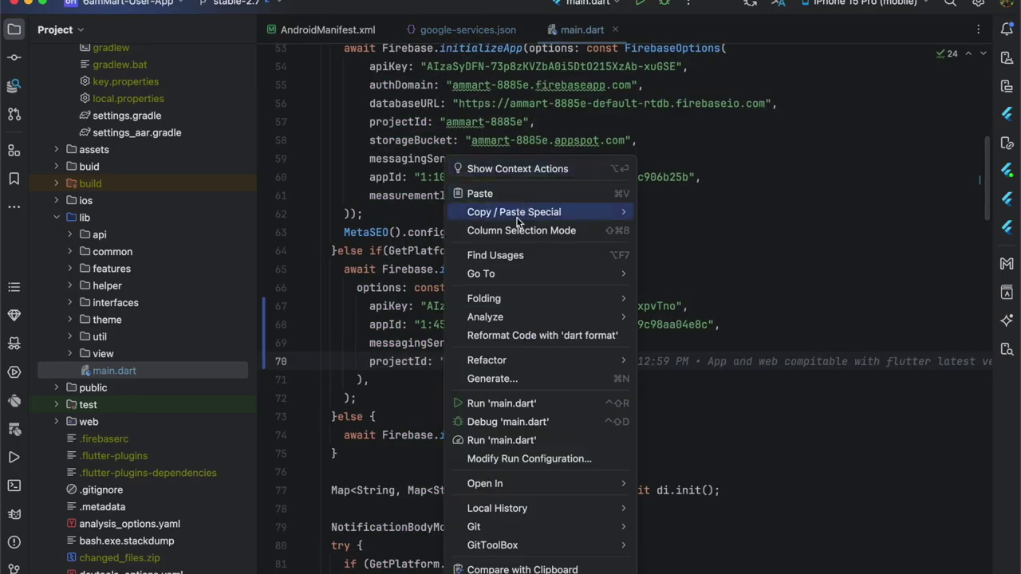
pyautogui.click(512, 197)
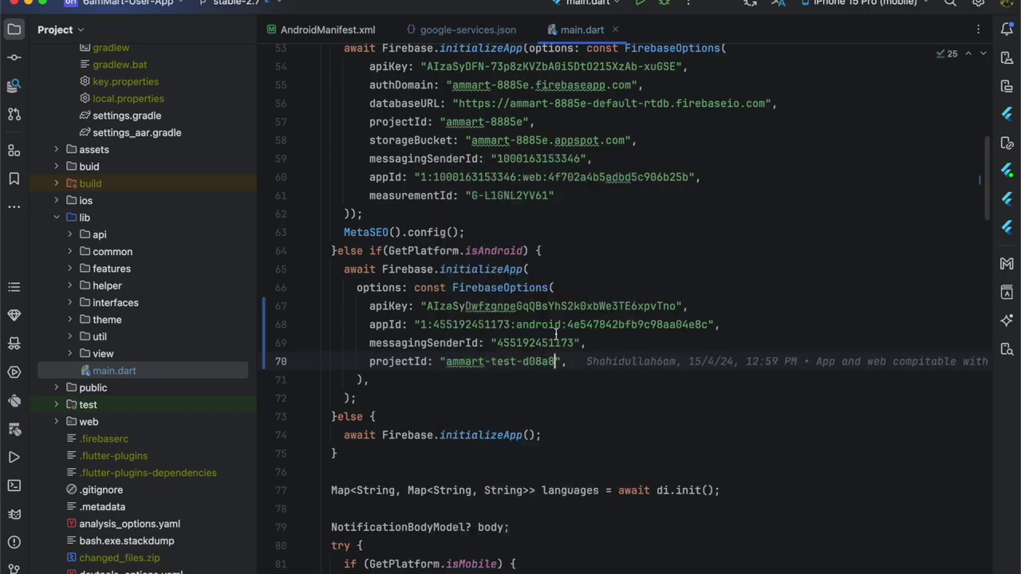
pyautogui.click(563, 325)
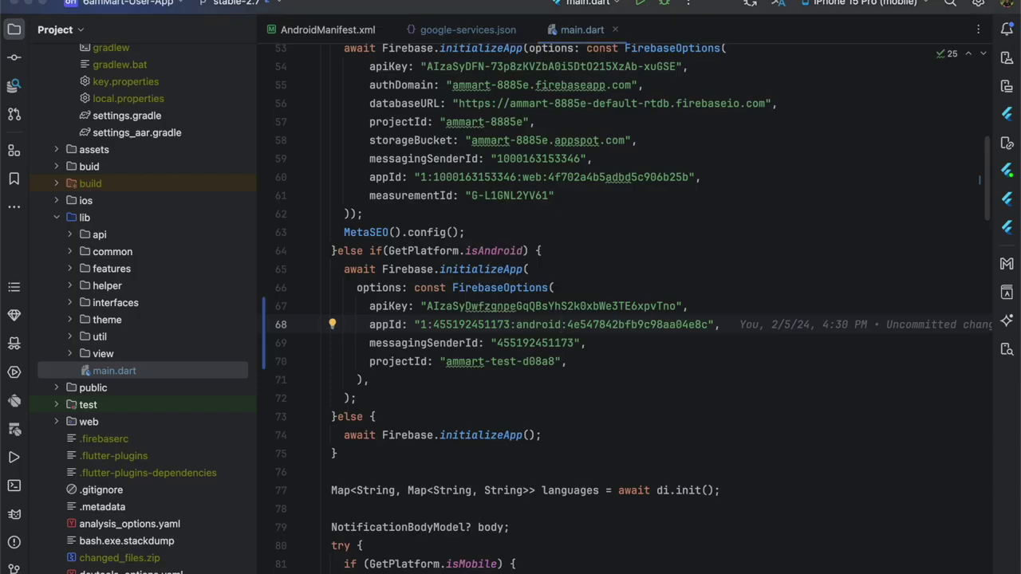
pyautogui.click(464, 271)
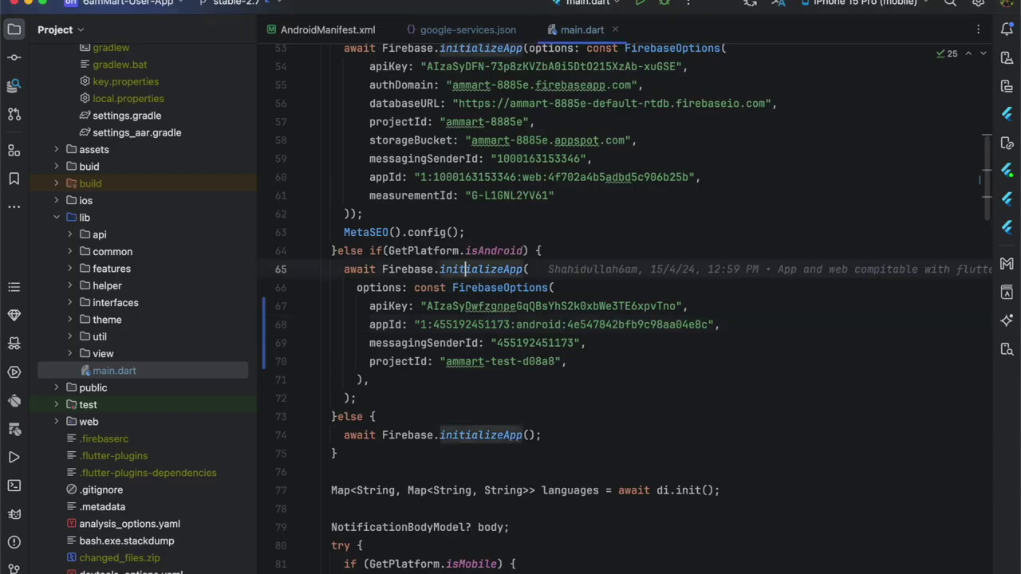
# Switch to the Firebase console and generate a new Admin SDK private key from the service accounts in the 6amMart Test project settings.
pyautogui.click(29, 4)
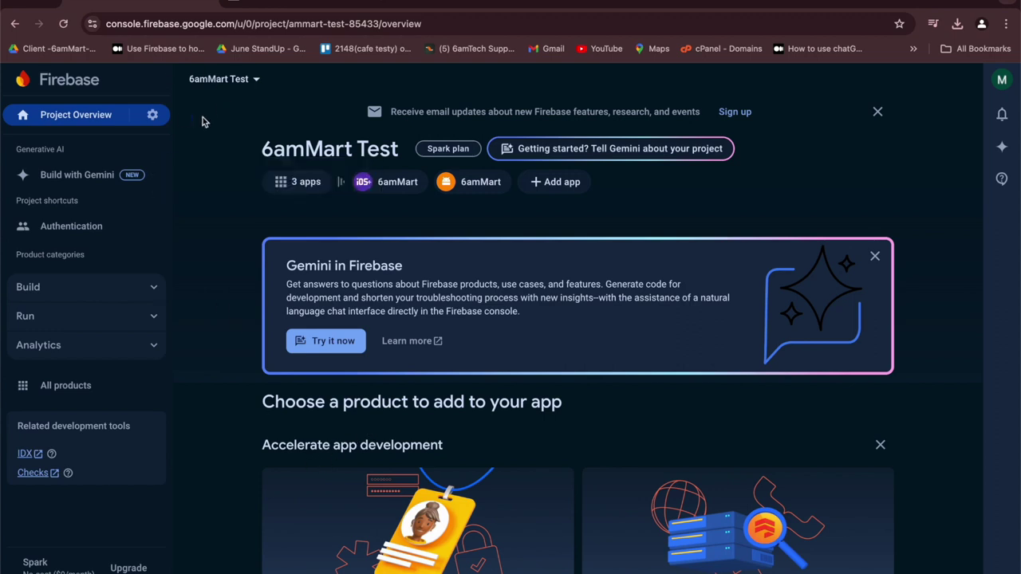
pyautogui.click(152, 114)
pyautogui.click(213, 120)
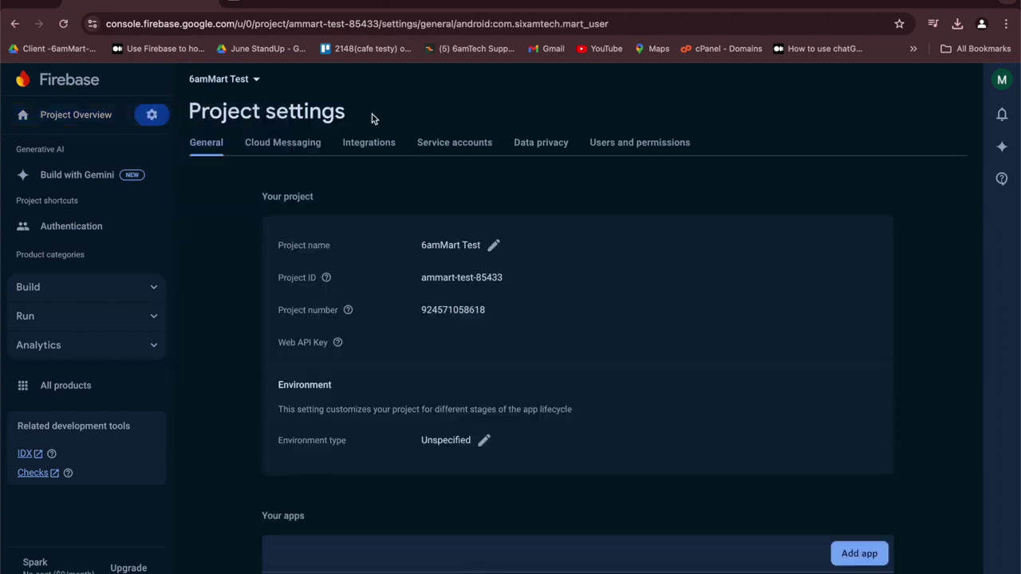
pyautogui.click(458, 148)
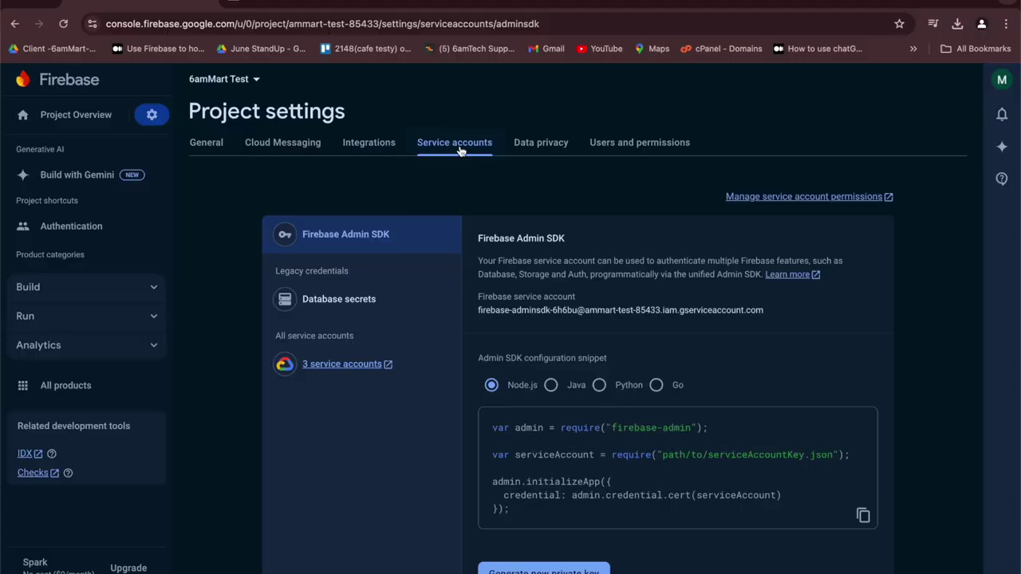
pyautogui.click(545, 571)
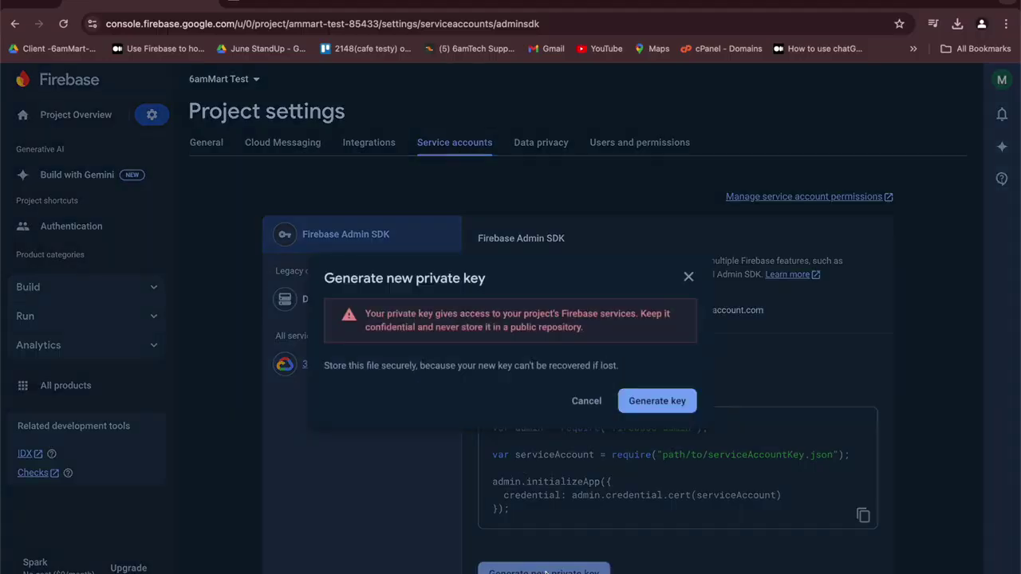
pyautogui.click(684, 403)
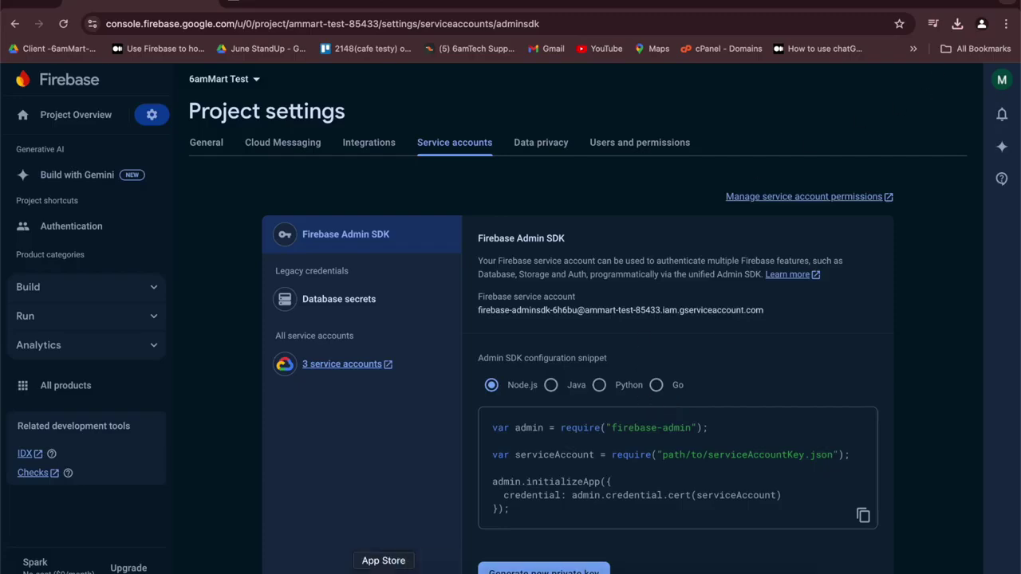
# Open the downloaded ammart-test-85433 Firebase Admin SDK JSON key file from the Downloads folder and examine its contents.
pyautogui.click(212, 568)
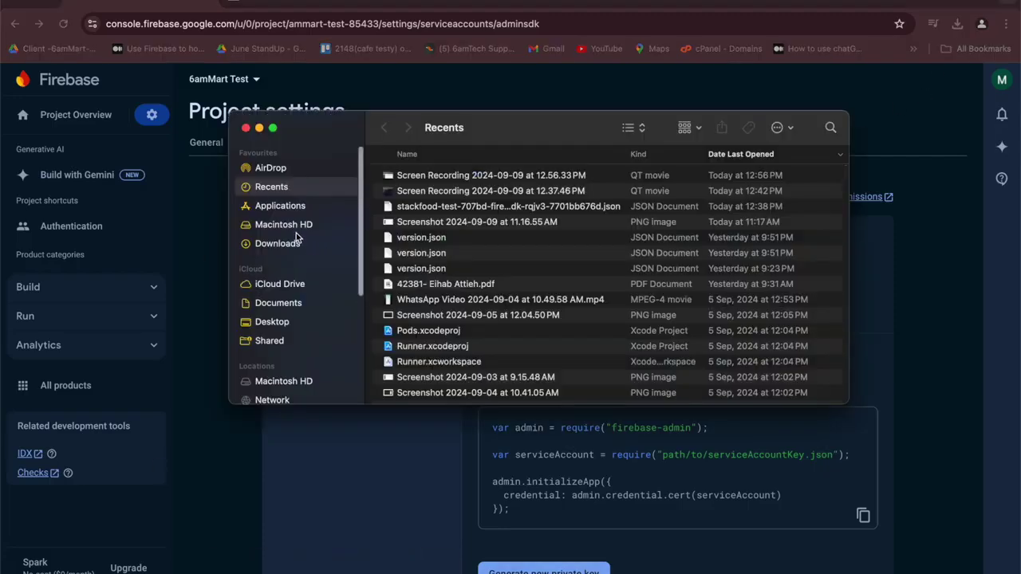
pyautogui.click(290, 244)
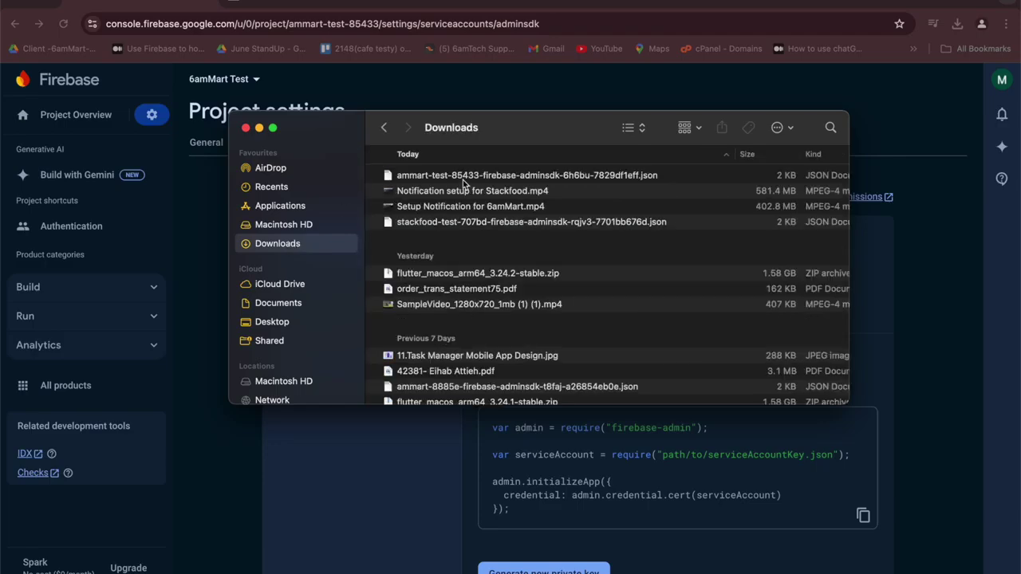
pyautogui.click(504, 176)
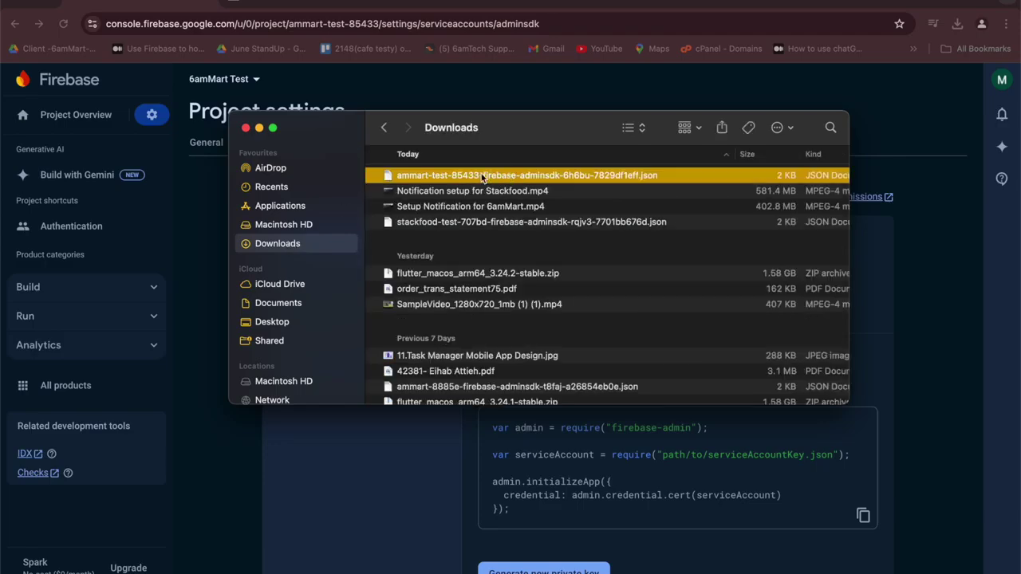
pyautogui.doubleClick(476, 177)
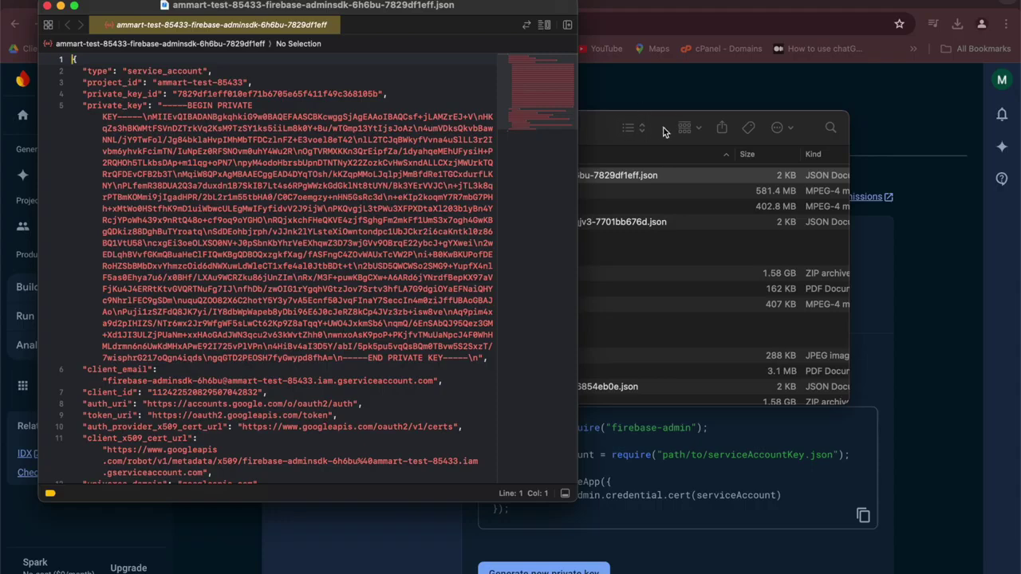
pyautogui.click(672, 86)
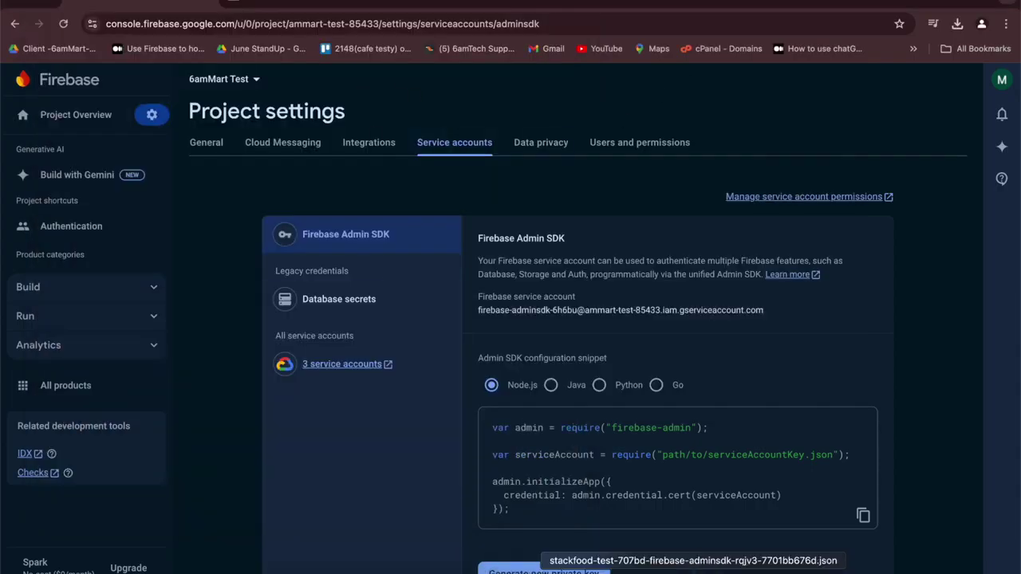
# Switch to the 6amMart-User-App project in Android Studio and open app_constants.dart from lib/util at the baseUrl constant.
pyautogui.click(535, 571)
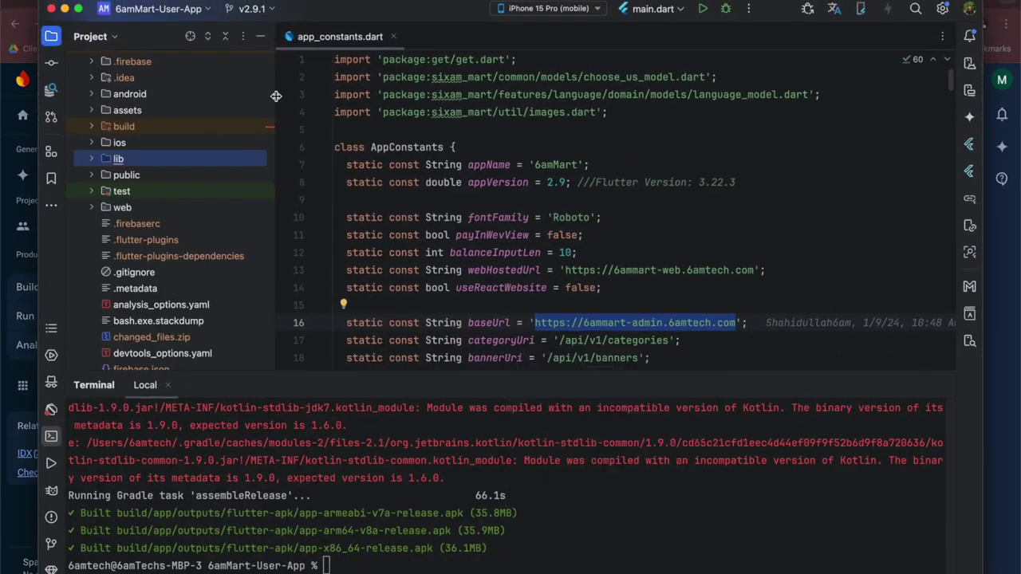
pyautogui.click(93, 159)
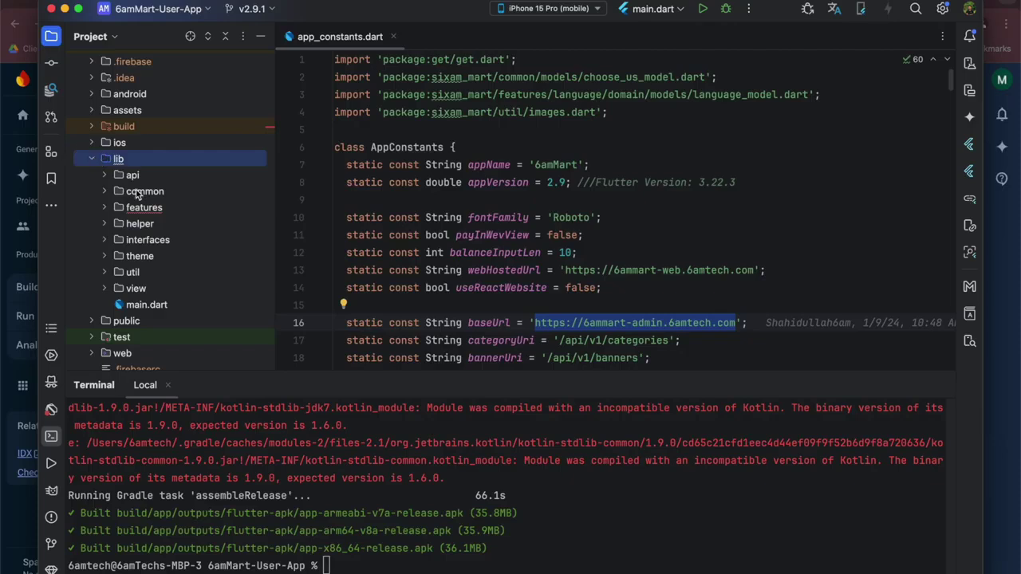
pyautogui.click(103, 274)
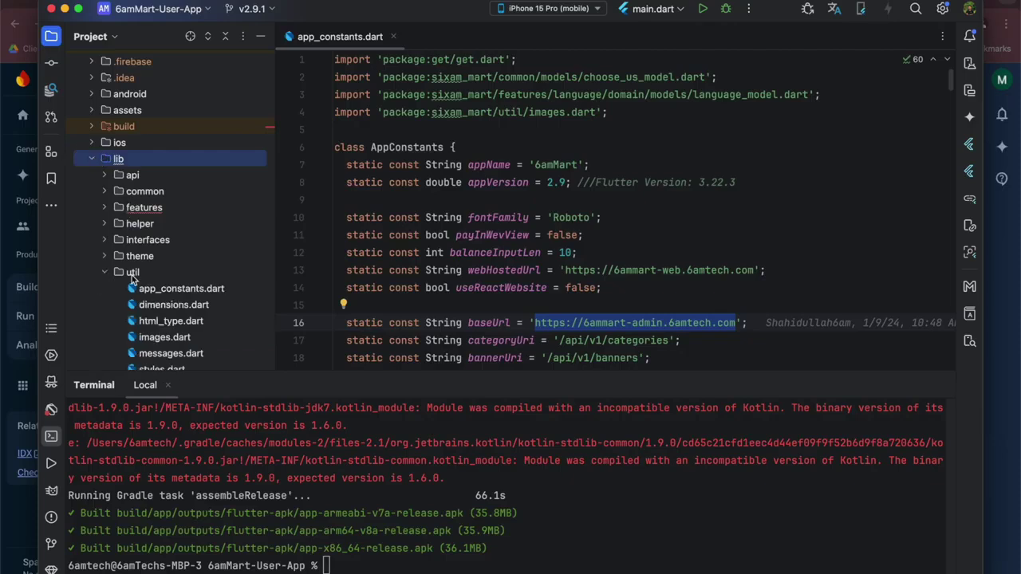
pyautogui.click(190, 290)
pyautogui.click(678, 343)
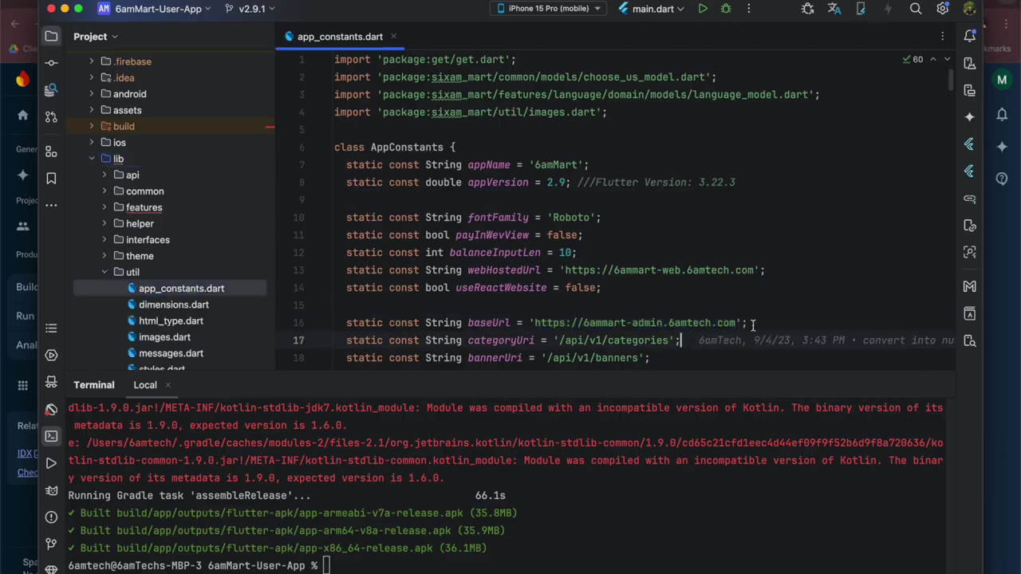
pyautogui.moveTo(736, 323); pyautogui.dragTo(534, 322)
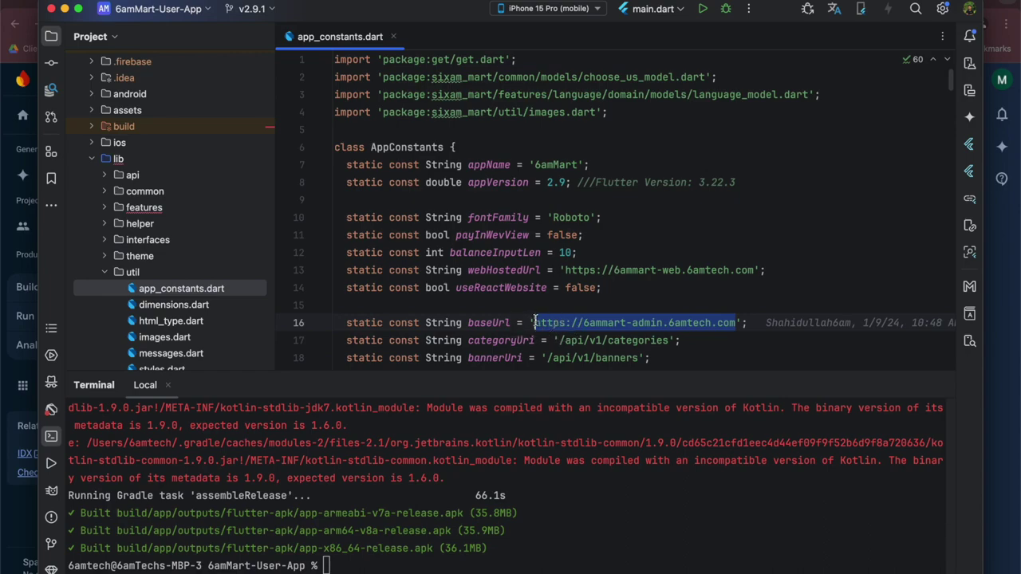
pyautogui.click(65, 9)
pyautogui.click(308, 11)
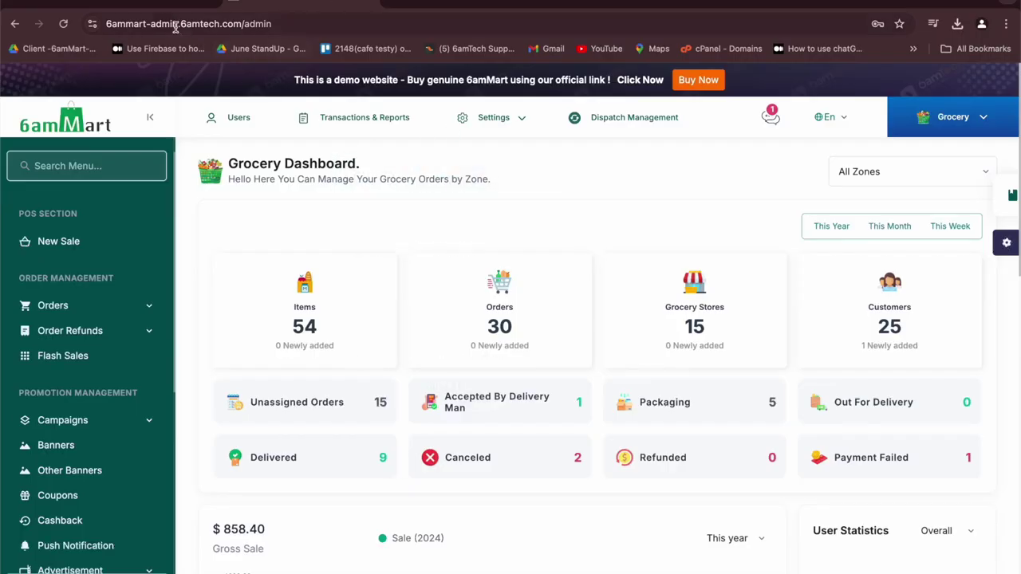
# Open the Firebase Configuration page of the Firebase Notification setup in the admin panel's 3rd Party settings.
pyautogui.click(493, 118)
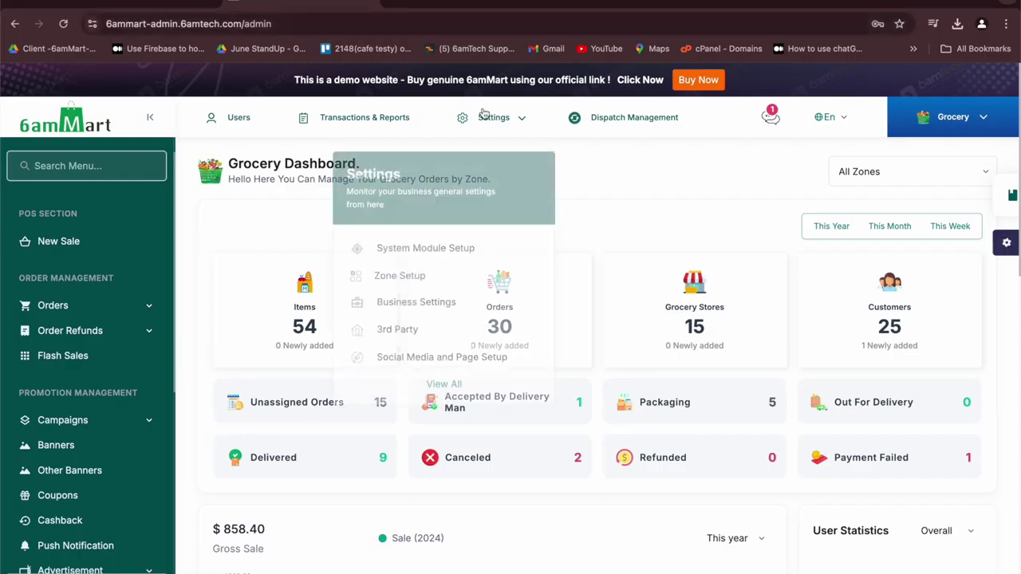
pyautogui.click(399, 327)
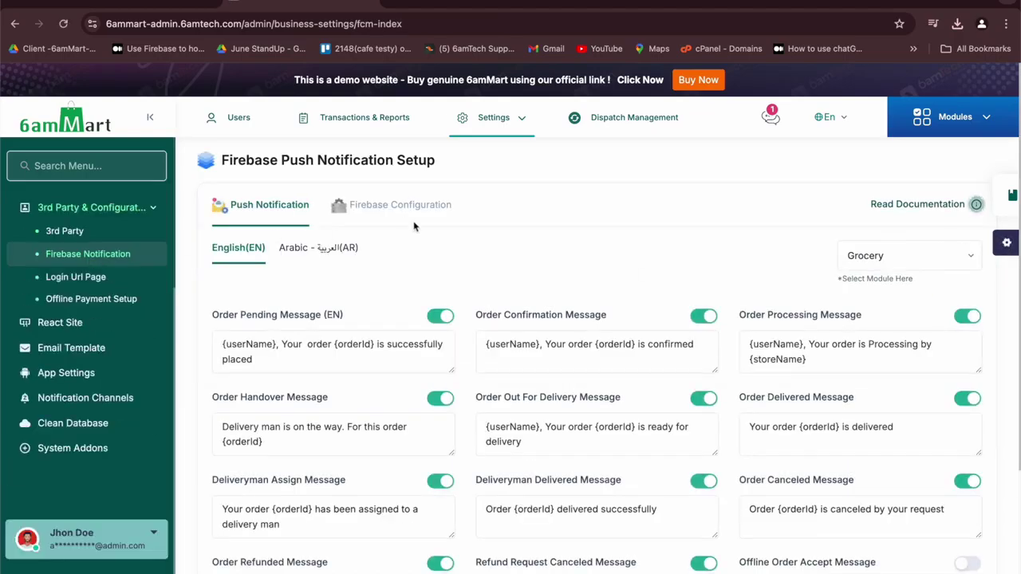
pyautogui.click(406, 208)
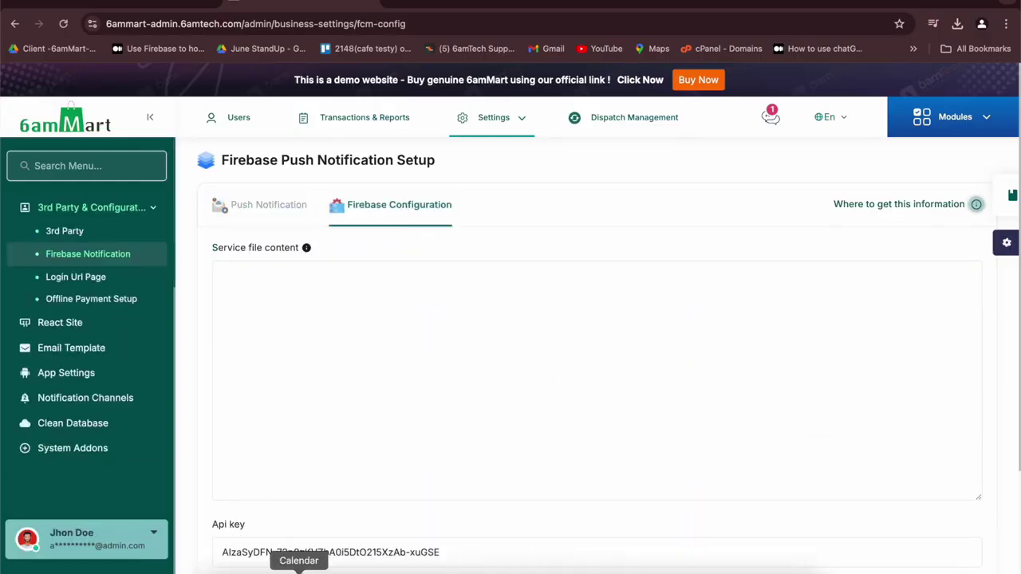
# Copy the entire contents of the ammart-test-85433 Firebase Admin SDK JSON key file, closing the stackfood-test key file and the source file.
pyautogui.click(213, 570)
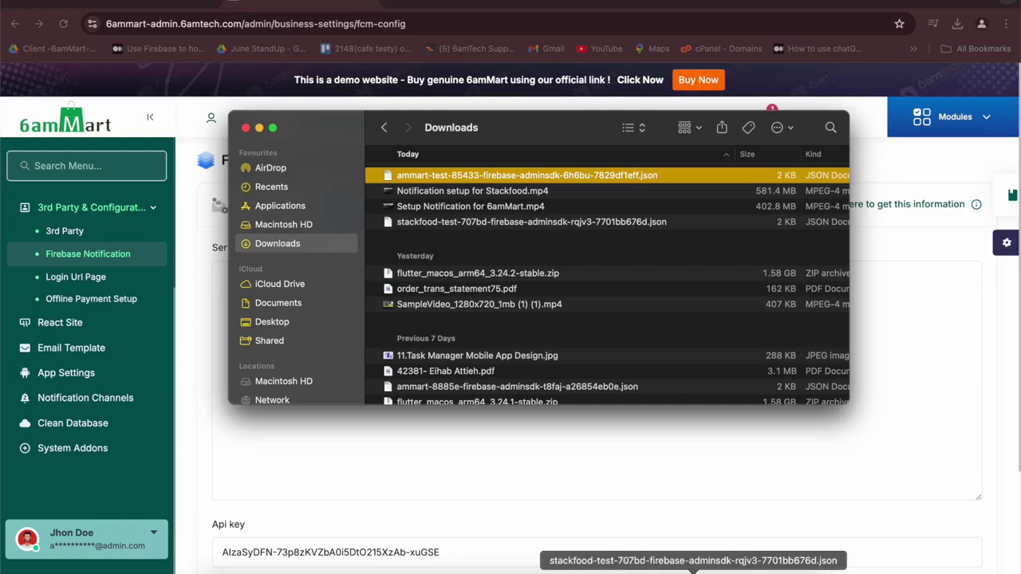
pyautogui.click(693, 571)
pyautogui.click(312, 117)
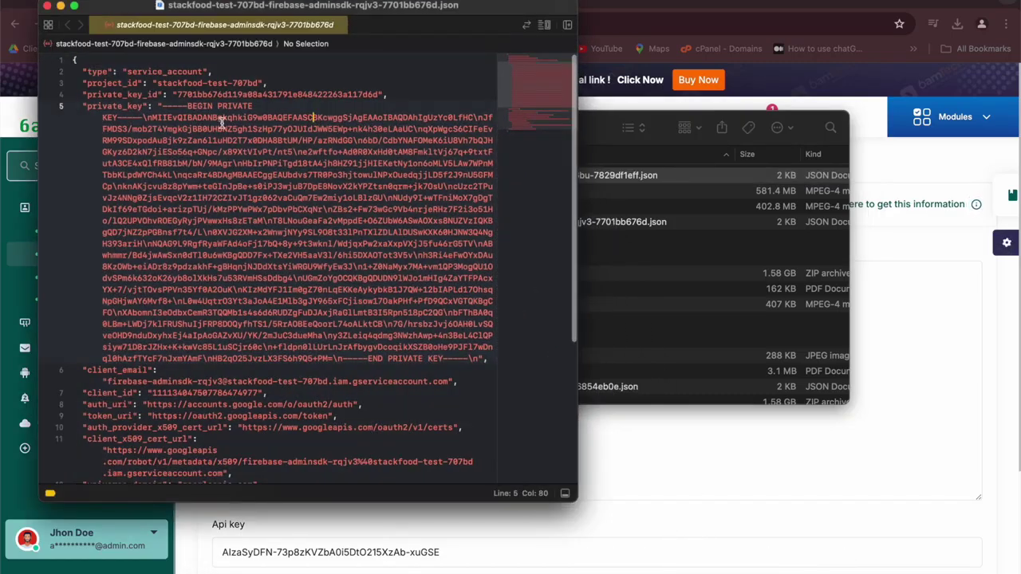
pyautogui.click(48, 7)
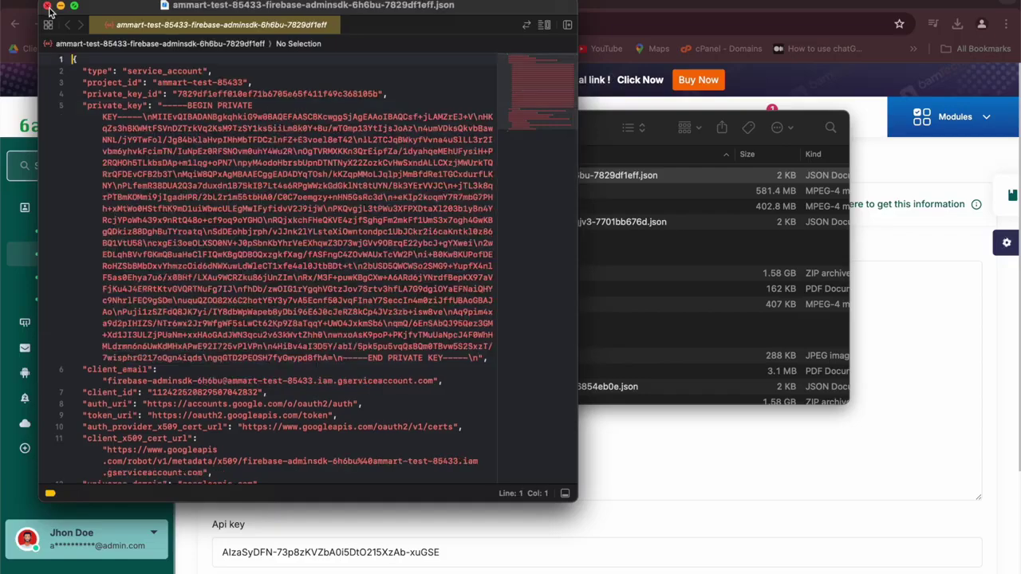
pyautogui.click(163, 105)
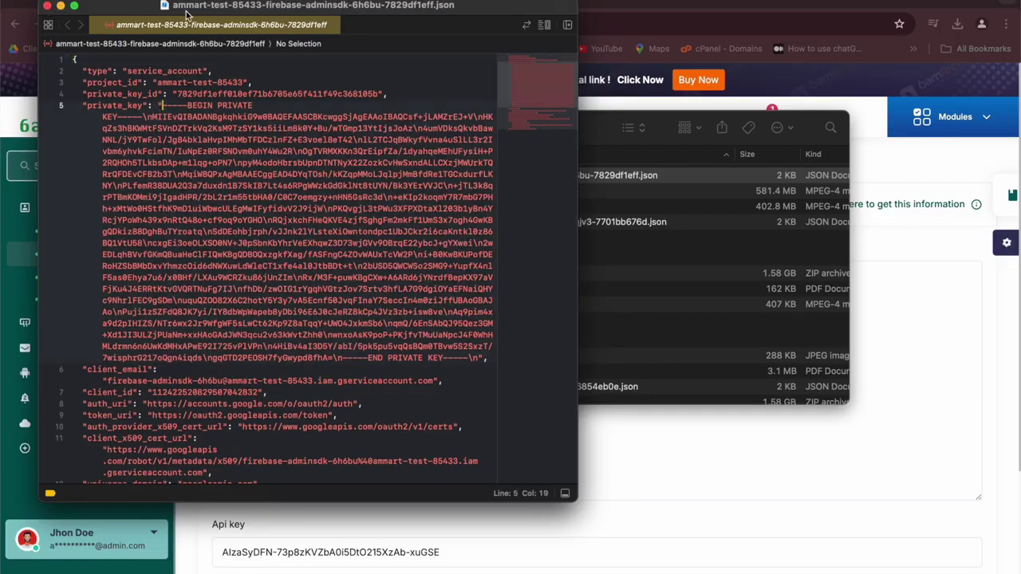
pyautogui.press('super+a')
pyautogui.scroll(-5, 299, 119)
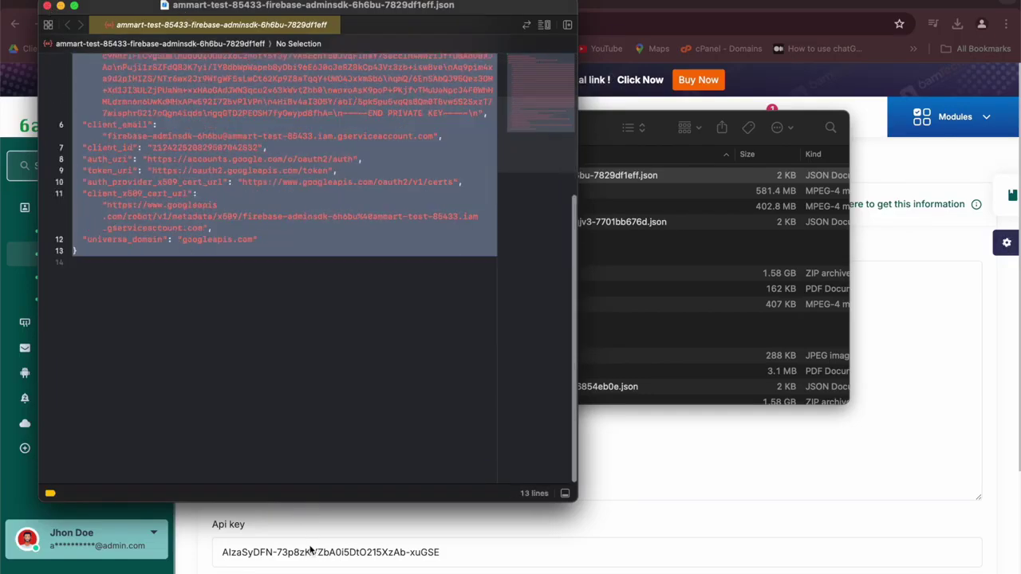
pyautogui.rightClick(252, 126)
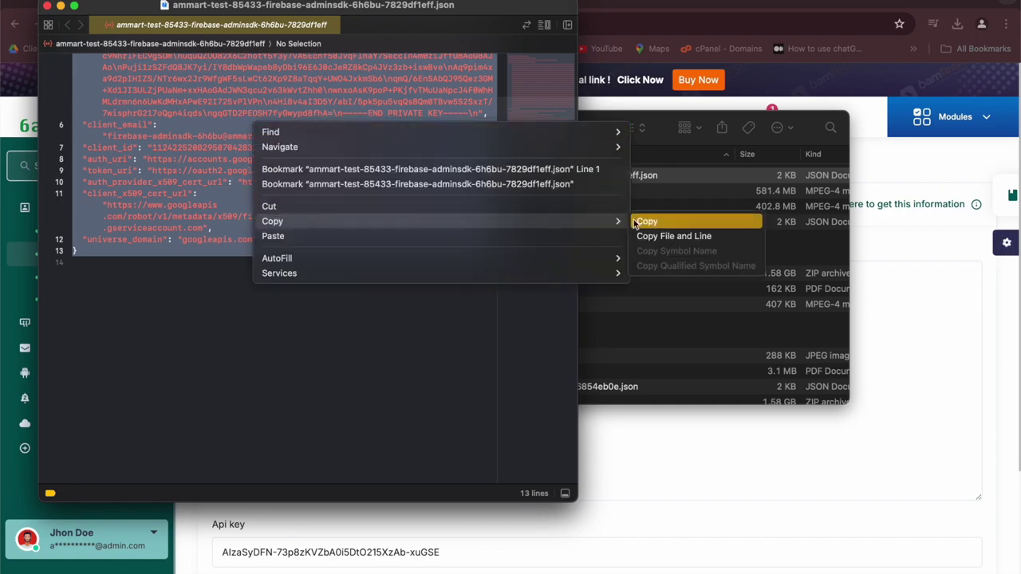
pyautogui.click(653, 224)
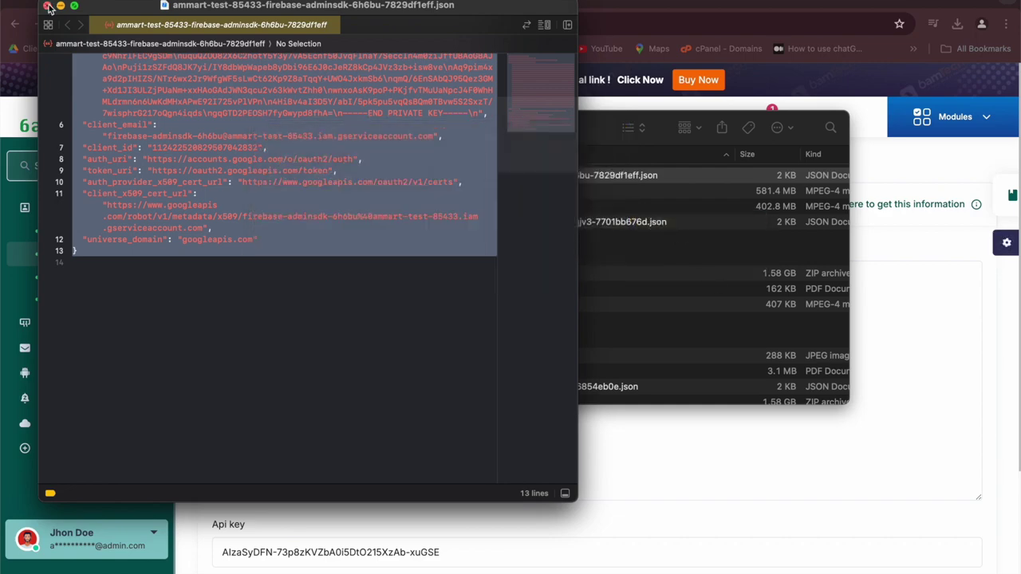
pyautogui.click(47, 6)
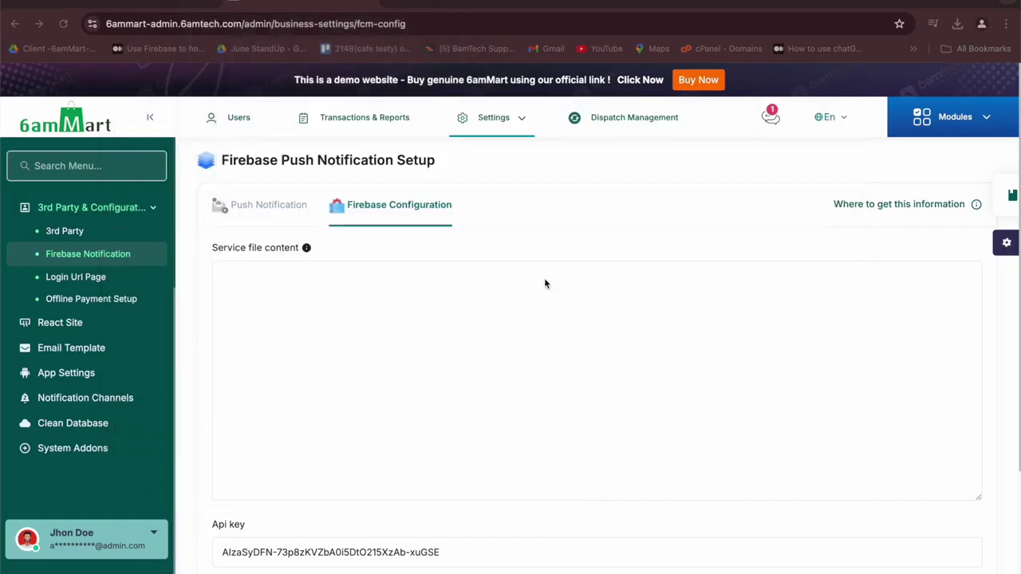
# Paste the copied service account key JSON into the Service file content field and submit the Firebase configuration.
pyautogui.click(534, 282)
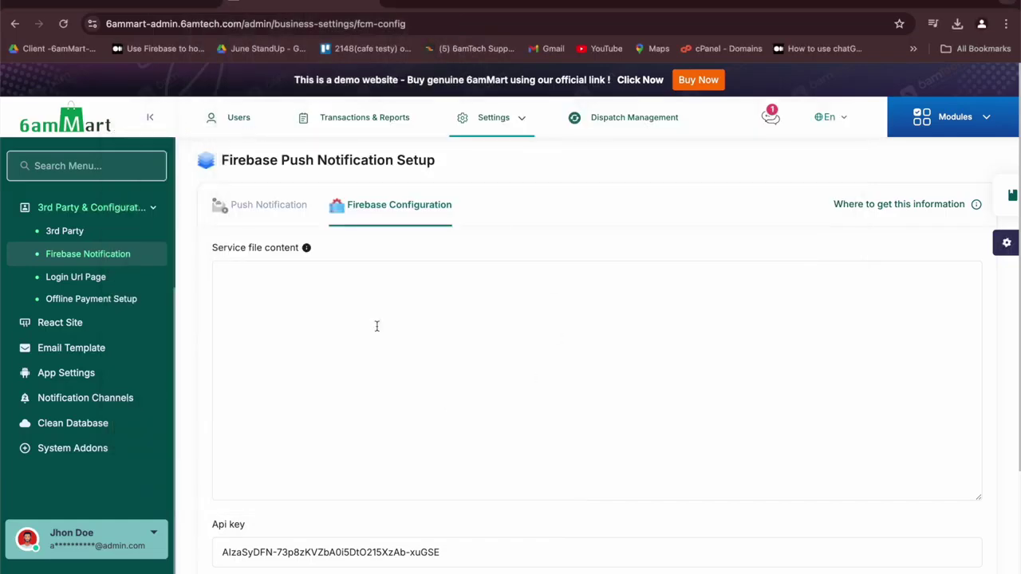
pyautogui.rightClick(377, 326)
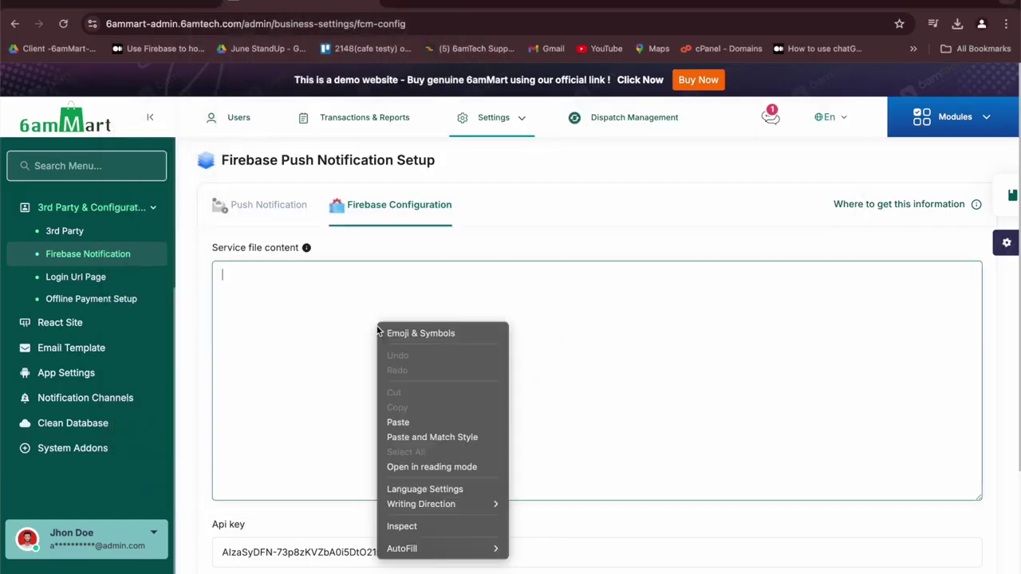
pyautogui.click(416, 427)
pyautogui.scroll(5, 407, 423)
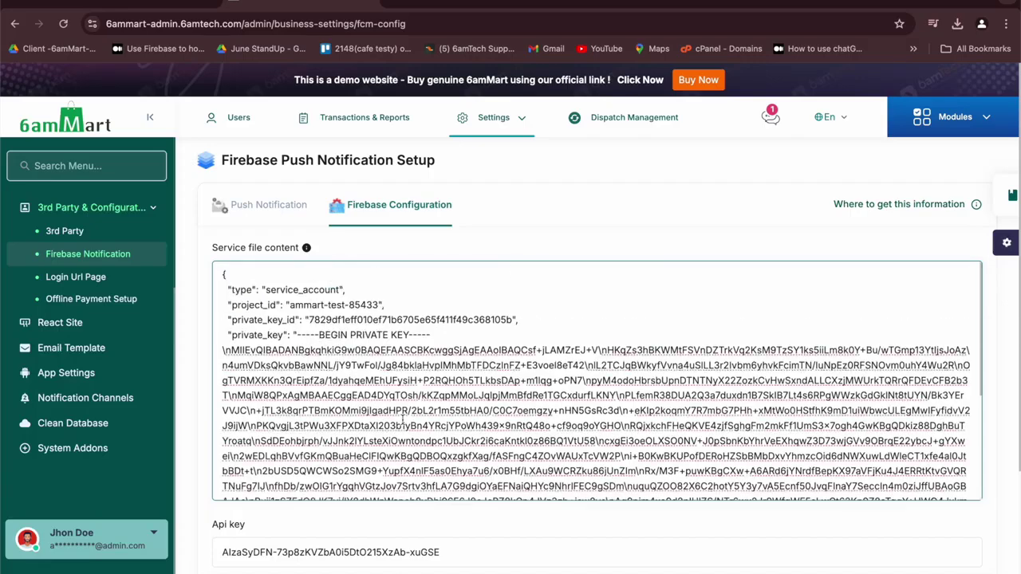
pyautogui.scroll(-5, 558, 257)
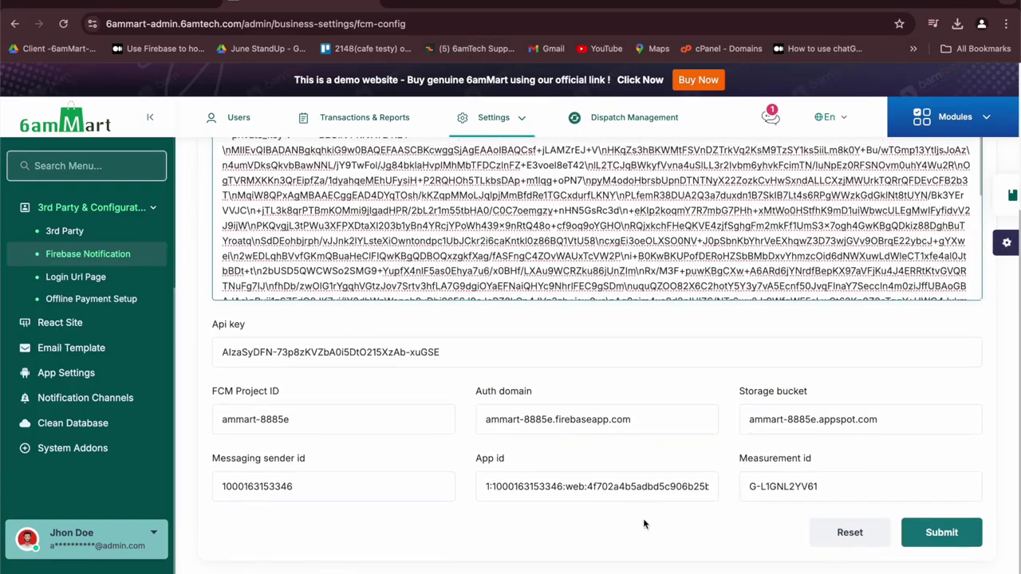
pyautogui.click(938, 543)
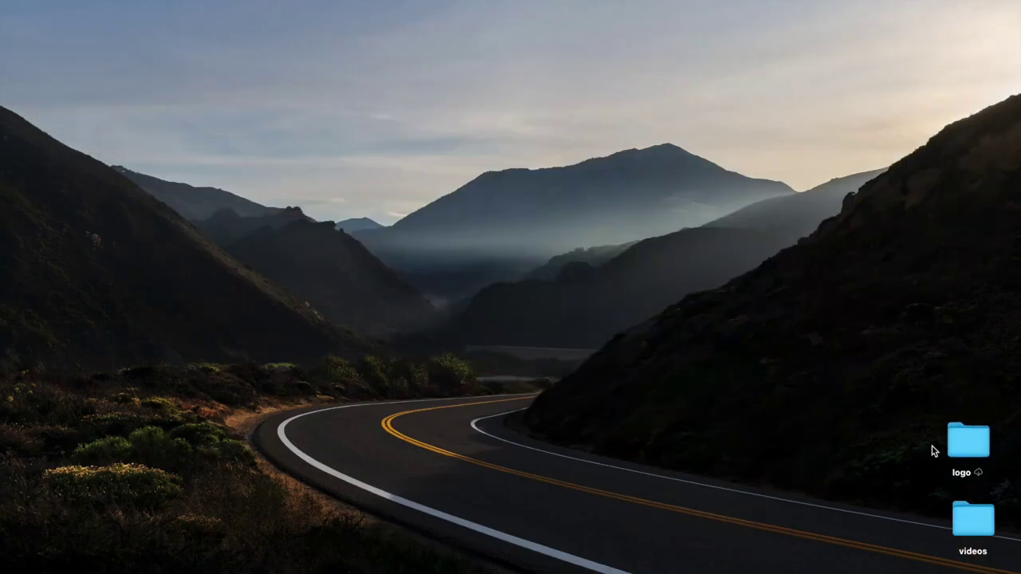
# Open the logo folder on the desktop, select logo.png and move the folder window aside.
pyautogui.doubleClick(964, 440)
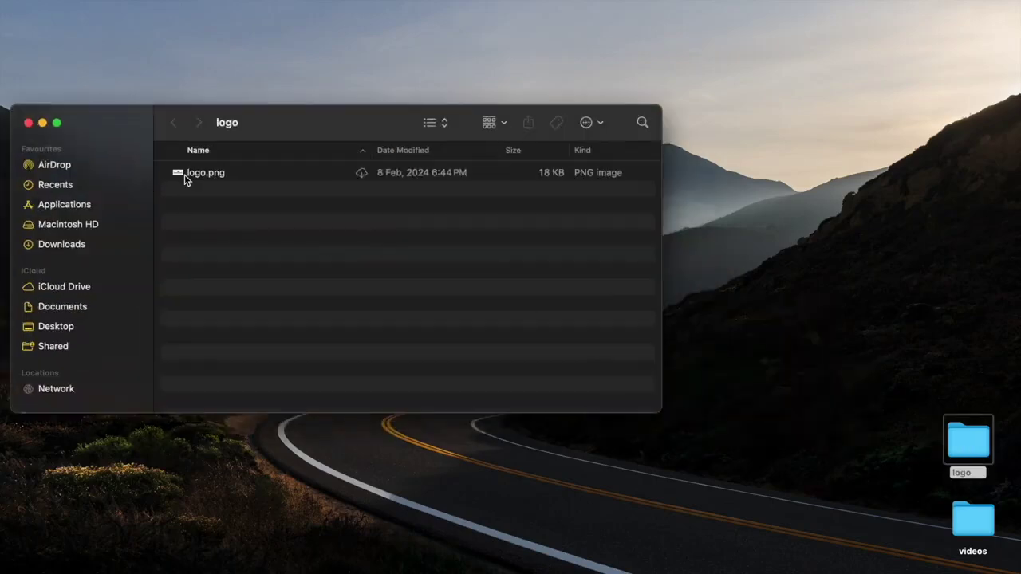
pyautogui.click(224, 177)
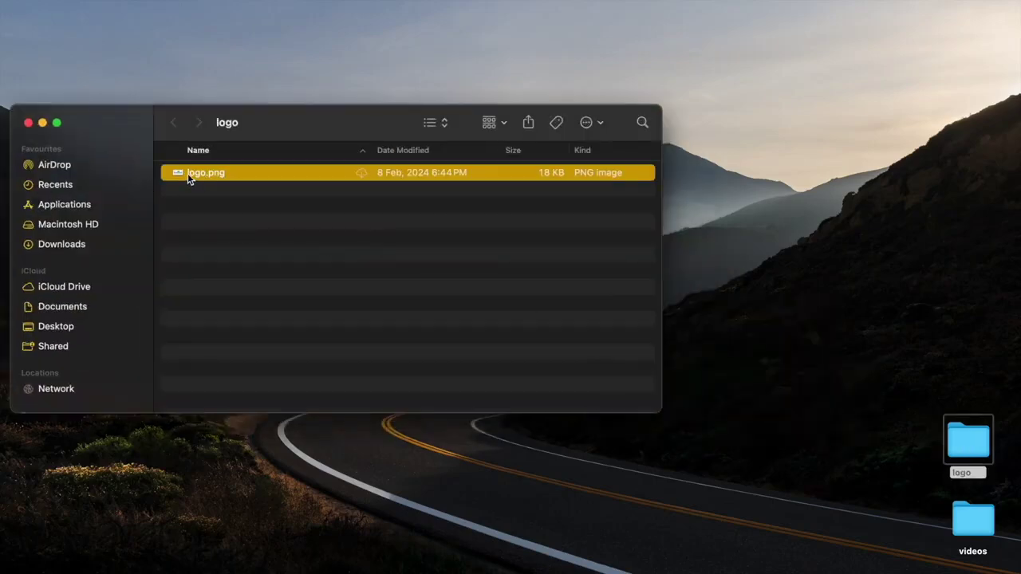
pyautogui.rightClick(188, 173)
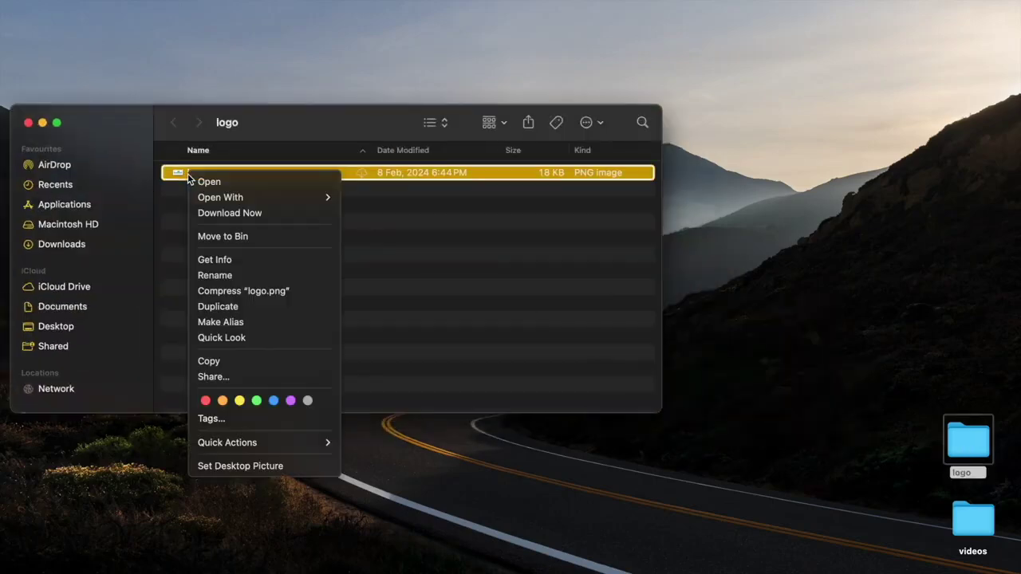
pyautogui.click(409, 243)
pyautogui.moveTo(332, 123); pyautogui.dragTo(627, 113)
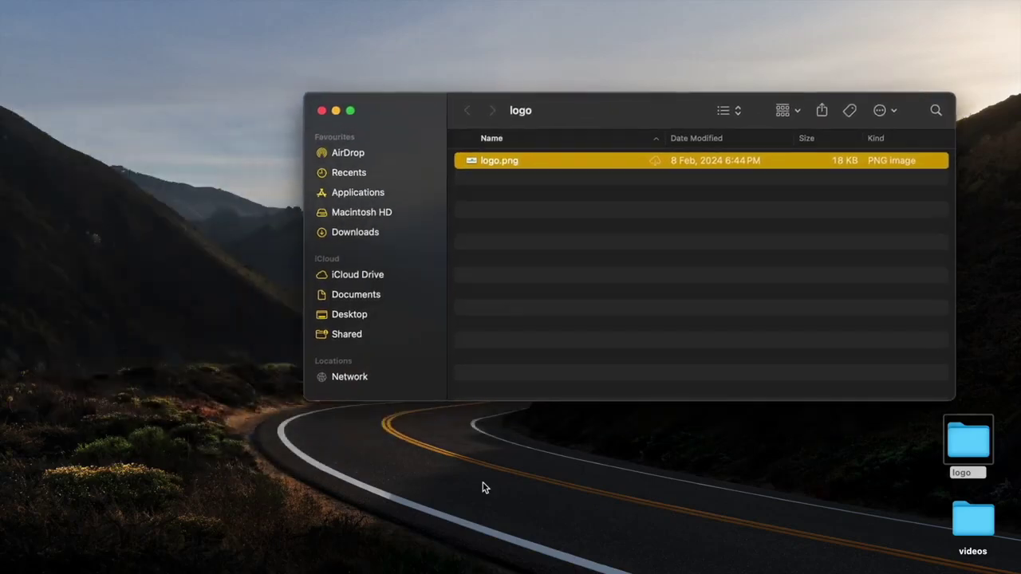
# Switch to the Chrome window with the Firebase console and load remove.bg in the new tab.
pyautogui.moveTo(478, 571)
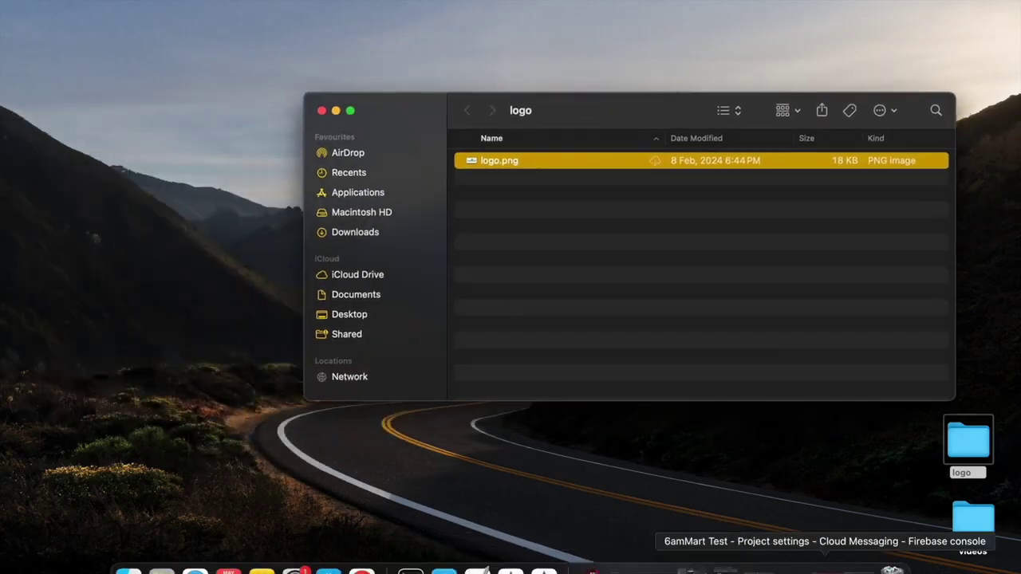
pyautogui.click(825, 571)
pyautogui.click(408, 2)
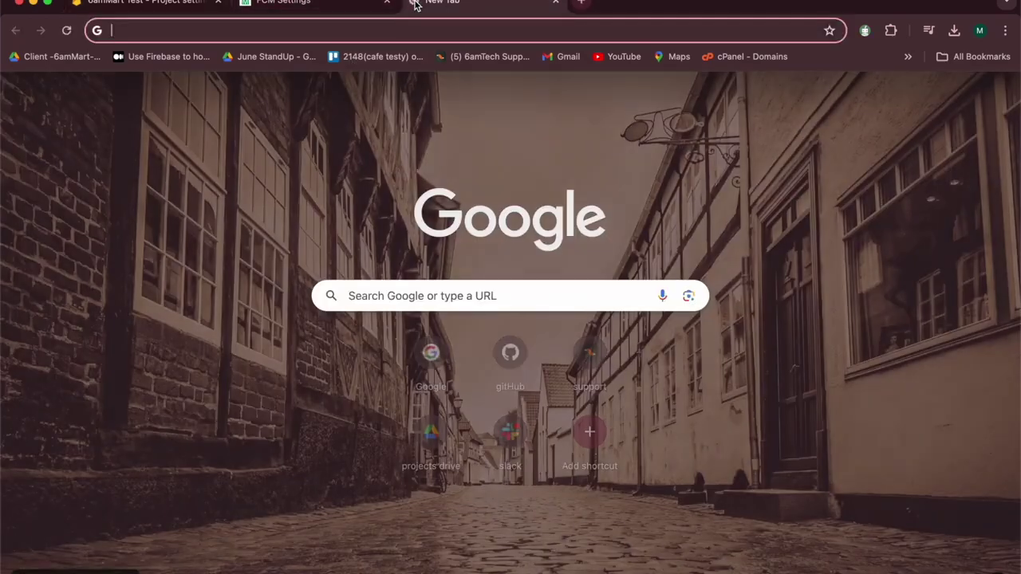
pyautogui.click(231, 32)
pyautogui.write('remo')
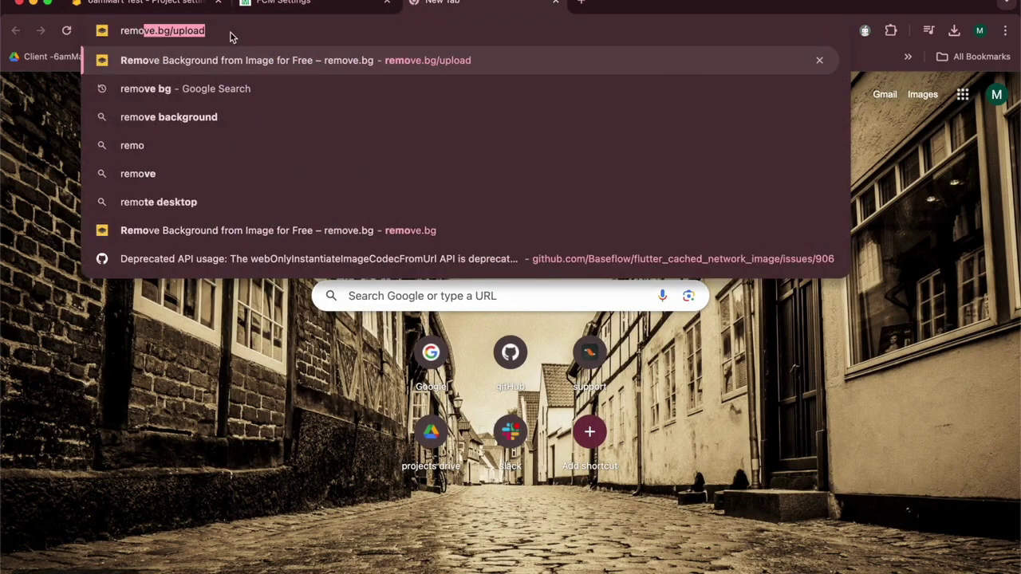
pyautogui.write('ve.bg')
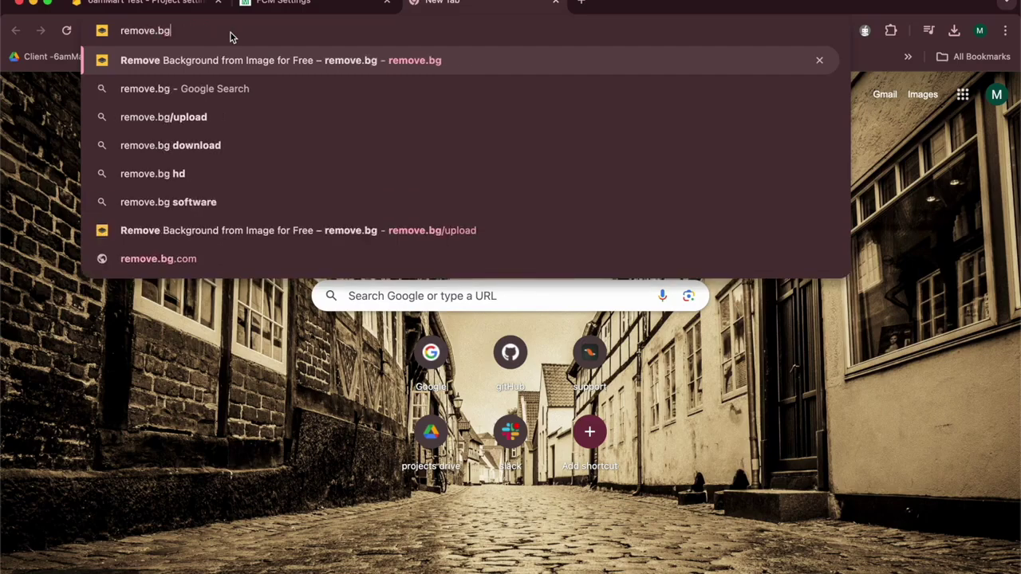
pyautogui.press('Return')
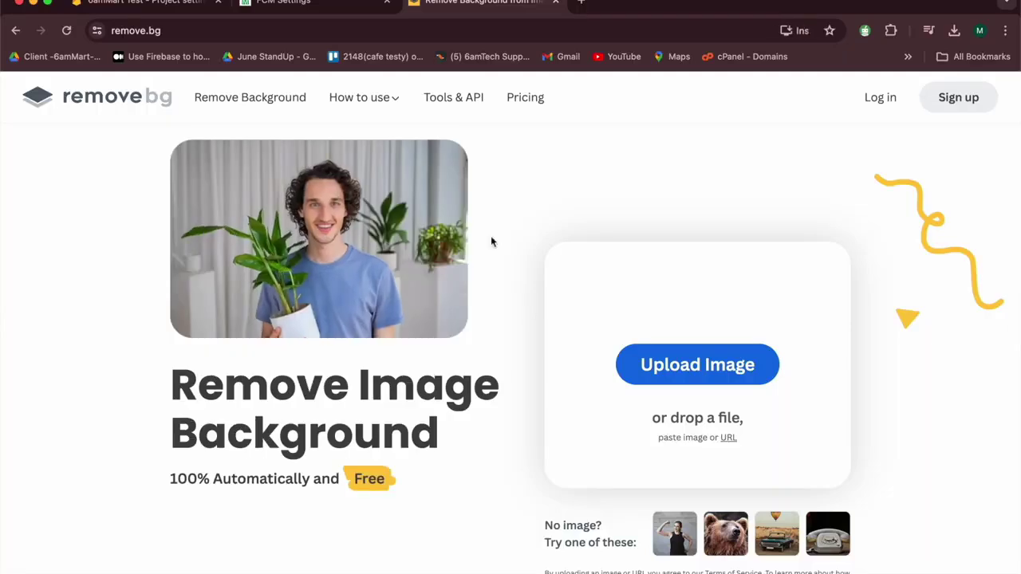
# Upload logo.png from the desktop logo folder to remove.bg to strip its background.
pyautogui.moveTo(766, 13); pyautogui.dragTo(715, 83)
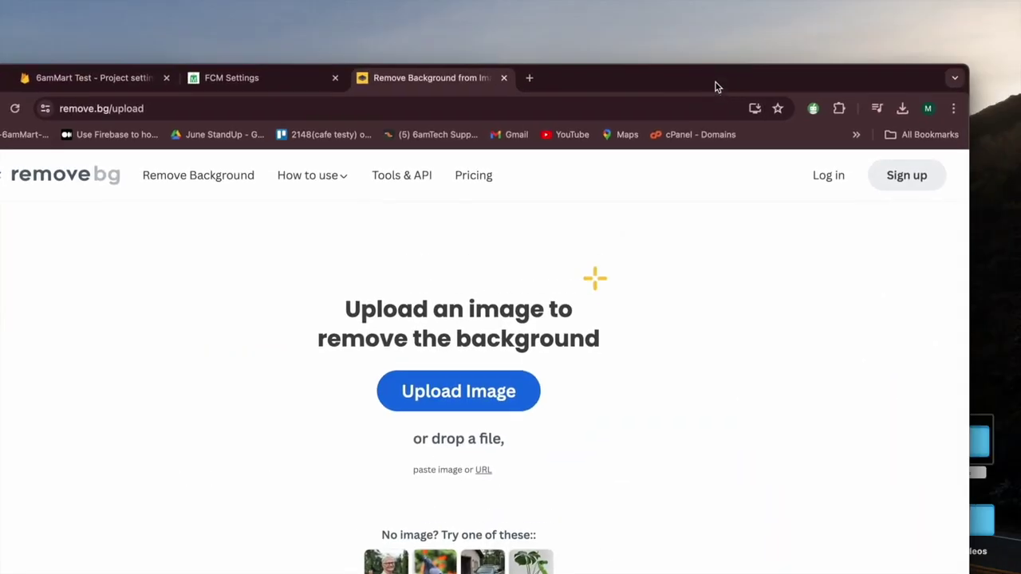
pyautogui.doubleClick(976, 447)
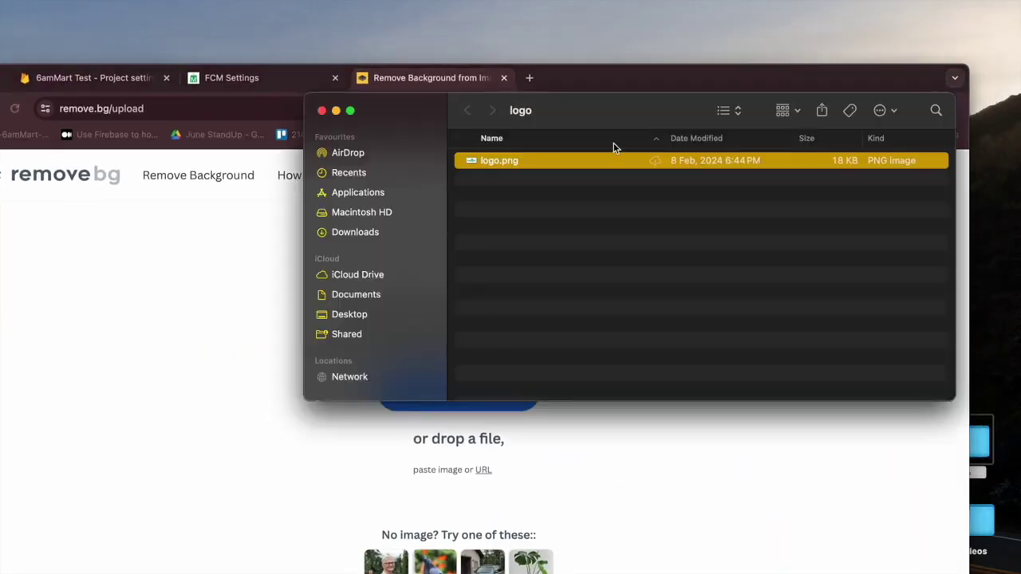
pyautogui.moveTo(588, 107); pyautogui.dragTo(756, 80)
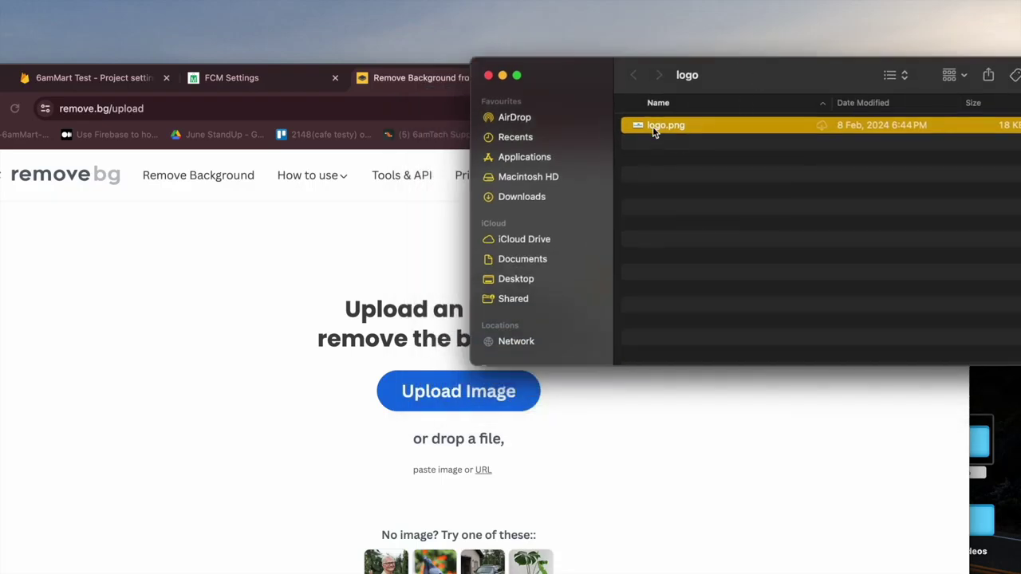
pyautogui.moveTo(654, 133); pyautogui.dragTo(292, 419)
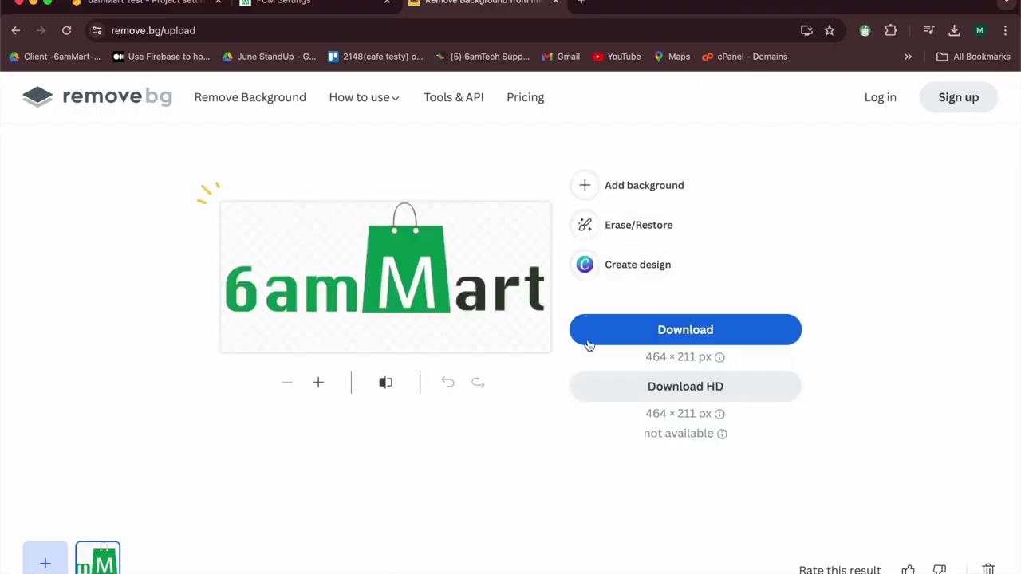
# Download the background-free logo and select logo-removebg-preview (2).png in the Downloads folder.
pyautogui.click(675, 331)
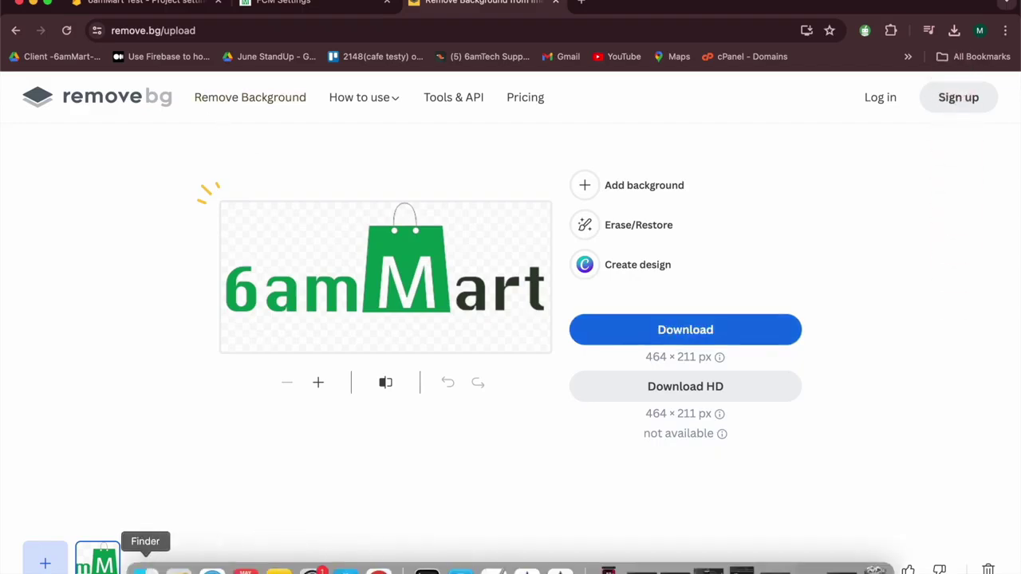
pyautogui.click(145, 568)
pyautogui.click(535, 196)
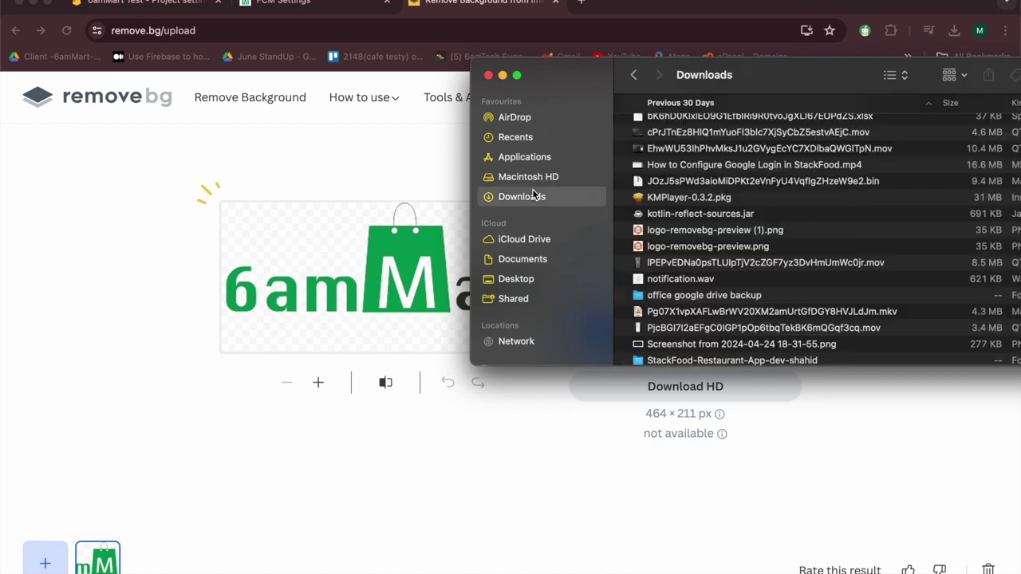
pyautogui.scroll(10, 758, 152)
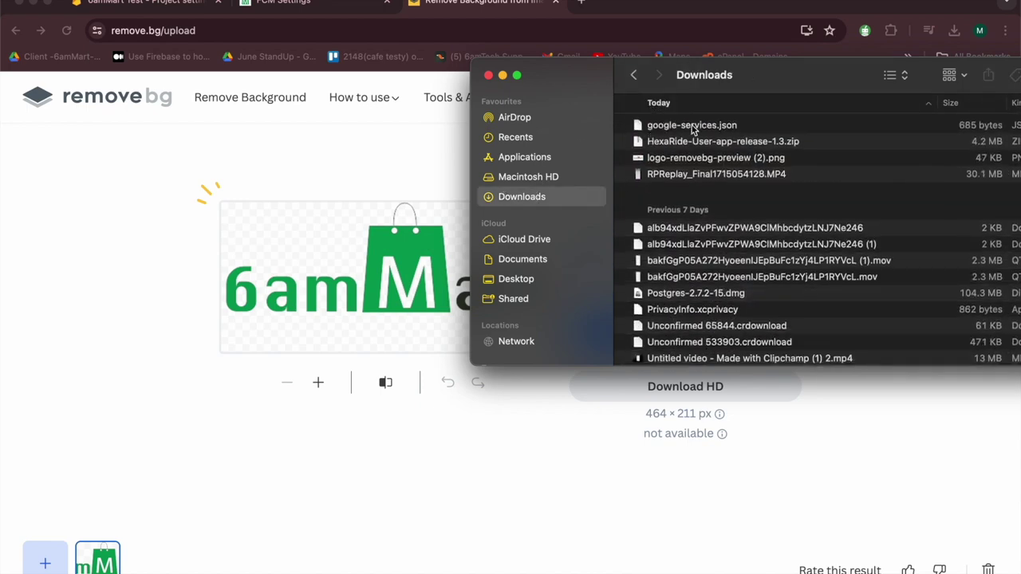
pyautogui.click(692, 160)
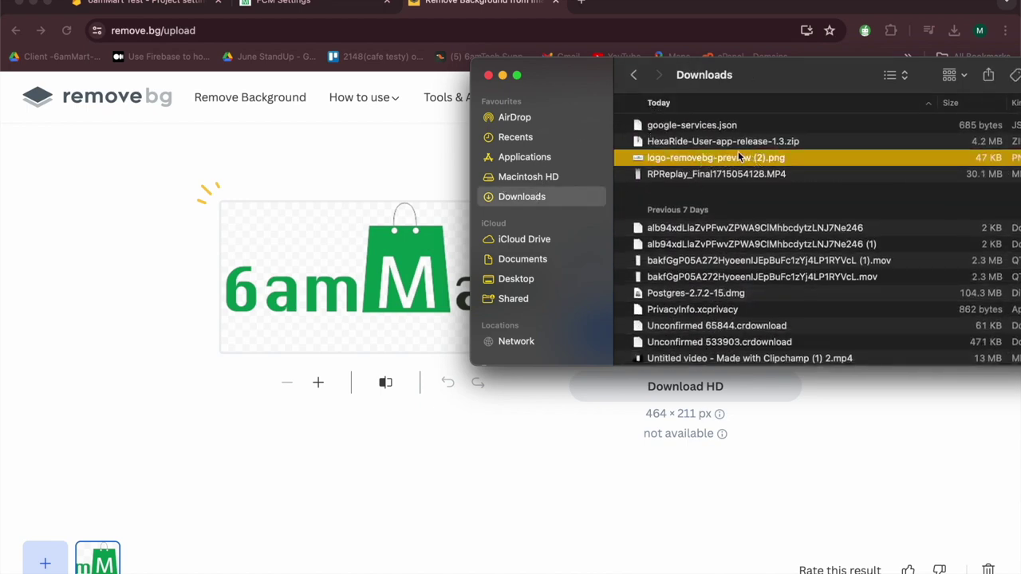
# Search Google for "make image white" in a new tab and open the Manytools.org monochrome colorizing page.
pyautogui.click(580, 7)
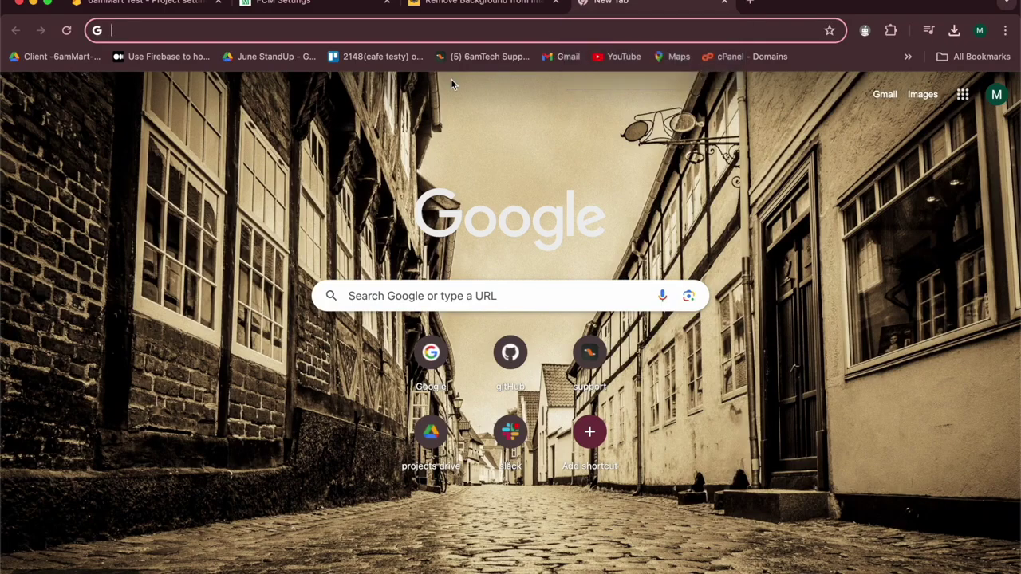
pyautogui.click(320, 28)
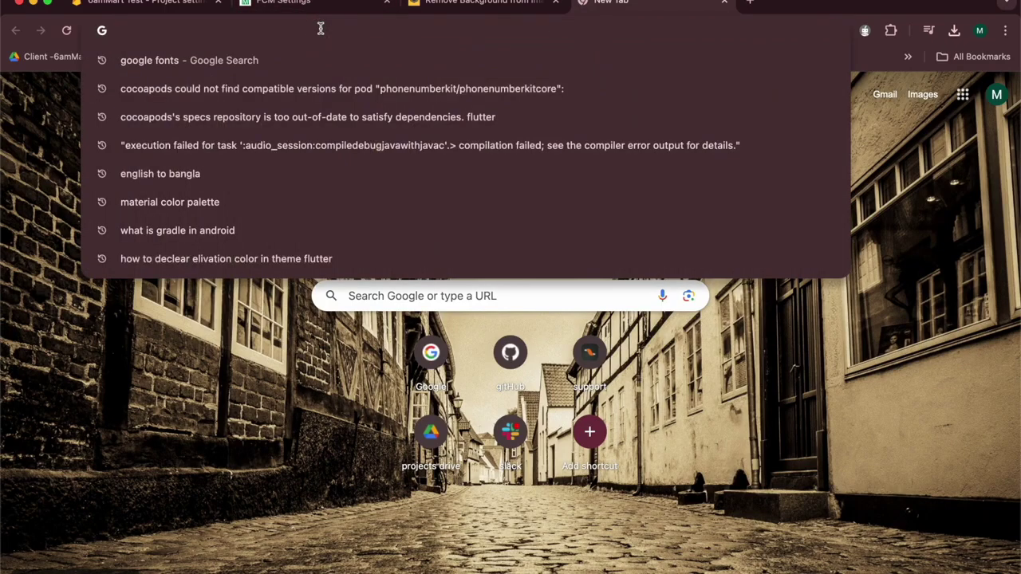
pyautogui.write('make image')
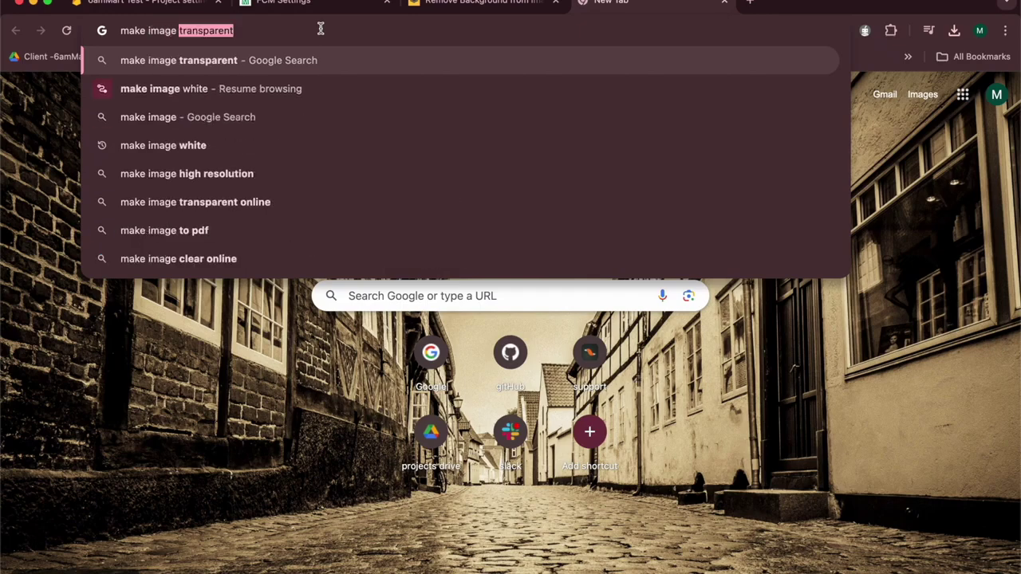
pyautogui.write(' white')
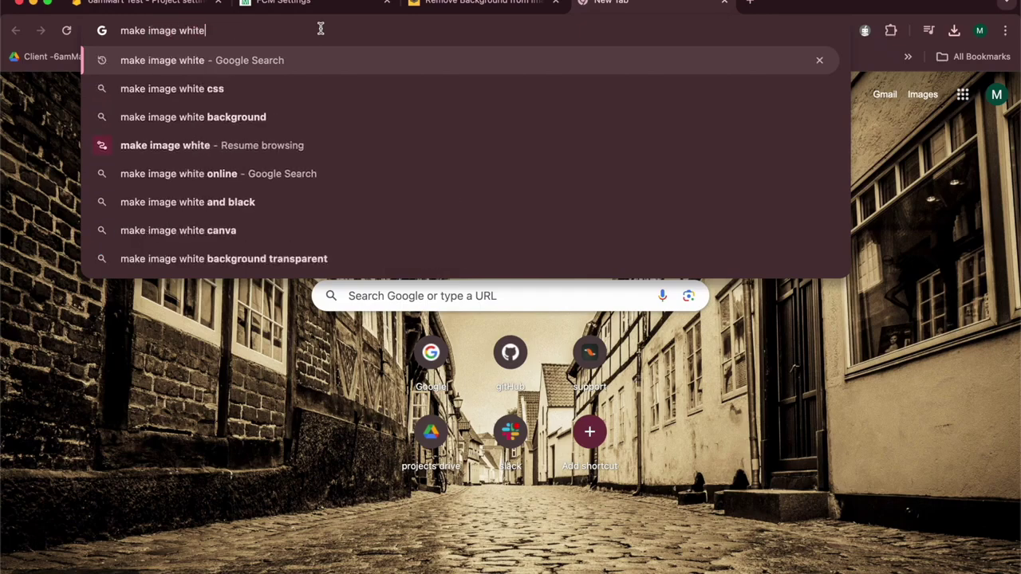
pyautogui.press('Return')
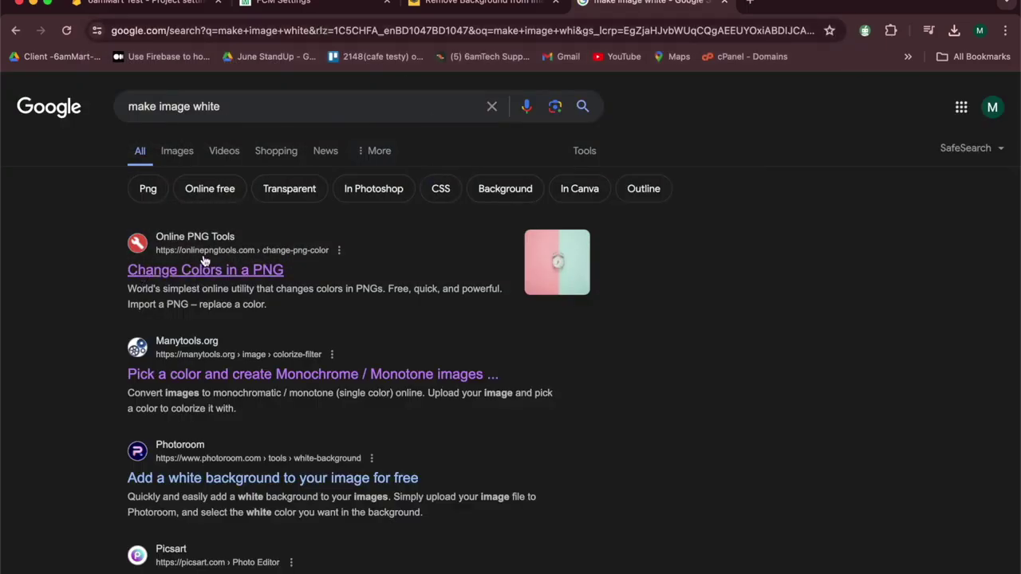
pyautogui.click(250, 379)
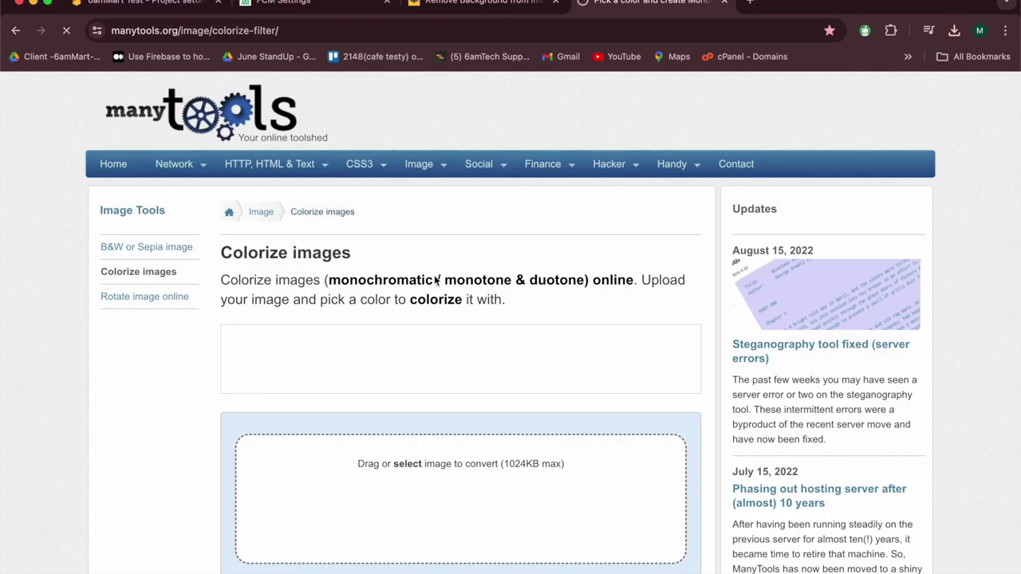
# Upload logo-removebg-preview (2).png from the Downloads folder to the Manytools image colorizer.
pyautogui.scroll(-3, 421, 357)
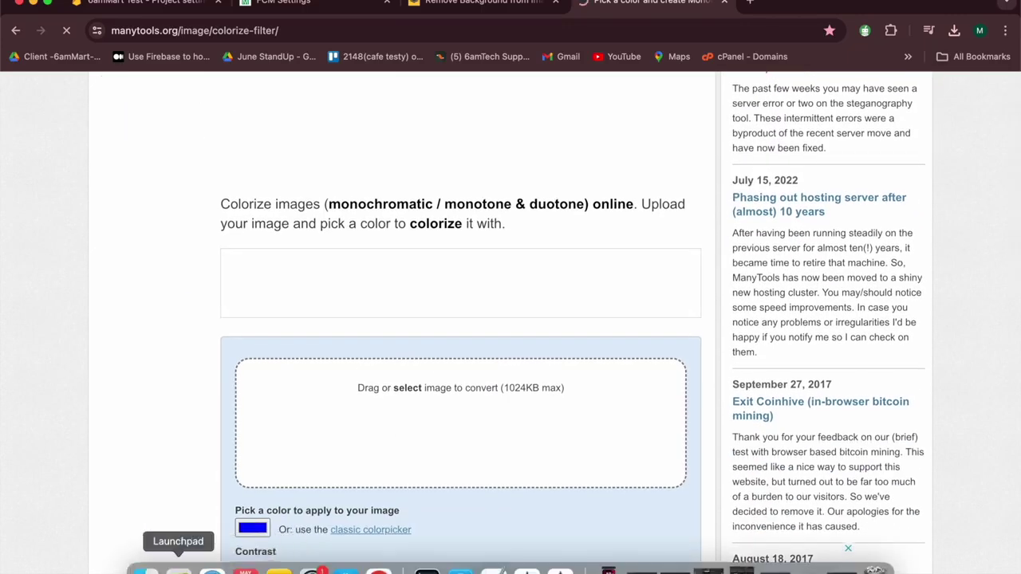
pyautogui.click(145, 568)
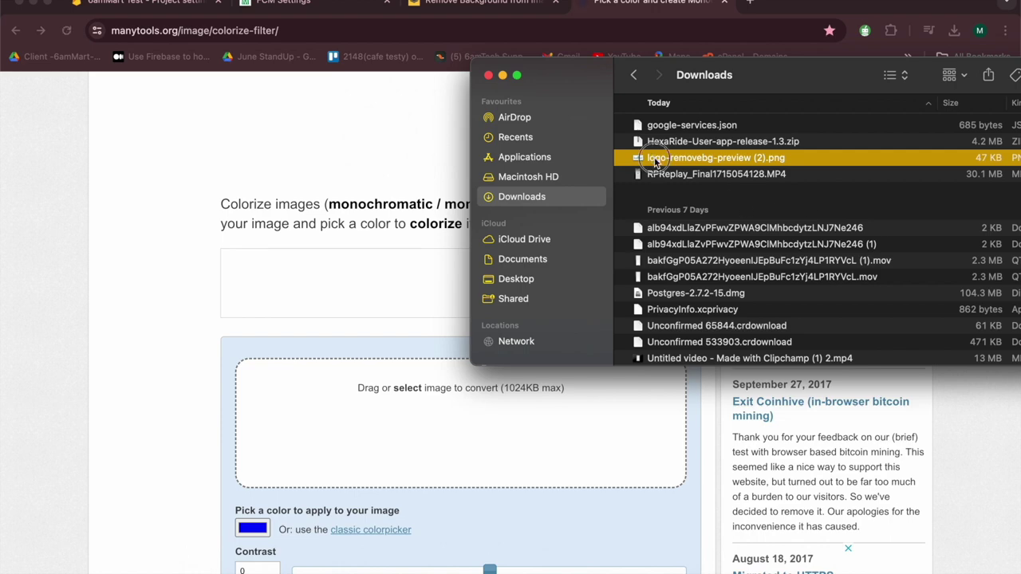
pyautogui.moveTo(656, 158); pyautogui.dragTo(400, 431)
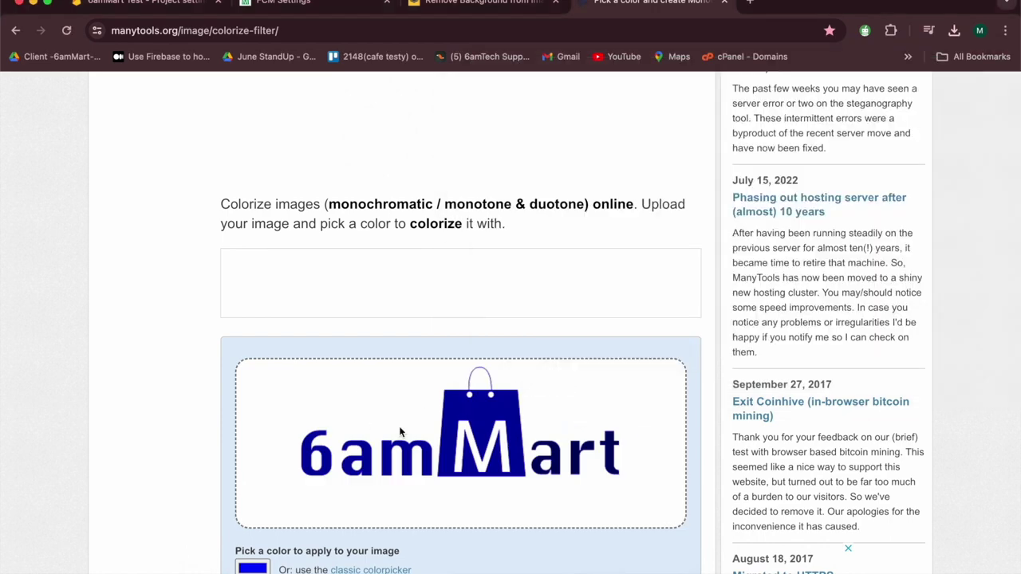
# Apply white (RGB 255, 255, 255) to the logo and set the contrast to 40.
pyautogui.scroll(-3, 448, 311)
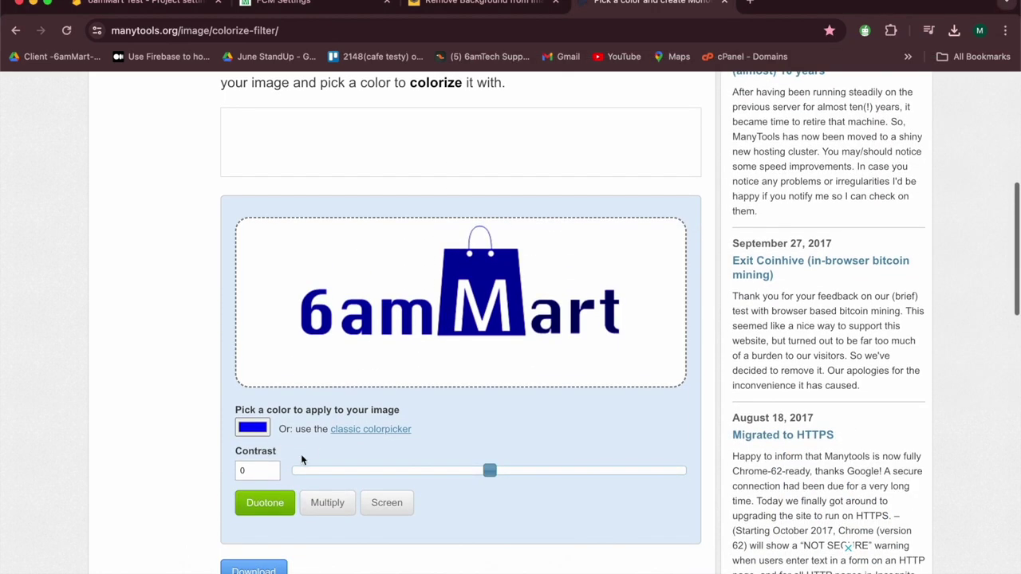
pyautogui.click(252, 430)
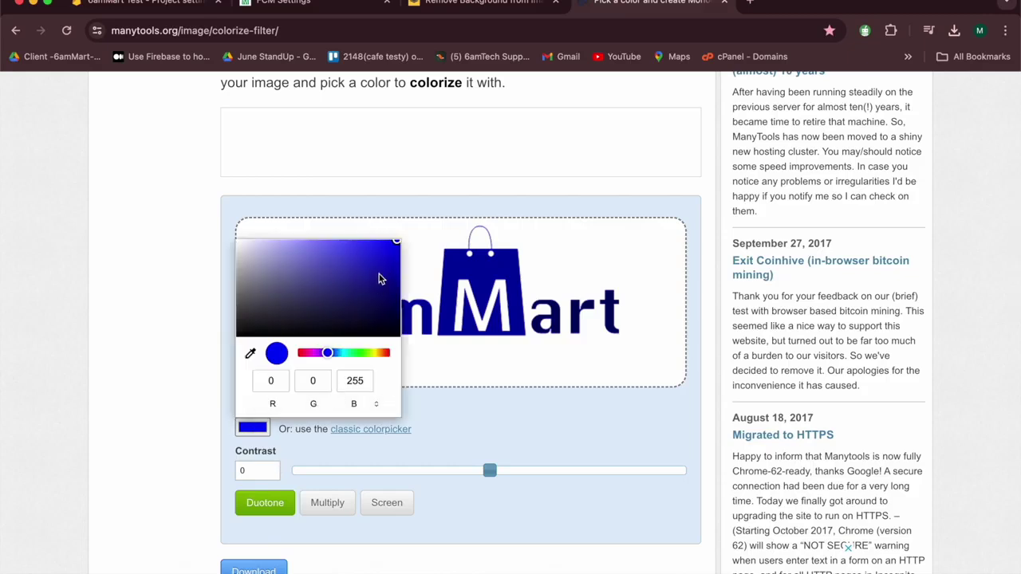
pyautogui.moveTo(379, 278)
pyautogui.mouseDown()
pyautogui.moveTo(229, 325)
pyautogui.moveTo(215, 234)
pyautogui.mouseUp()
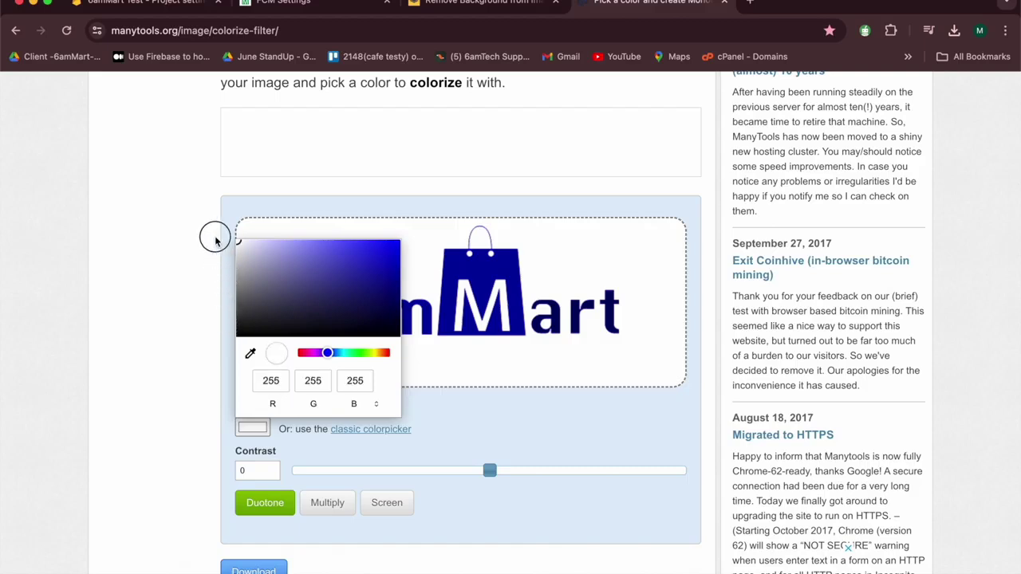
pyautogui.click(499, 389)
pyautogui.moveTo(490, 471); pyautogui.dragTo(570, 475)
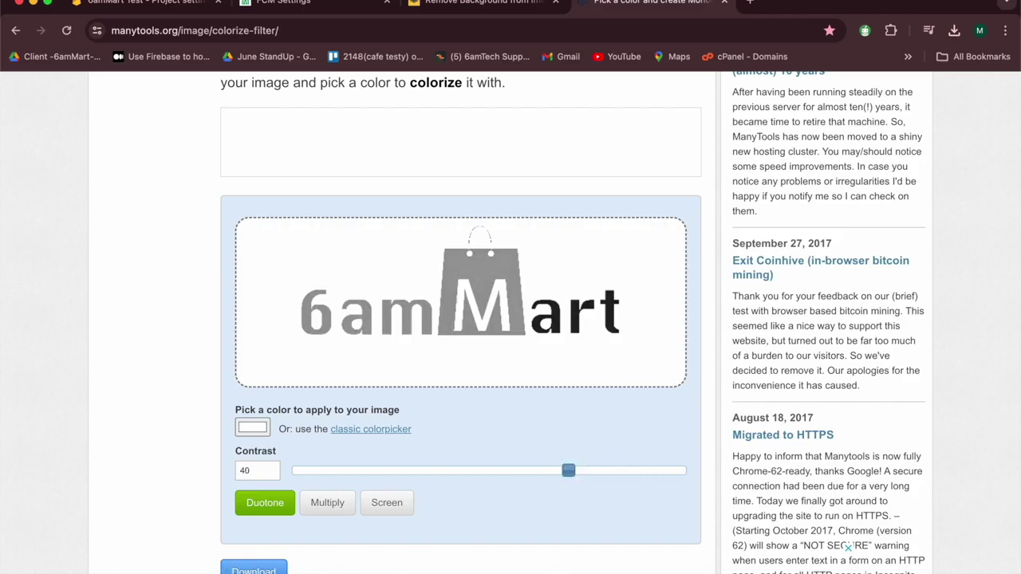
# Download the colorized logo, then preview logo-removebg-preview (2) (1).png from the Downloads folder and close the preview.
pyautogui.scroll(-3, 341, 458)
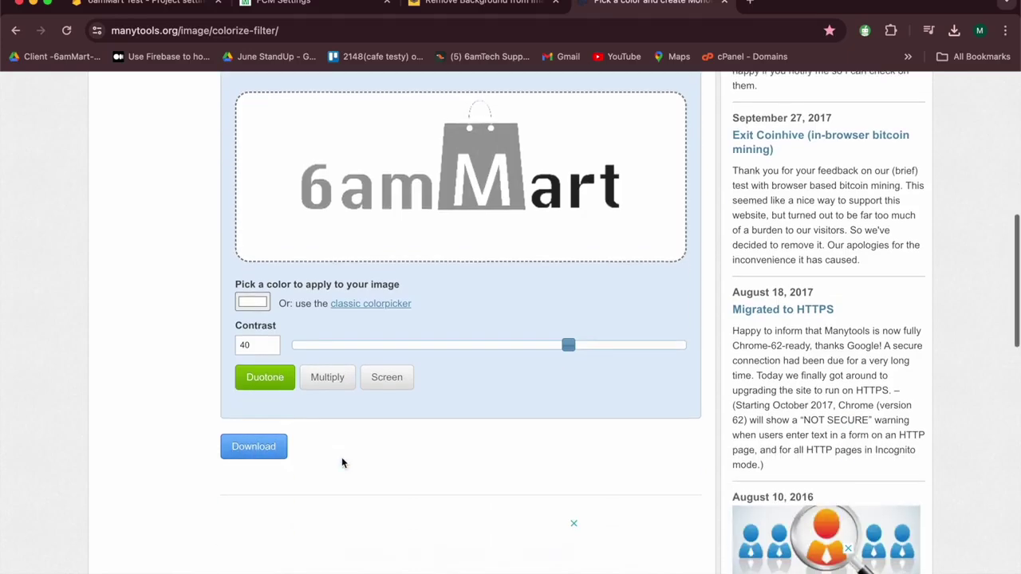
pyautogui.click(263, 458)
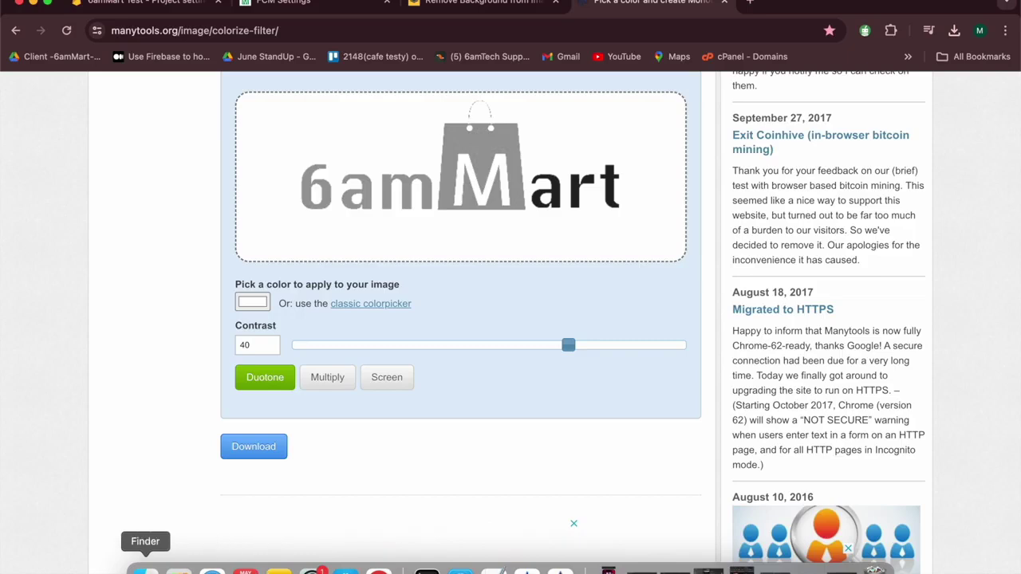
pyautogui.click(145, 570)
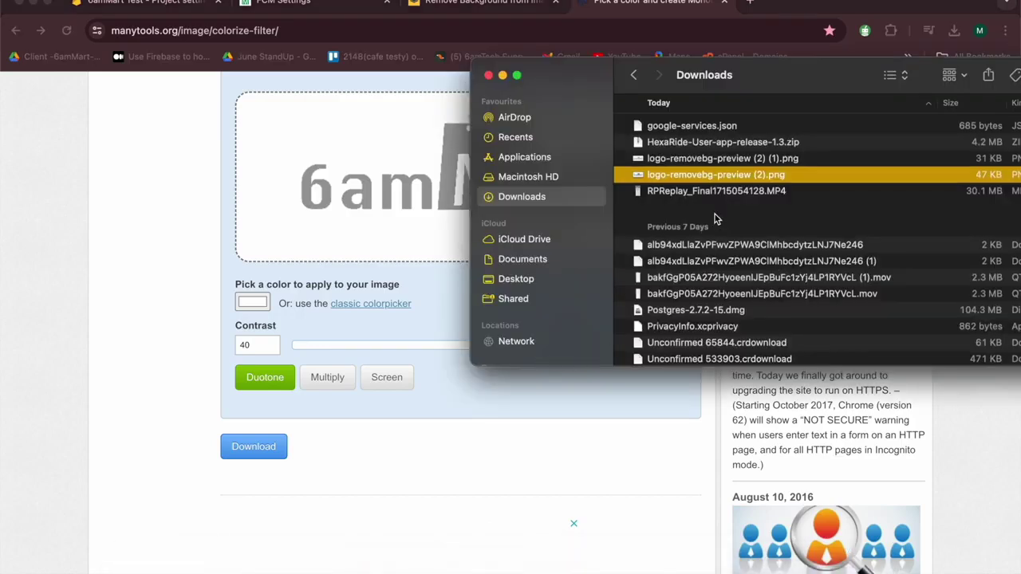
pyautogui.click(698, 158)
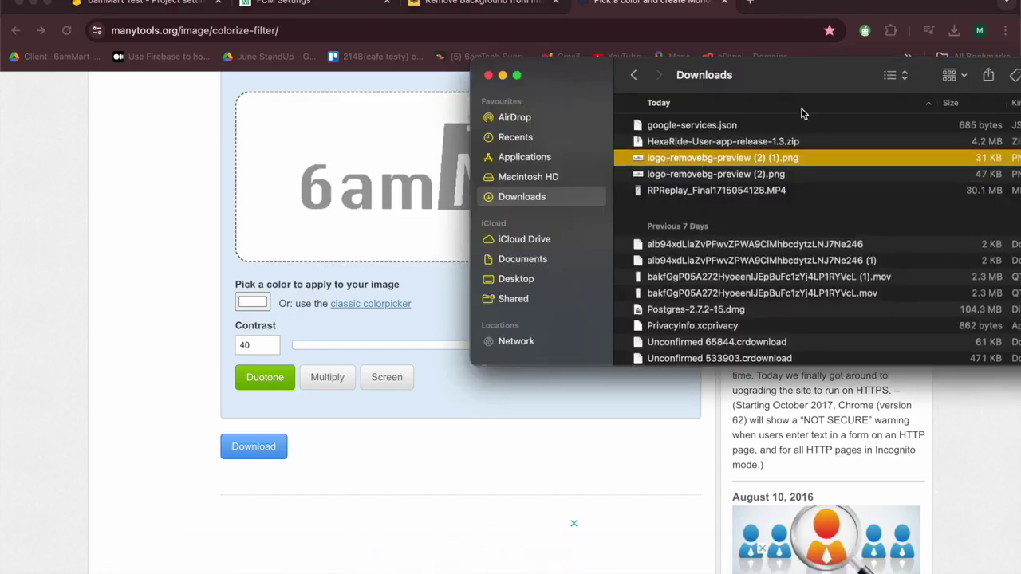
pyautogui.doubleClick(688, 160)
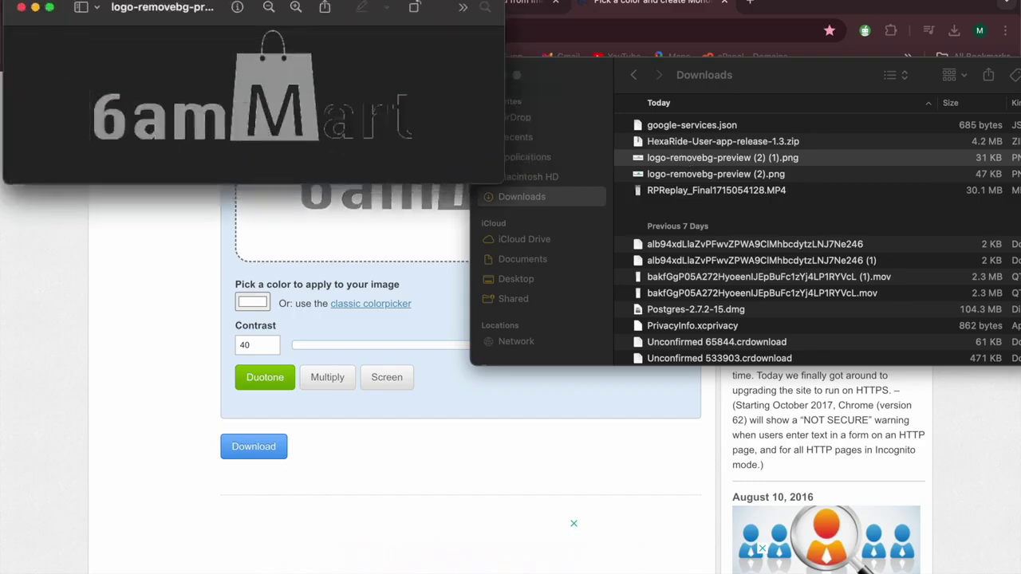
pyautogui.click(22, 7)
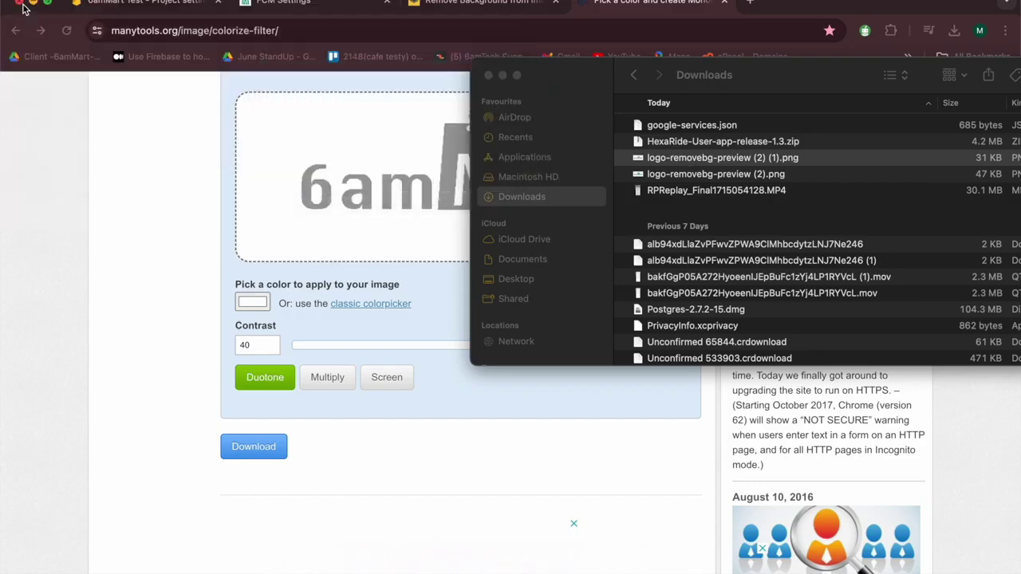
# Rename logo-removebg-preview (2) (1).png in Downloads to notification_icon.png.
pyautogui.click(680, 166)
pyautogui.rightClick(683, 163)
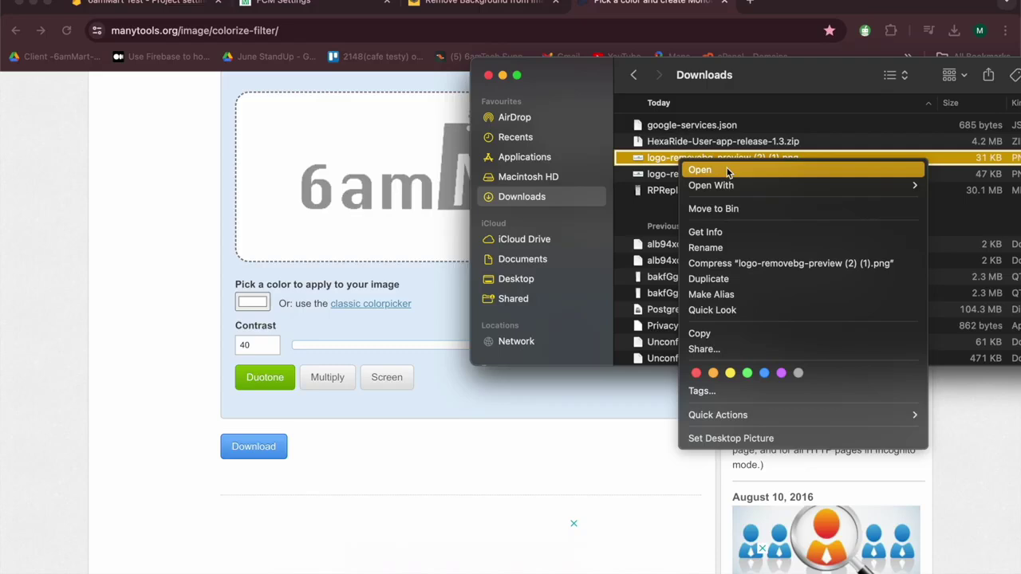
pyautogui.click(727, 252)
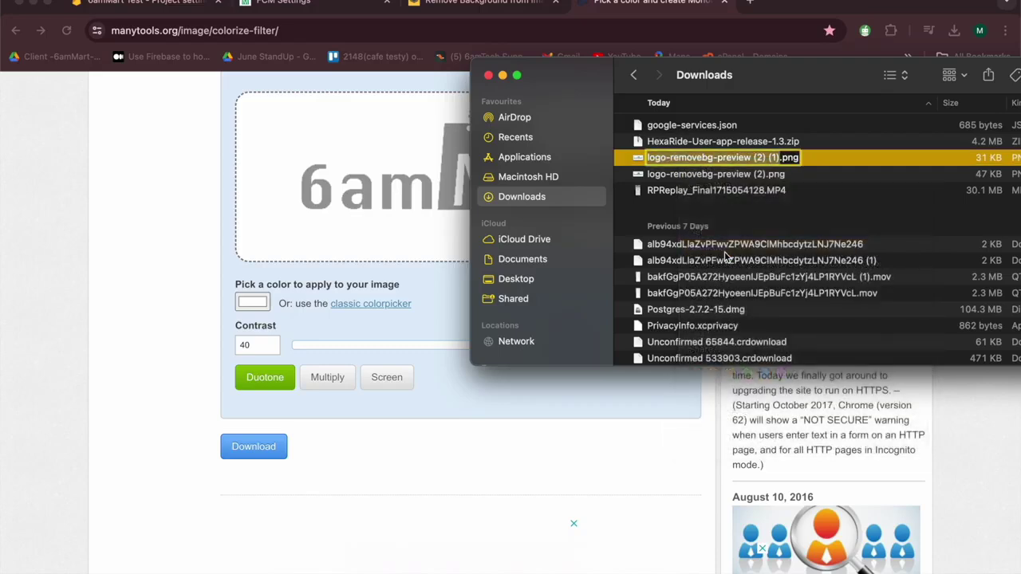
pyautogui.write('notifica')
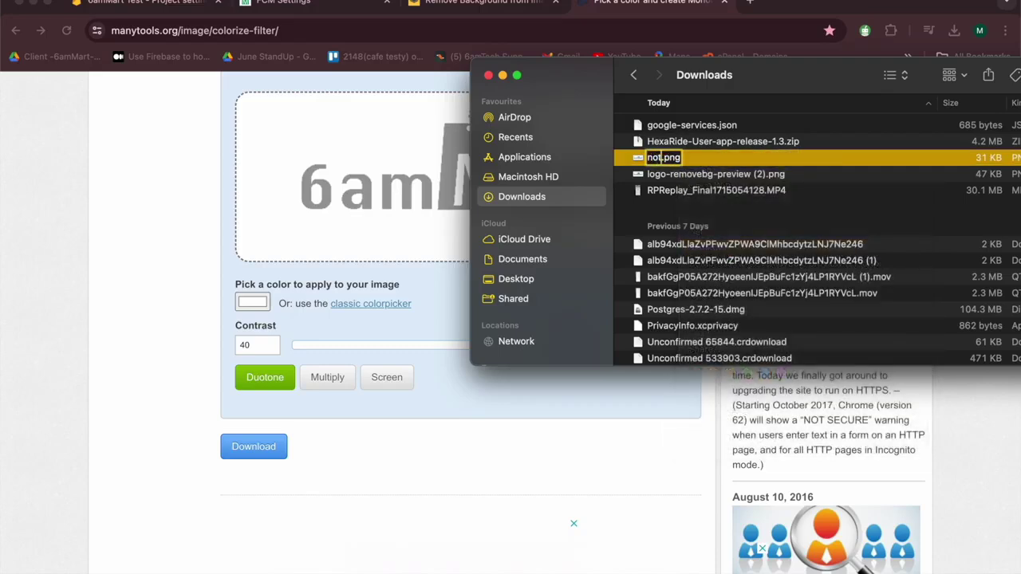
pyautogui.write('tion_')
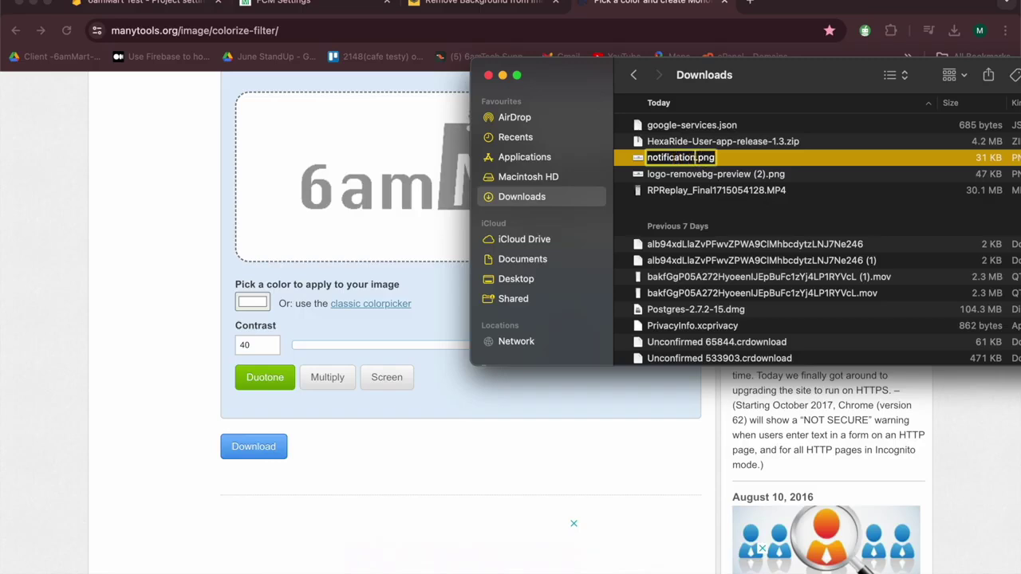
pyautogui.write('icon')
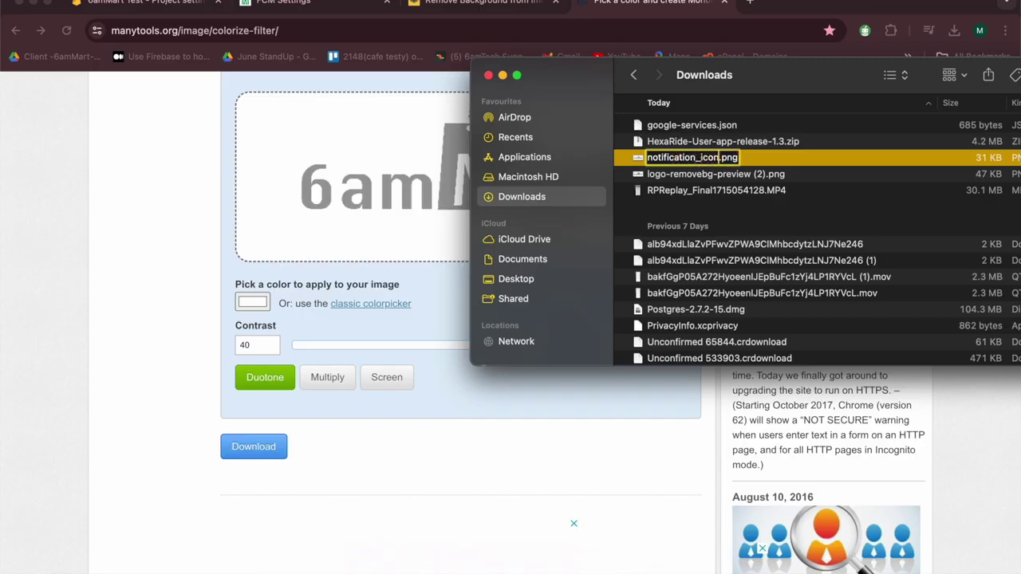
pyautogui.press('Return')
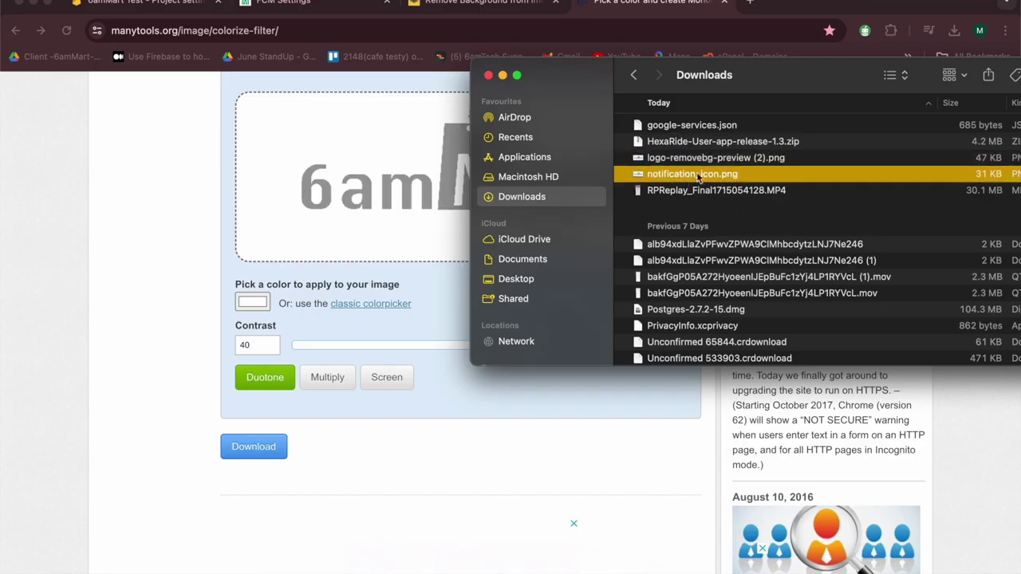
# Minimize the browser, switch to the 6amMart-User-App project in Android Studio and expand android/app/src/main/res/drawable.
pyautogui.click(35, 5)
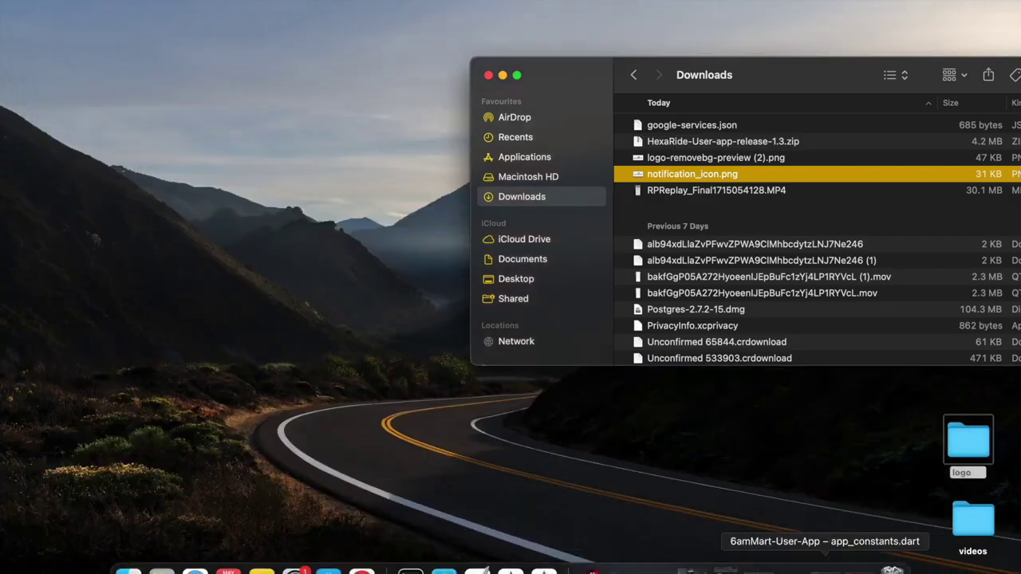
pyautogui.click(867, 567)
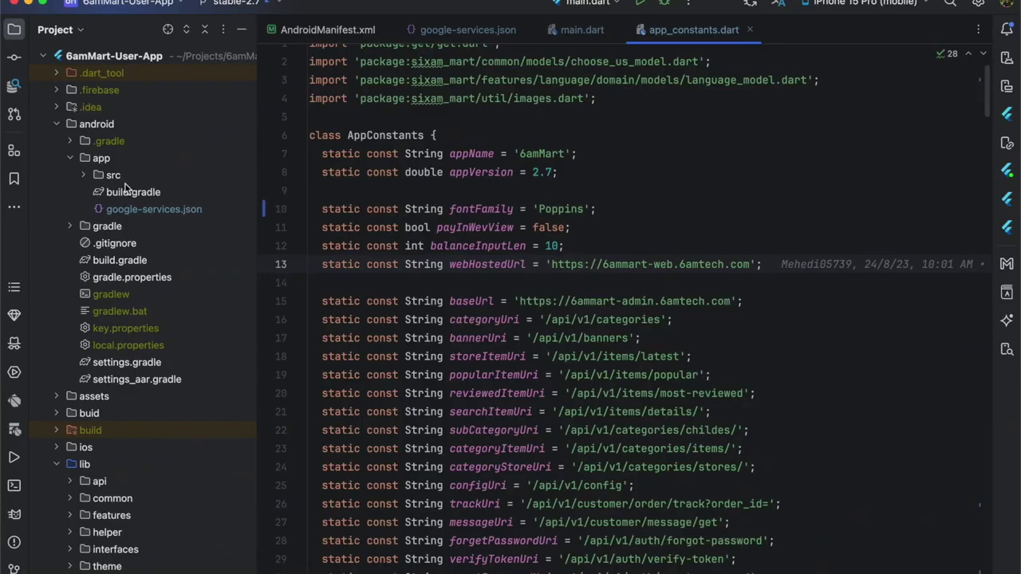
pyautogui.click(83, 174)
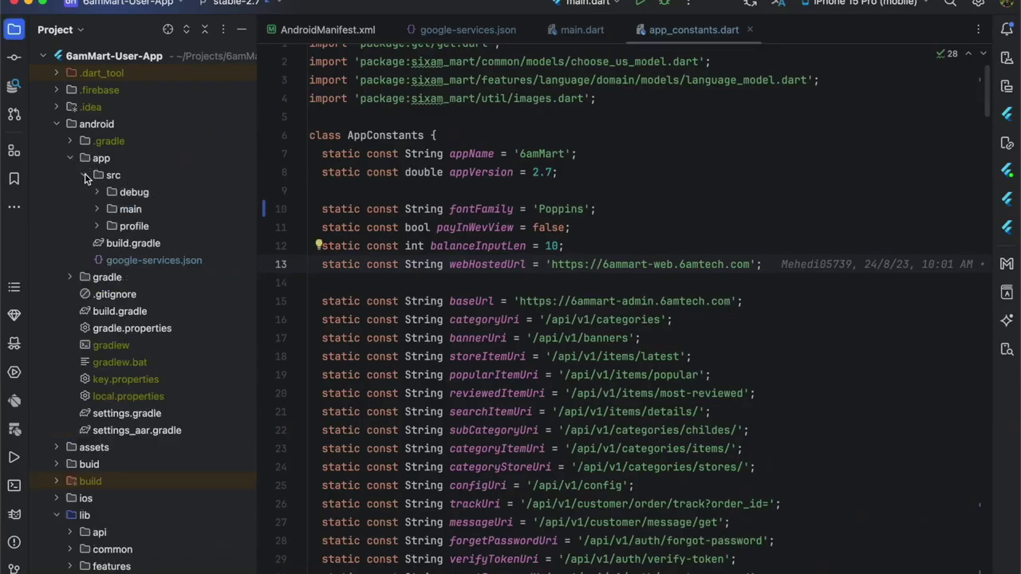
pyautogui.click(98, 209)
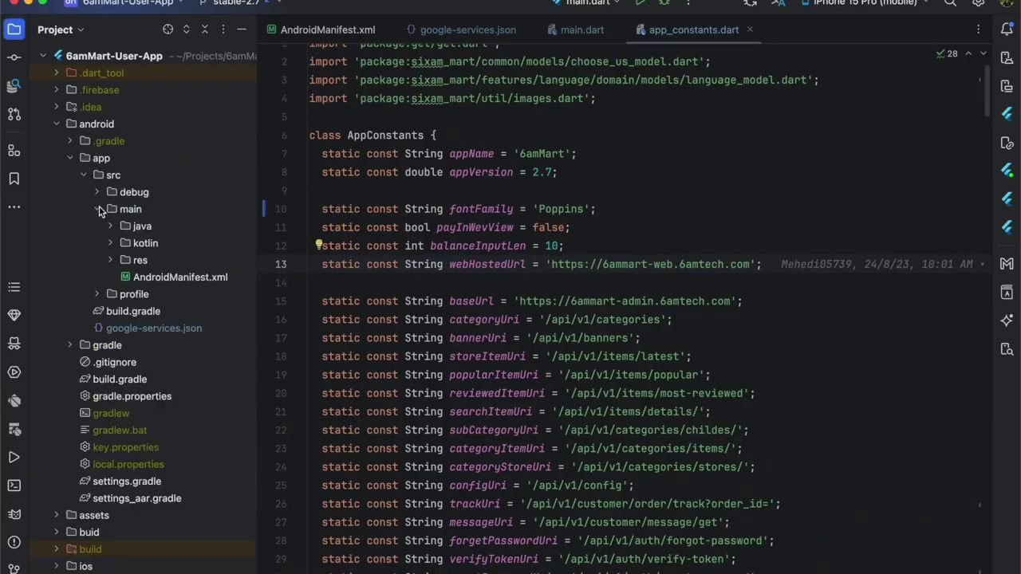
pyautogui.click(110, 260)
pyautogui.click(125, 277)
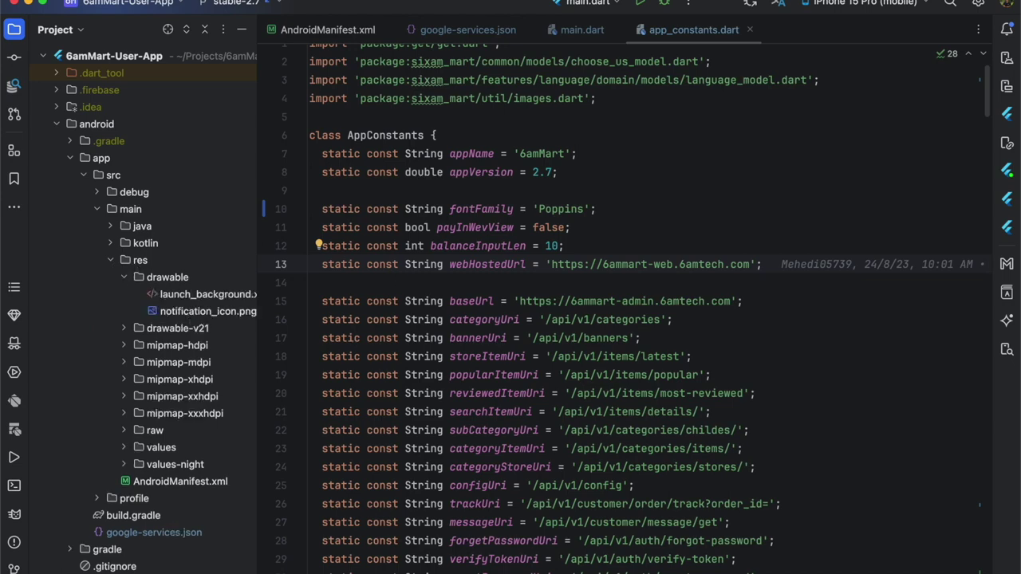
# Move notification_icon.png from Downloads into android/app/src/main/res/drawable, overwriting the existing file.
pyautogui.click(146, 568)
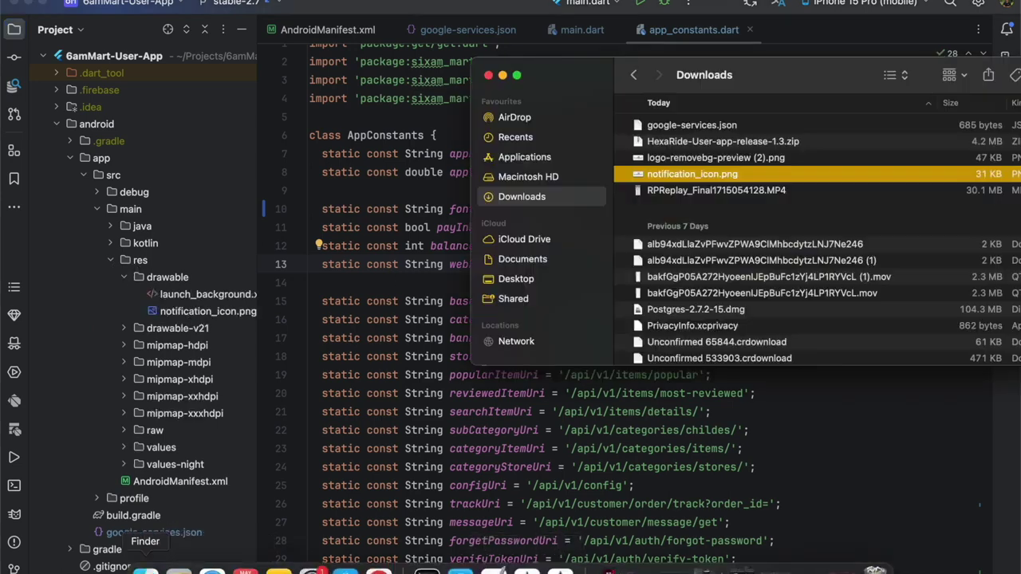
pyautogui.moveTo(690, 177); pyautogui.dragTo(174, 279)
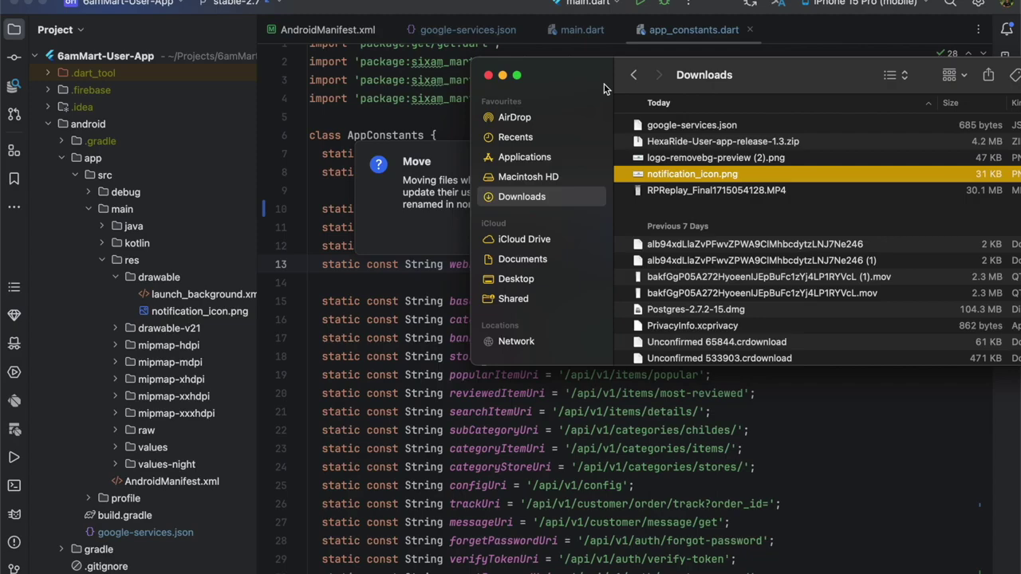
pyautogui.click(503, 75)
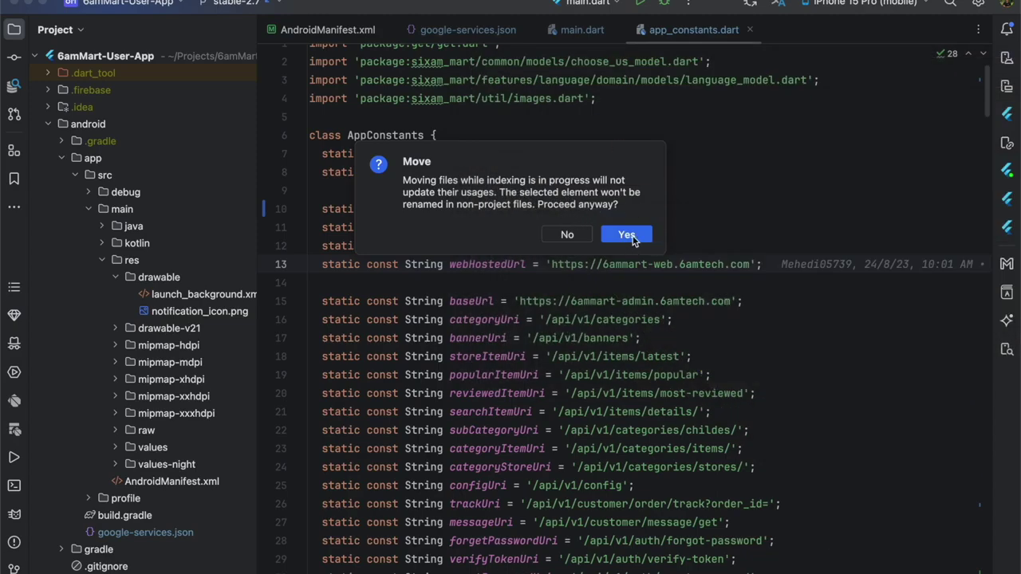
pyautogui.click(626, 234)
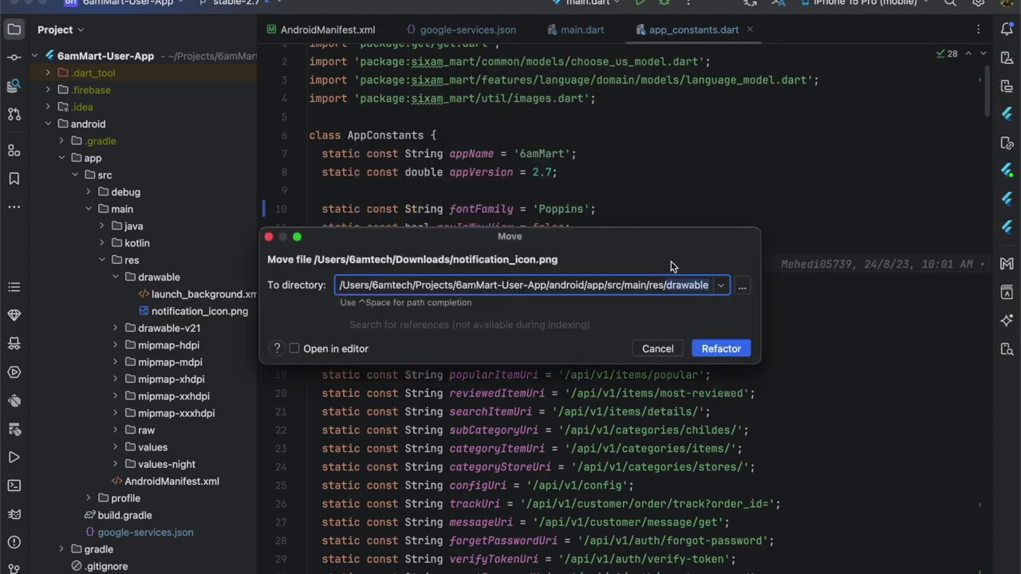
pyautogui.click(722, 349)
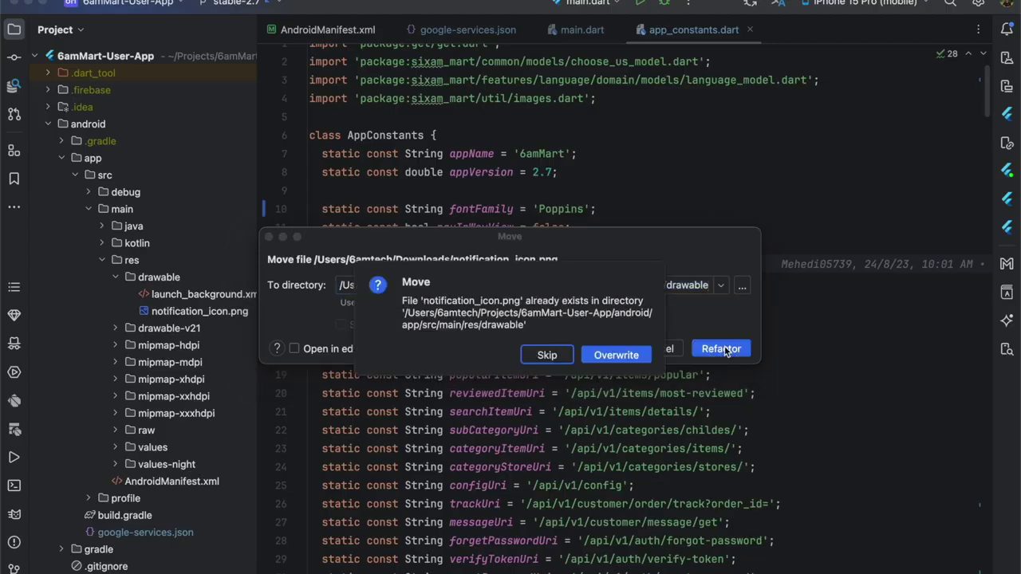
pyautogui.click(630, 355)
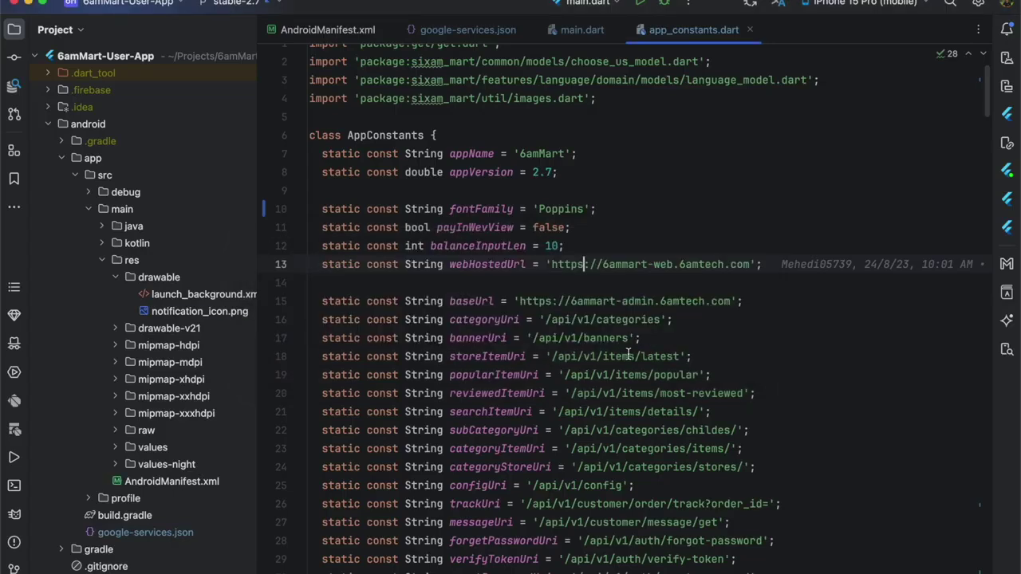
# View notification_icon.png from the drawable folder, then close it and return to app_constants.dart.
pyautogui.doubleClick(209, 312)
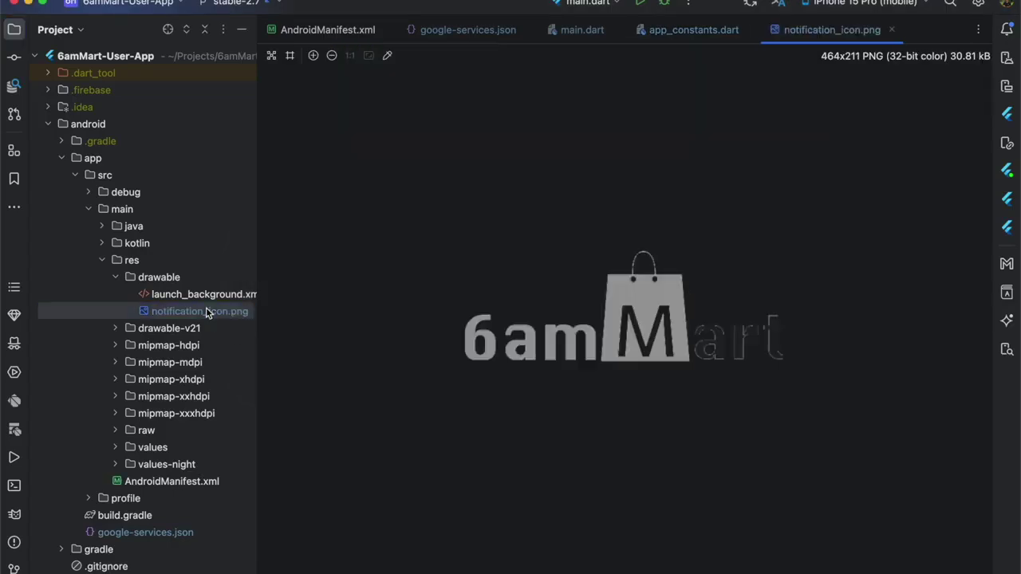
pyautogui.click(891, 30)
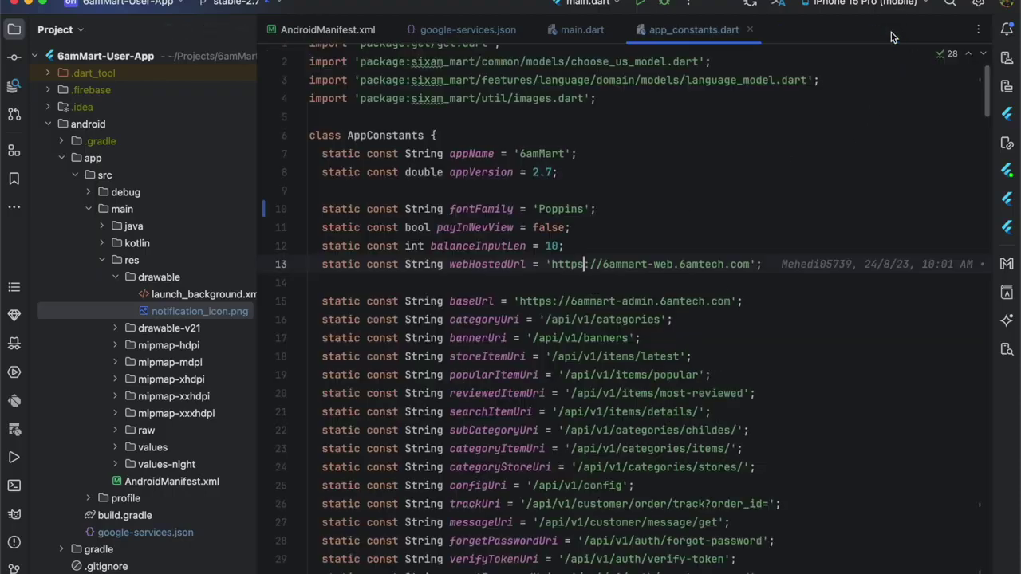
pyautogui.click(695, 209)
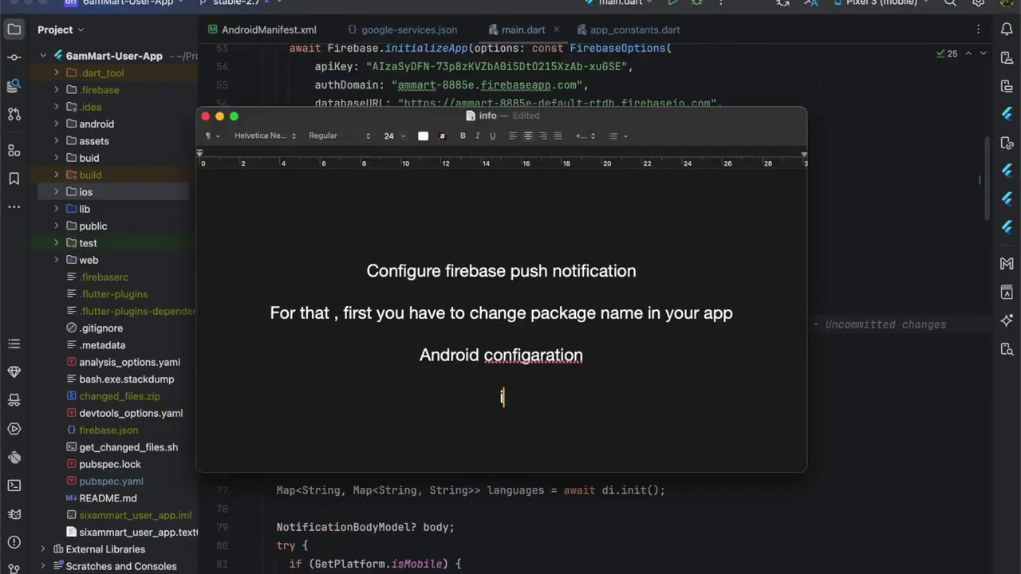
# Add the line "iOS Configuration" below the Android line in the info note, then minimize the note.
pyautogui.write('os ')
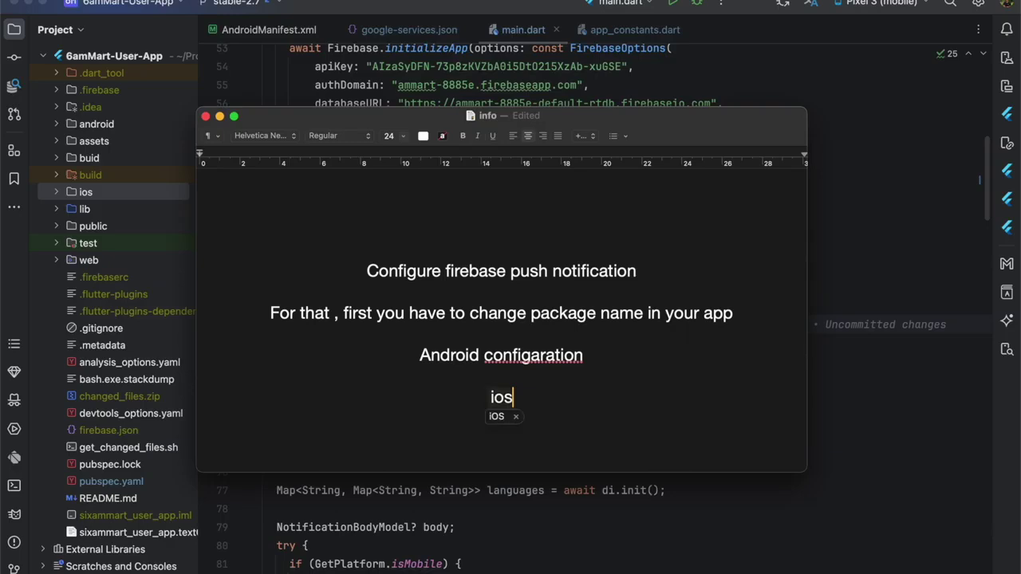
pyautogui.write('Confi')
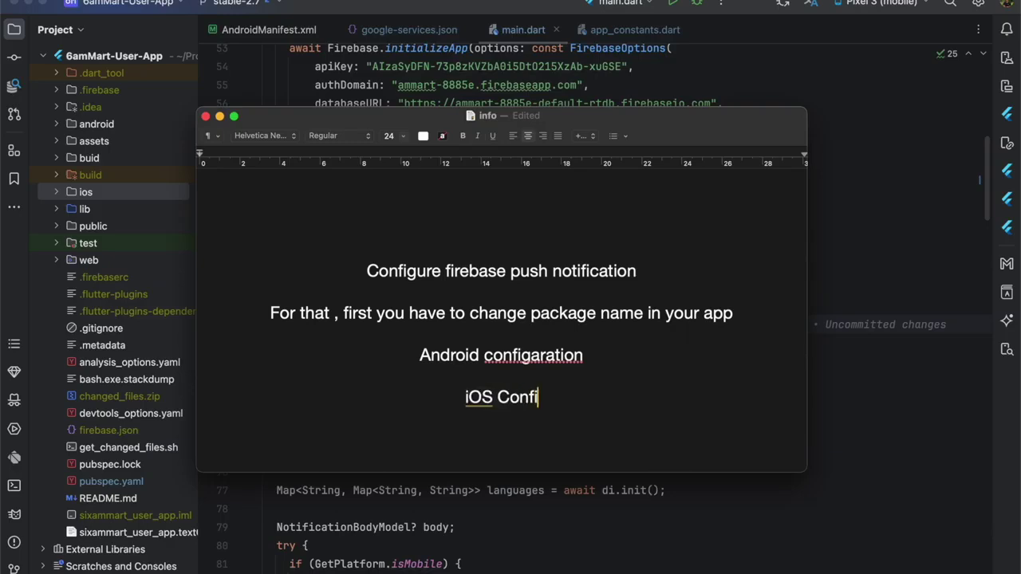
pyautogui.write('garation')
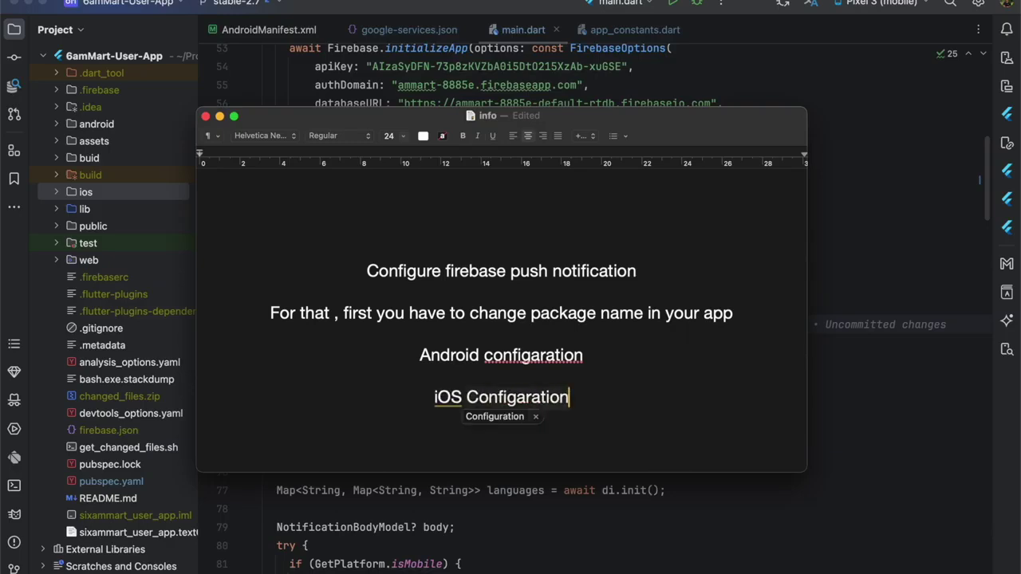
pyautogui.press('Return')
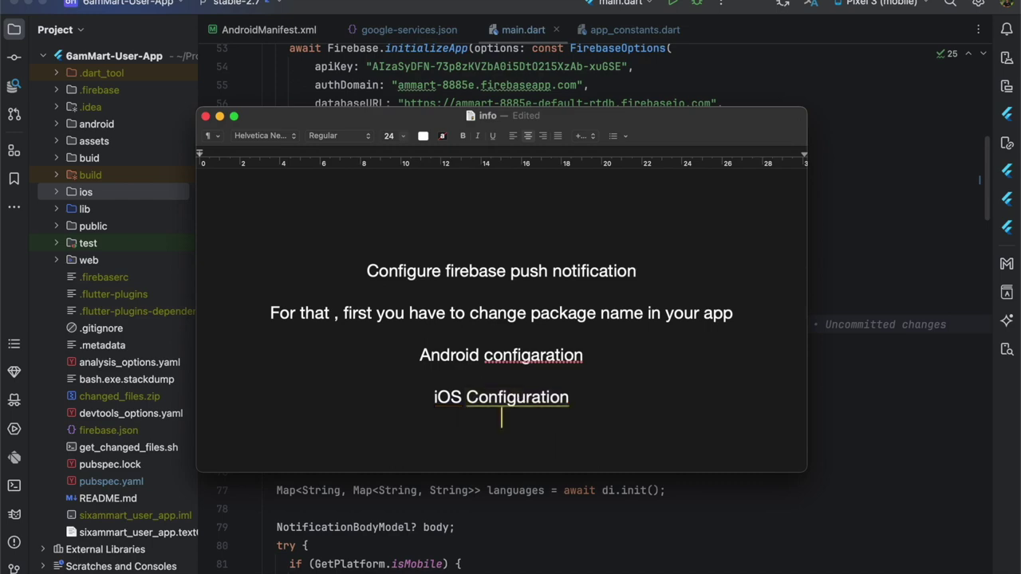
pyautogui.click(220, 116)
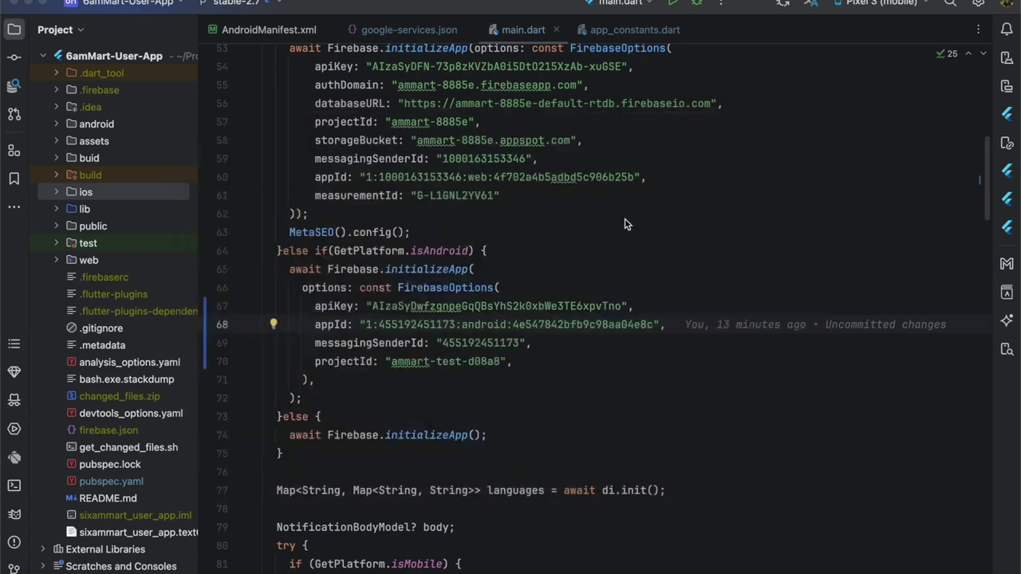
# Expand the project's ios folder in Android Studio, open the iOS module in Xcode and enlarge the Xcode window.
pyautogui.click(64, 193)
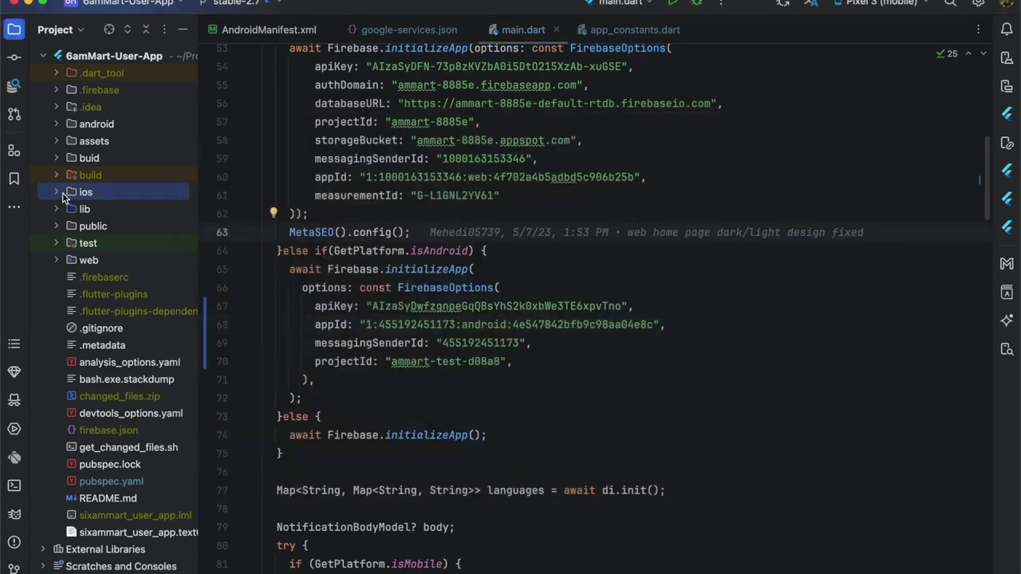
pyautogui.click(56, 193)
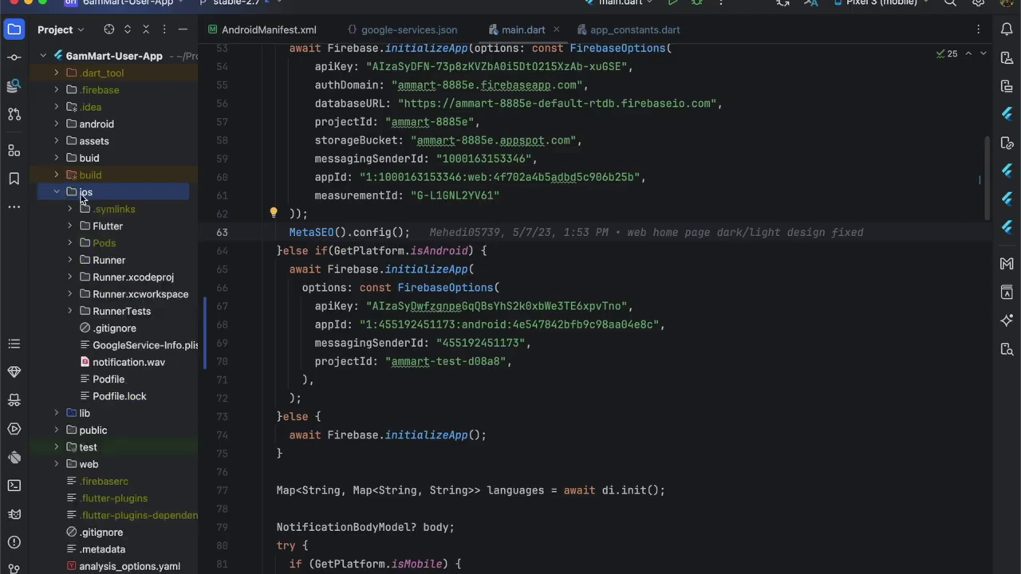
pyautogui.rightClick(83, 200)
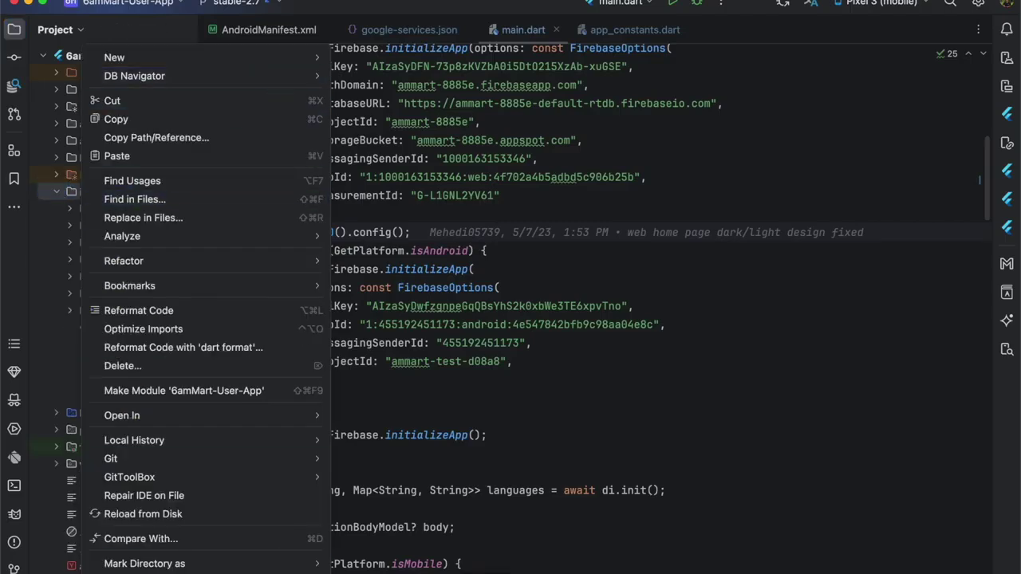
pyautogui.press('Escape')
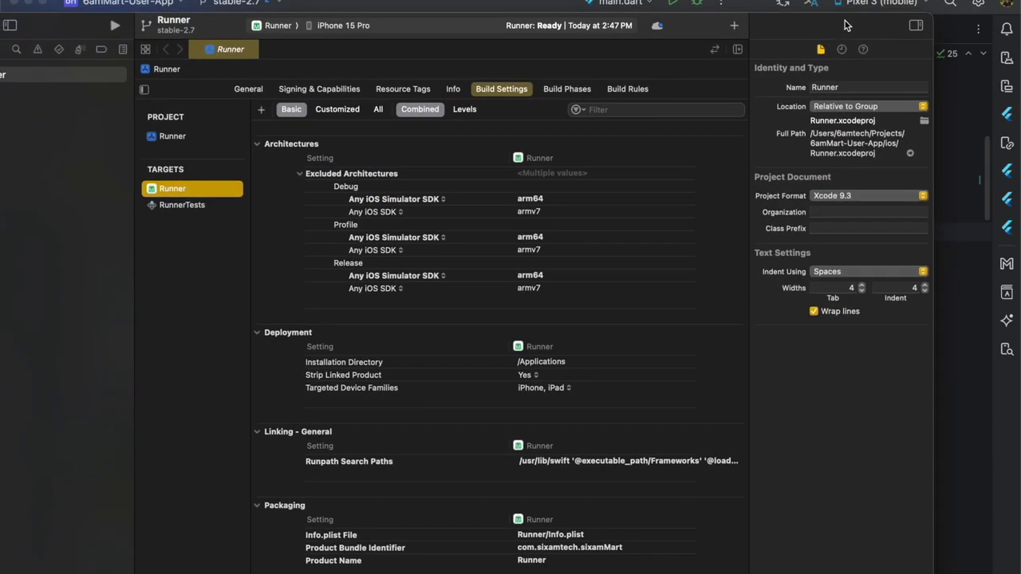
pyautogui.moveTo(847, 25); pyautogui.dragTo(907, 0)
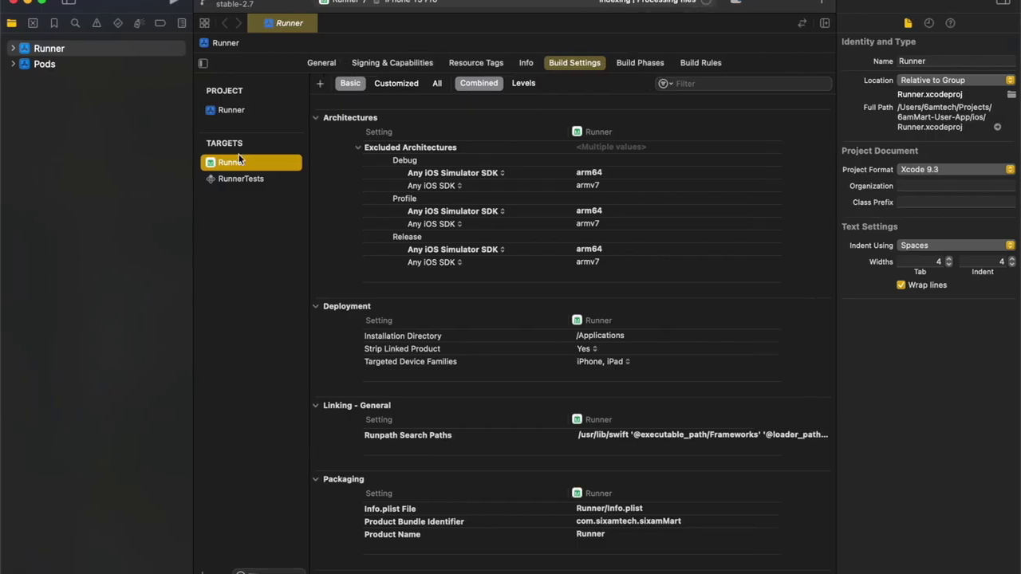
# Show the Runner target's Signing & Capabilities settings and set the signing team to None.
pyautogui.click(72, 48)
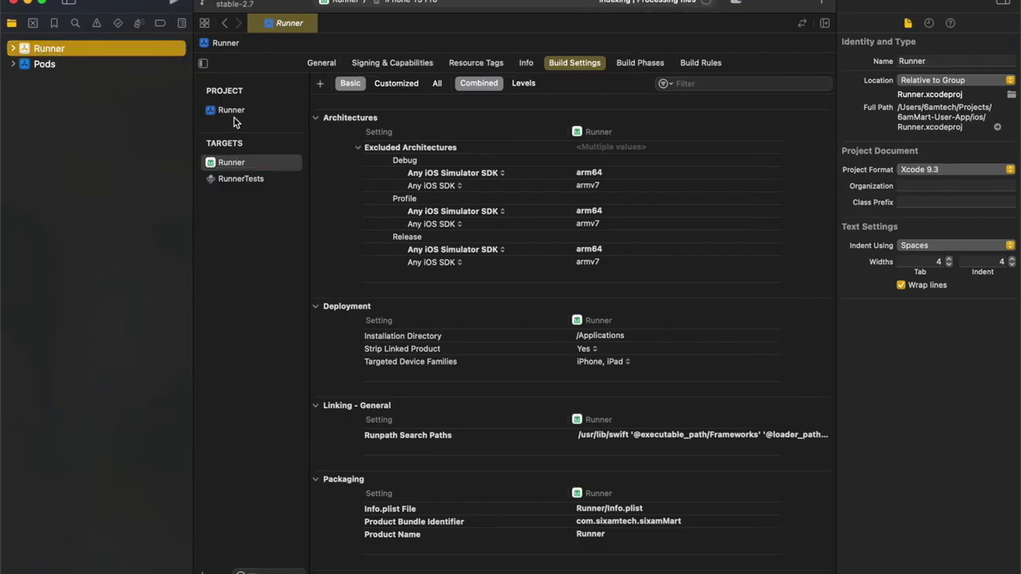
pyautogui.click(235, 159)
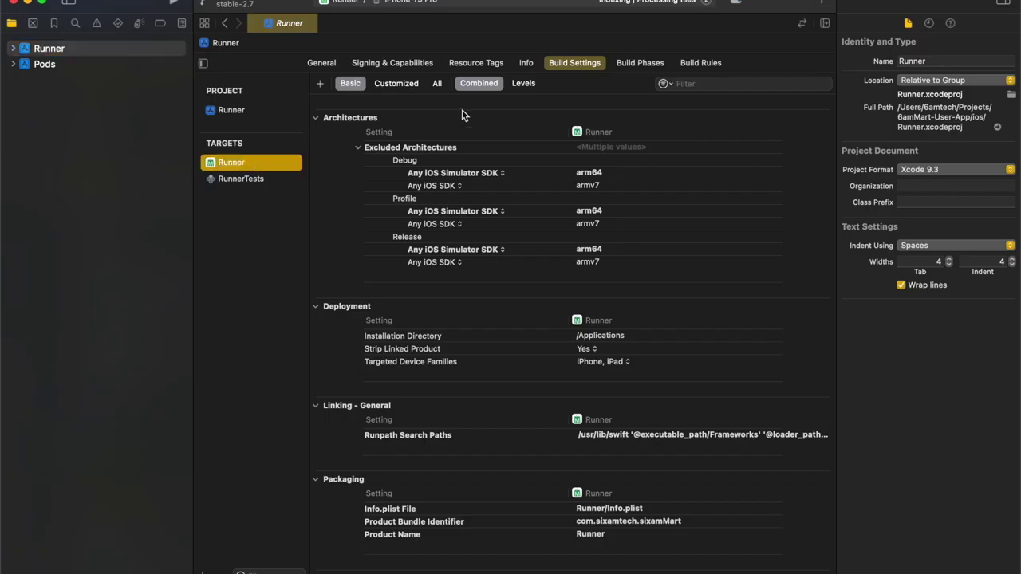
pyautogui.click(379, 63)
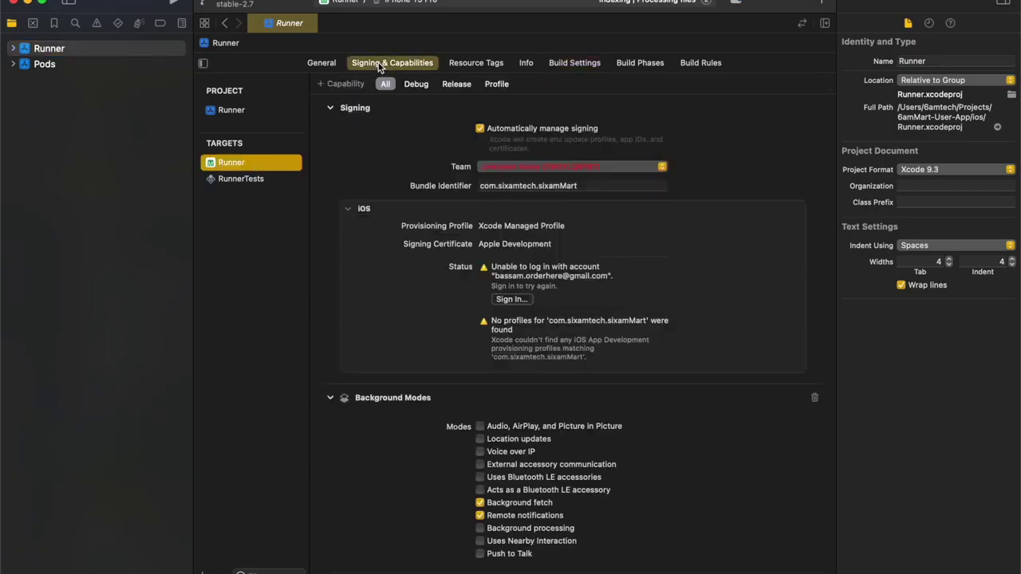
pyautogui.click(667, 171)
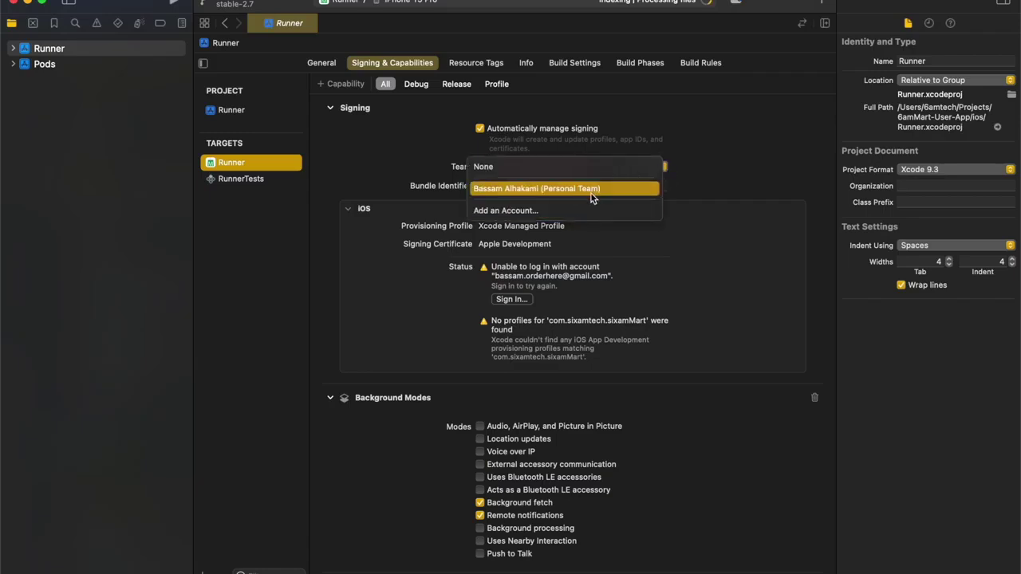
pyautogui.click(588, 167)
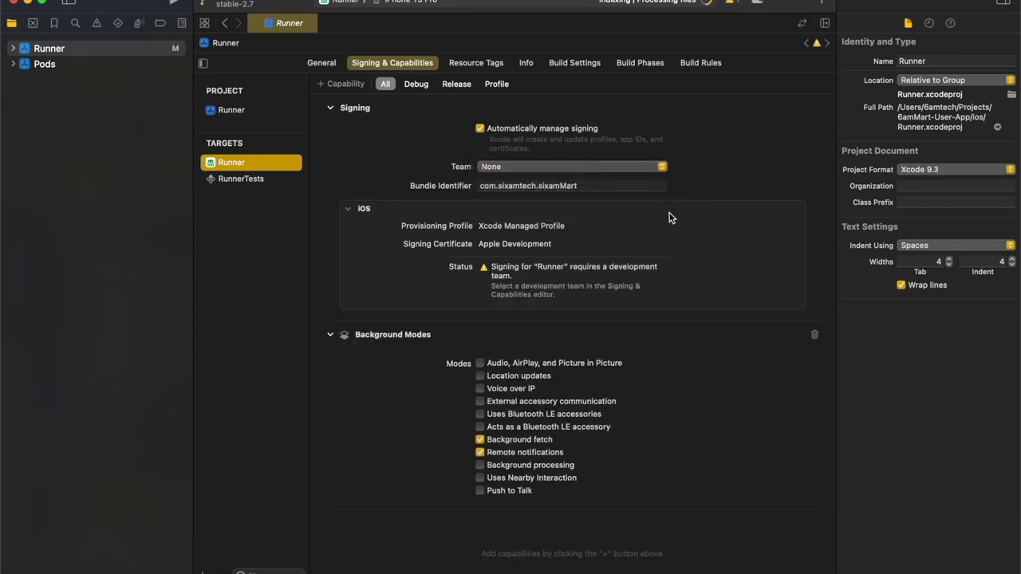
# Change the Runner target's bundle identifier to com.sixamtech.sixamMartUser.
pyautogui.click(598, 185)
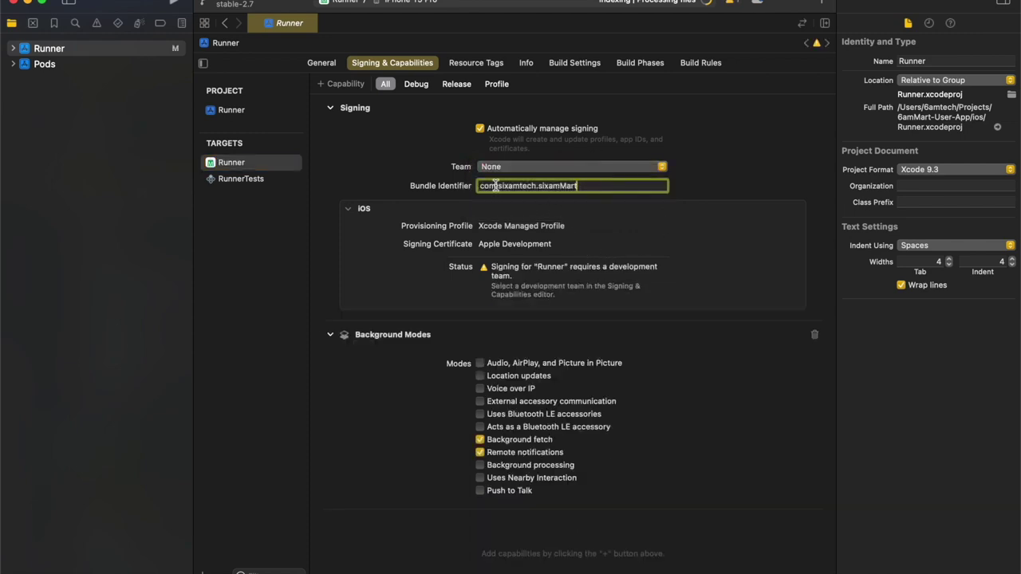
pyautogui.click(545, 186)
pyautogui.moveTo(544, 186); pyautogui.dragTo(483, 181)
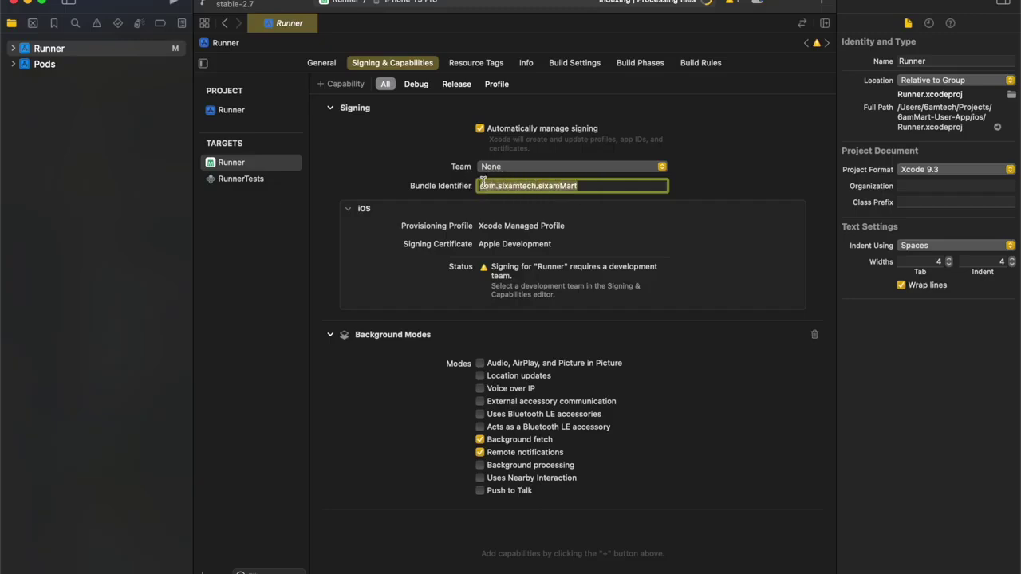
pyautogui.click(590, 188)
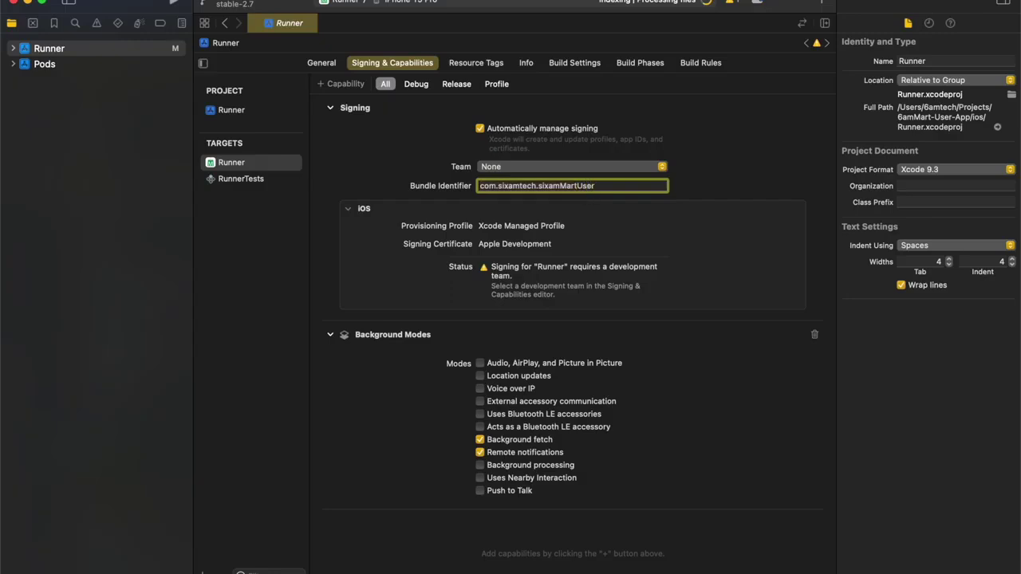
# Copy the complete Runner bundle identifier, then close the Xcode project and return to main.dart in Android Studio.
pyautogui.press('super+a')
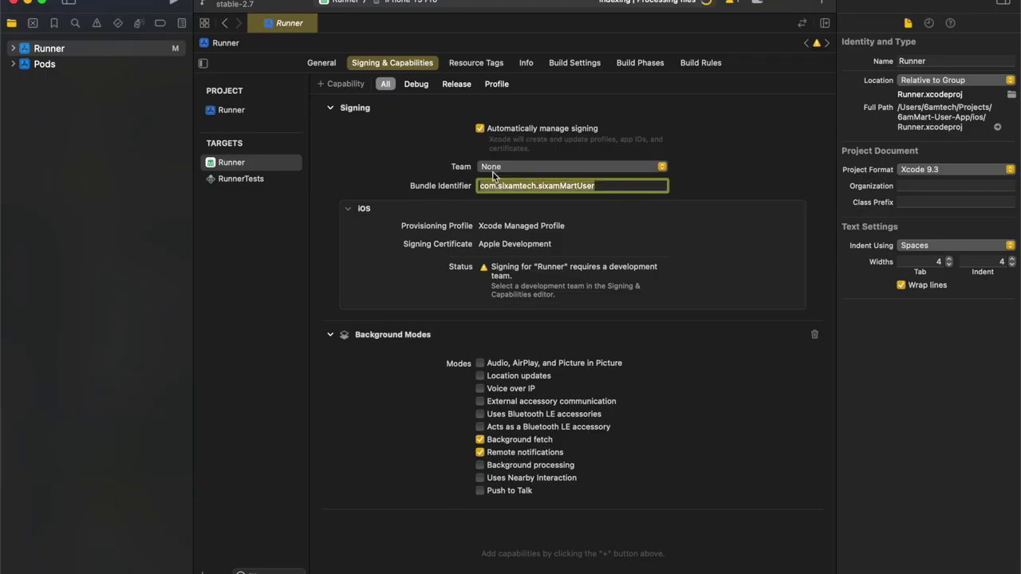
pyautogui.rightClick(539, 190)
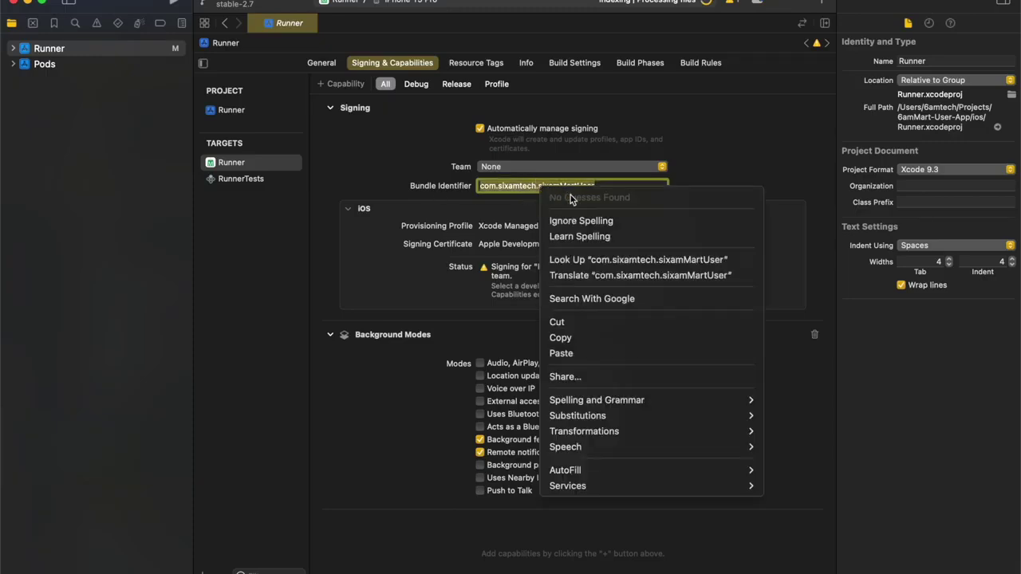
pyautogui.click(599, 342)
pyautogui.scroll(-2, 419, 253)
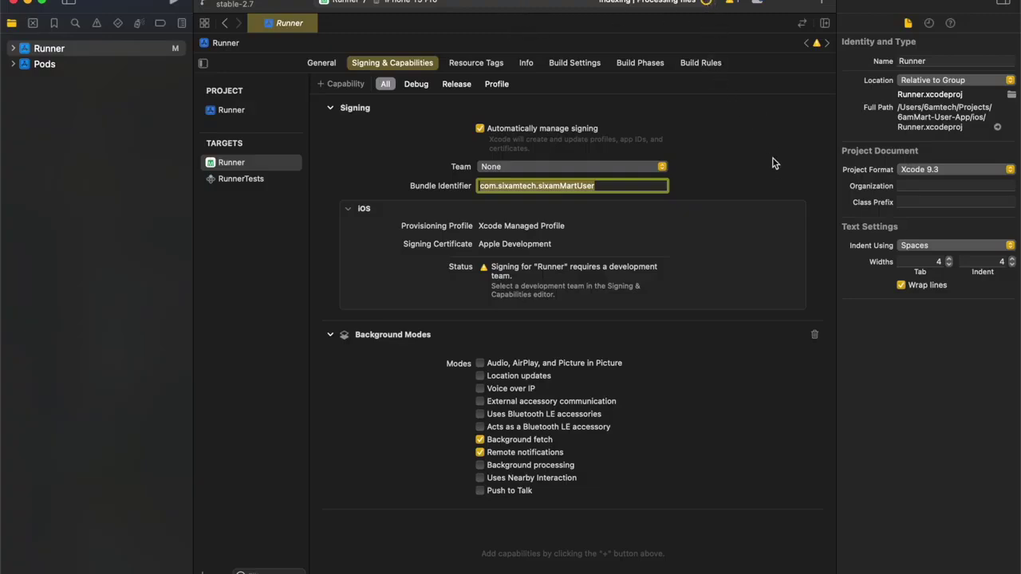
pyautogui.click(275, 281)
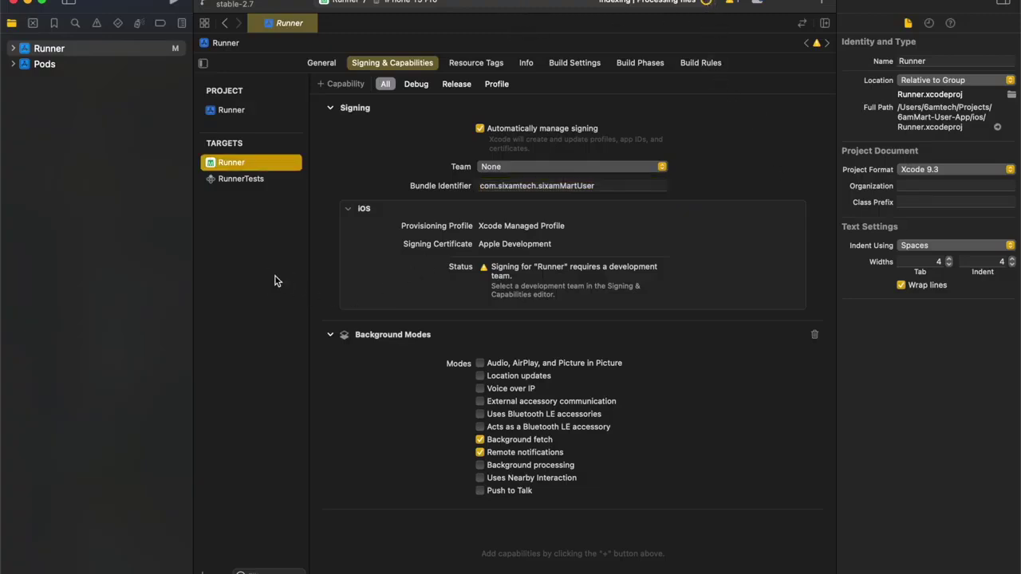
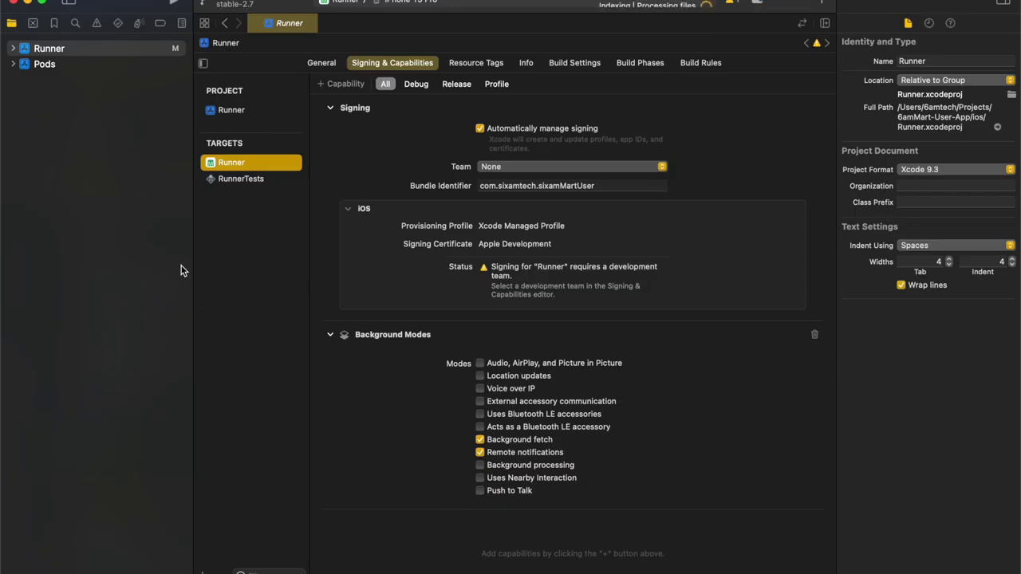
pyautogui.click(13, 3)
pyautogui.click(600, 240)
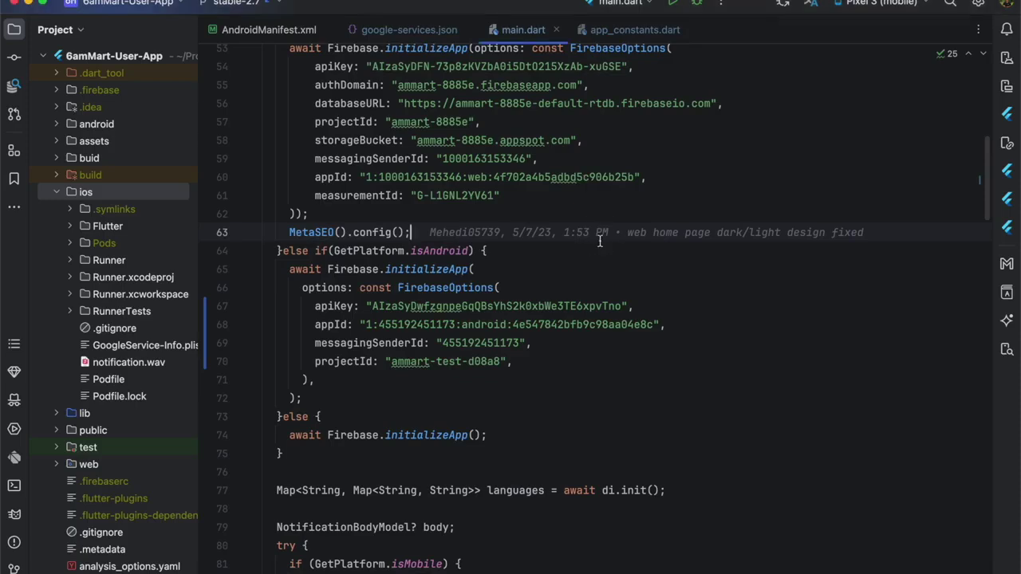
pyautogui.click(222, 324)
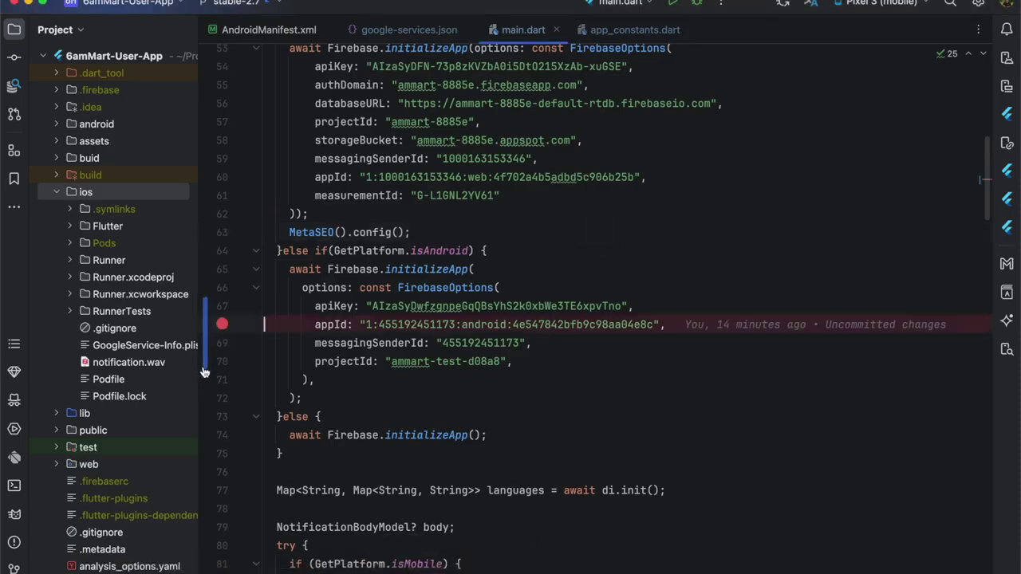
pyautogui.click(493, 343)
pyautogui.click(223, 326)
# Switch to Chrome, showing the Firebase project settings of 6amMart Test.
pyautogui.moveTo(625, 572)
pyautogui.click(790, 568)
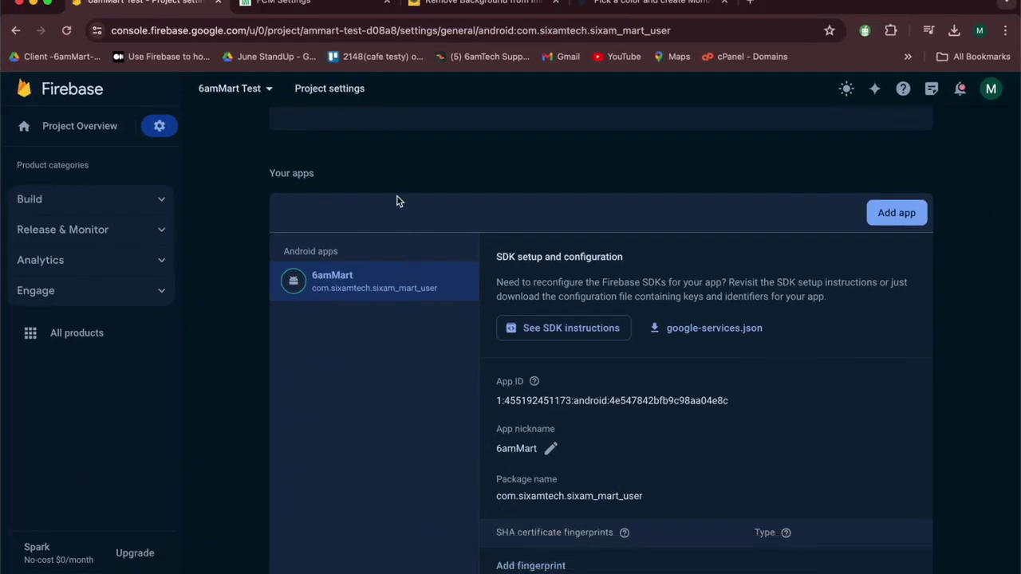
# Open the 6amMart Test project's general settings and start adding an Apple (iOS) app under Your apps.
pyautogui.scroll(3, 398, 201)
pyautogui.scroll(-2, 399, 201)
pyautogui.scroll(4, 520, 231)
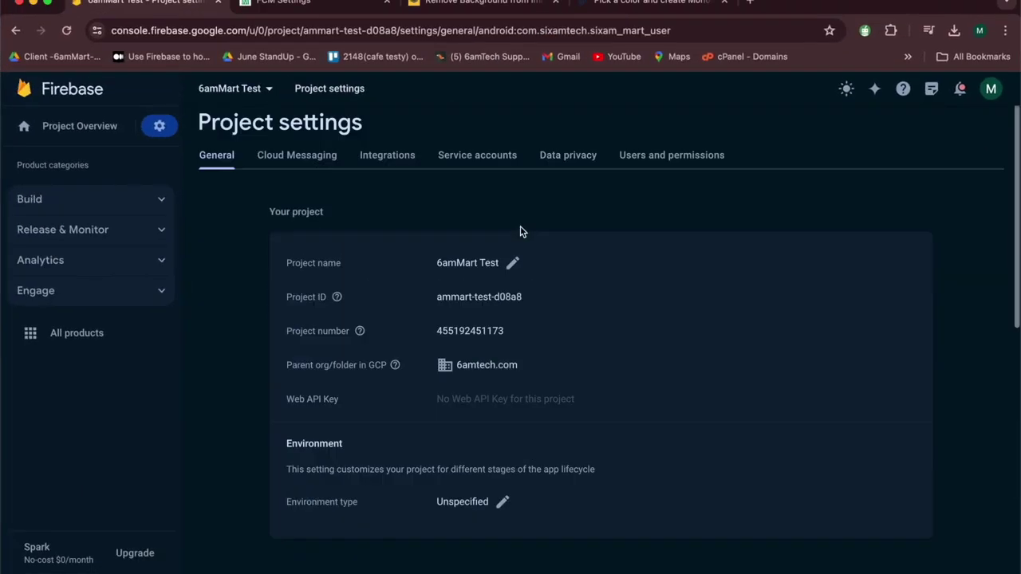
pyautogui.click(160, 126)
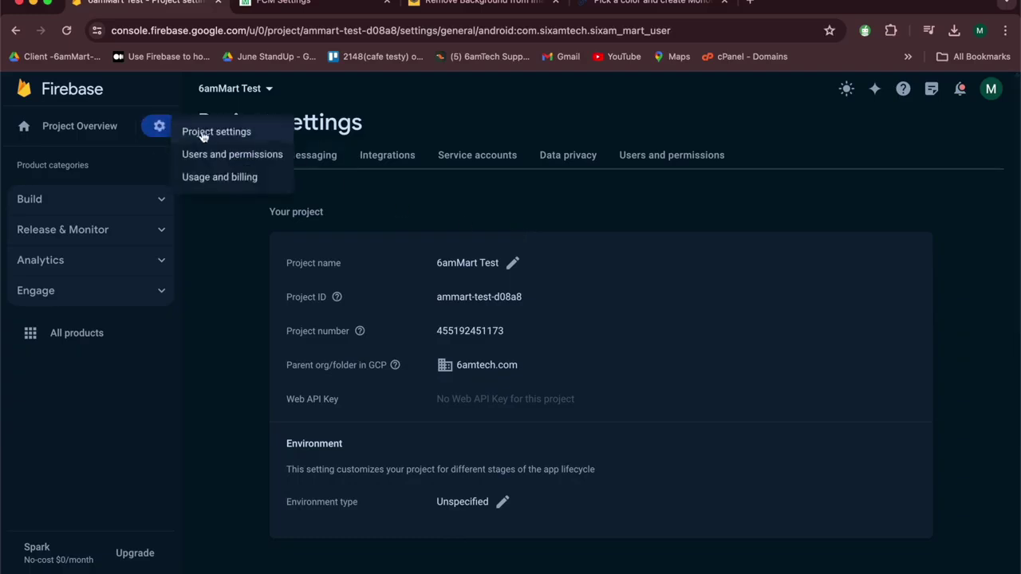
pyautogui.click(209, 134)
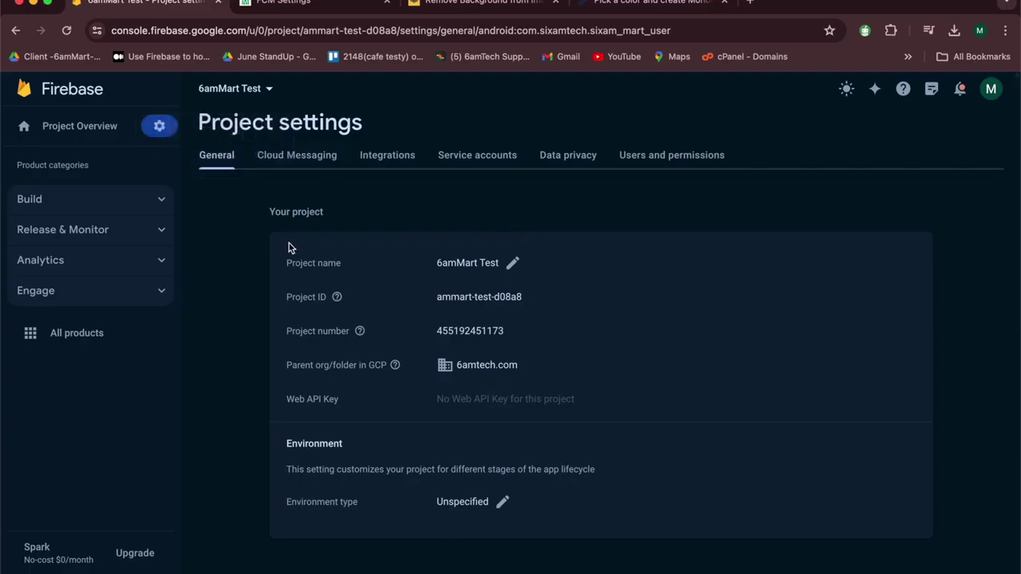
pyautogui.scroll(-6, 252, 228)
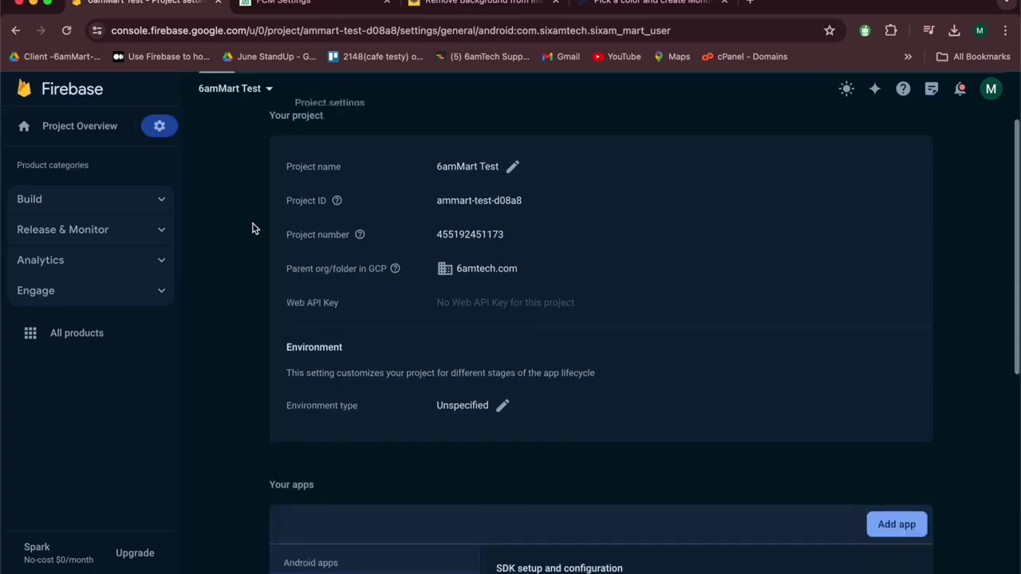
pyautogui.scroll(1, 415, 328)
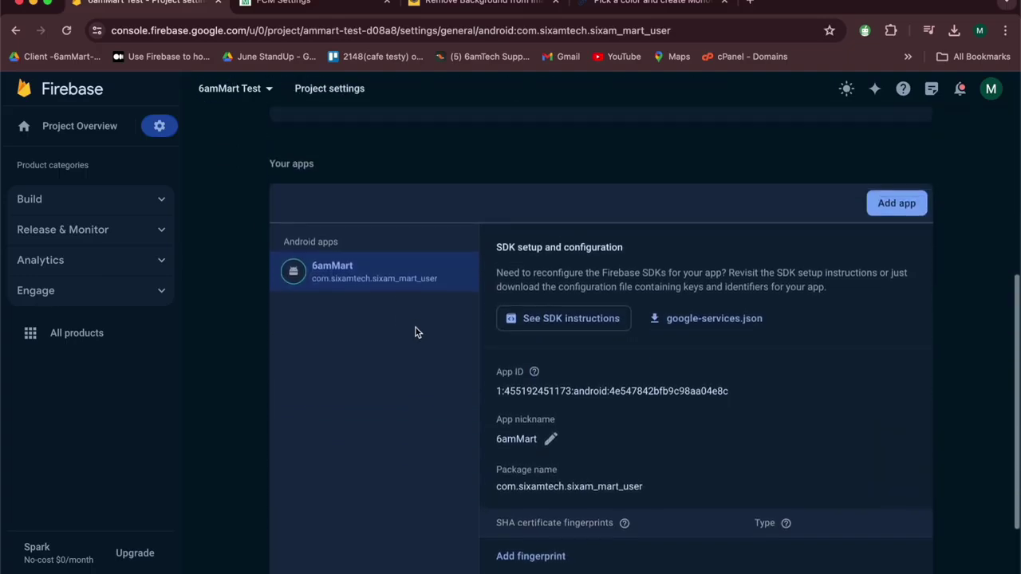
pyautogui.click(895, 205)
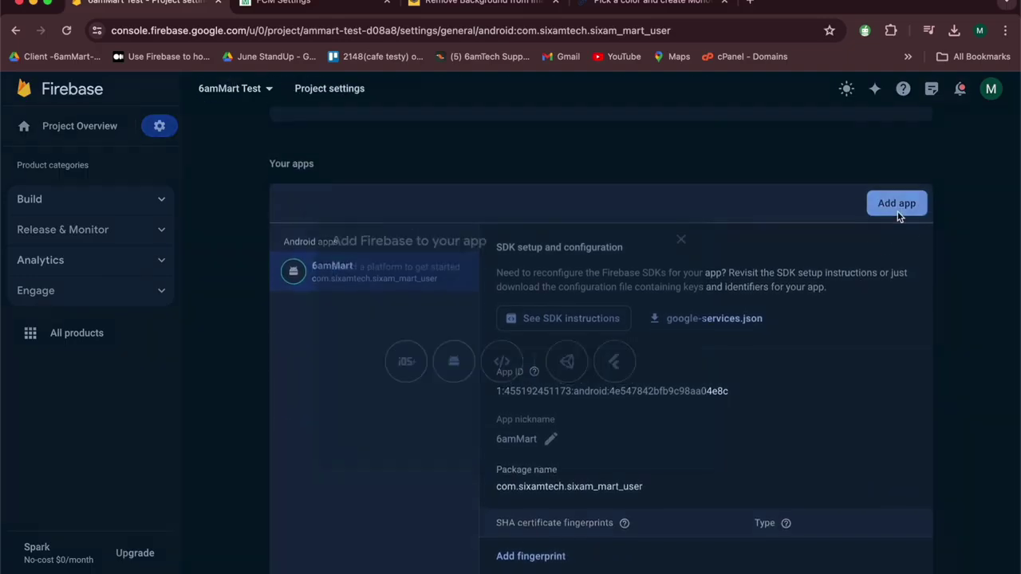
pyautogui.click(400, 364)
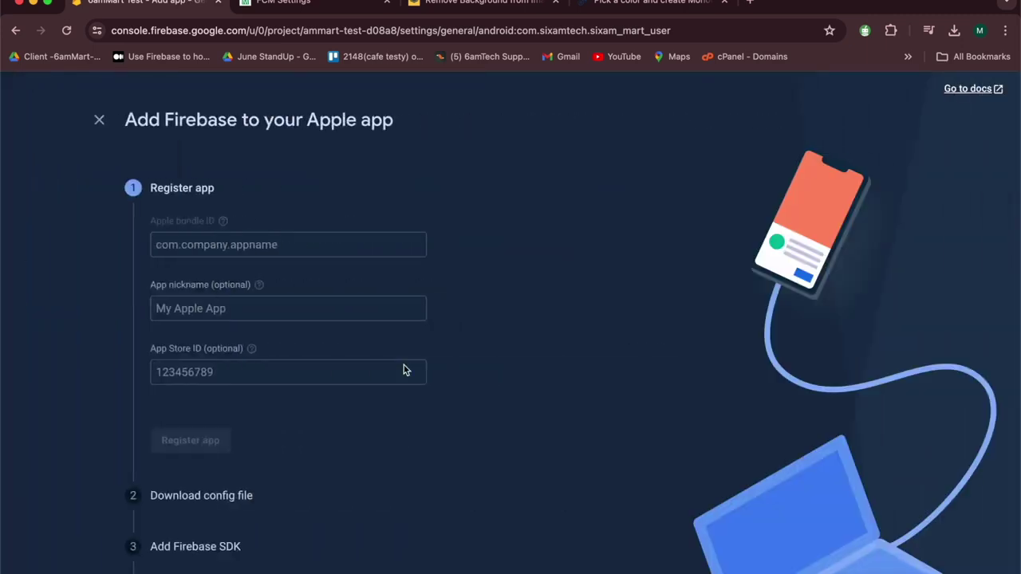
# Paste the copied identifier com.sixamtech.sixamMartUser as the Apple bundle ID.
pyautogui.click(194, 246)
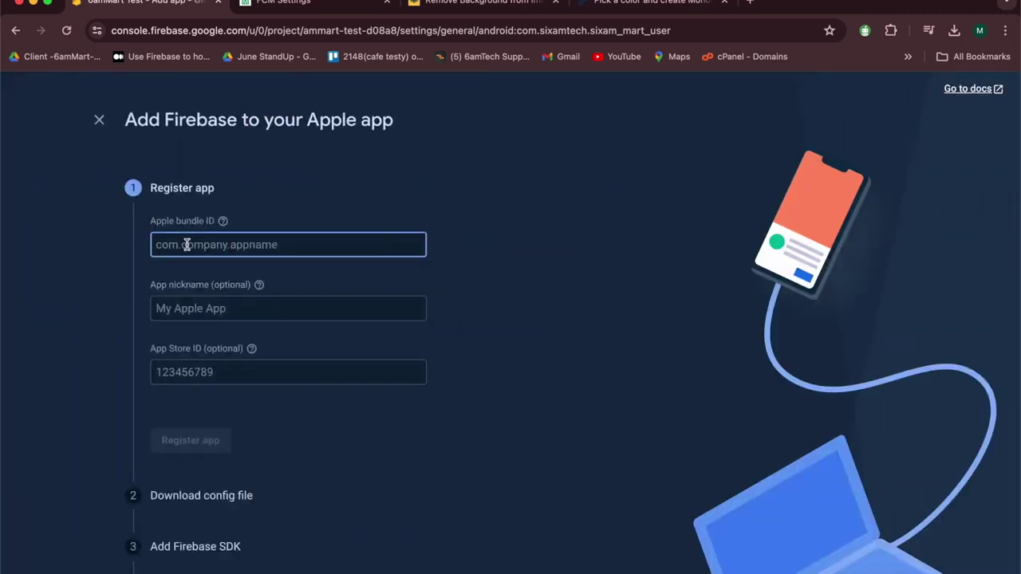
pyautogui.rightClick(187, 245)
pyautogui.click(269, 347)
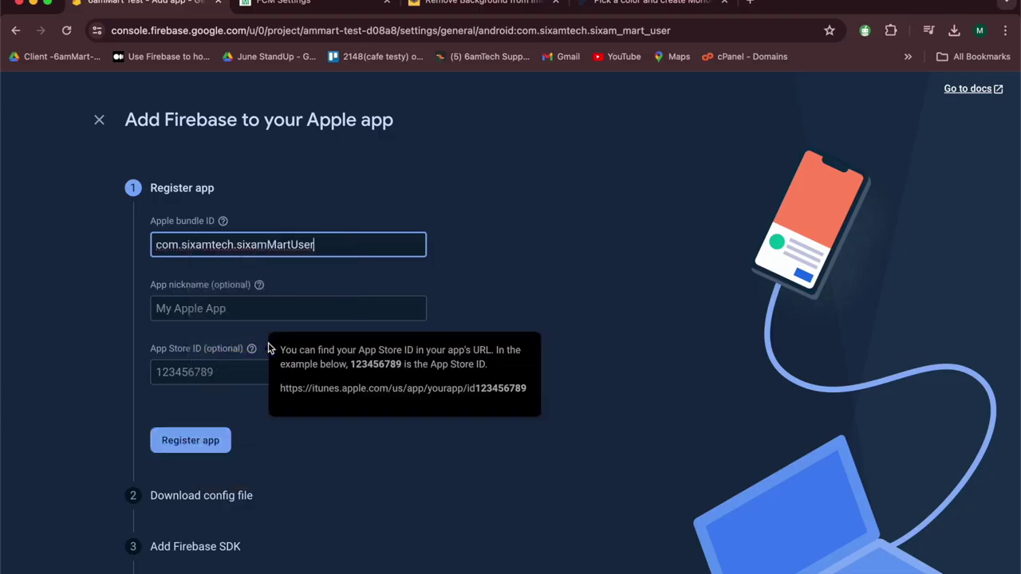
# Switch to Android Studio and copy the appName value 6amMart from app_constants.dart.
pyautogui.click(197, 311)
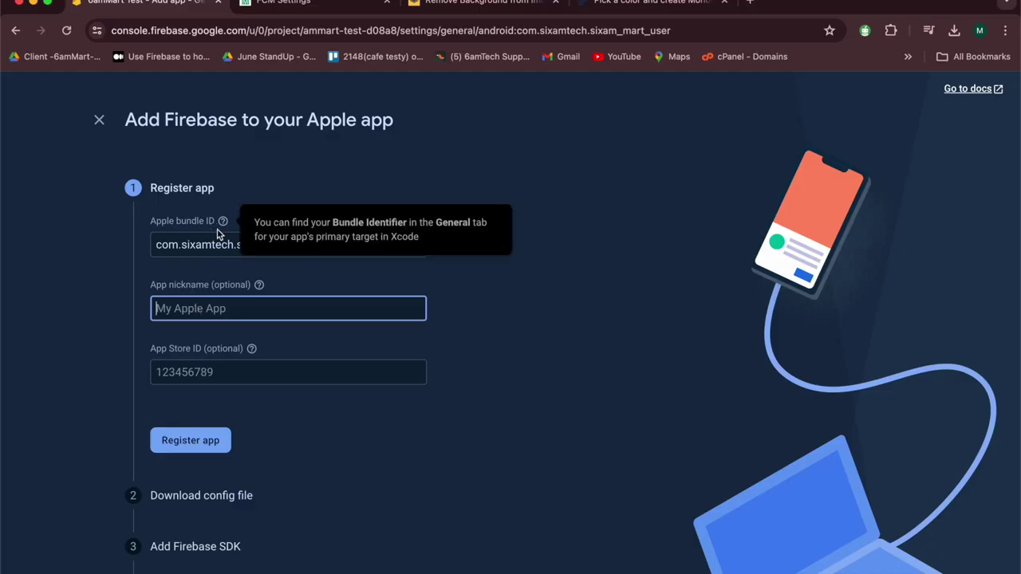
pyautogui.moveTo(527, 572)
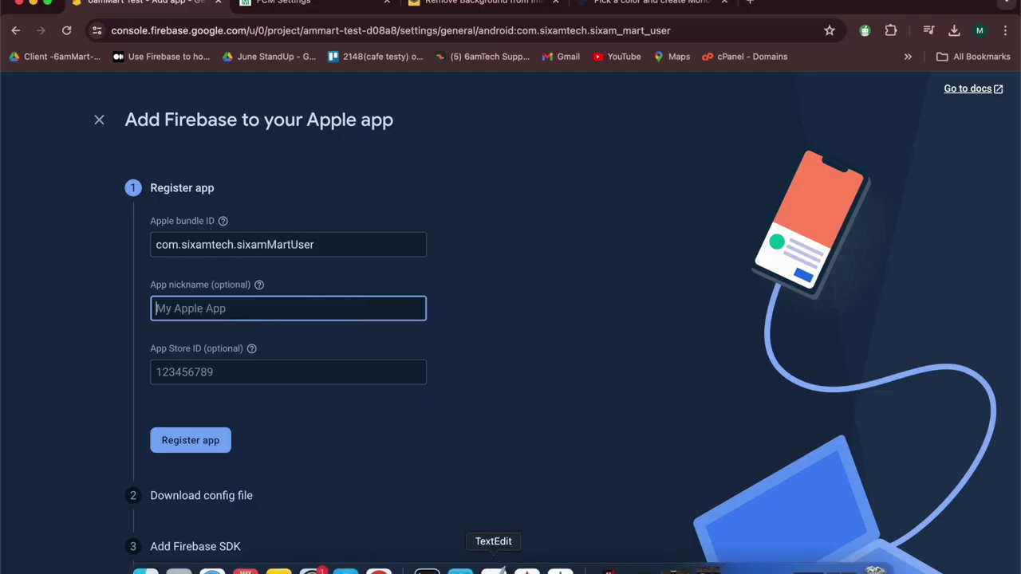
pyautogui.click(560, 571)
pyautogui.click(515, 307)
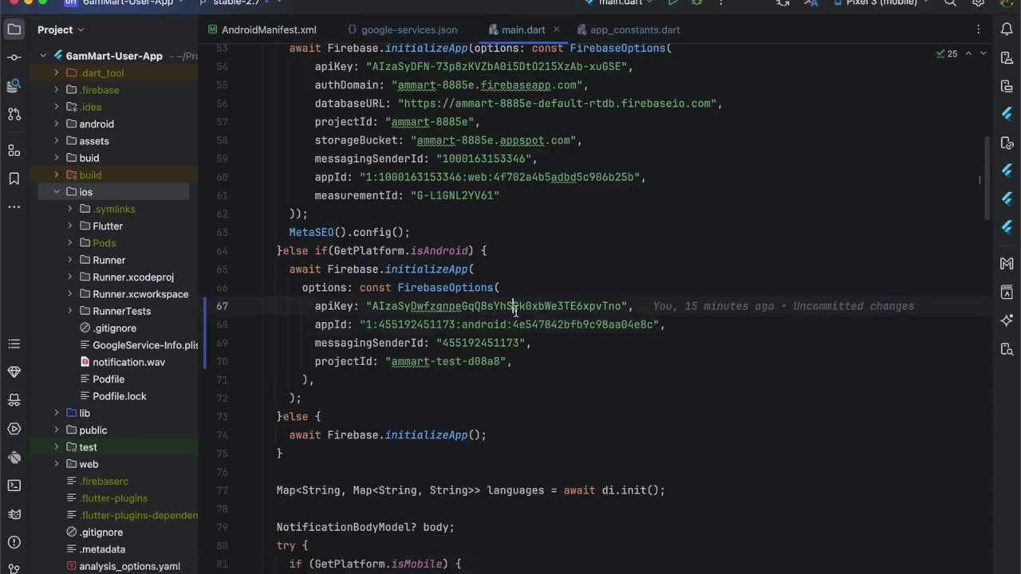
pyautogui.scroll(10, 394, 137)
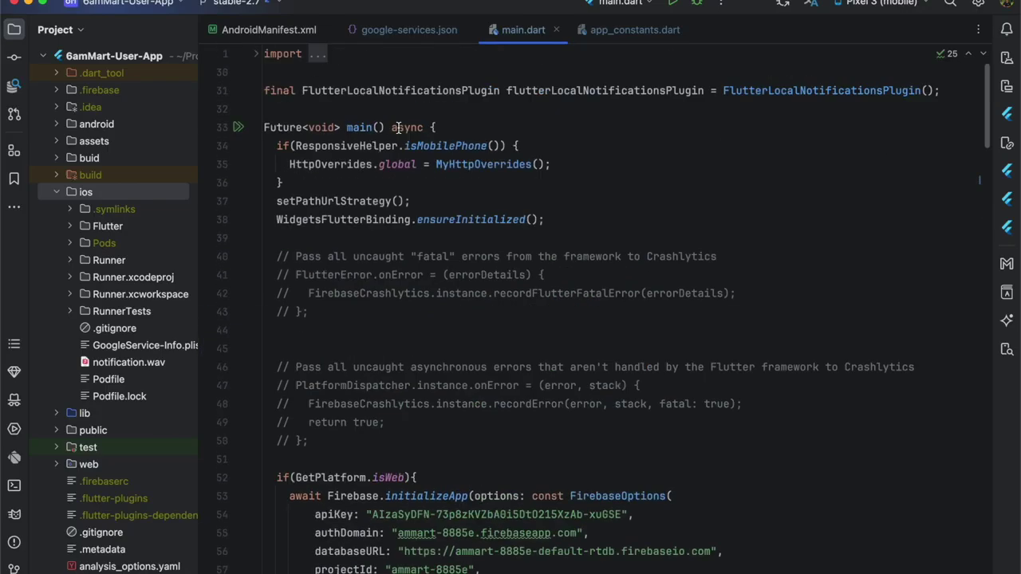
pyautogui.scroll(-1, 398, 129)
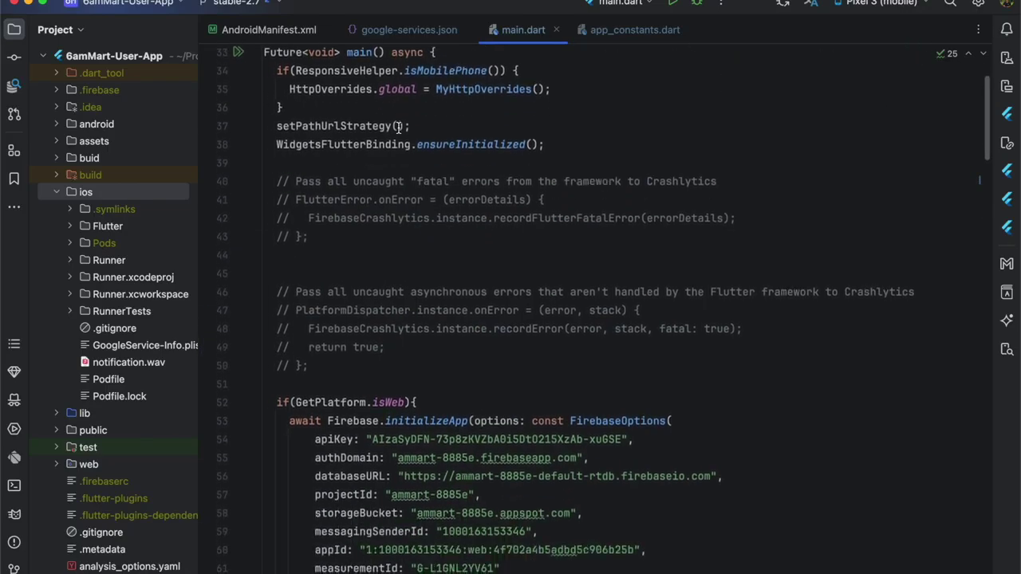
pyautogui.click(630, 30)
pyautogui.click(483, 164)
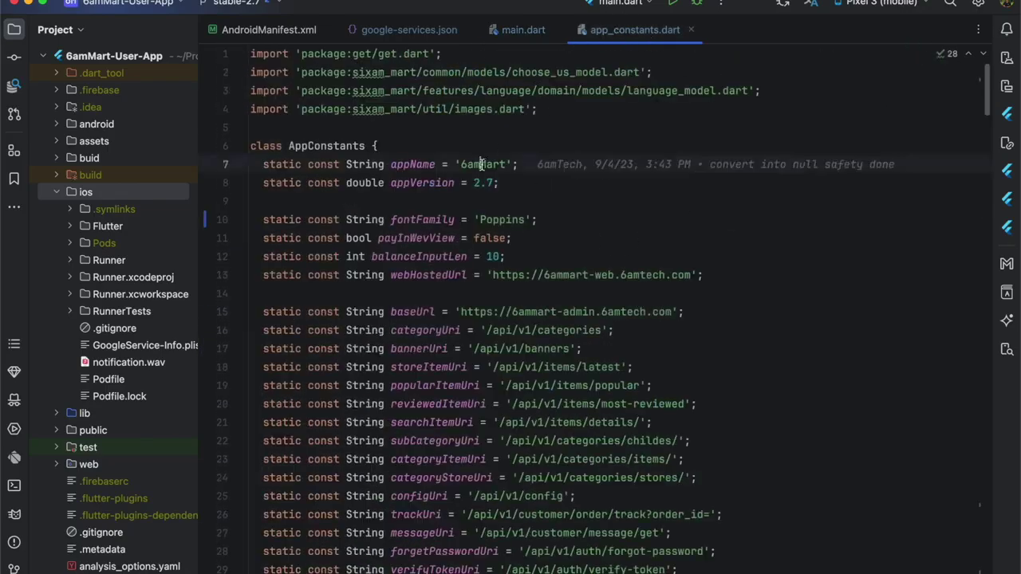
pyautogui.doubleClick(483, 165)
pyautogui.rightClick(484, 164)
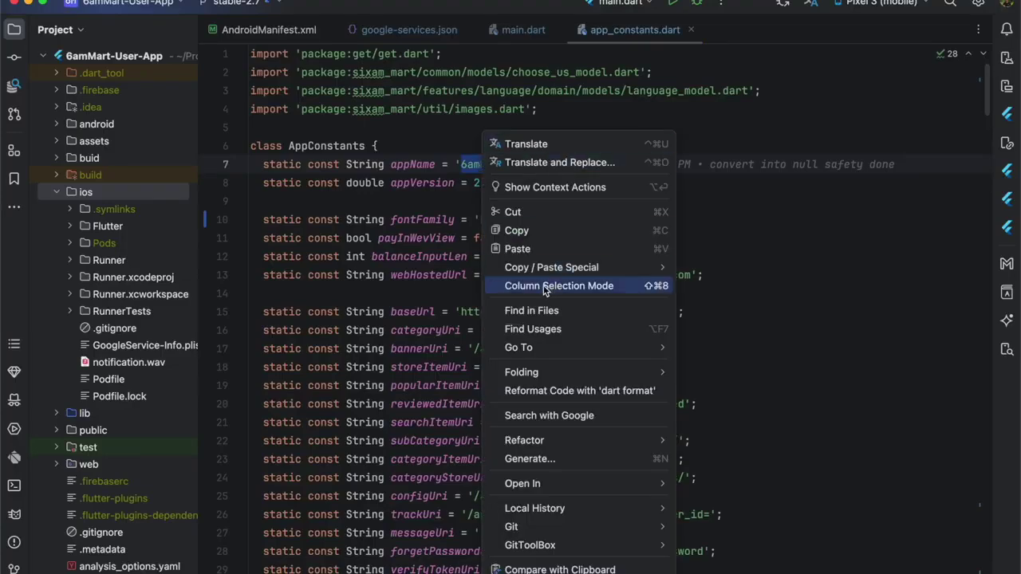
pyautogui.click(543, 232)
# Return to Chrome, set the Apple app's nickname to 6amMart and register the app.
pyautogui.click(29, 4)
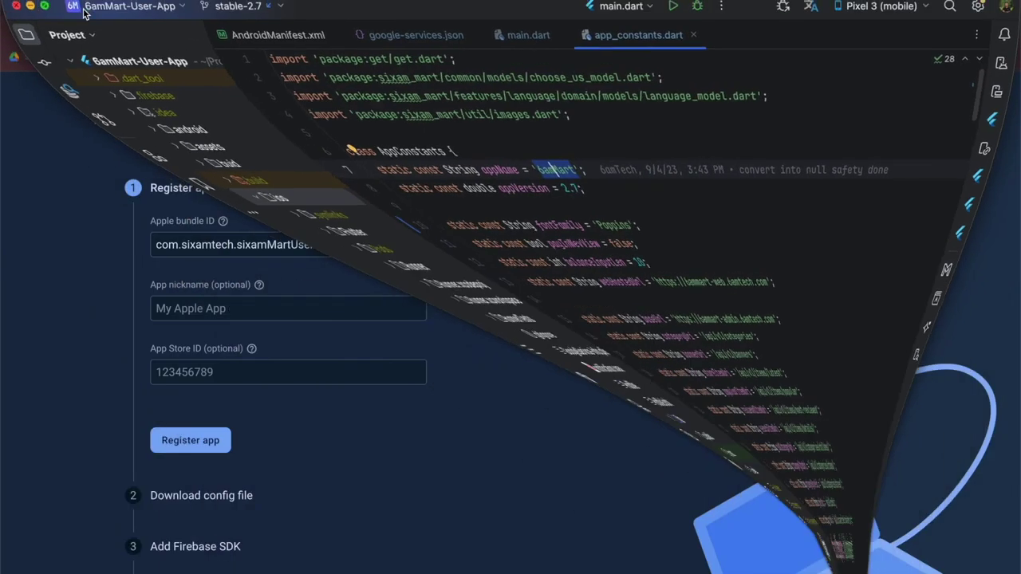
pyautogui.click(230, 317)
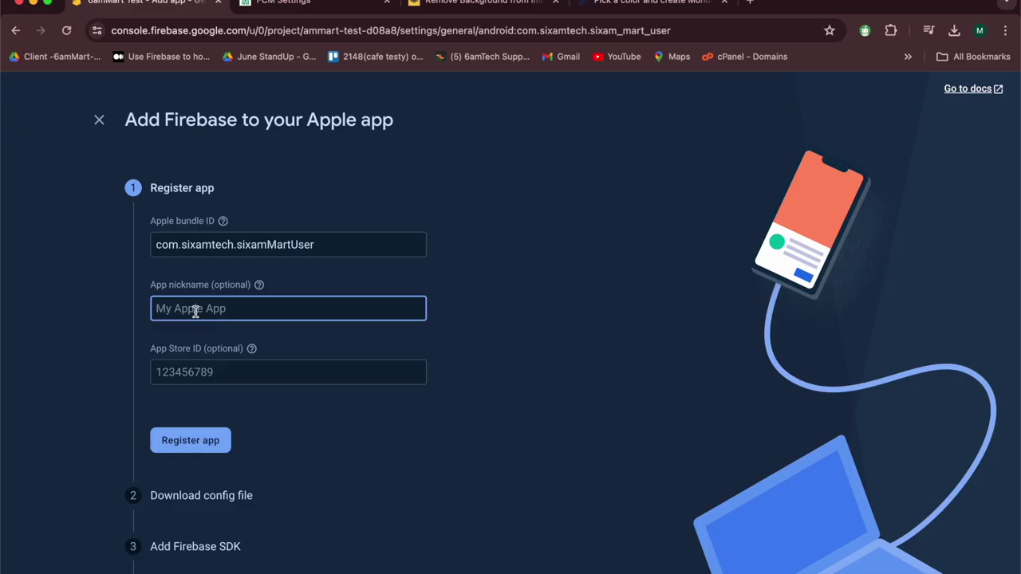
pyautogui.rightClick(196, 311)
pyautogui.click(275, 413)
pyautogui.click(197, 450)
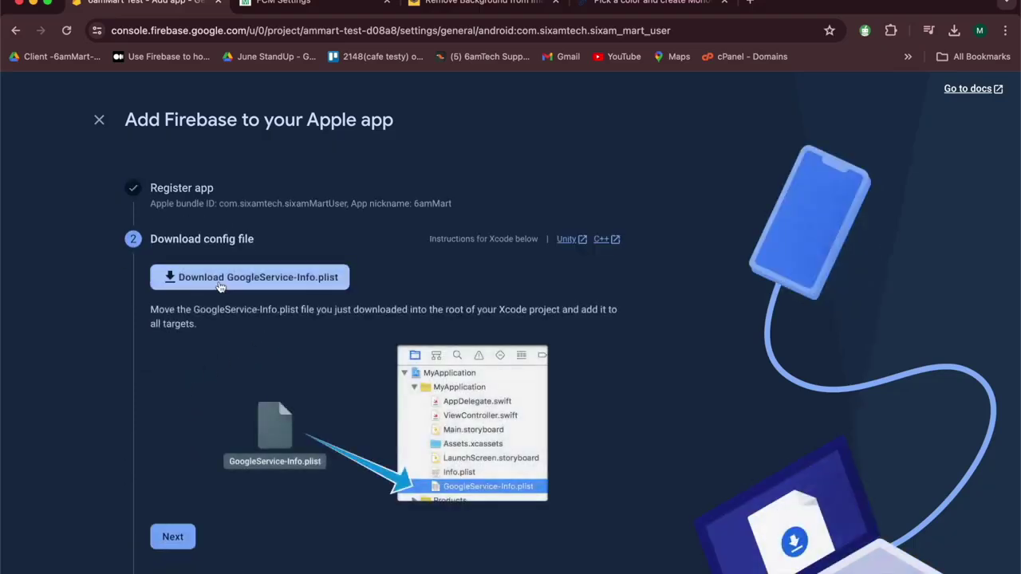
# Download GoogleService-Info.plist, go through the remaining setup stages without changes and return to the new iOS app in the project settings.
pyautogui.click(266, 278)
pyautogui.click(165, 538)
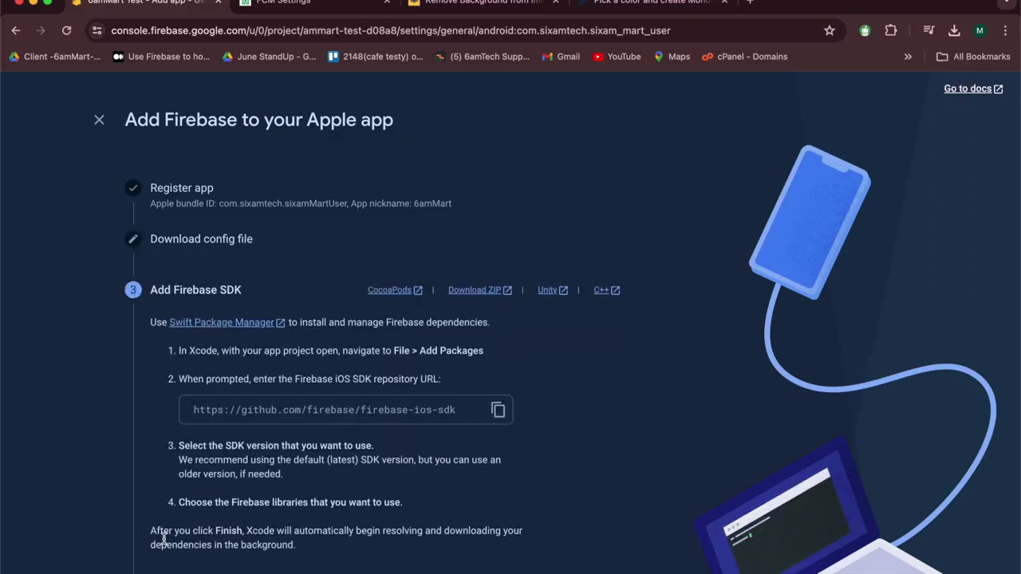
pyautogui.scroll(-3, 231, 470)
pyautogui.click(231, 399)
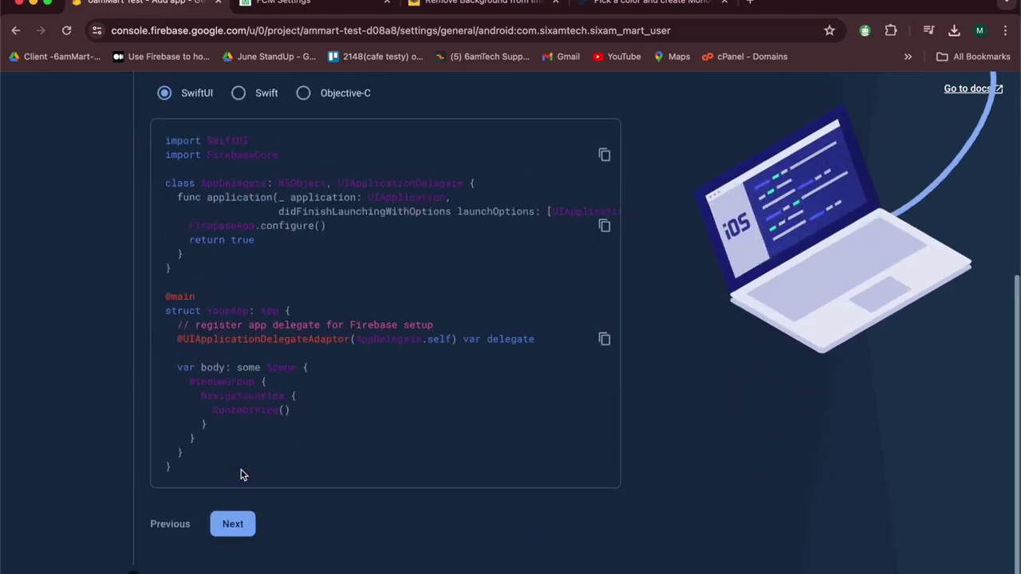
pyautogui.click(233, 517)
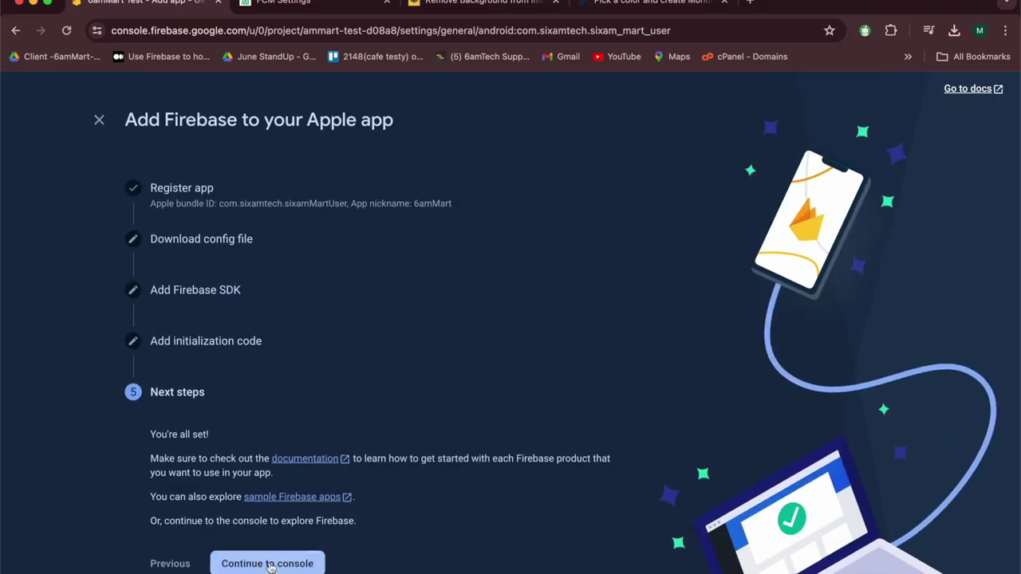
pyautogui.click(270, 564)
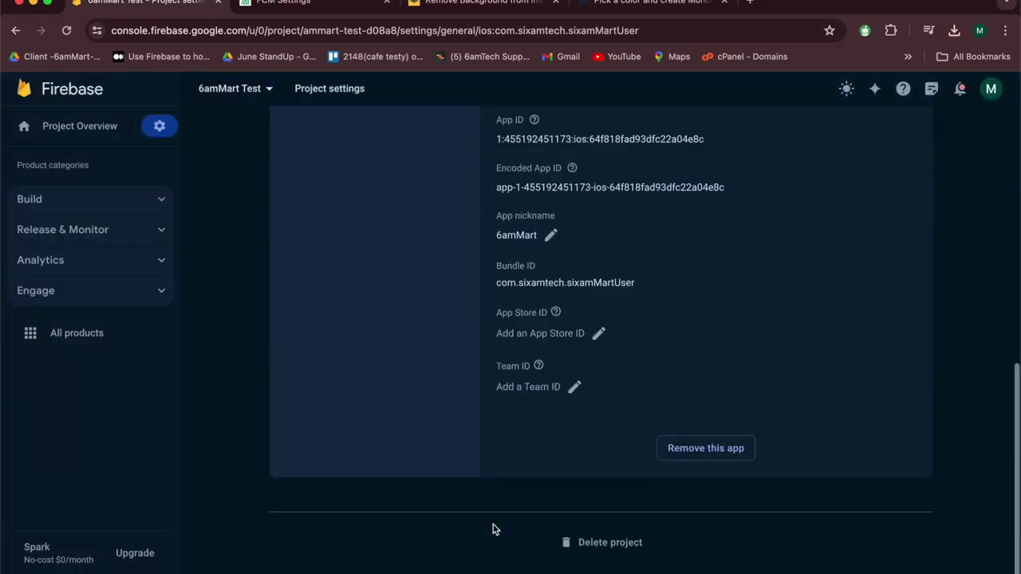
pyautogui.scroll(4, 442, 381)
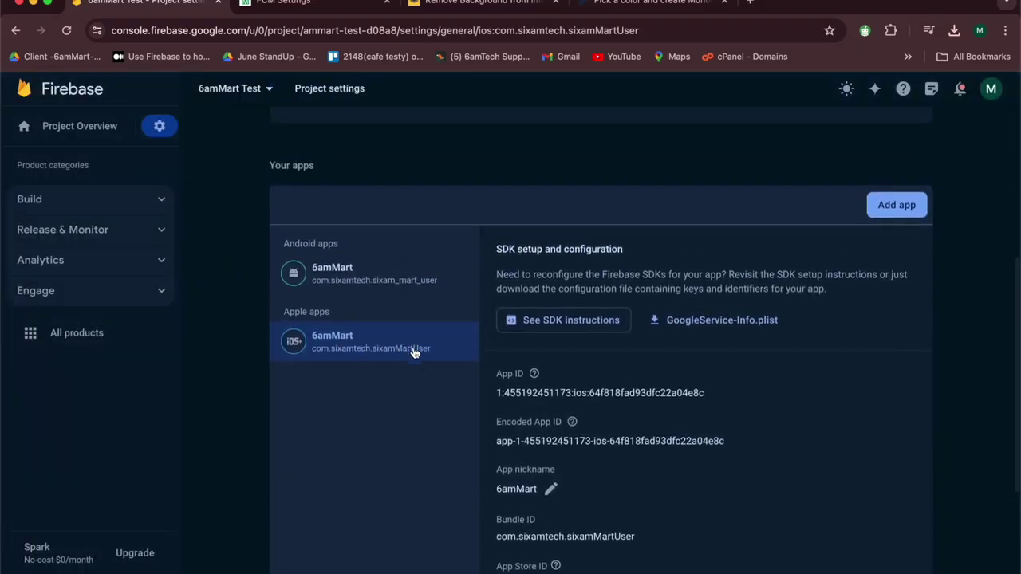
# Switch to Finder and copy GoogleService-Info.plist from the Downloads folder.
pyautogui.moveTo(444, 570)
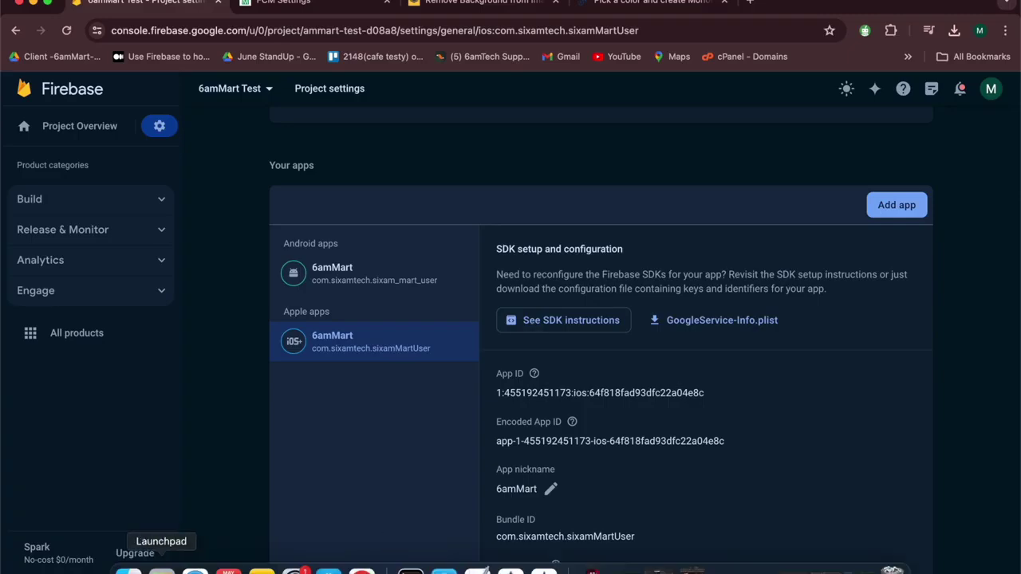
pyautogui.click(128, 572)
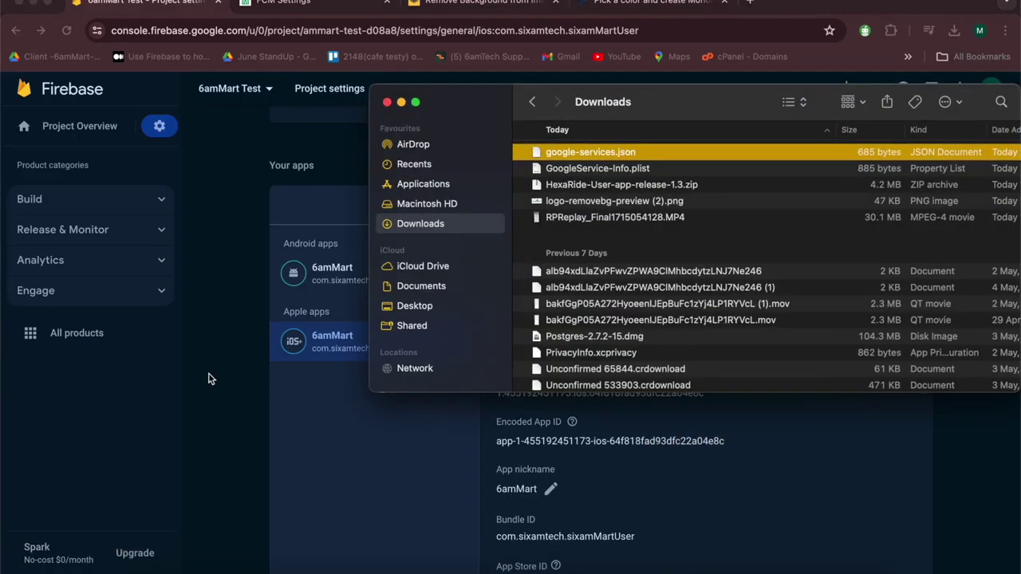
pyautogui.click(603, 169)
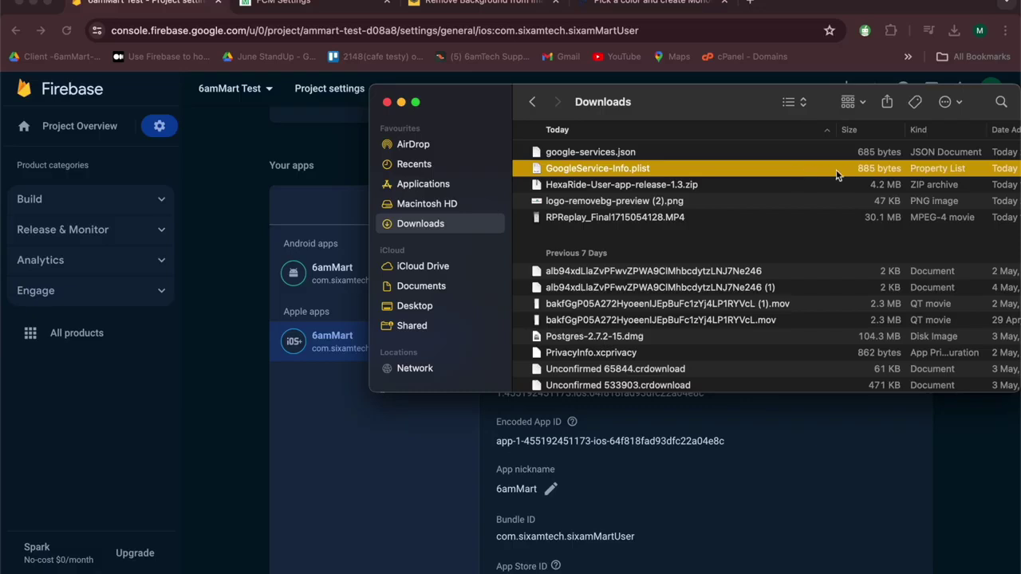
pyautogui.moveTo(743, 109); pyautogui.dragTo(692, 114)
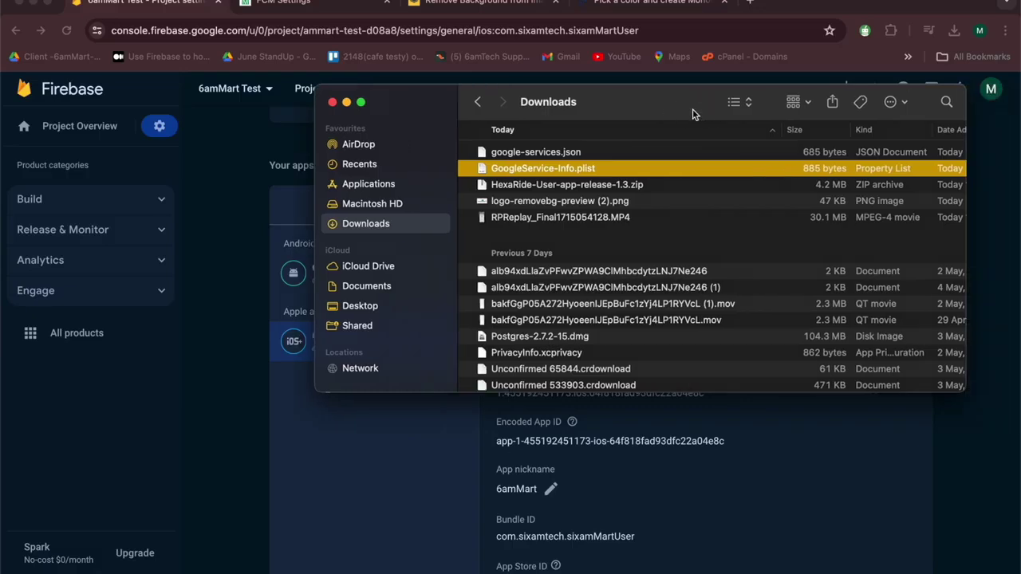
pyautogui.rightClick(531, 168)
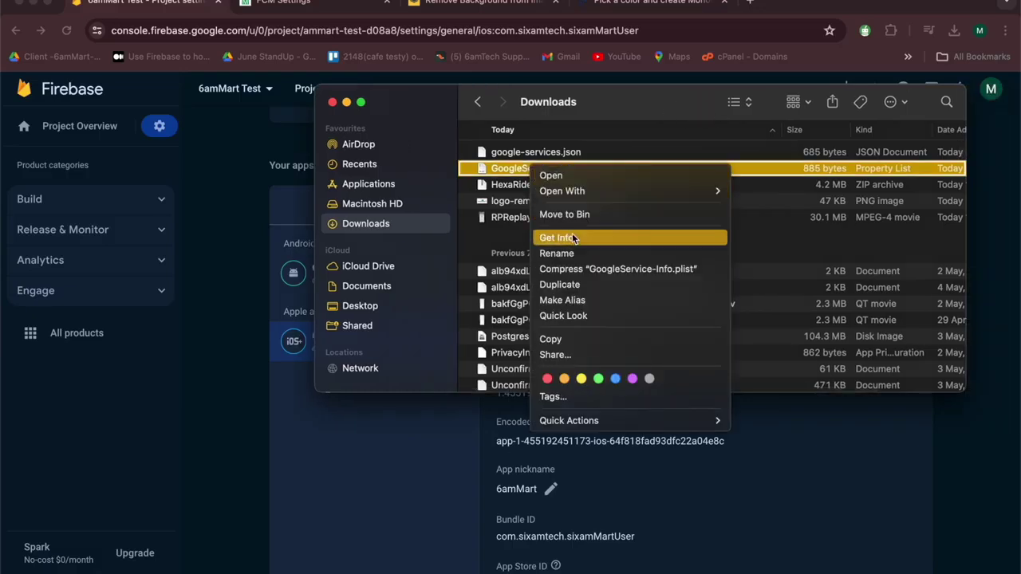
pyautogui.click(569, 340)
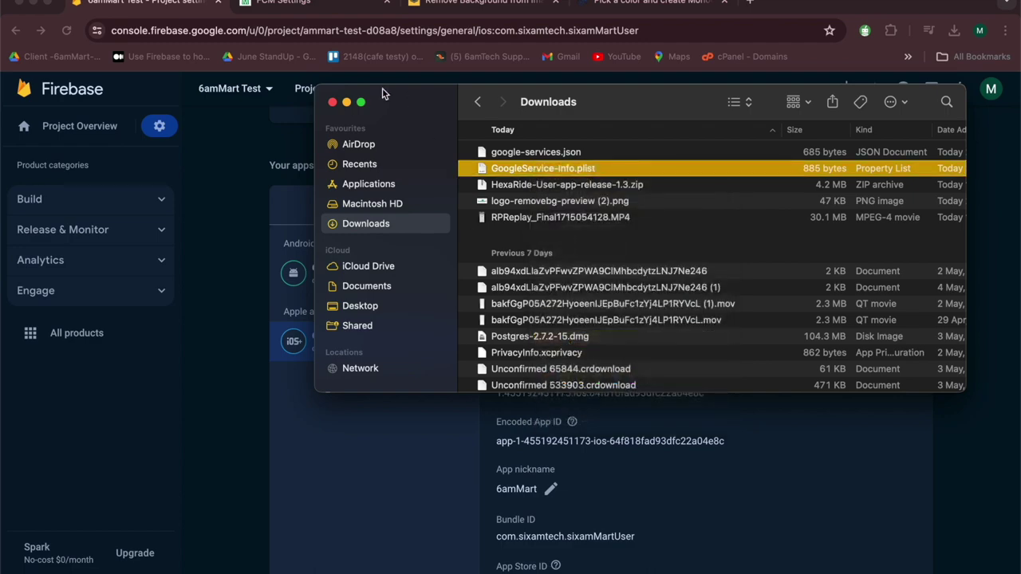
# Minimize the Finder and Chrome windows and switch to the 6amMart-User-App project in Android Studio.
pyautogui.click(347, 102)
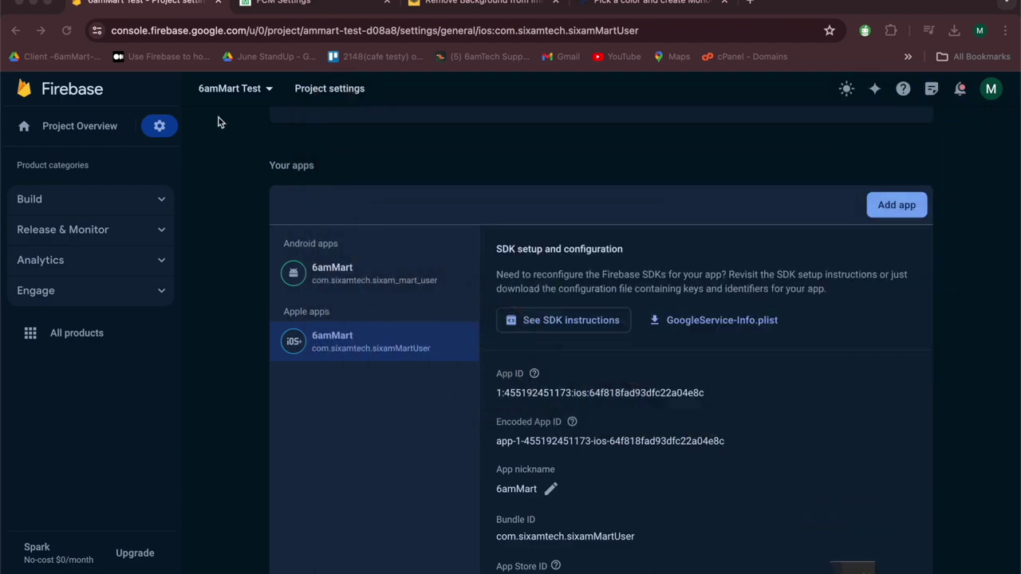
pyautogui.click(33, 3)
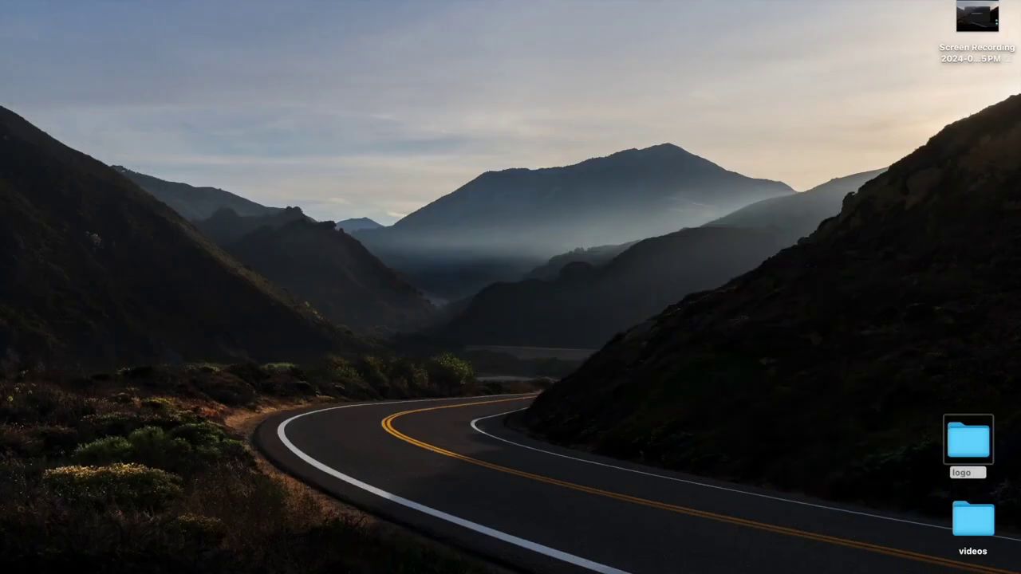
pyautogui.moveTo(809, 568)
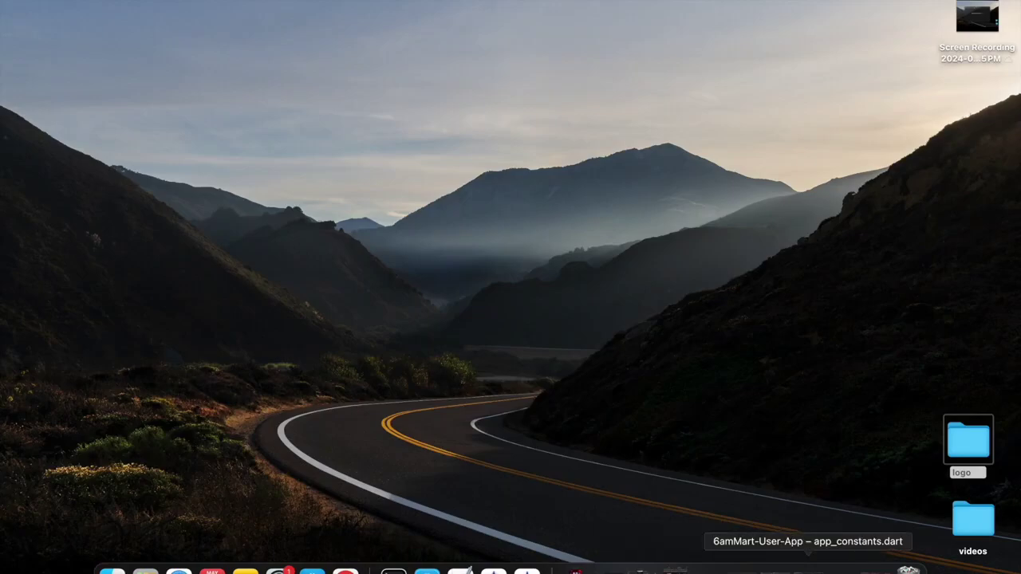
pyautogui.click(814, 568)
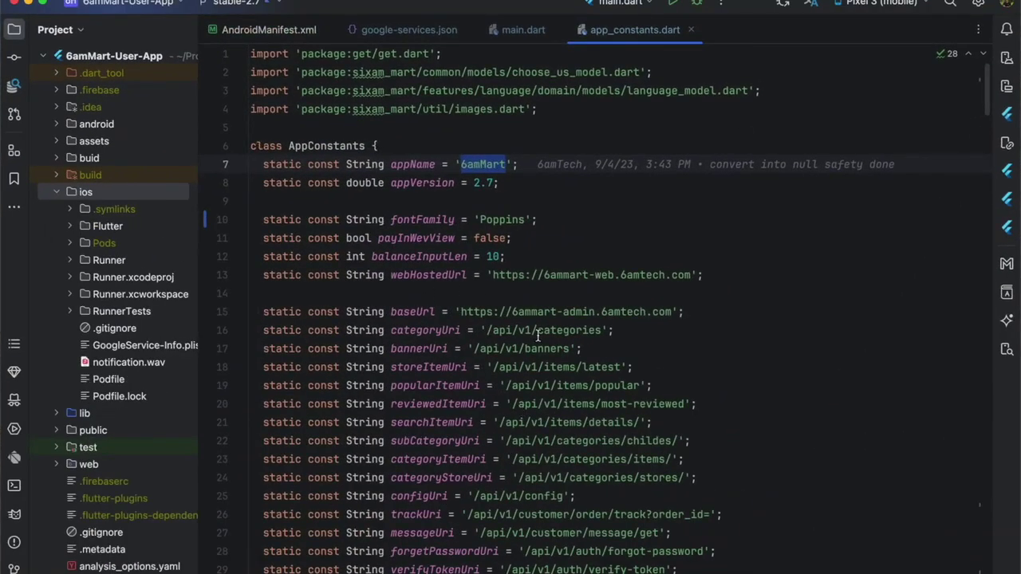
pyautogui.click(491, 348)
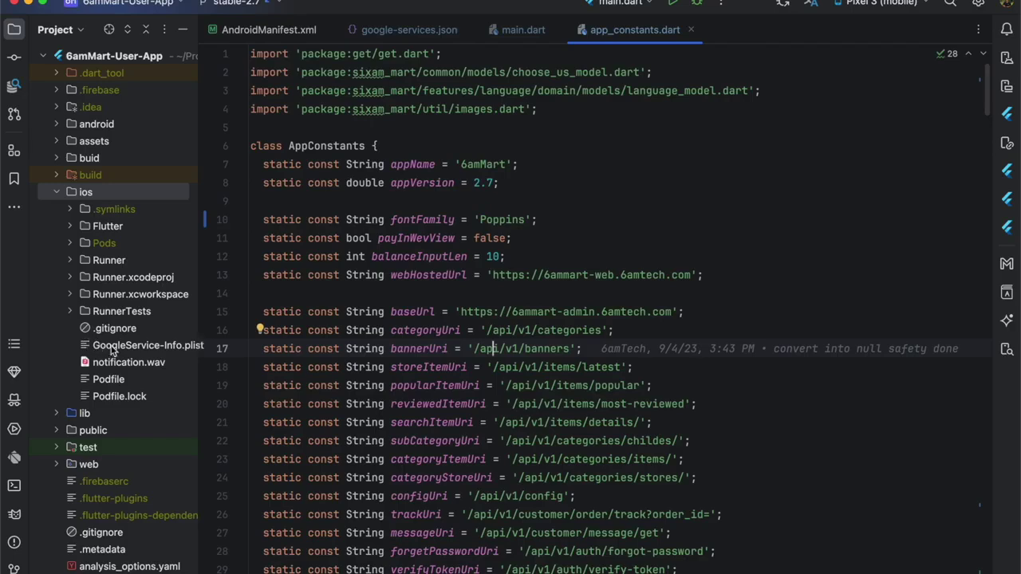
# Delete the existing GoogleService-Info.plist file from the project's ios folder.
pyautogui.click(142, 348)
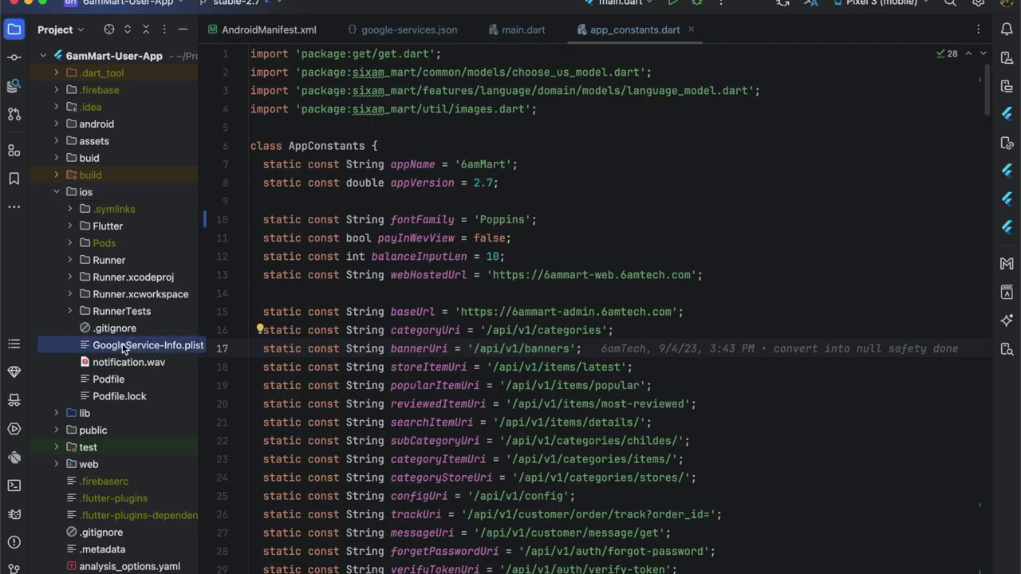
pyautogui.rightClick(135, 349)
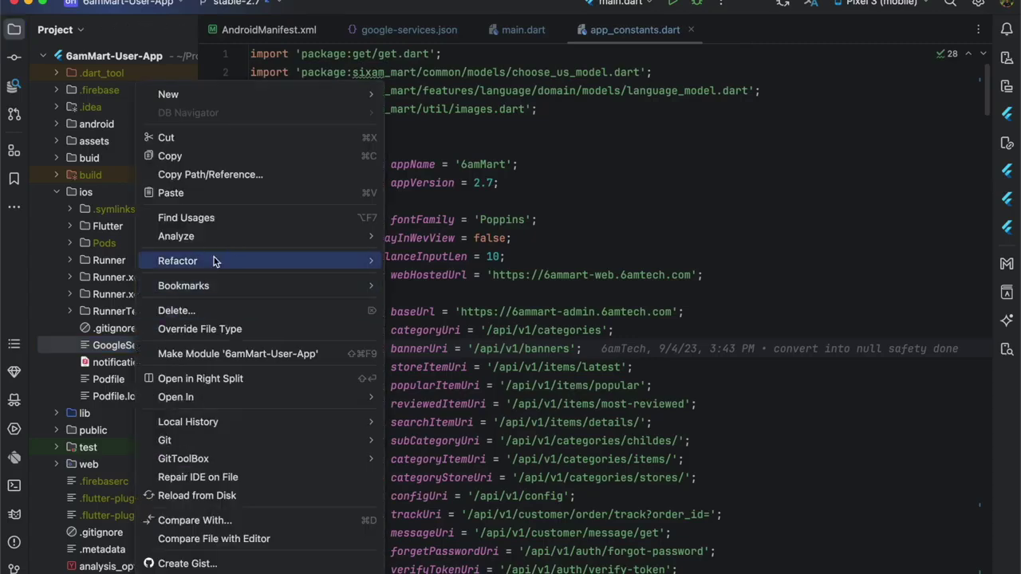
pyautogui.click(235, 312)
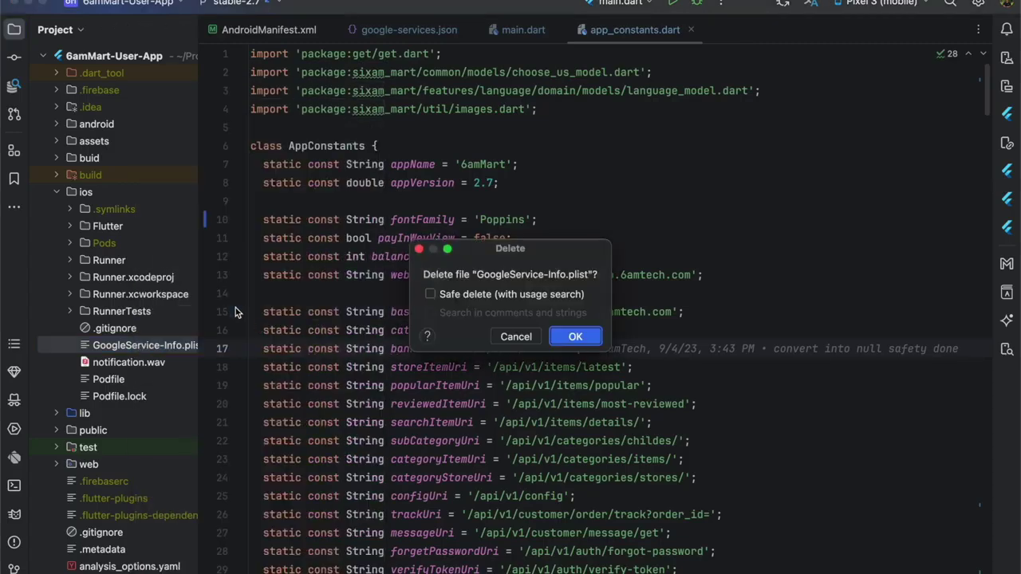
pyautogui.click(572, 331)
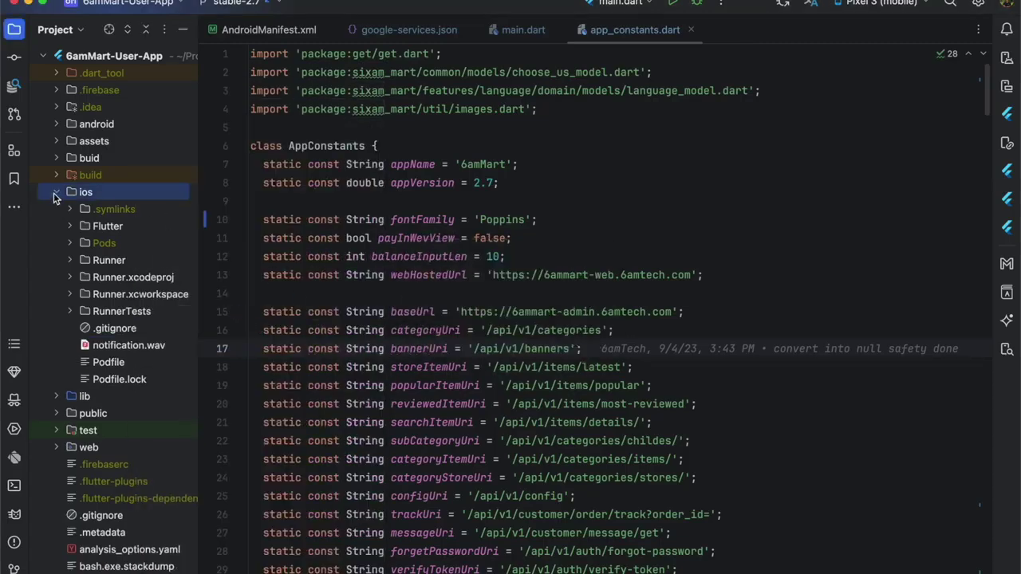
# Paste the copied GoogleService-Info.plist into the ios folder under the same name and review its contents in the editor.
pyautogui.rightClick(85, 198)
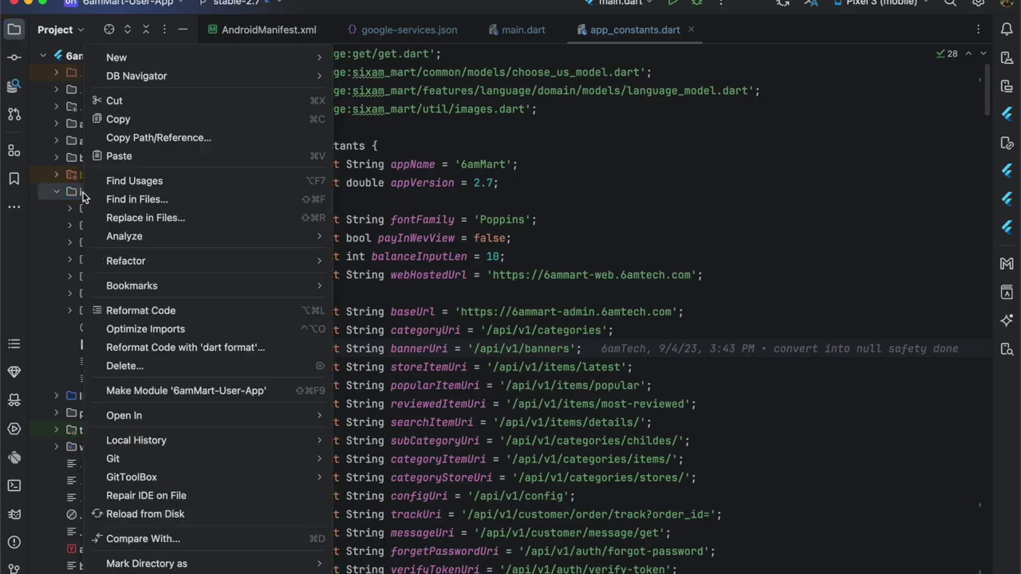
pyautogui.click(178, 157)
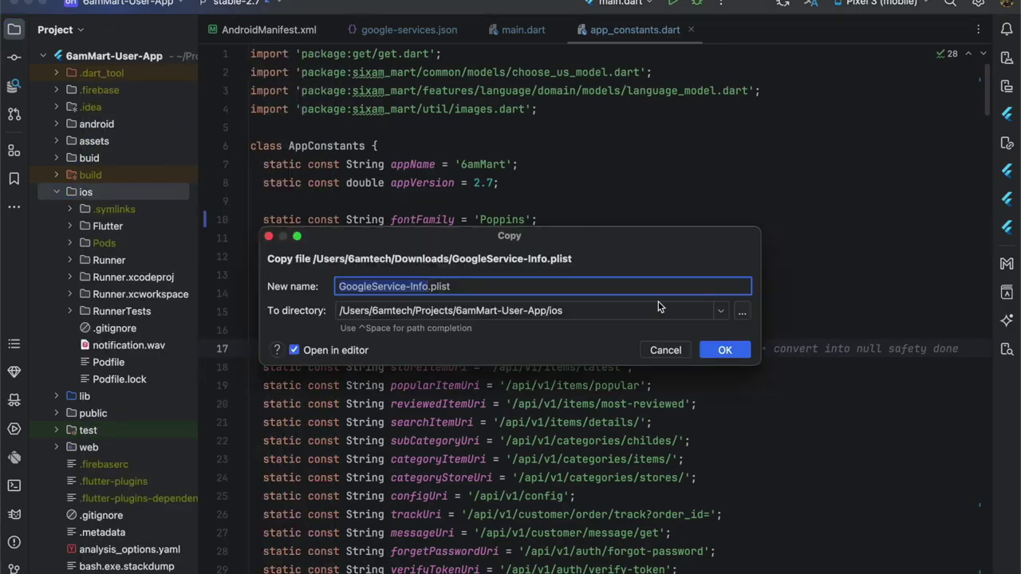
pyautogui.click(724, 349)
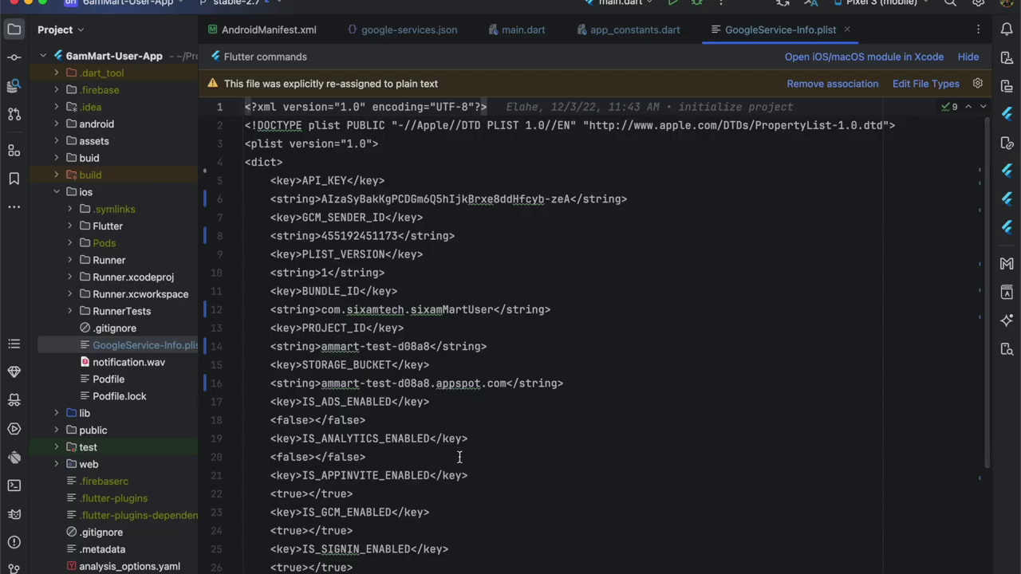
pyautogui.scroll(-3, 459, 456)
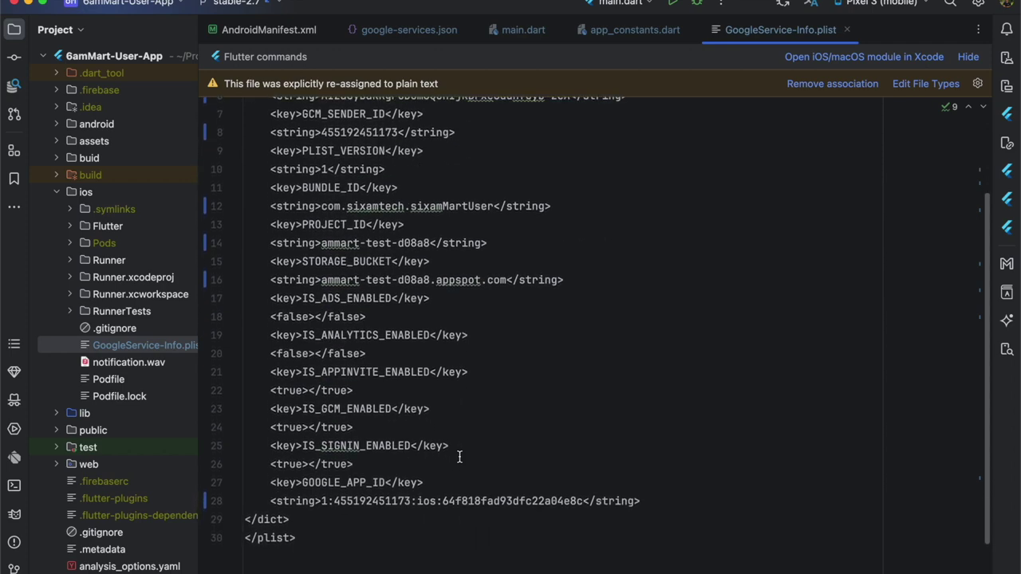
pyautogui.scroll(5, 459, 457)
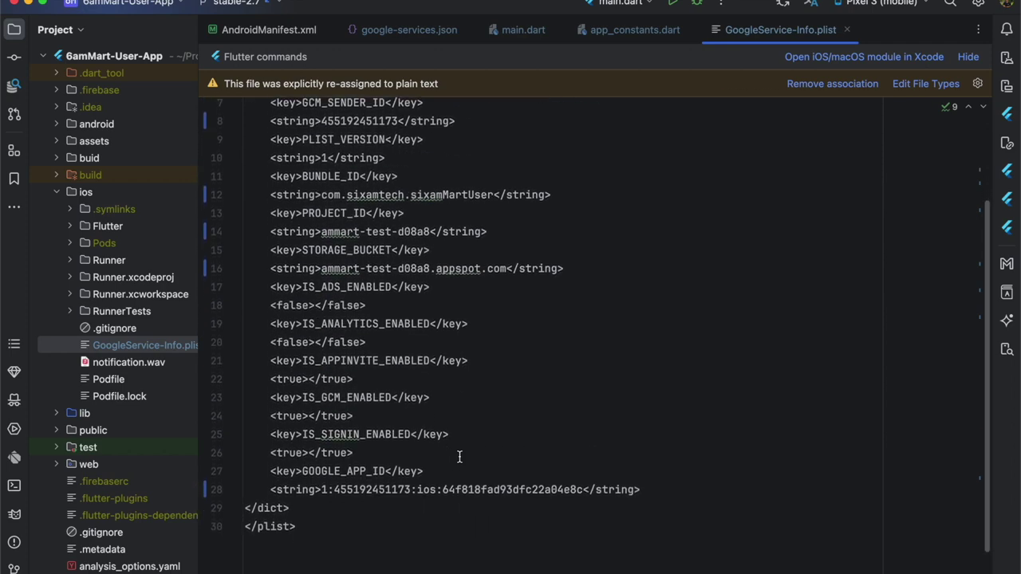
pyautogui.scroll(1, 460, 456)
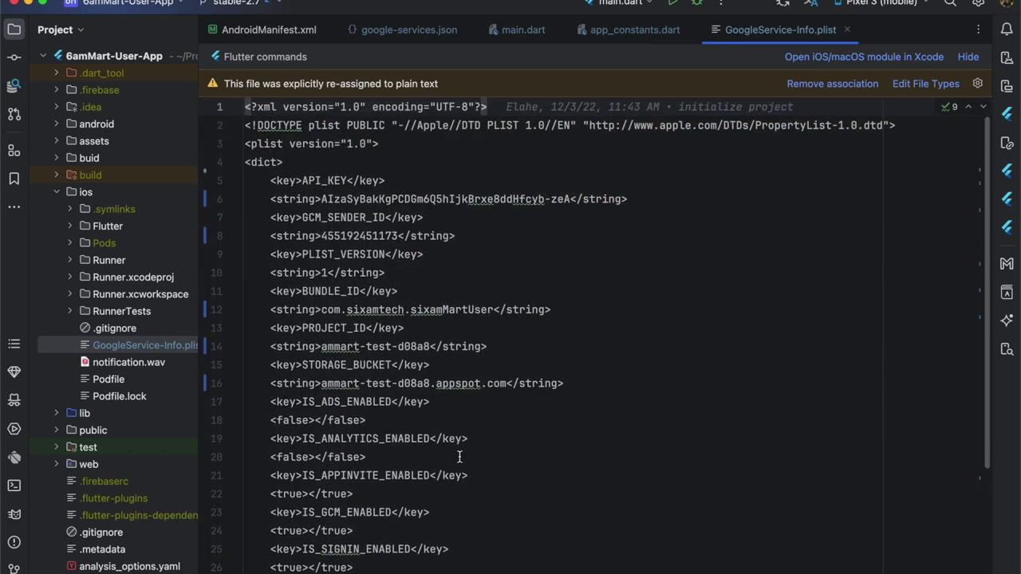
pyautogui.click(456, 266)
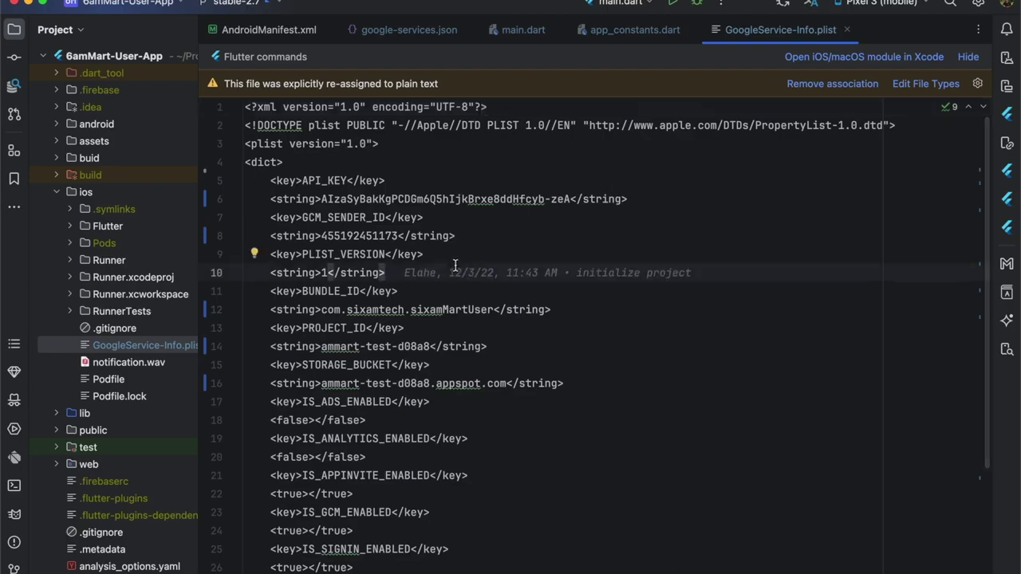
pyautogui.click(460, 163)
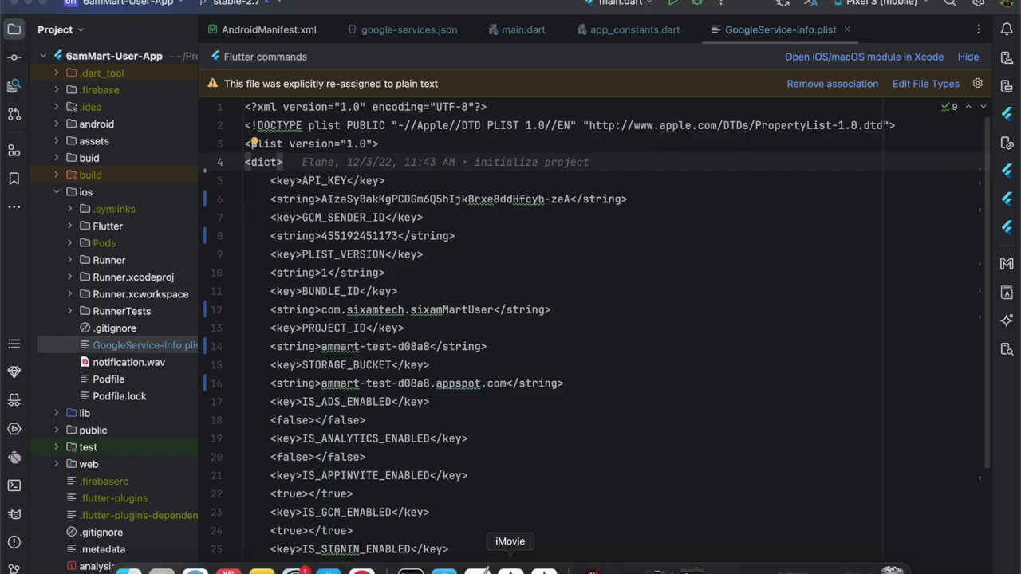
# In the info note, write "And that's way you need to create one firebase project and every app you need to create multiple app under this firebase project.".
pyautogui.click(511, 566)
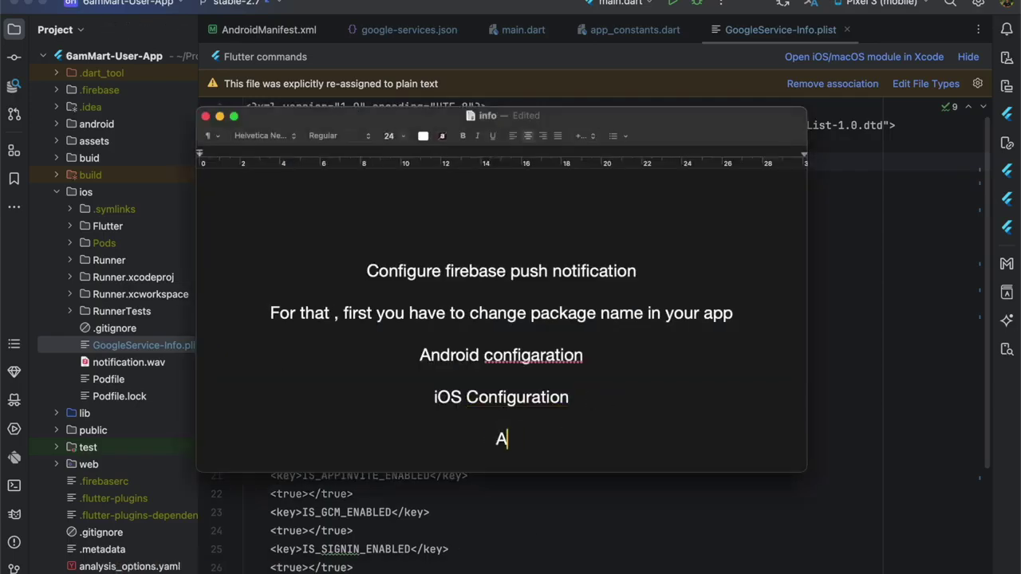
pyautogui.write('y you need to create on')
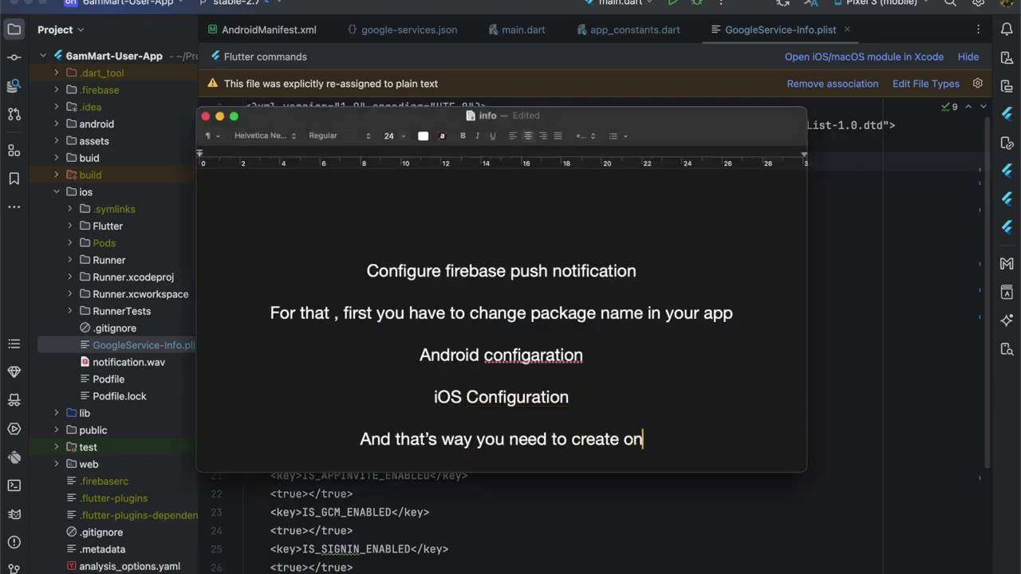
pyautogui.write('e firebase project for')
pyautogui.press('BackSpace')
pyautogui.press('BackSpace')
pyautogui.press('BackSpace')
pyautogui.write('and ')
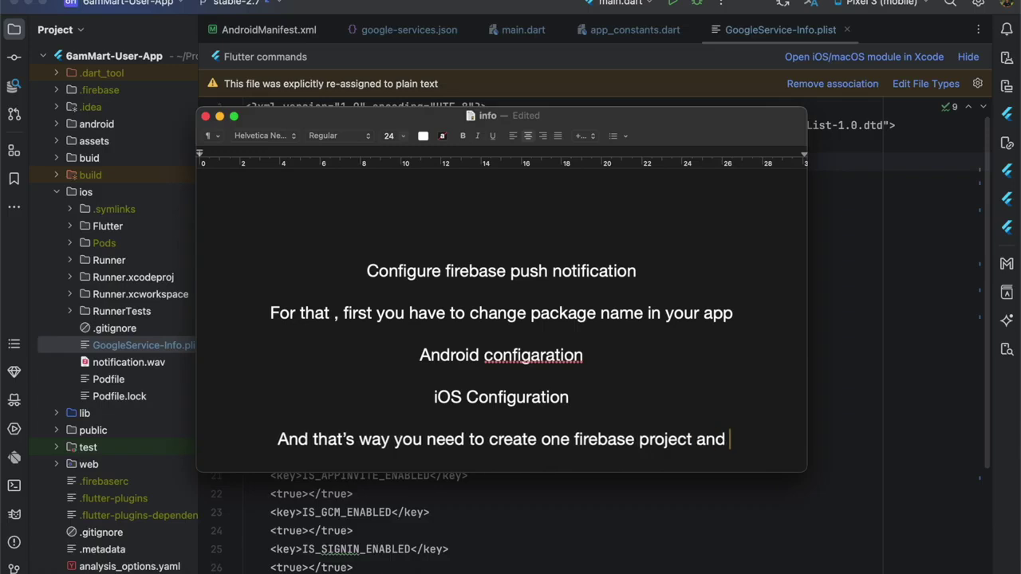
pyautogui.write('every app you need to create multiple app ')
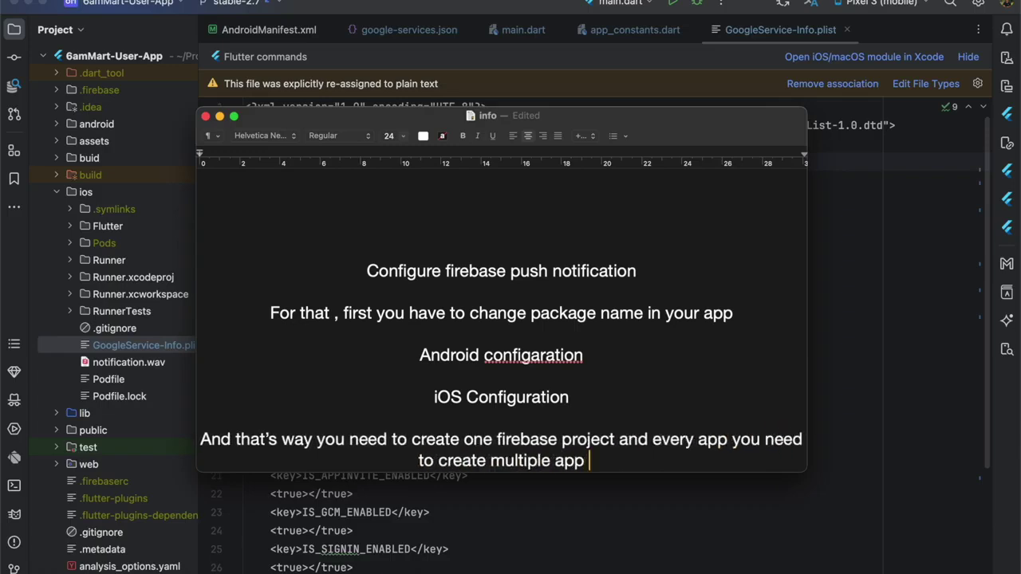
pyautogui.write('under this firebase project.')
# Add the separate paragraph "Our android and iOS notification settings are done." to the info note.
pyautogui.scroll(-2, 488, 317)
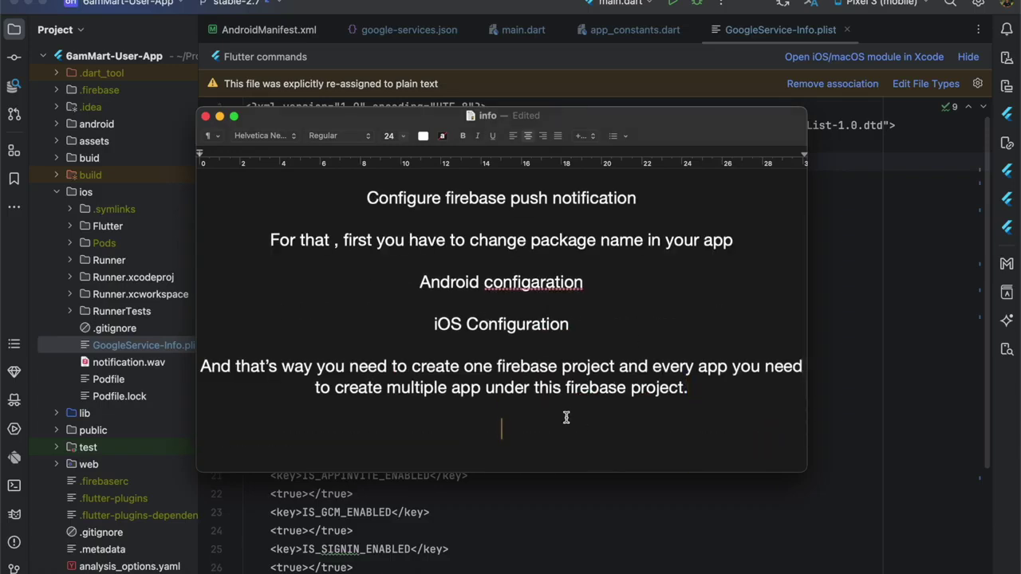
pyautogui.write('Our ')
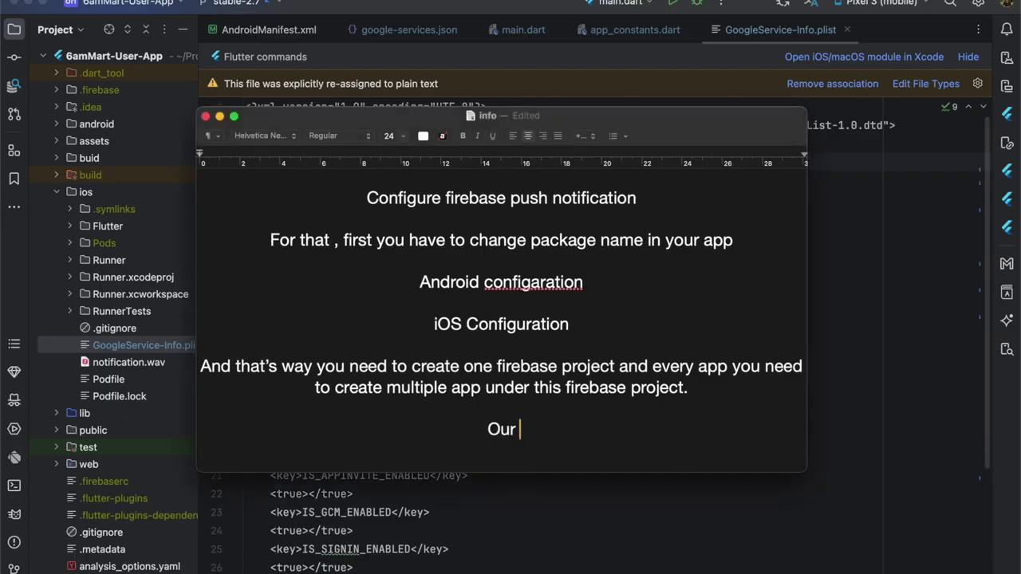
pyautogui.write('android and iOS notification settings ')
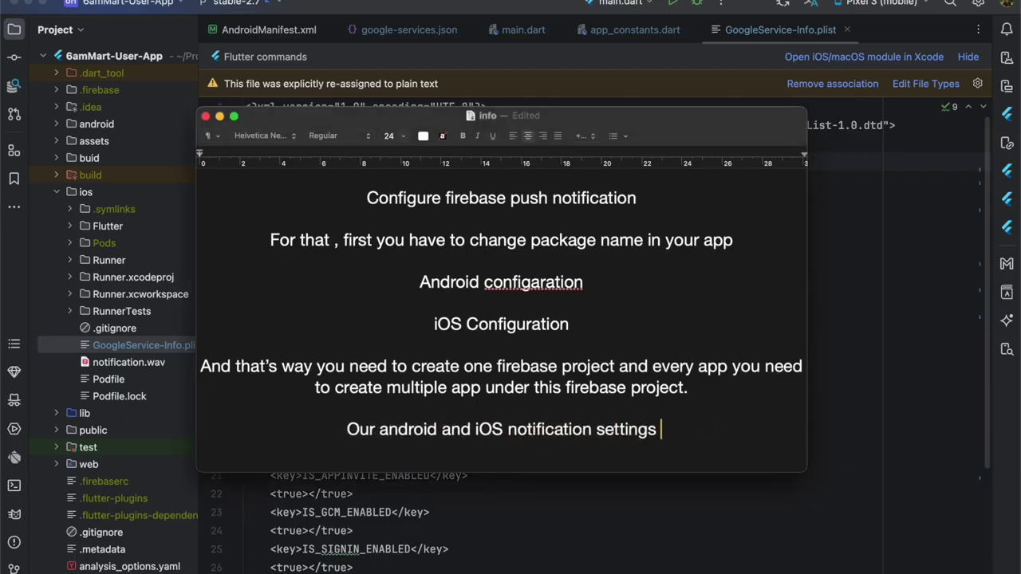
pyautogui.write('are done.')
pyautogui.press('Return')
pyautogui.press('Return')
# Write "Note: You can not test notification on iOS simulator. Simulator are unable to receive push notification. But you can test" as a new paragraph.
pyautogui.write('Note: You c')
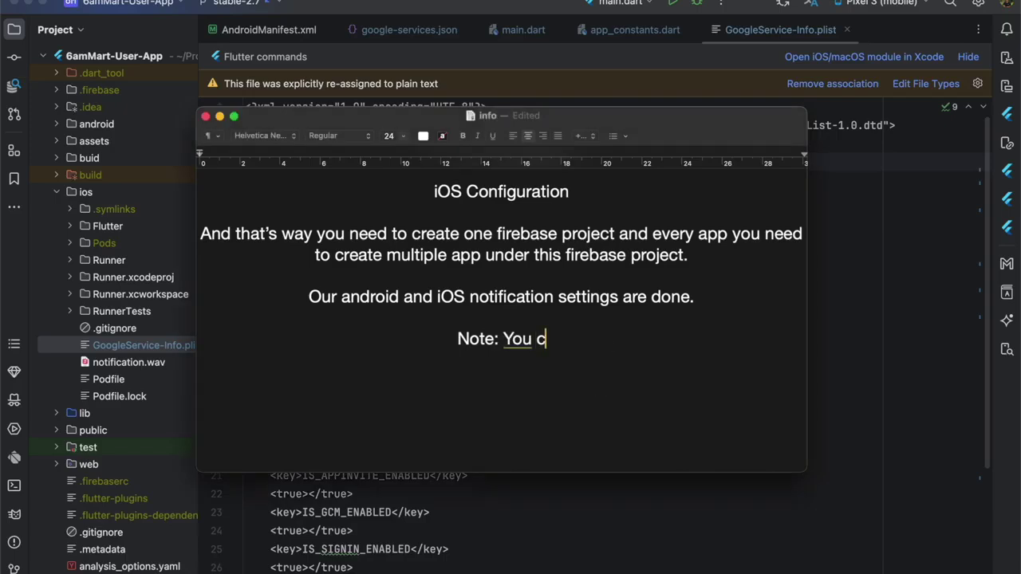
pyautogui.write('an not test notification on iOS simulator')
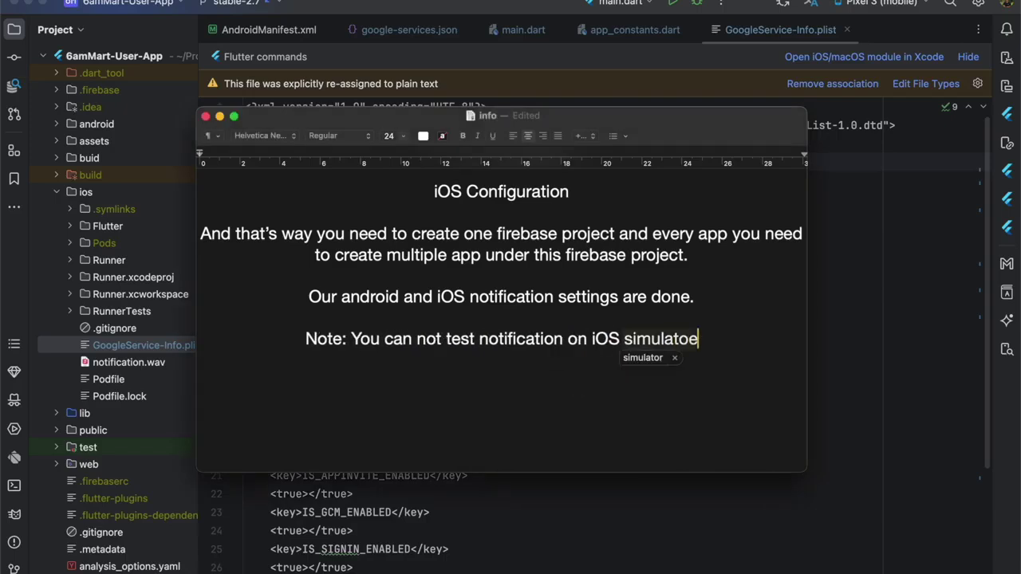
pyautogui.write('. Simulator are unable to receive push noti')
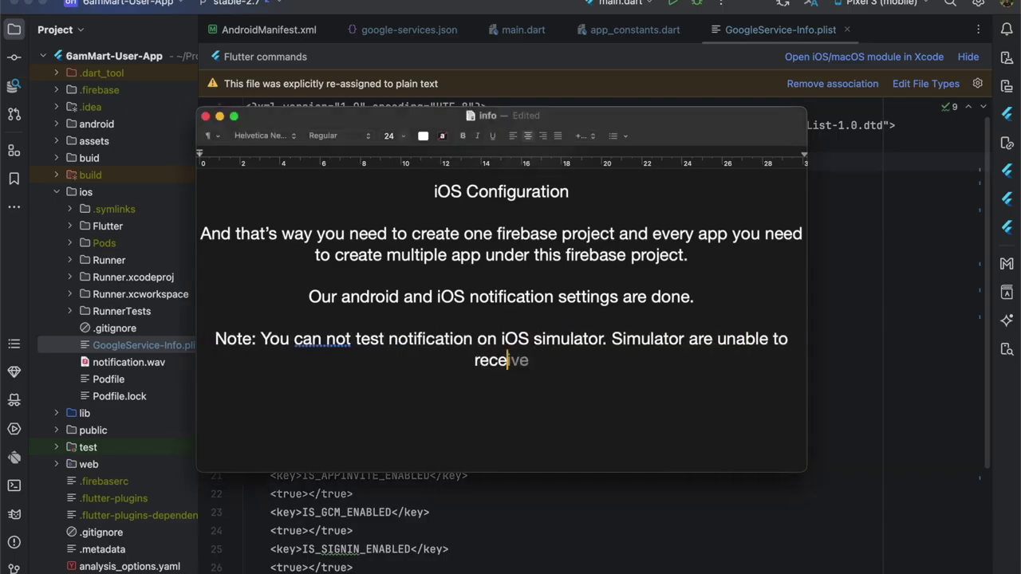
pyautogui.write('fication. But you can test')
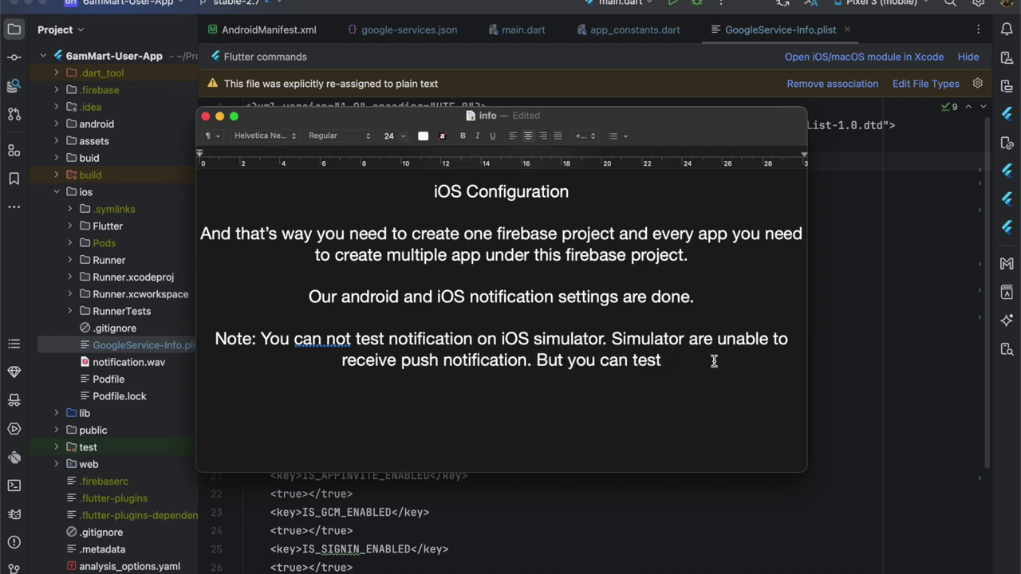
# Continue the note with "it on android devices. If you want to test for iOS then you need to publish it on apple testflite and then".
pyautogui.write(' it on android devices. If you want to test ')
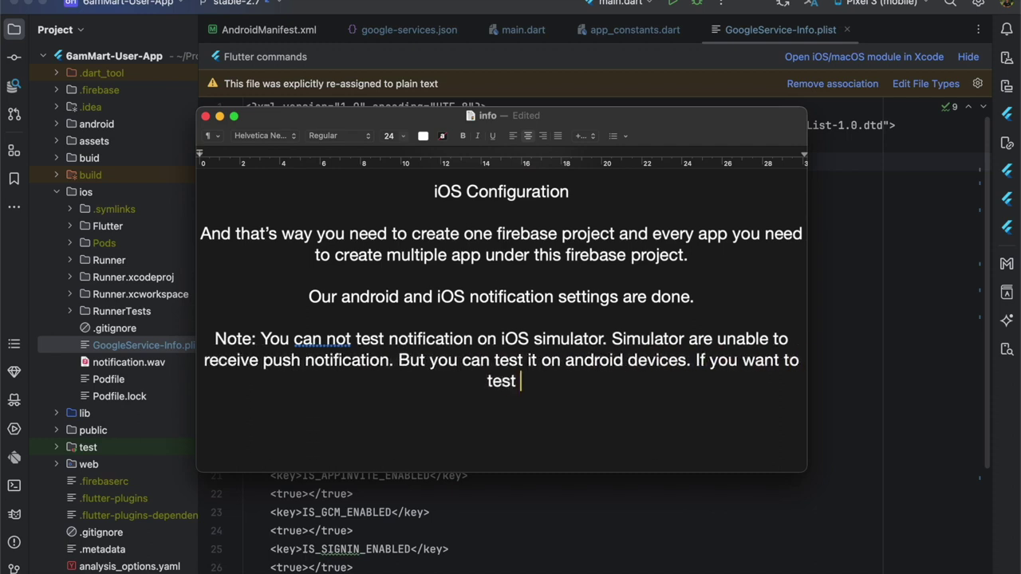
pyautogui.write('for iOS then you need to publish i')
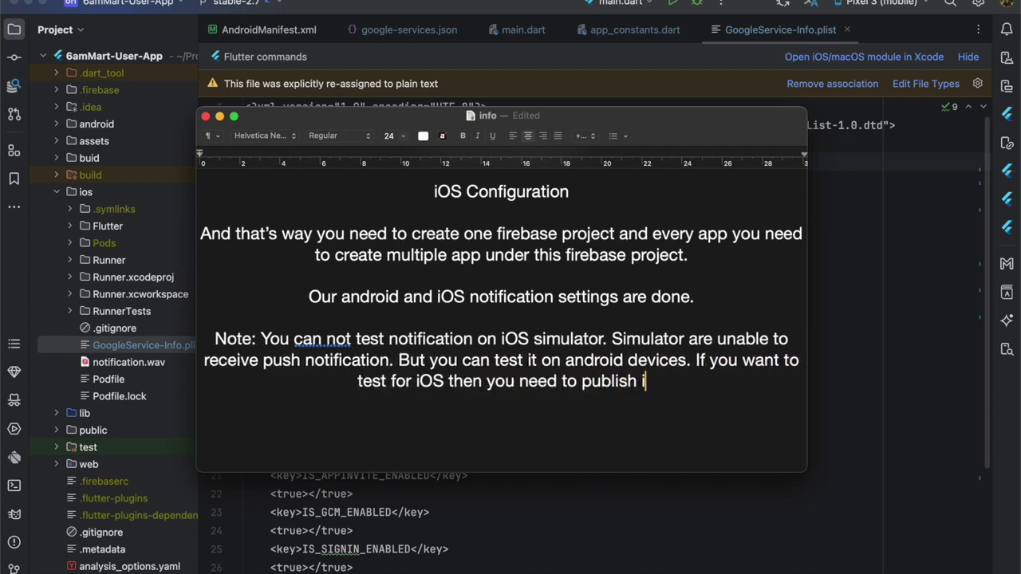
pyautogui.write('t on apple testflite and then')
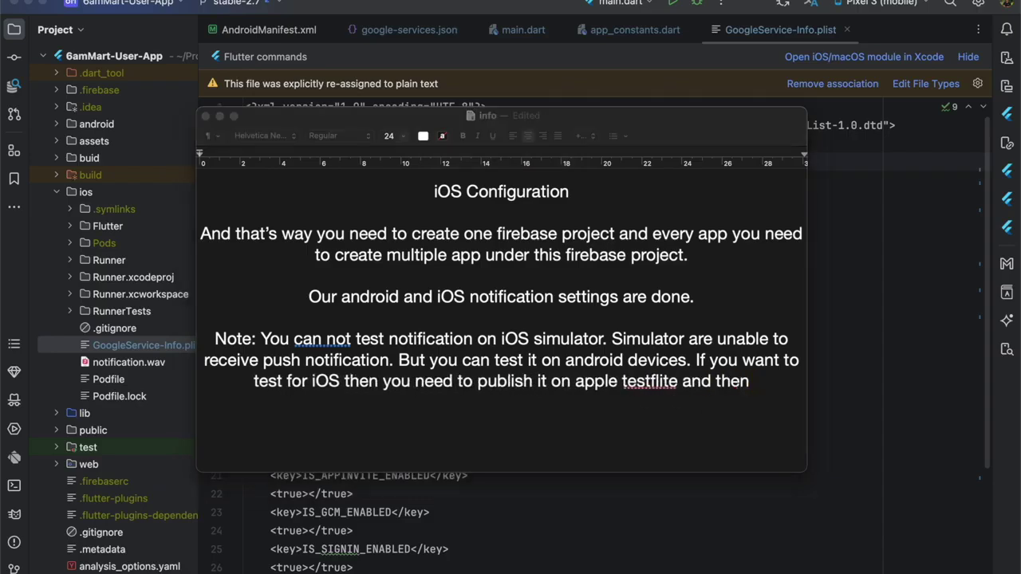
# Finish the note with "install it on your real iOS device. In that case you have to follow iOS developlent documentation." and minimize its window.
pyautogui.click(636, 359)
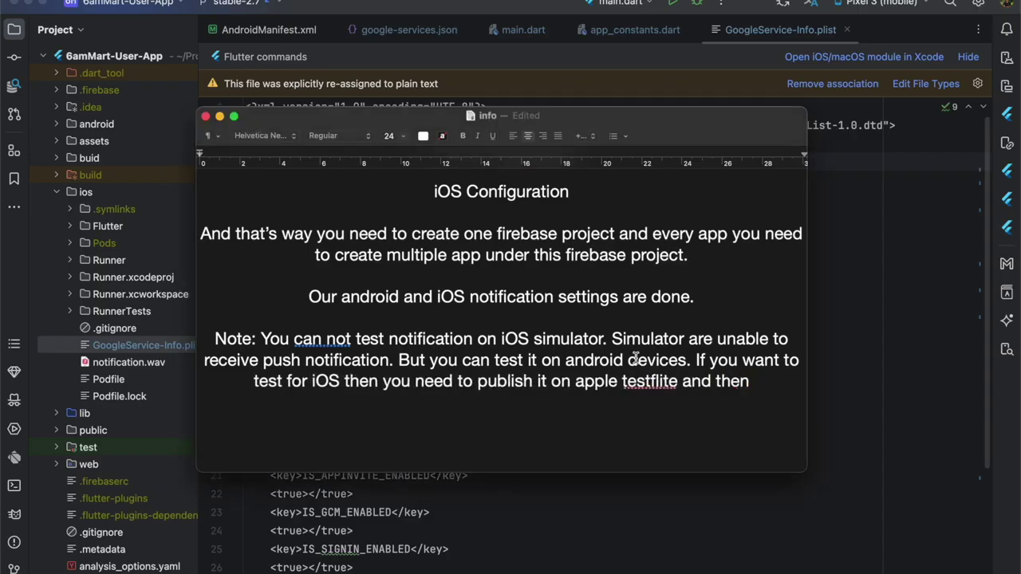
pyautogui.write('install it on your real iOS device.')
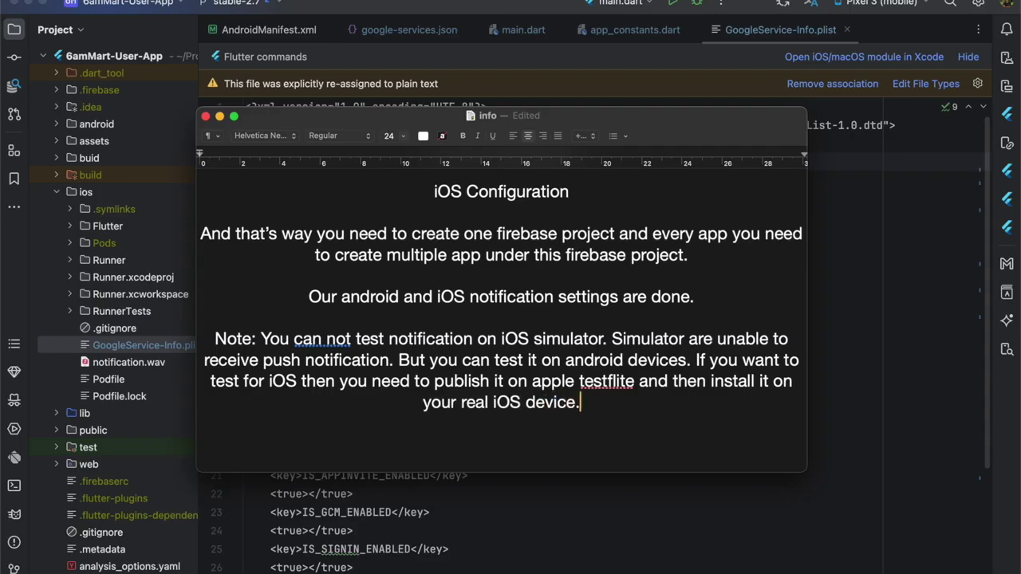
pyautogui.write(' In that case you have to follow')
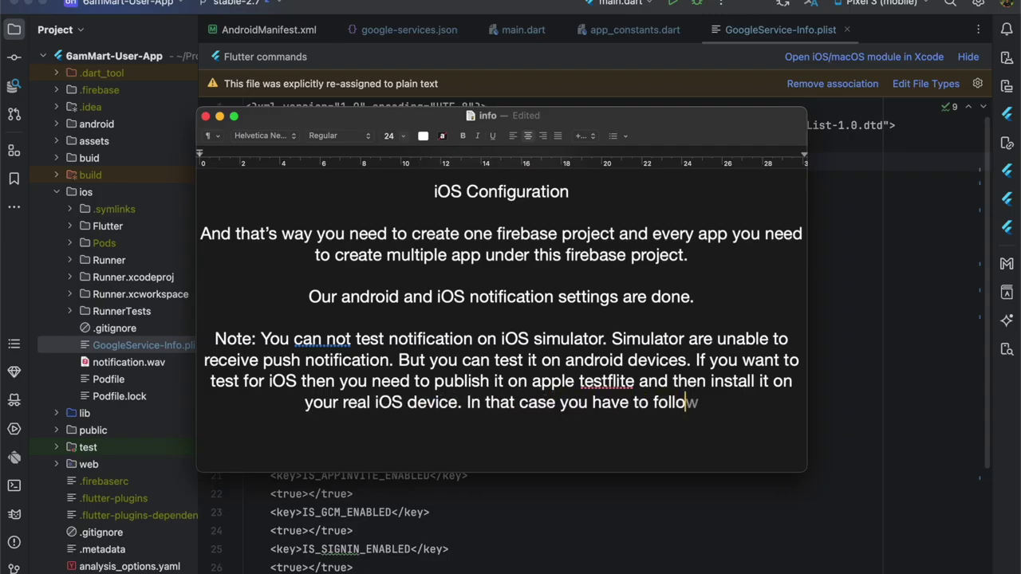
pyautogui.write(' iOS developlent documentatkon')
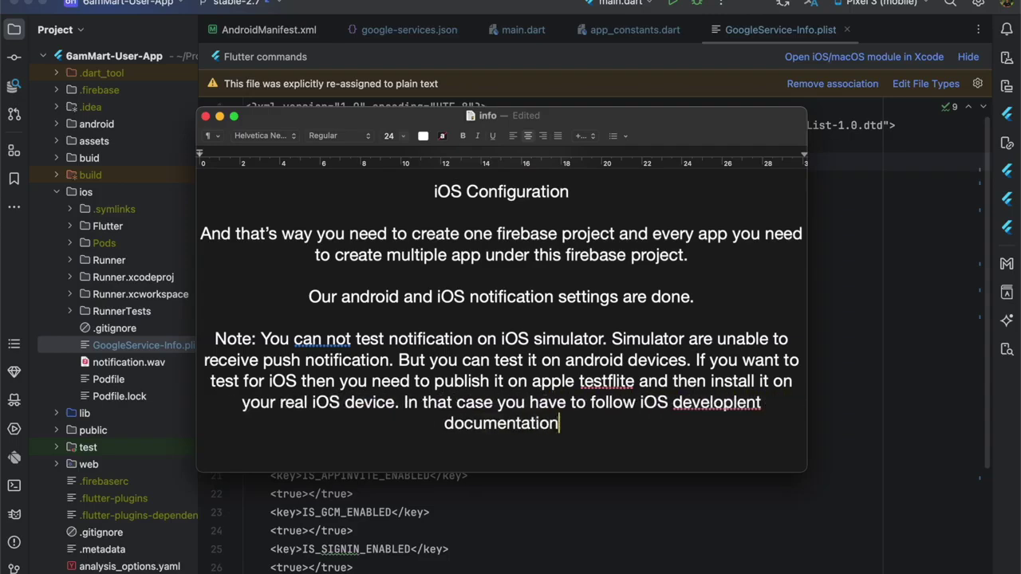
pyautogui.write('.')
pyautogui.click(220, 117)
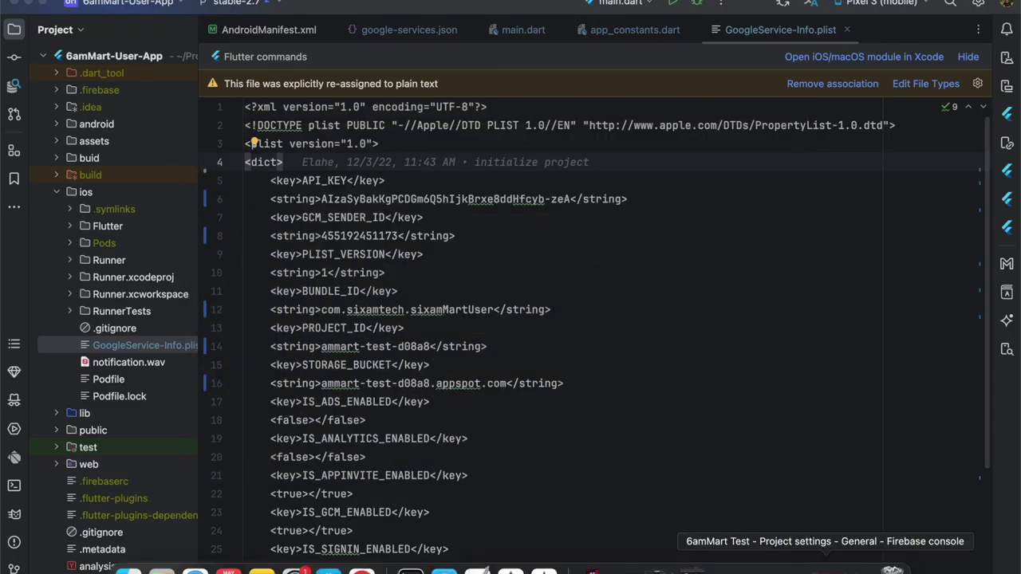
# Switch to Chrome, search for "firebase messaging flutter" in a new tab and open the firebase_messaging package page on pub.dev.
pyautogui.click(822, 568)
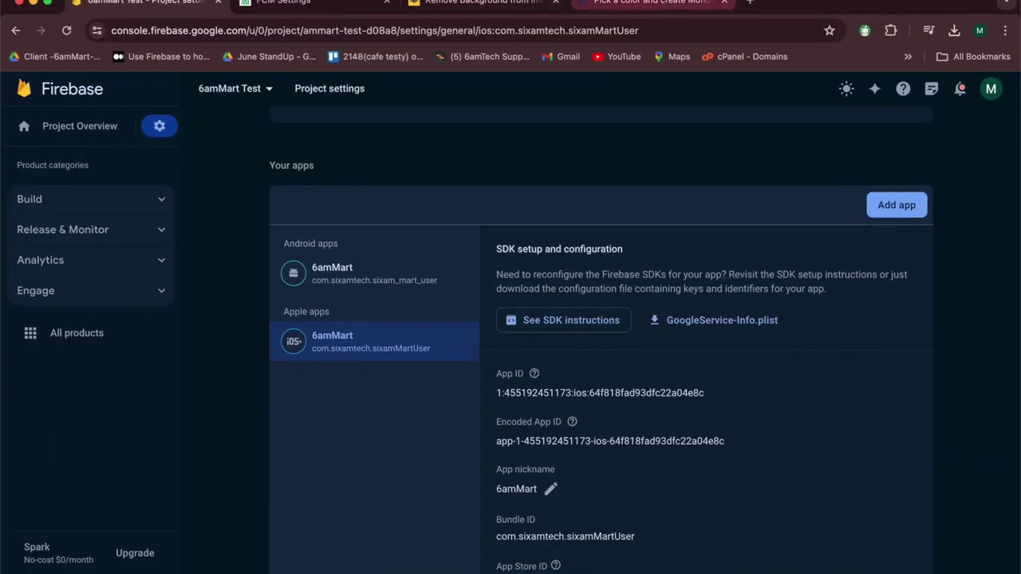
pyautogui.click(750, 3)
pyautogui.write('fi')
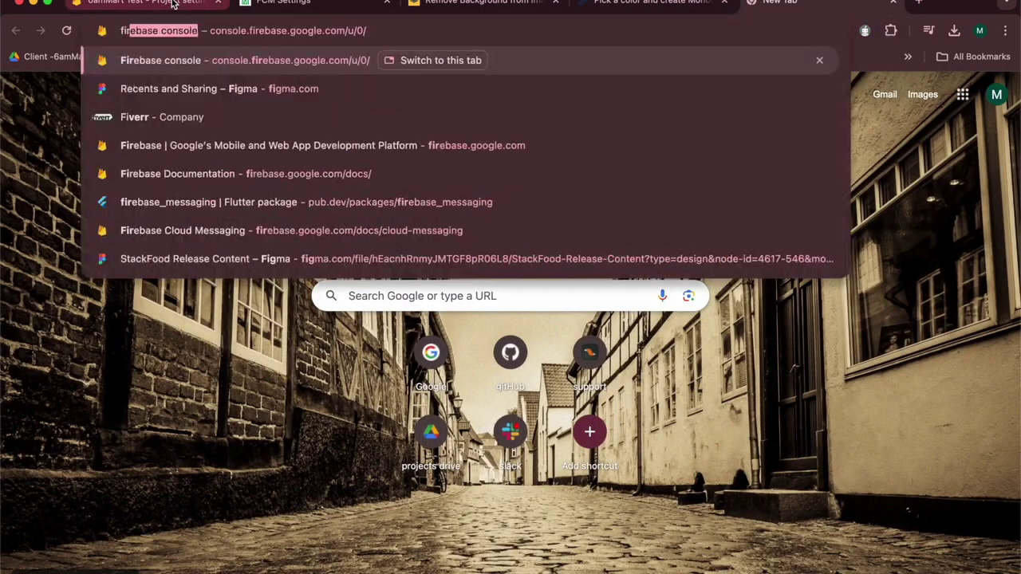
pyautogui.write('rebase ')
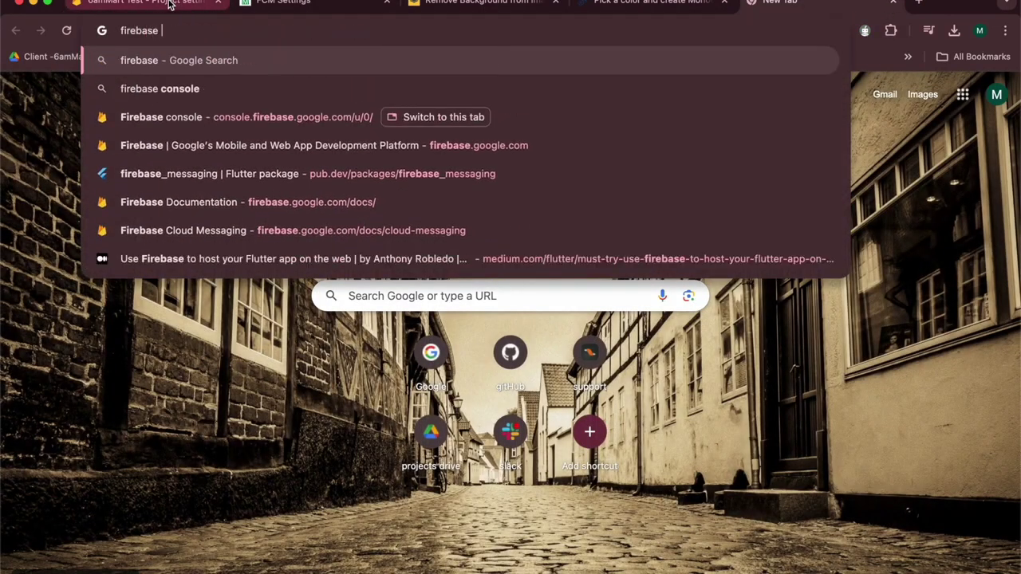
pyautogui.write('messagi')
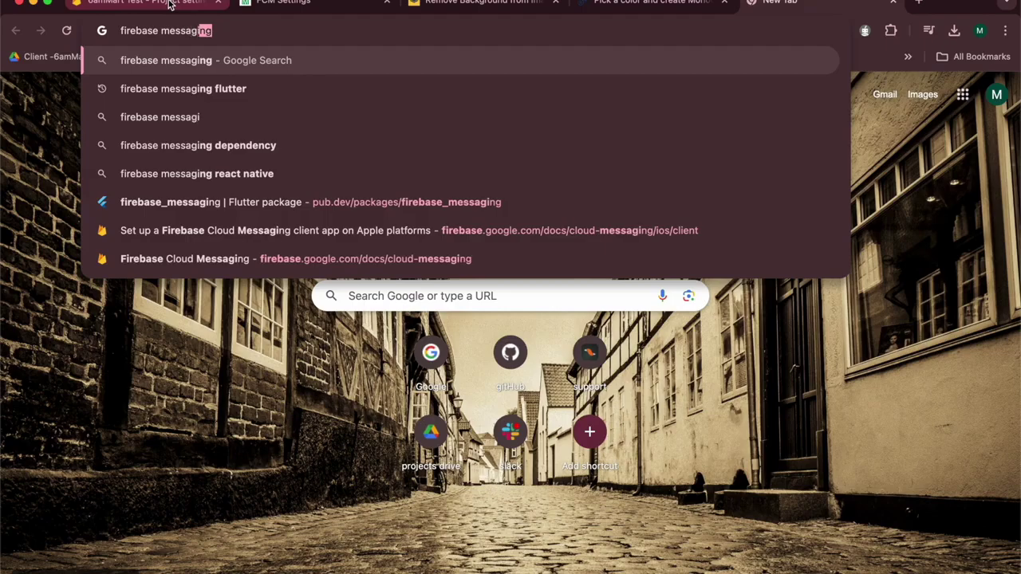
pyautogui.write('ng flutter')
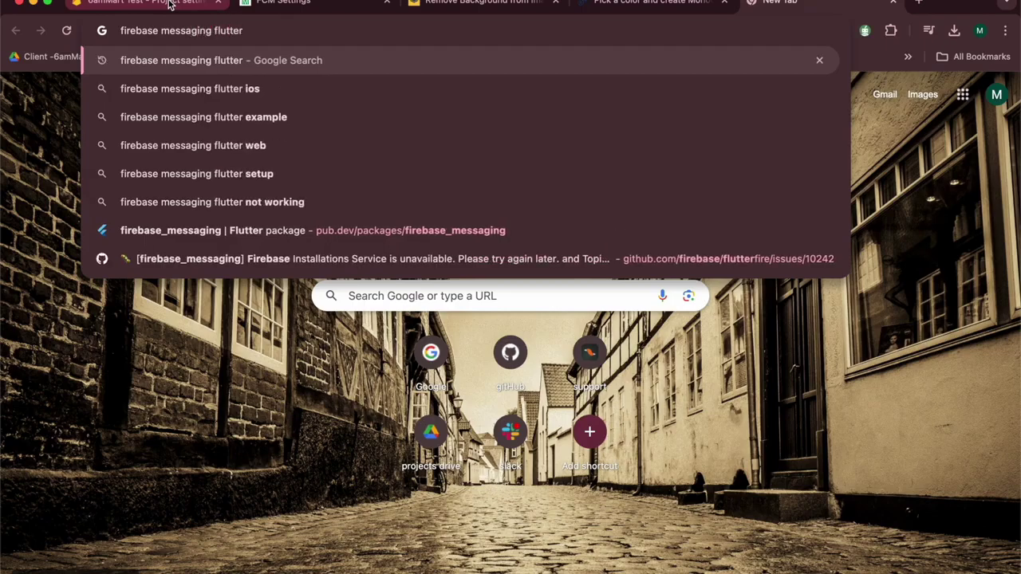
pyautogui.press('Return')
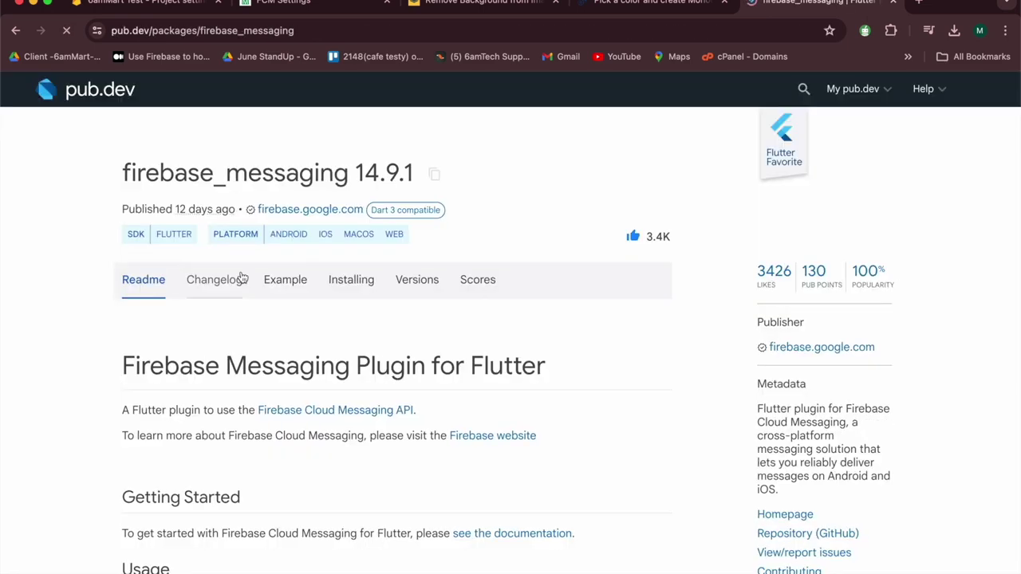
# Open the Firebase Cloud Messaging documentation from the package readme and look over its platform setup links.
pyautogui.scroll(-5, 316, 365)
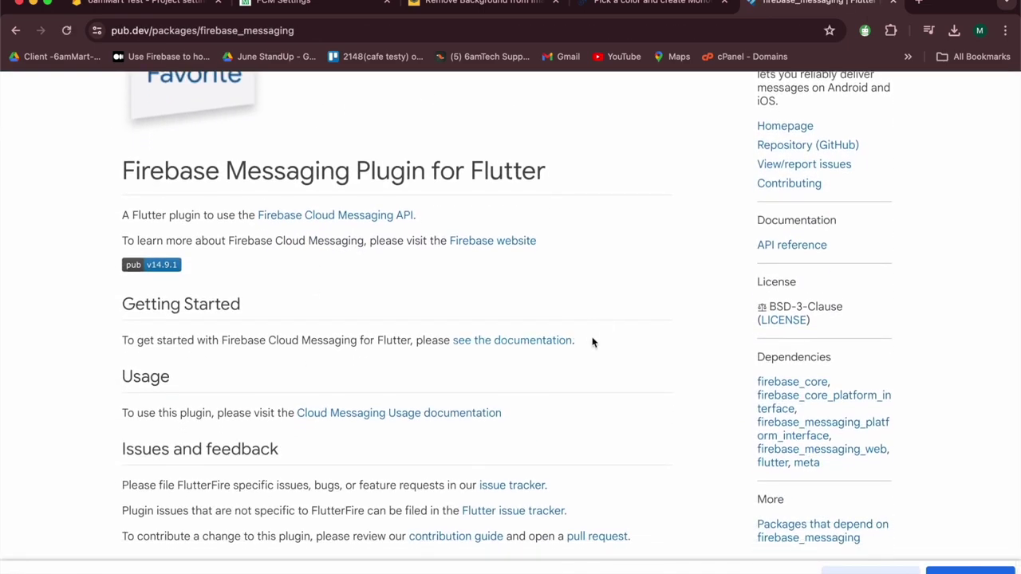
pyautogui.moveTo(593, 342); pyautogui.dragTo(363, 338)
pyautogui.click(648, 368)
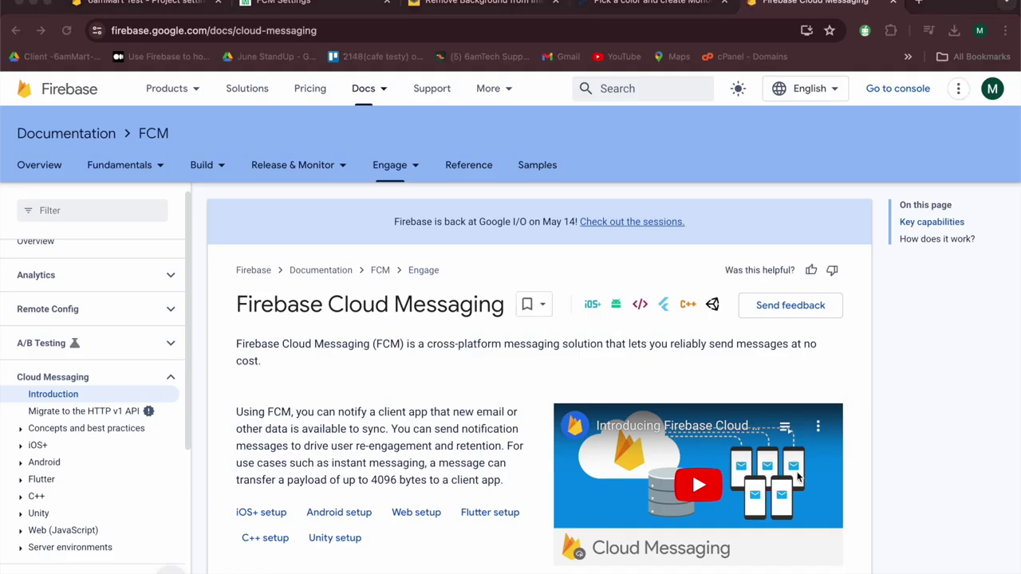
pyautogui.scroll(-1, 112, 402)
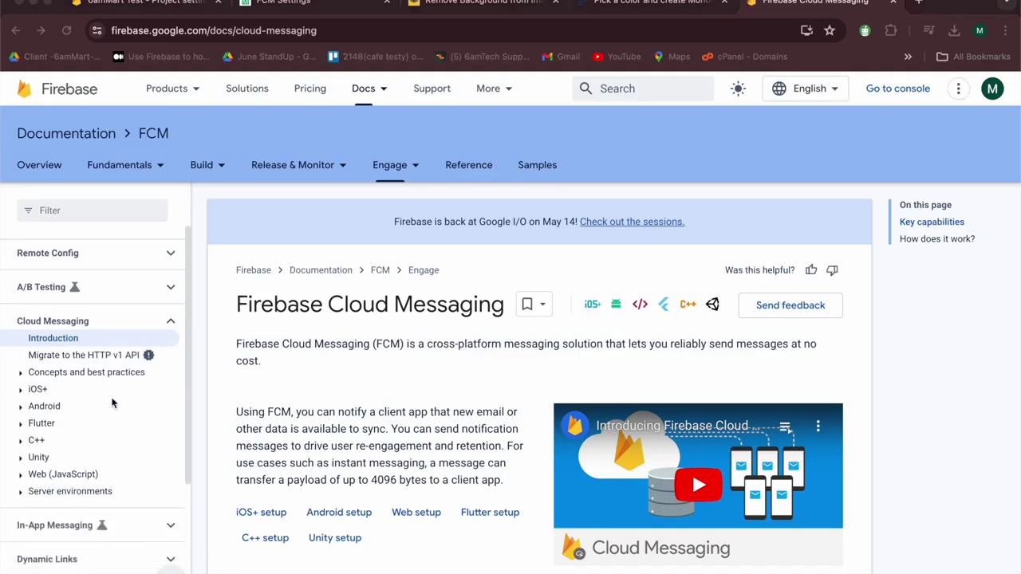
pyautogui.scroll(-4, 319, 367)
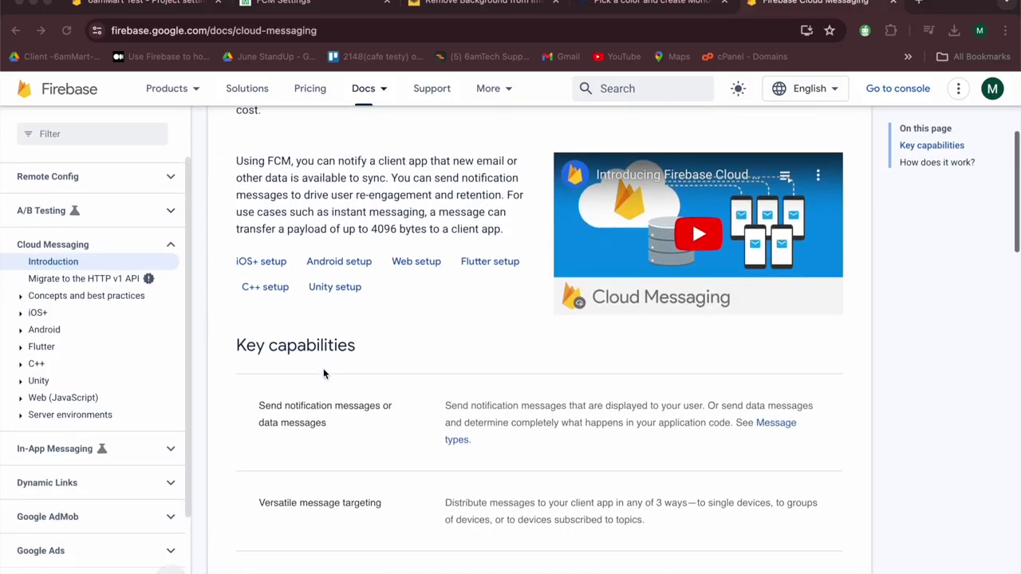
pyautogui.scroll(1, 323, 369)
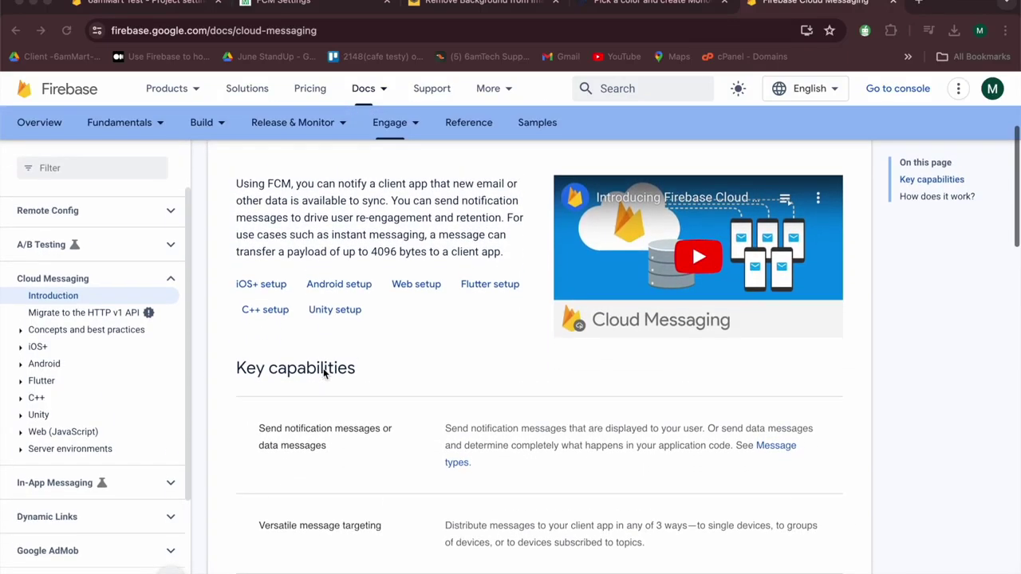
# Open the iOS+ setup guide and examine its sections on the APNs authentication key and remote notification registration.
pyautogui.click(269, 288)
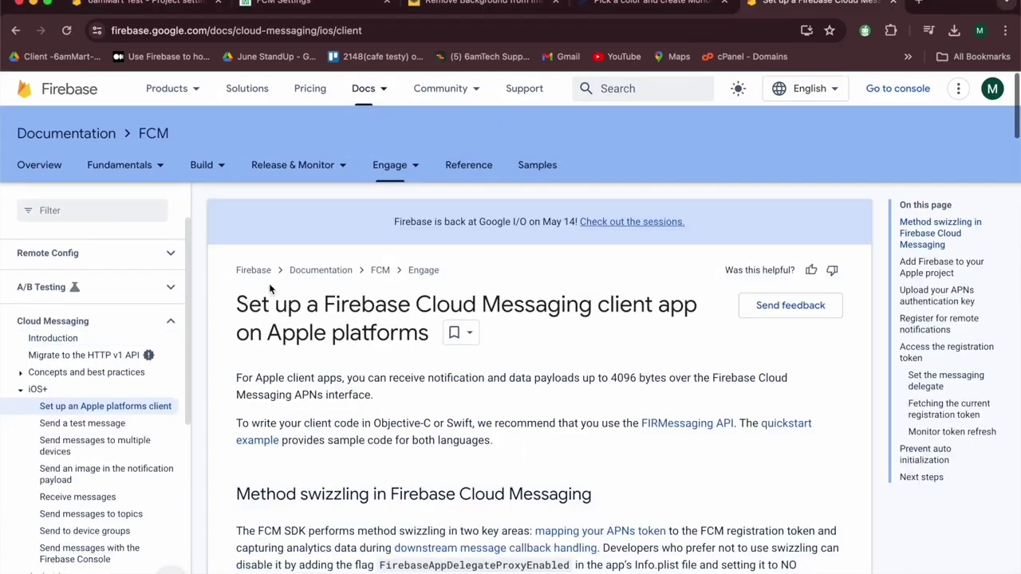
pyautogui.scroll(-4, 476, 375)
pyautogui.scroll(-3, 477, 376)
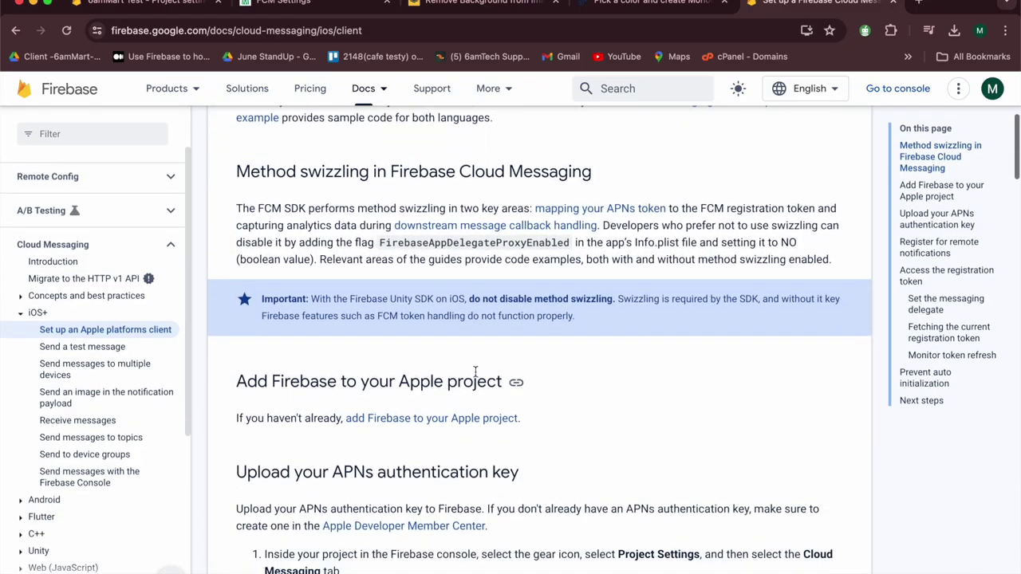
pyautogui.scroll(-8, 476, 375)
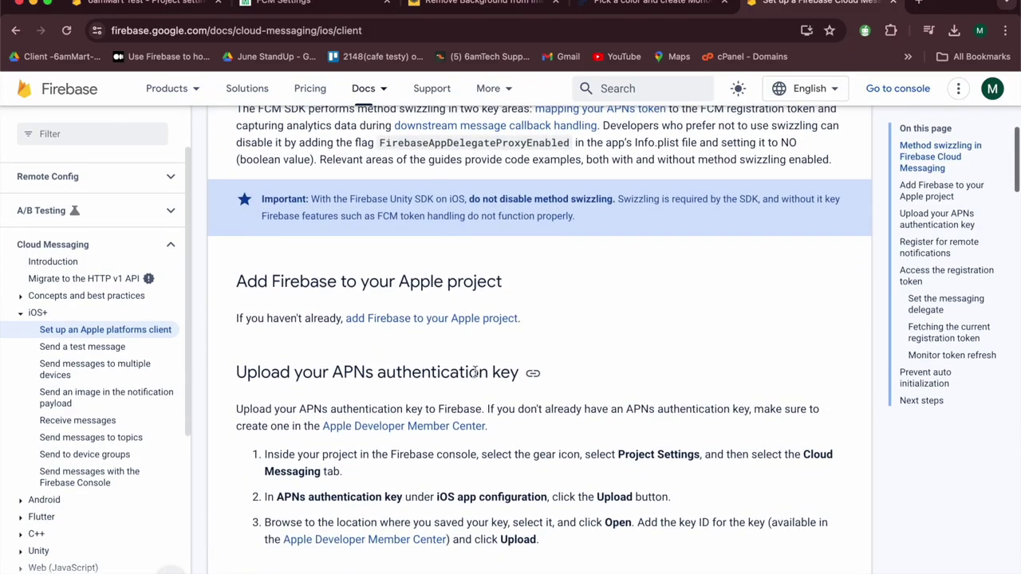
pyautogui.scroll(-2, 475, 375)
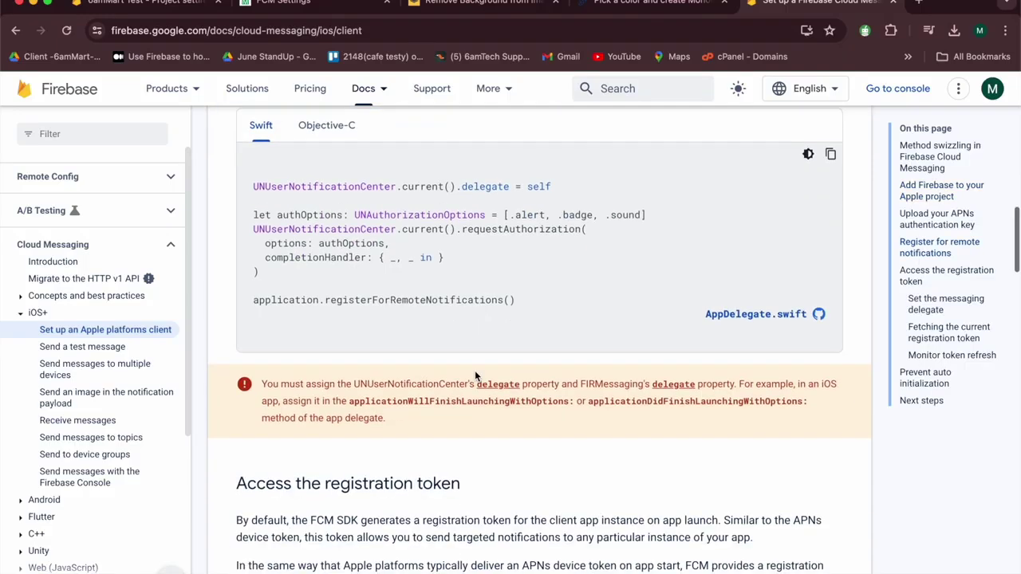
pyautogui.scroll(8, 474, 375)
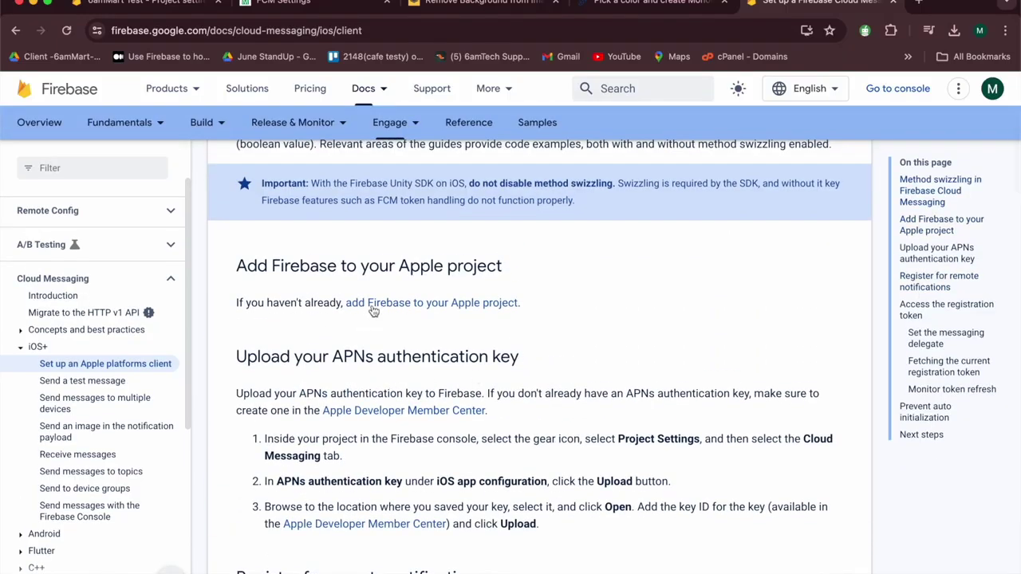
# Open the guide for adding Firebase to an Apple project and read through its setup steps, from prerequisites to next steps.
pyautogui.click(437, 308)
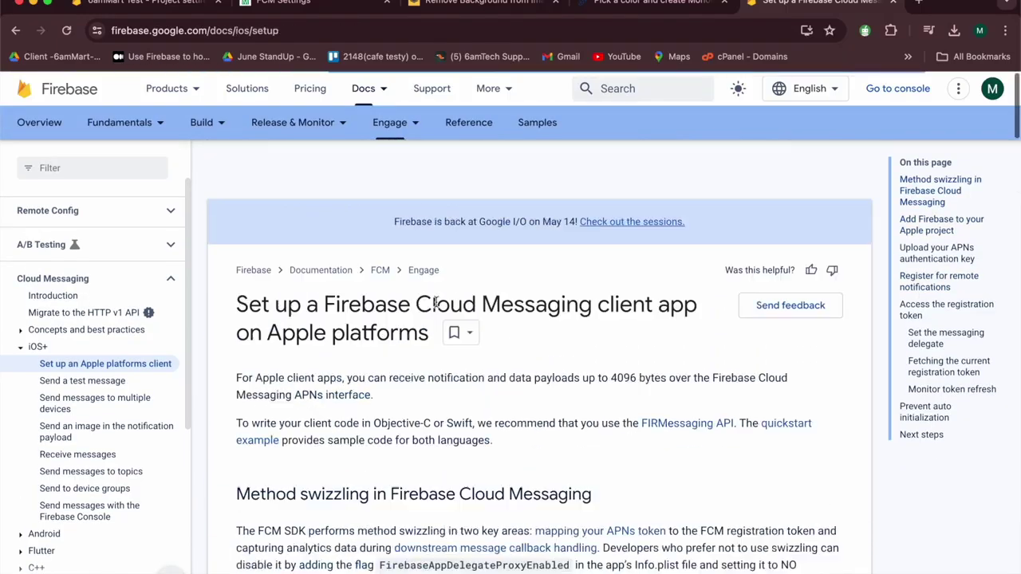
pyautogui.scroll(-10, 473, 429)
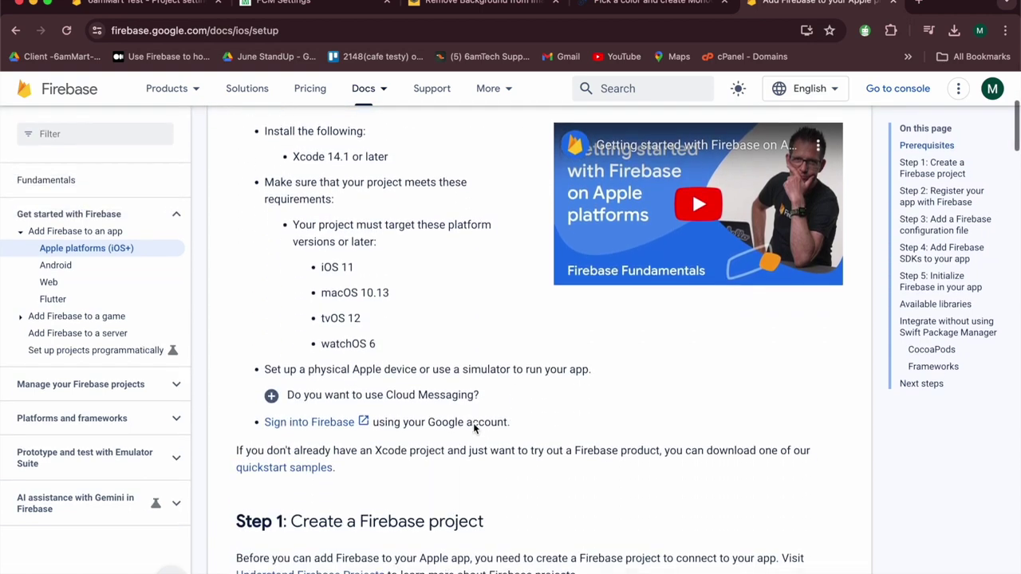
pyautogui.scroll(-10, 473, 429)
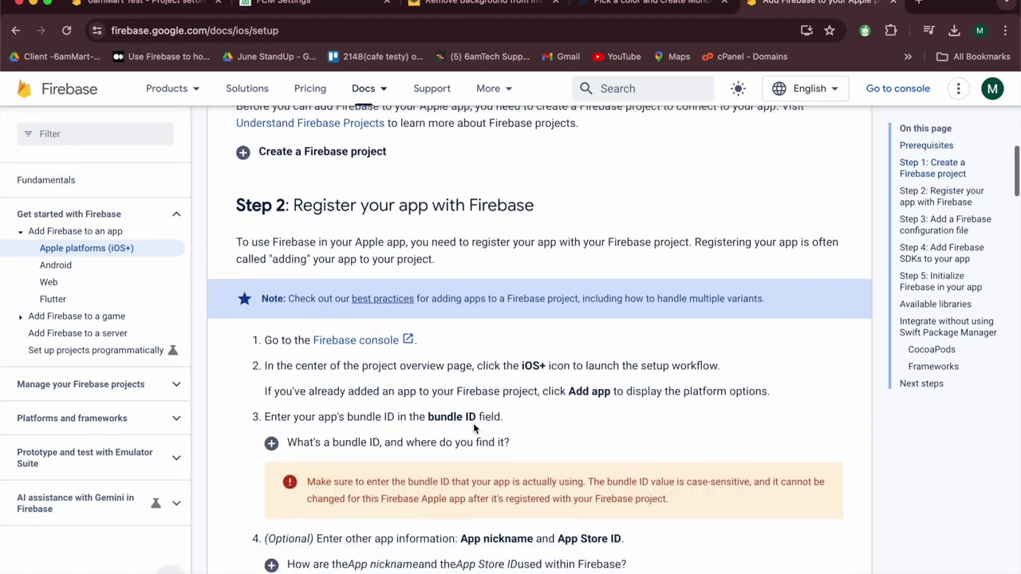
pyautogui.scroll(-10, 473, 427)
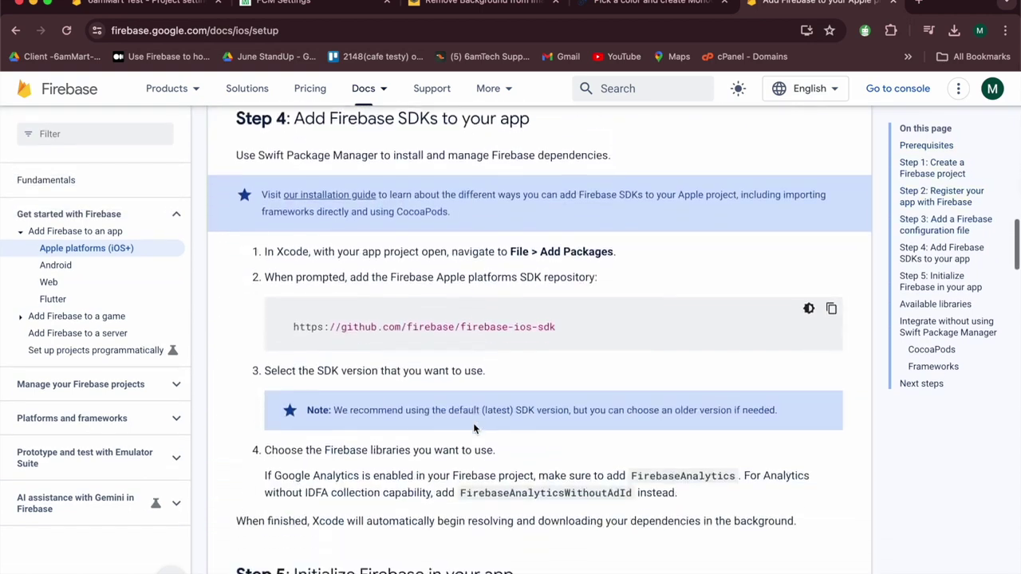
pyautogui.scroll(-10, 474, 429)
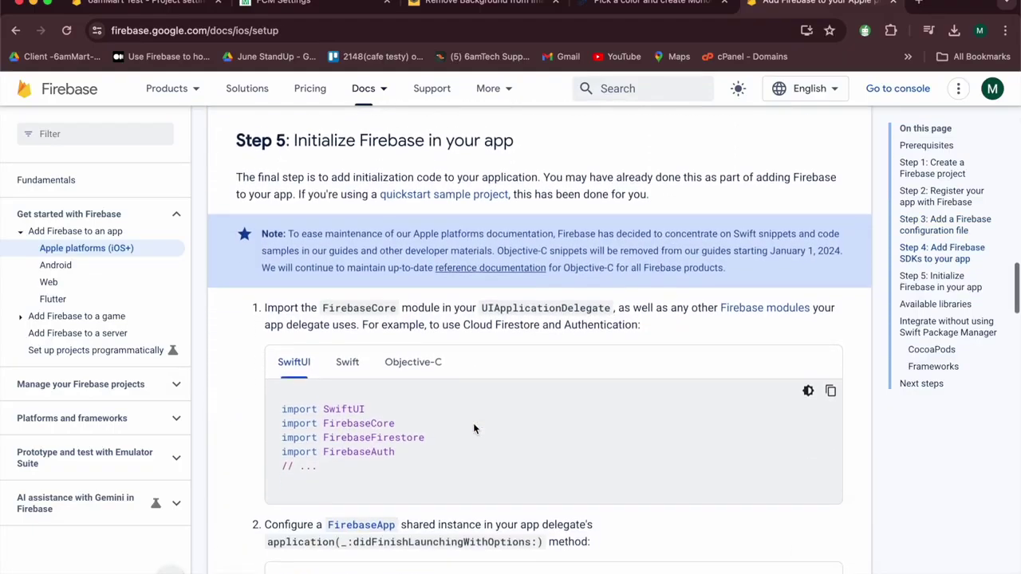
pyautogui.scroll(-12, 473, 427)
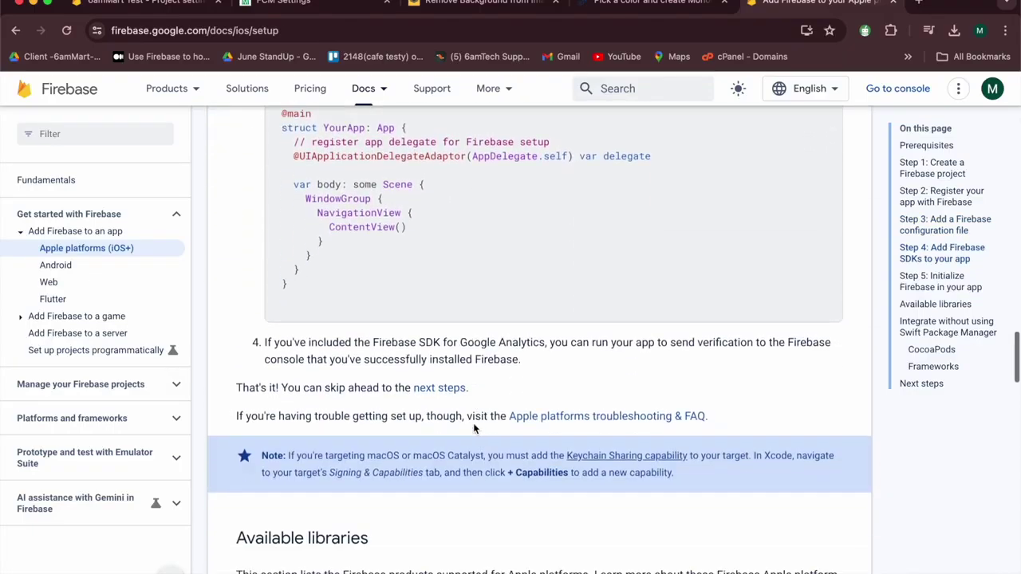
pyautogui.scroll(-15, 473, 428)
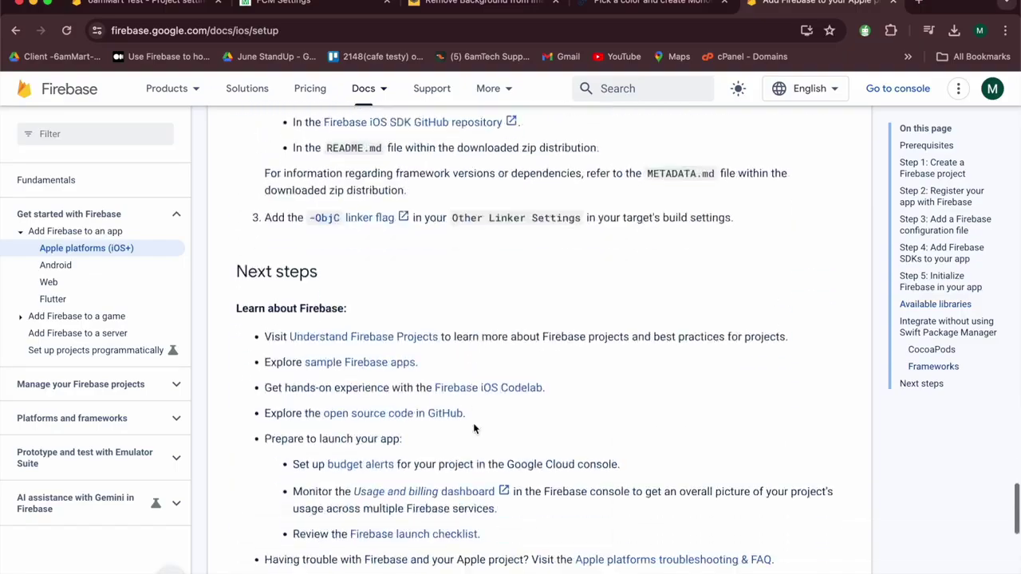
pyautogui.scroll(5, 474, 428)
pyautogui.scroll(20, 473, 428)
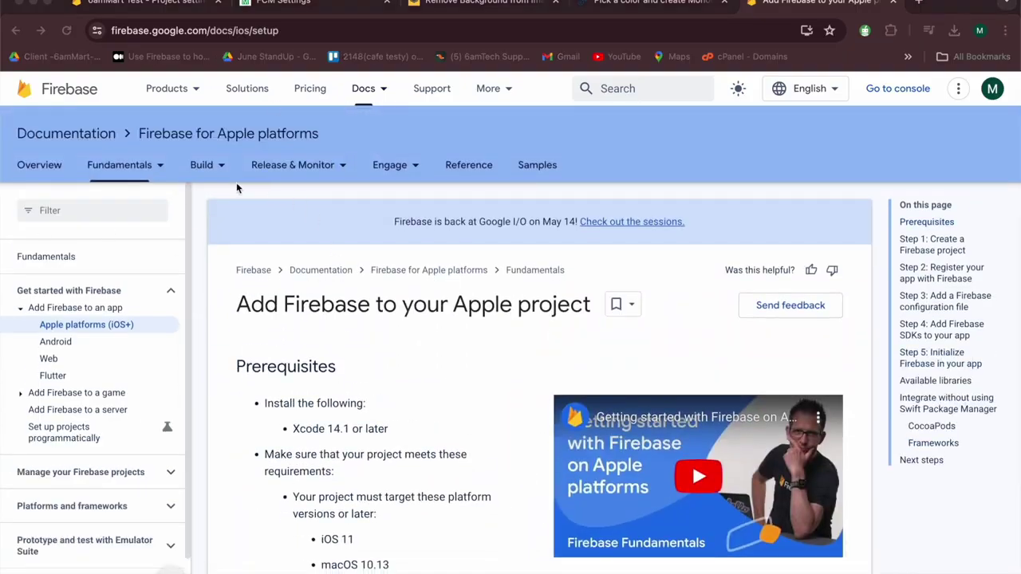
# Reopen the info note and start a new paragraph with "Must remember that, after setting up everything if you already install".
pyautogui.click(407, 26)
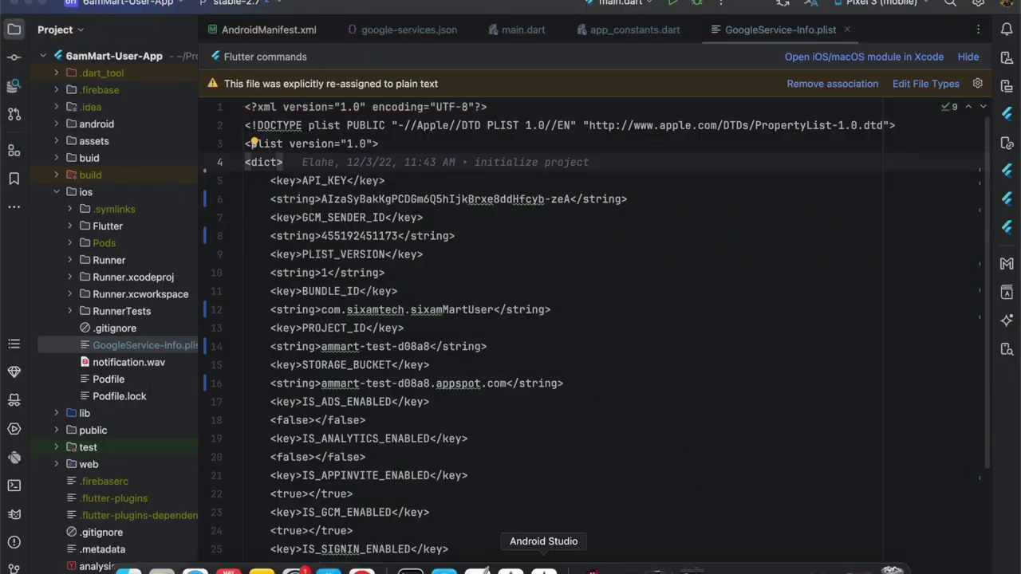
pyautogui.click(493, 568)
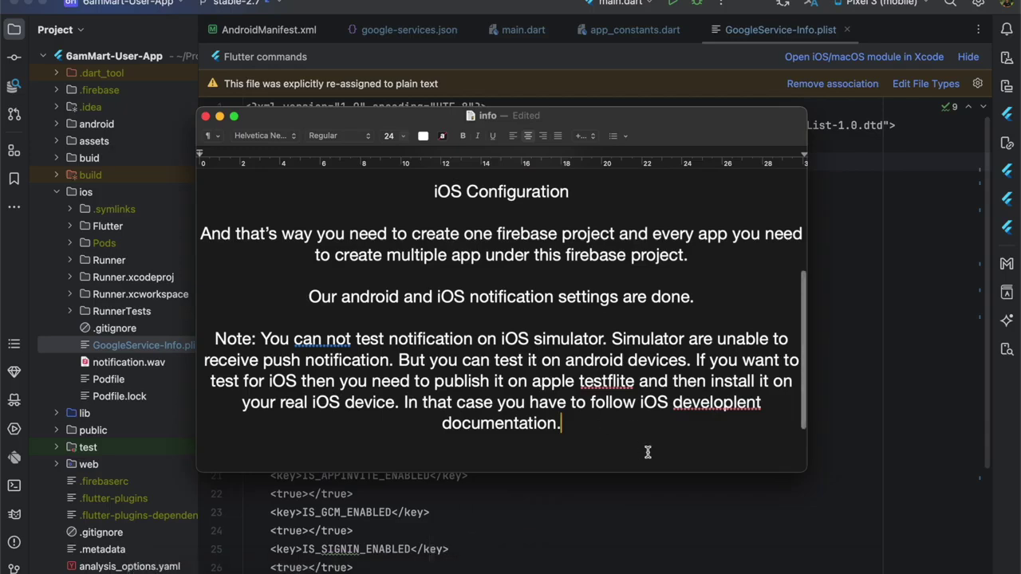
pyautogui.press('Return')
pyautogui.scroll(-3, 501, 320)
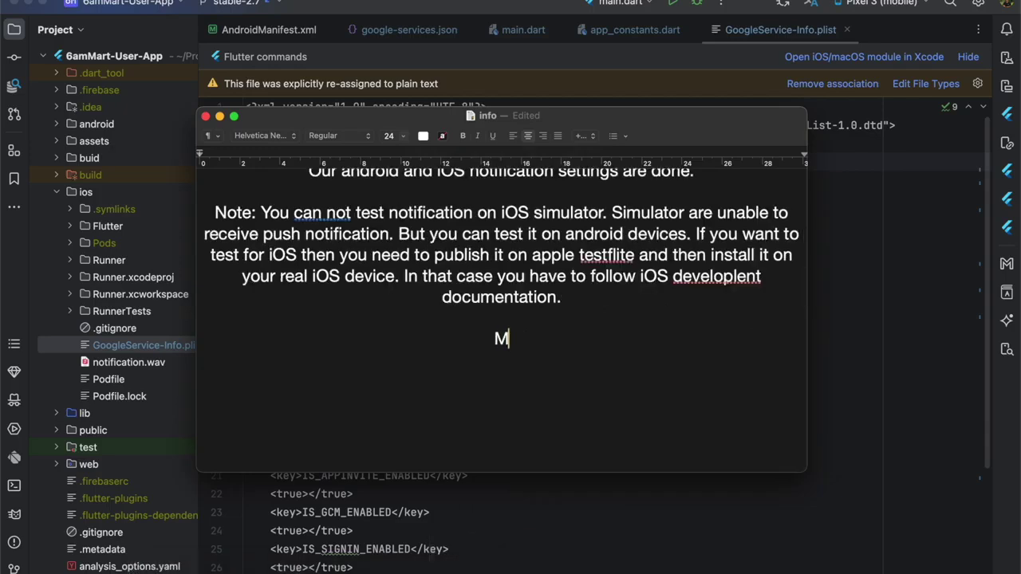
pyautogui.write('Must remember tha')
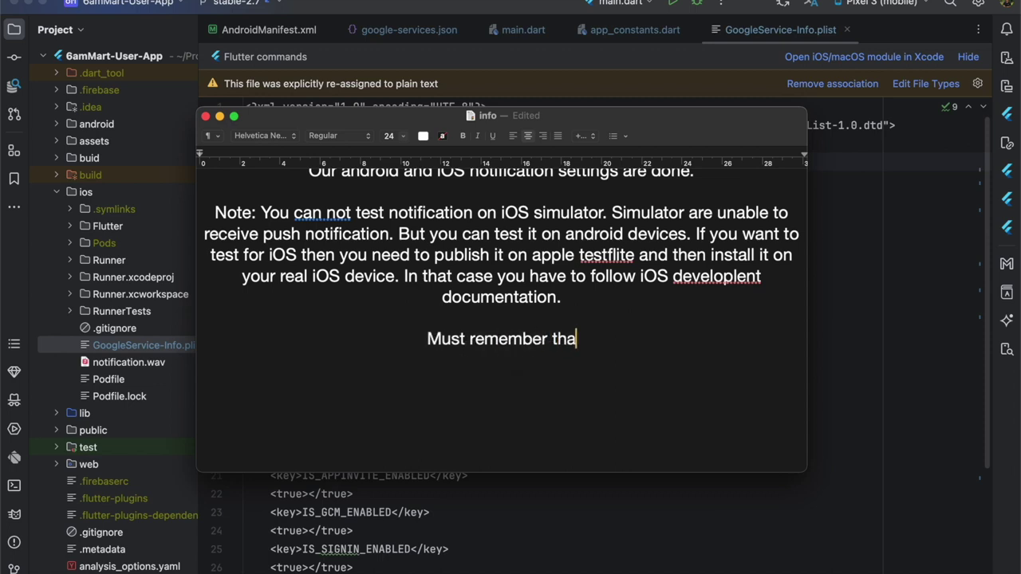
pyautogui.write('t')
pyautogui.write(', after settin')
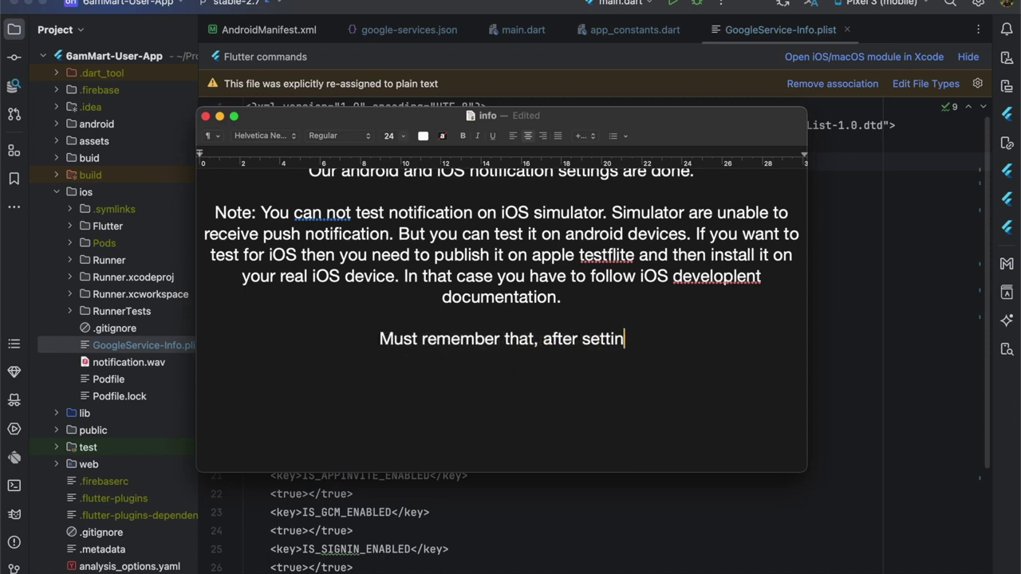
pyautogui.write('g up everything ')
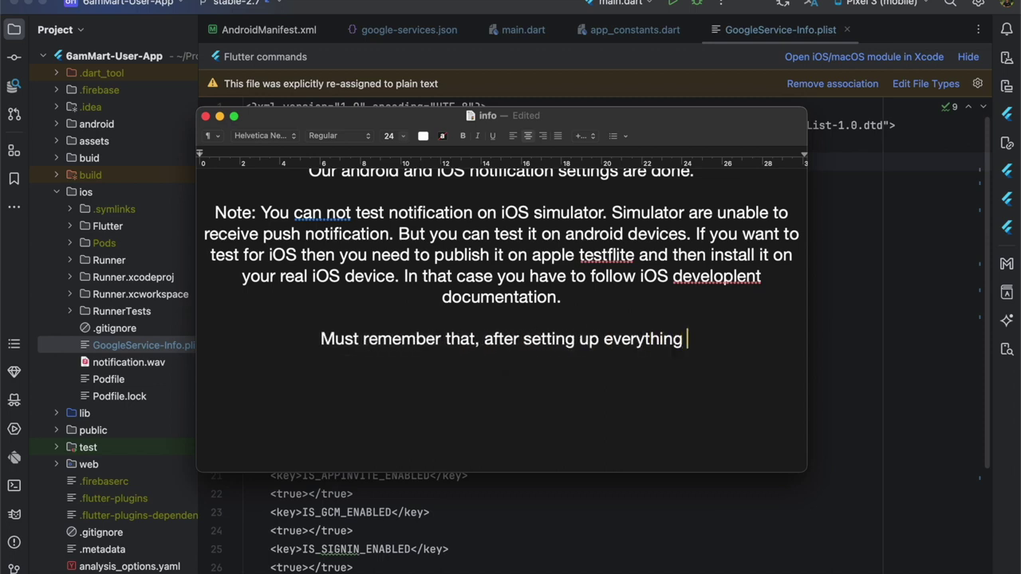
pyautogui.write('if you already install ')
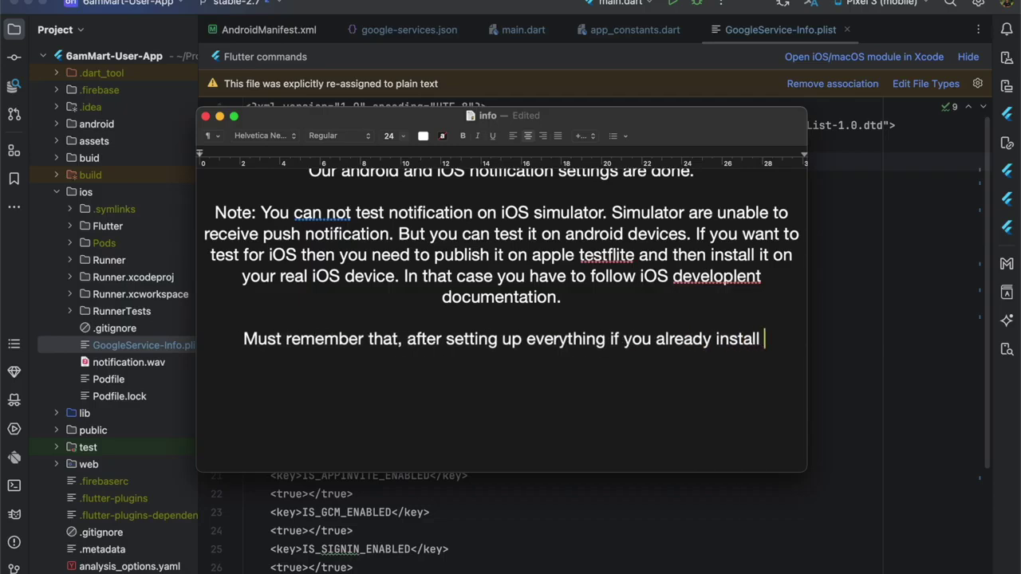
# Continue the reminder with "it in your devices(mobile), then uninstall it and restart your IDE and run again for receiving push notification.".
pyautogui.write('it in your devices(mobile')
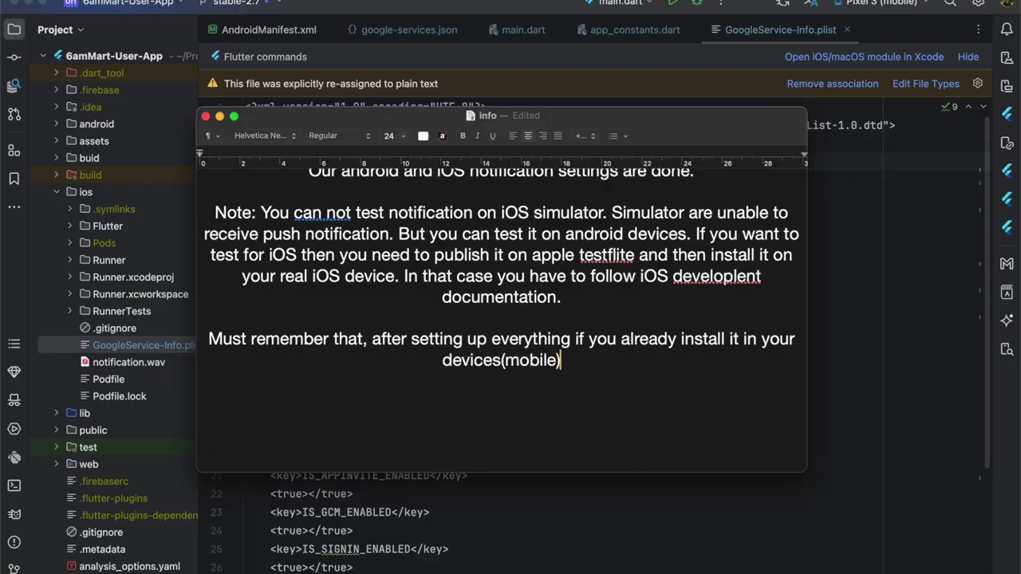
pyautogui.write('), then unins')
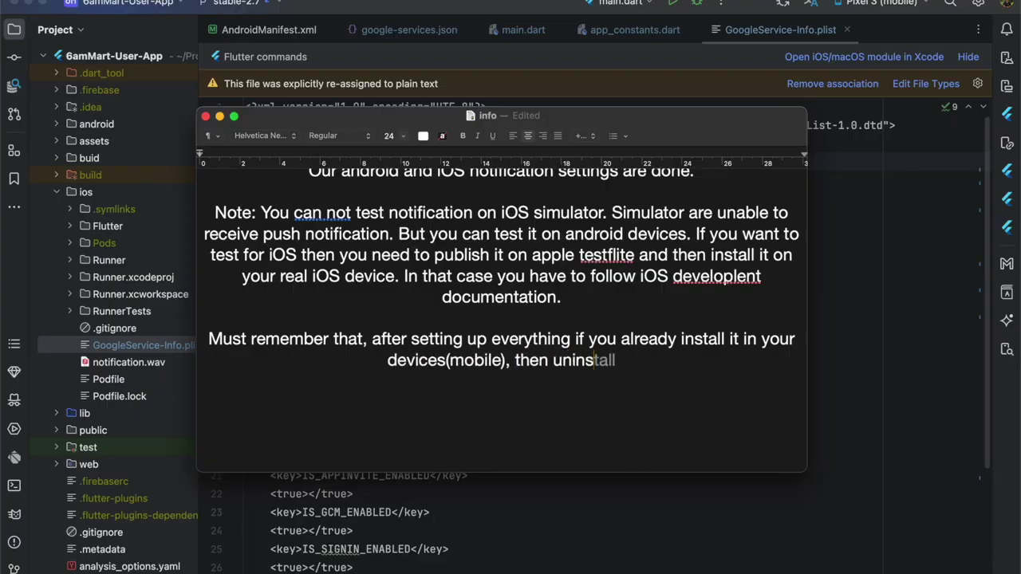
pyautogui.write('tall it and restart ')
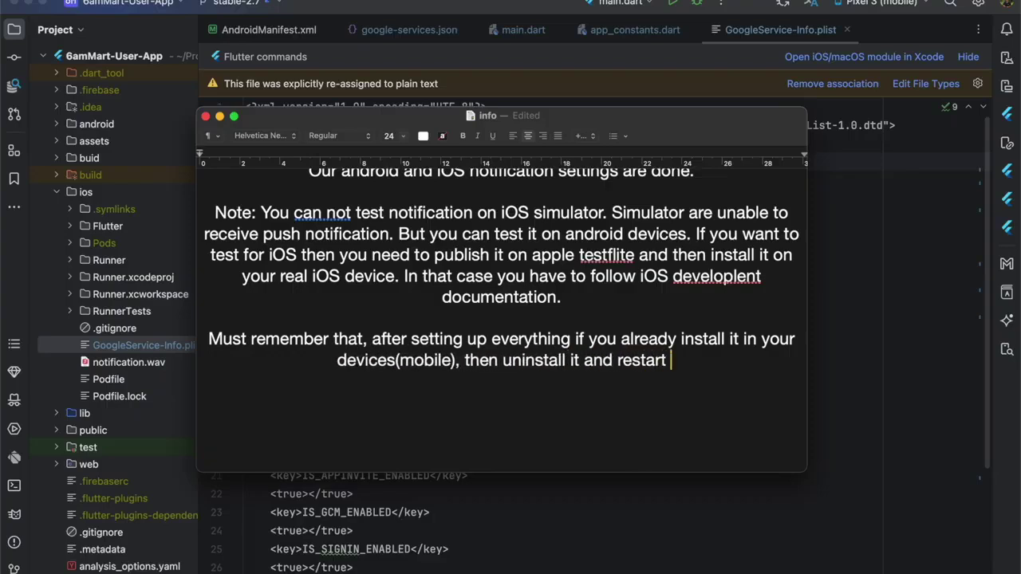
pyautogui.write('your lDE and run again ')
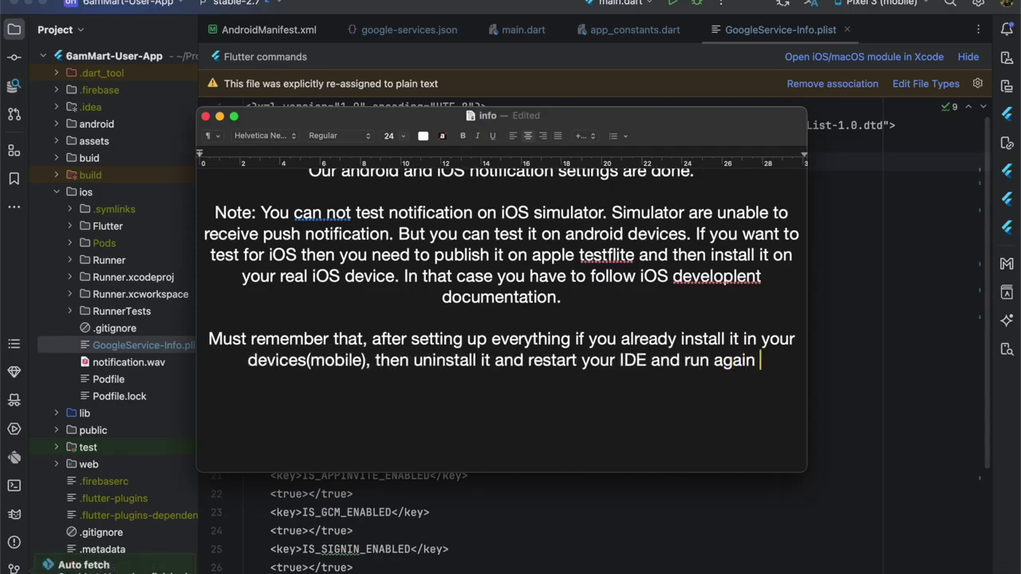
pyautogui.write('for receiving p')
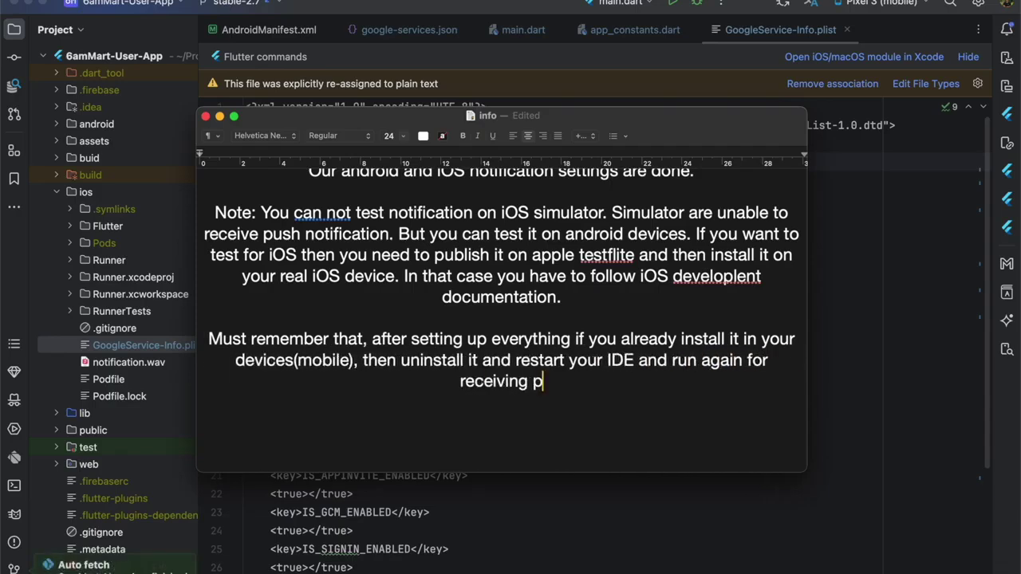
pyautogui.write('ush notification. Be')
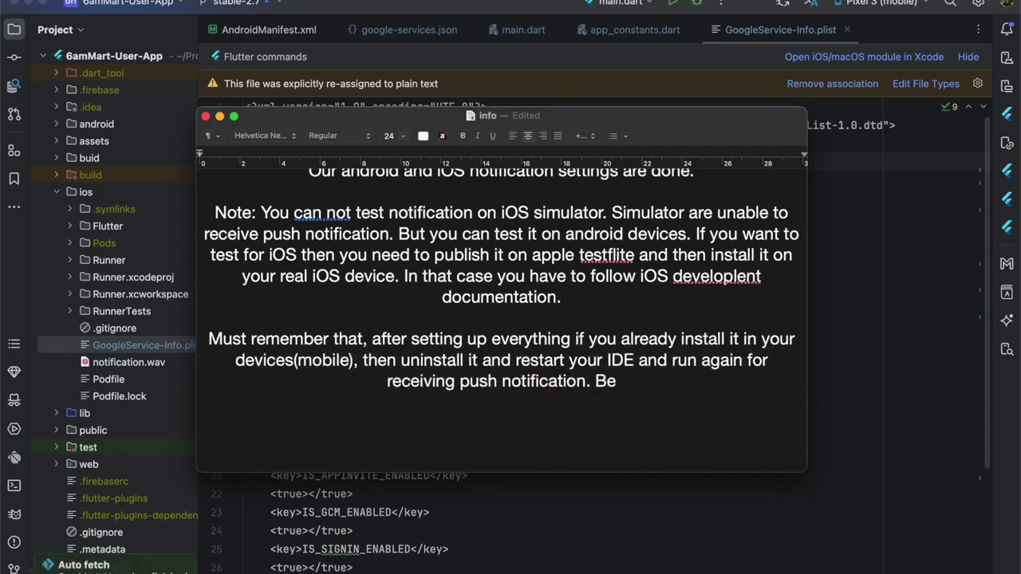
# End the reminder paragraph with "Because previous files are cached here." and start a closing line below it with "Thanks".
pyautogui.write('cause push')
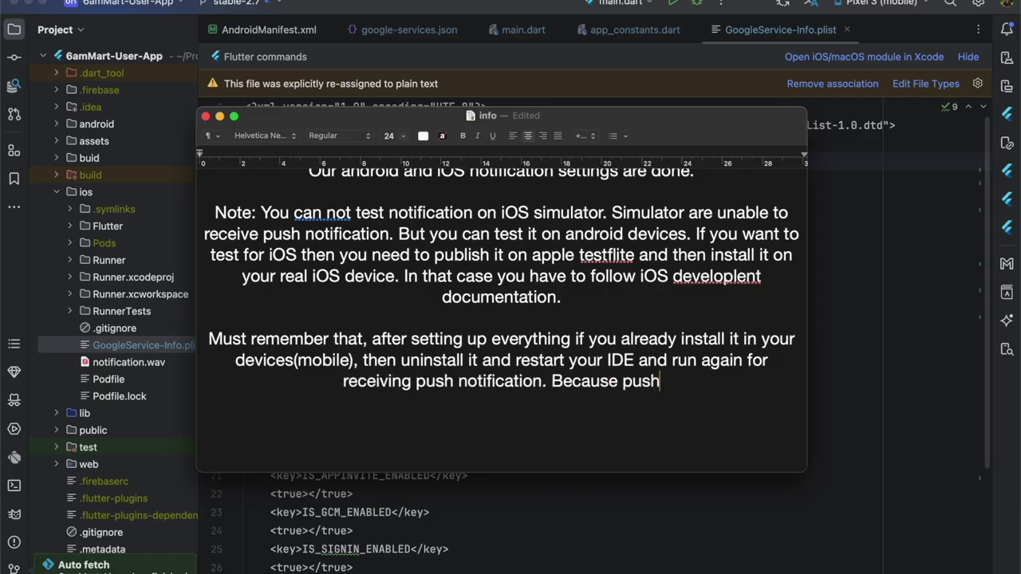
pyautogui.press('super+Tab')
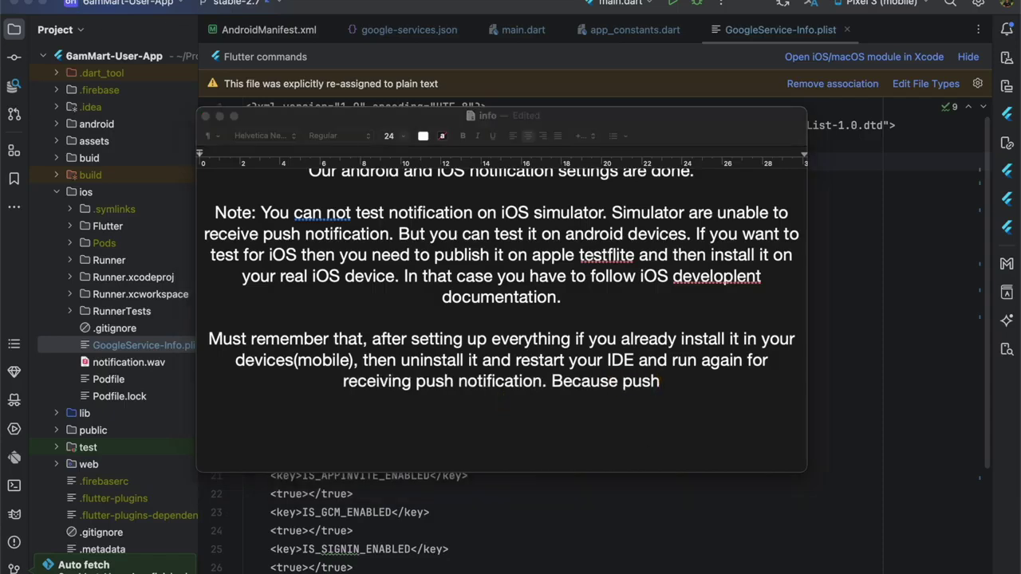
pyautogui.press('super+Tab')
pyautogui.press('BackSpace')
pyautogui.press('BackSpace')
pyautogui.press('BackSpace')
pyautogui.press('BackSpace')
pyautogui.write('previ')
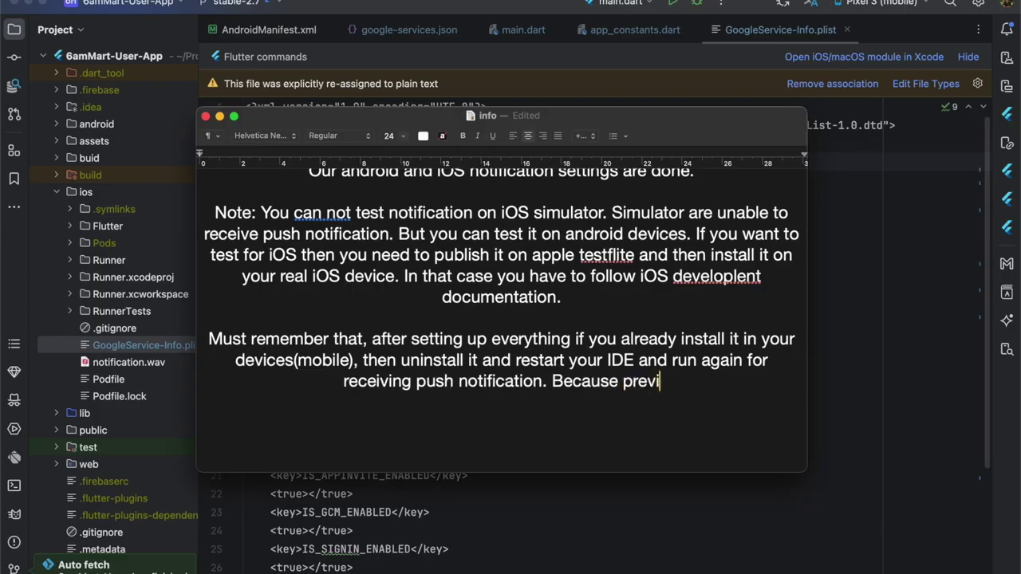
pyautogui.write('ous file s are ')
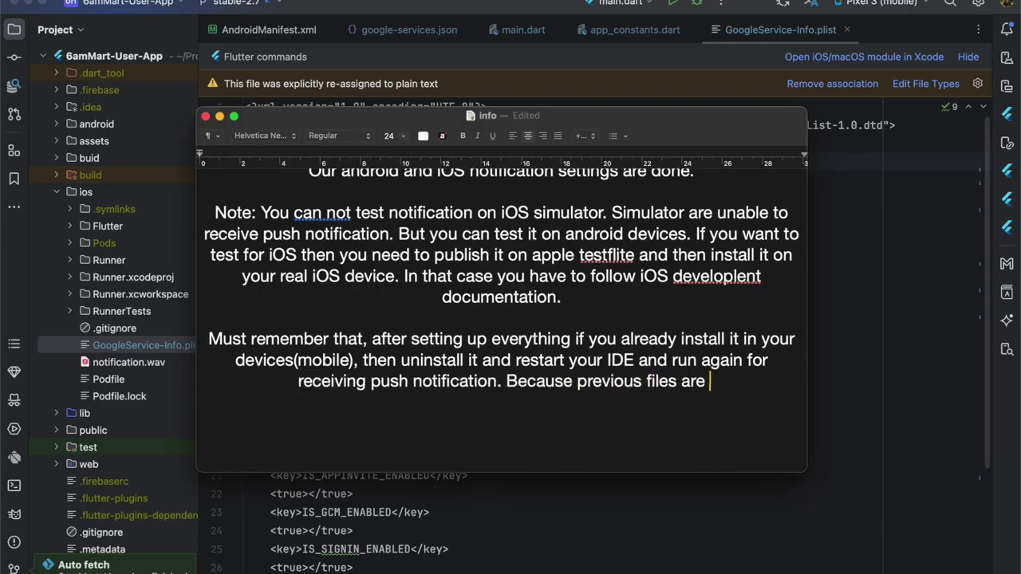
pyautogui.write('cached here.')
pyautogui.press('super+Tab')
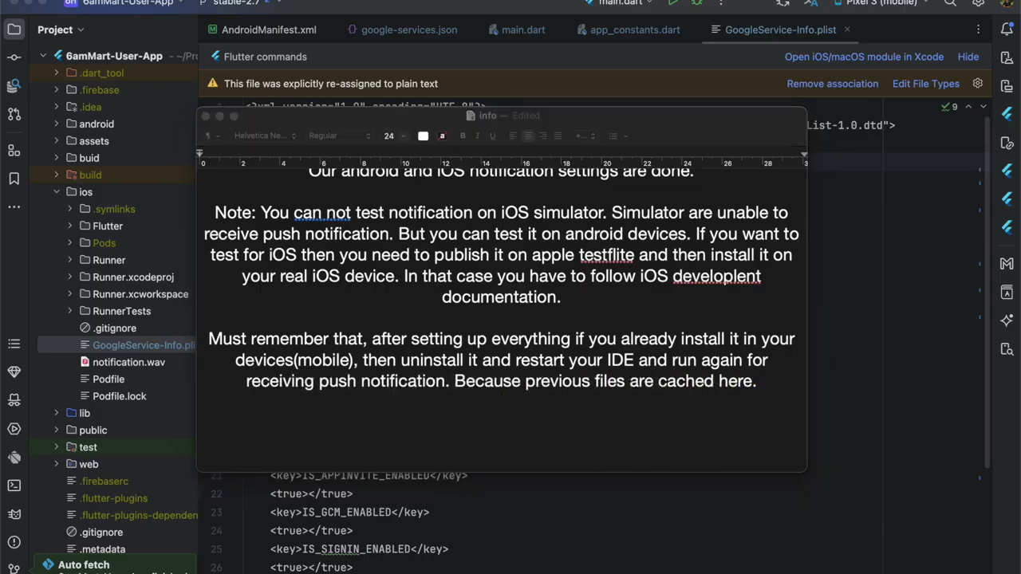
pyautogui.click(773, 397)
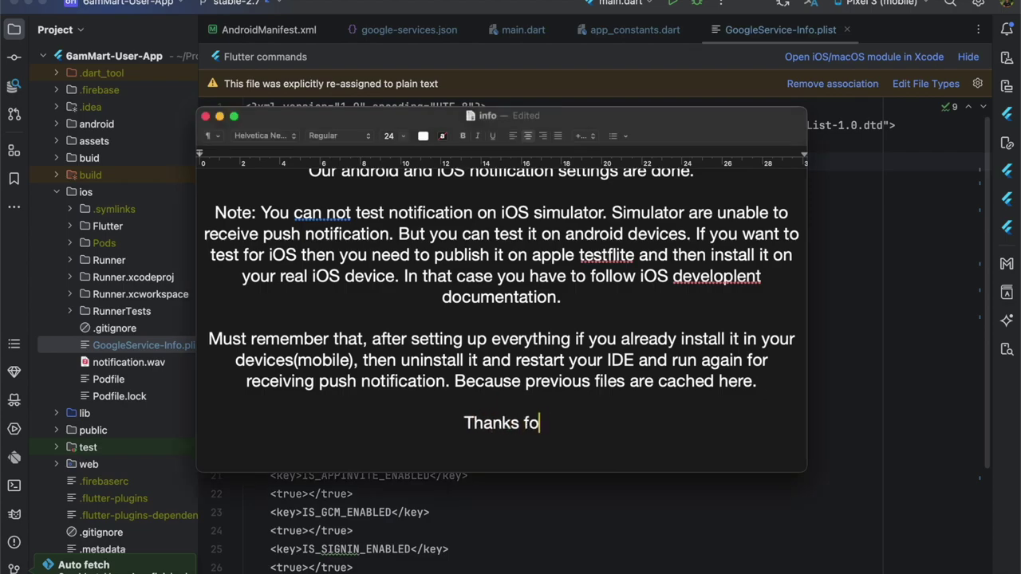